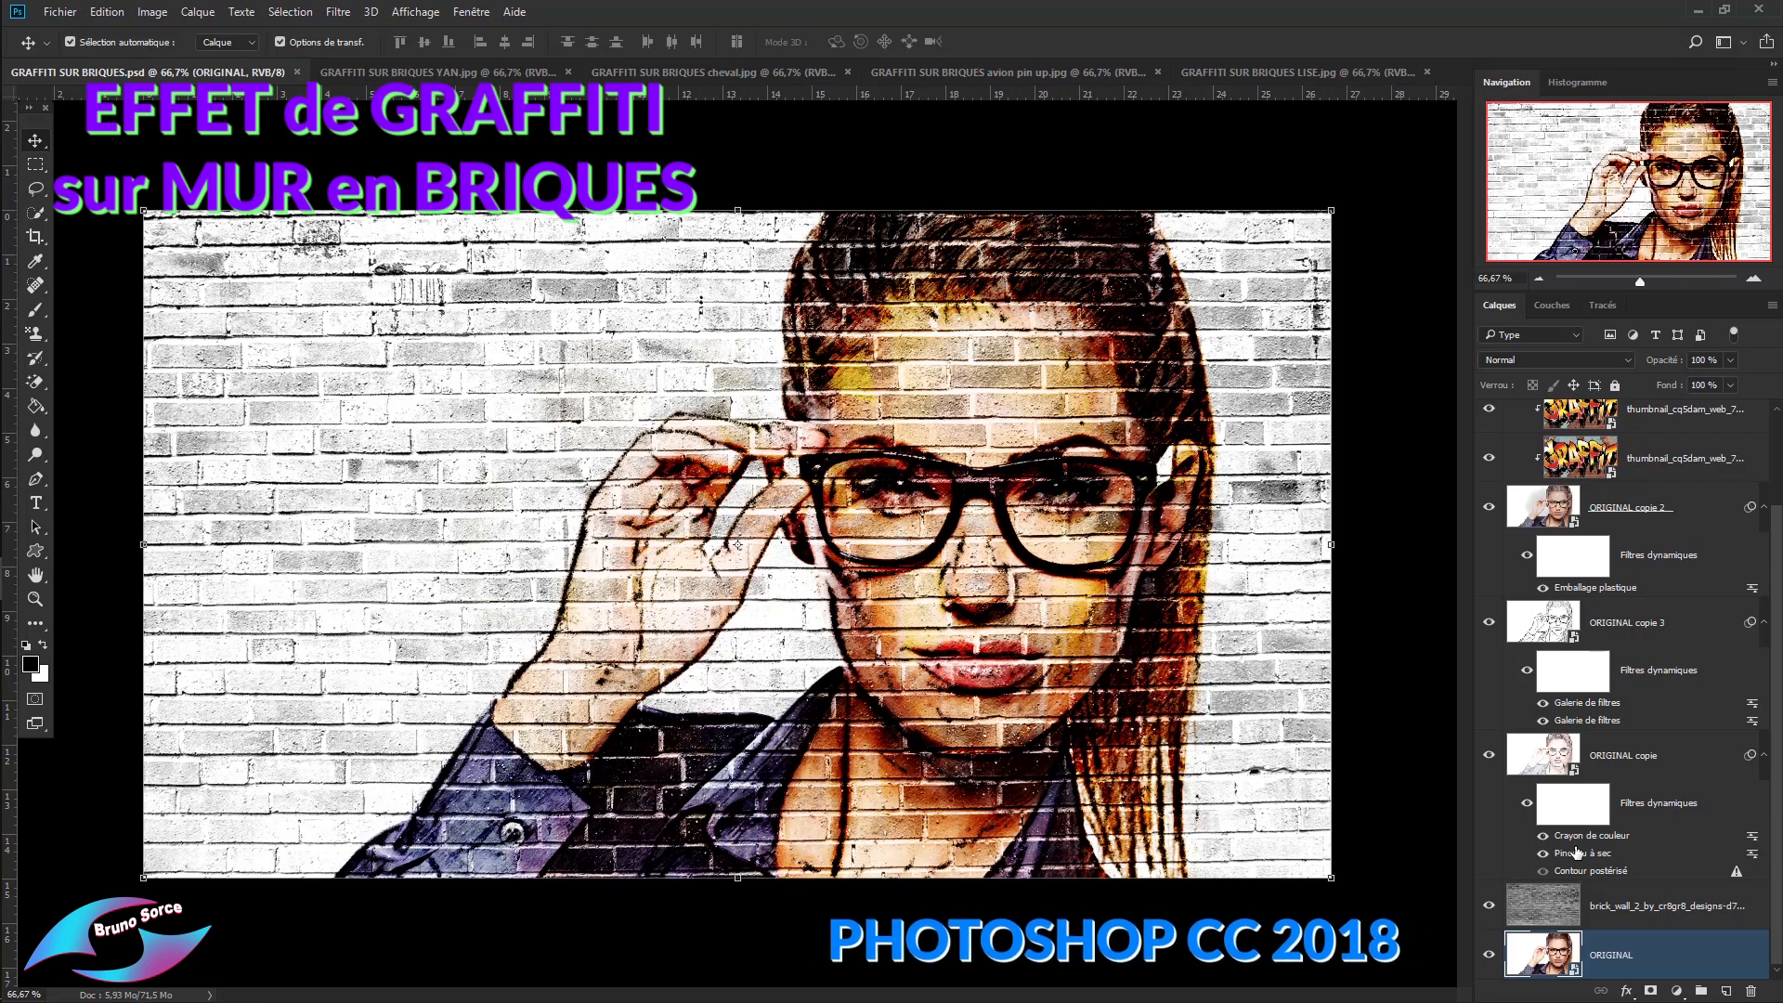
Look through the open example documents with the graffiti-on-bricks effect: YAN, cheval, avion pin up and LISE.
click(412, 72)
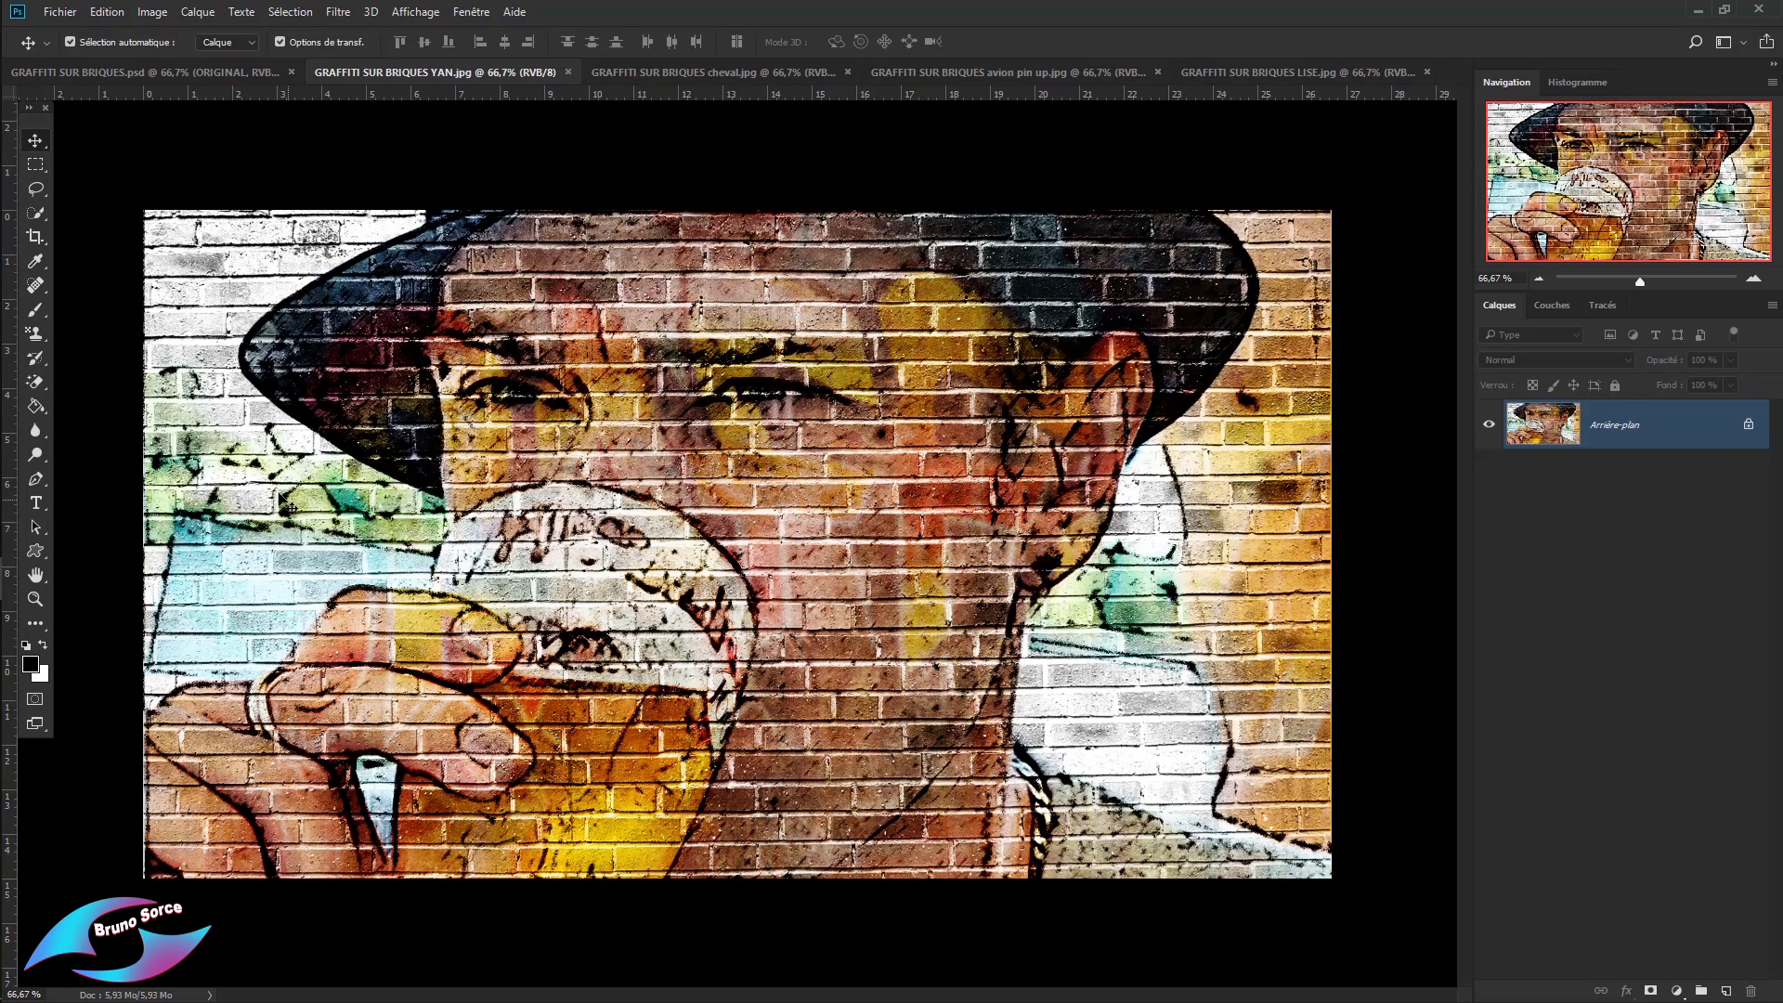
click(697, 71)
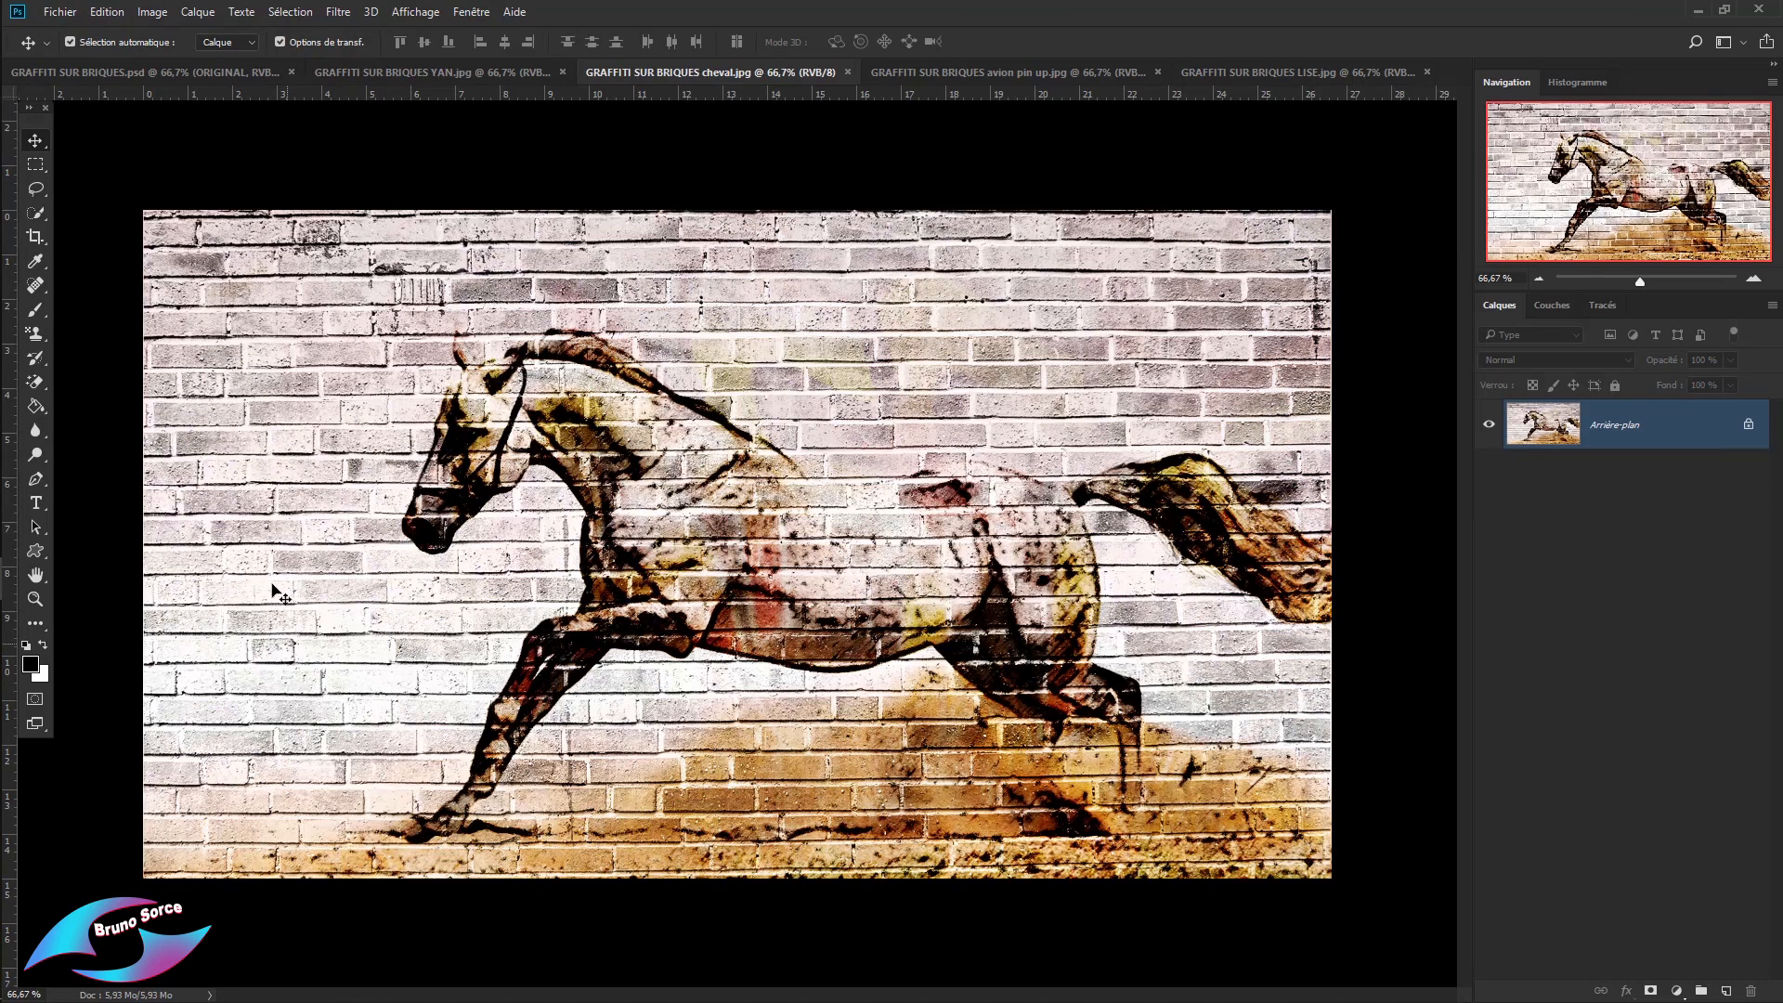
key(ctrl+Tab)
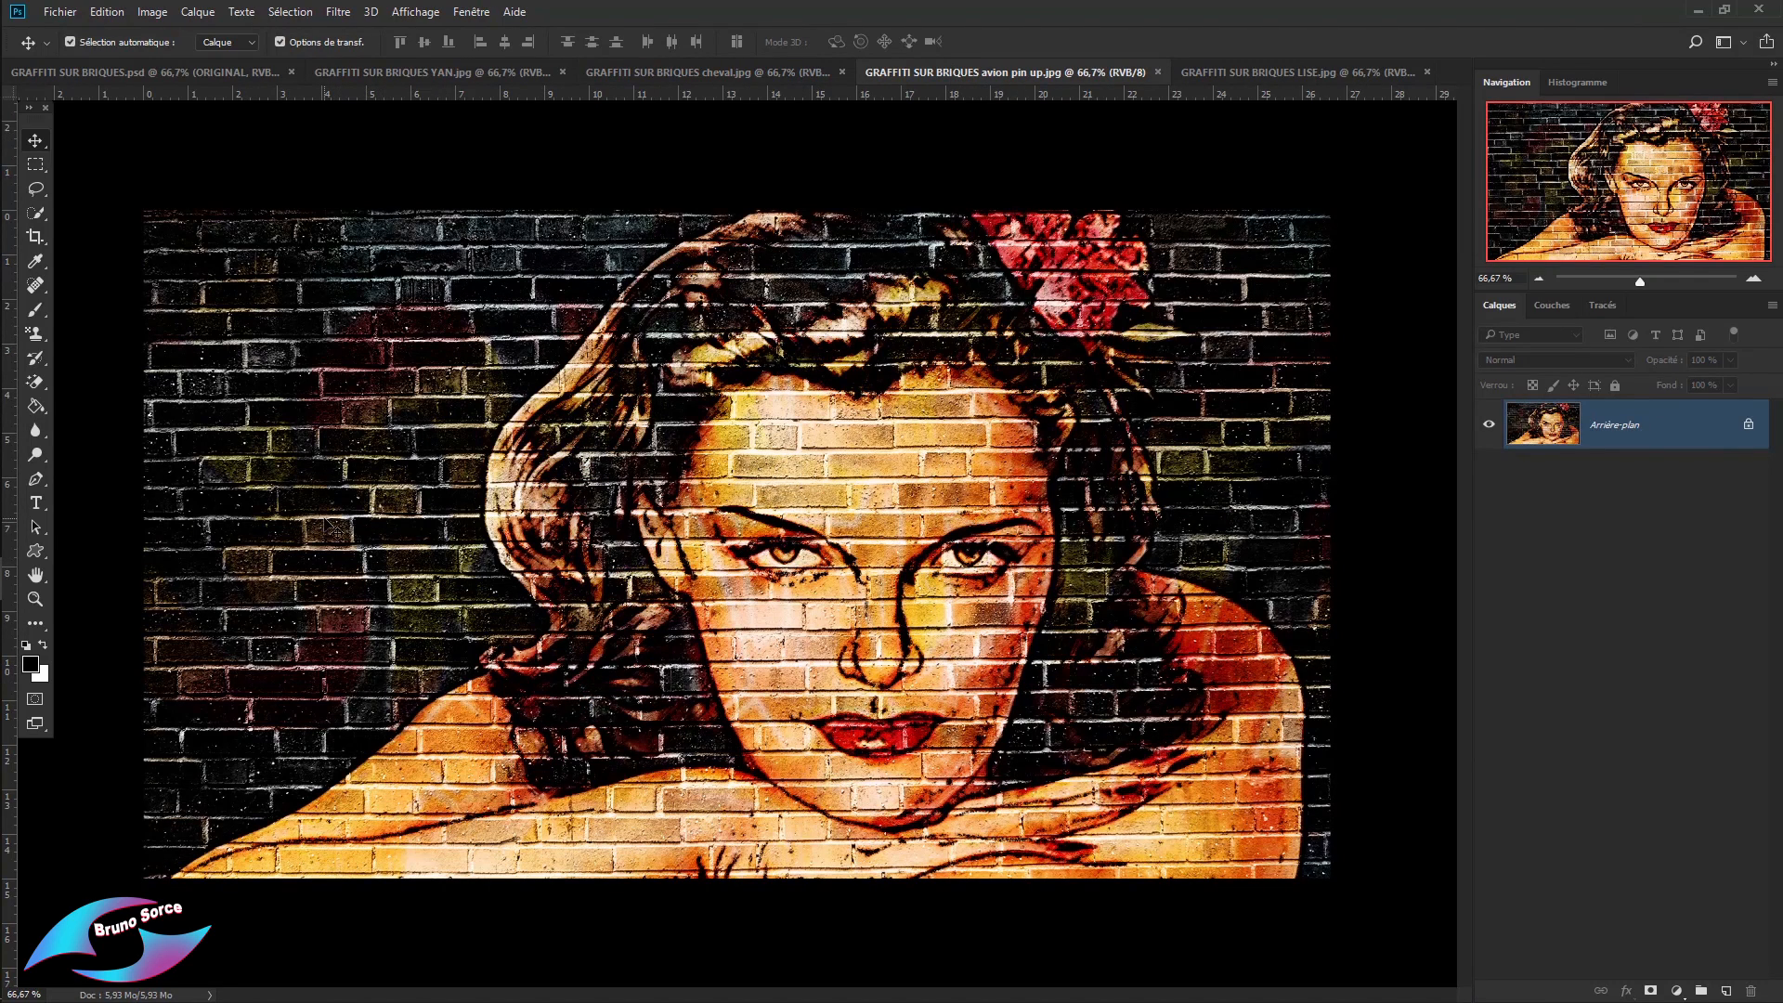
click(1253, 72)
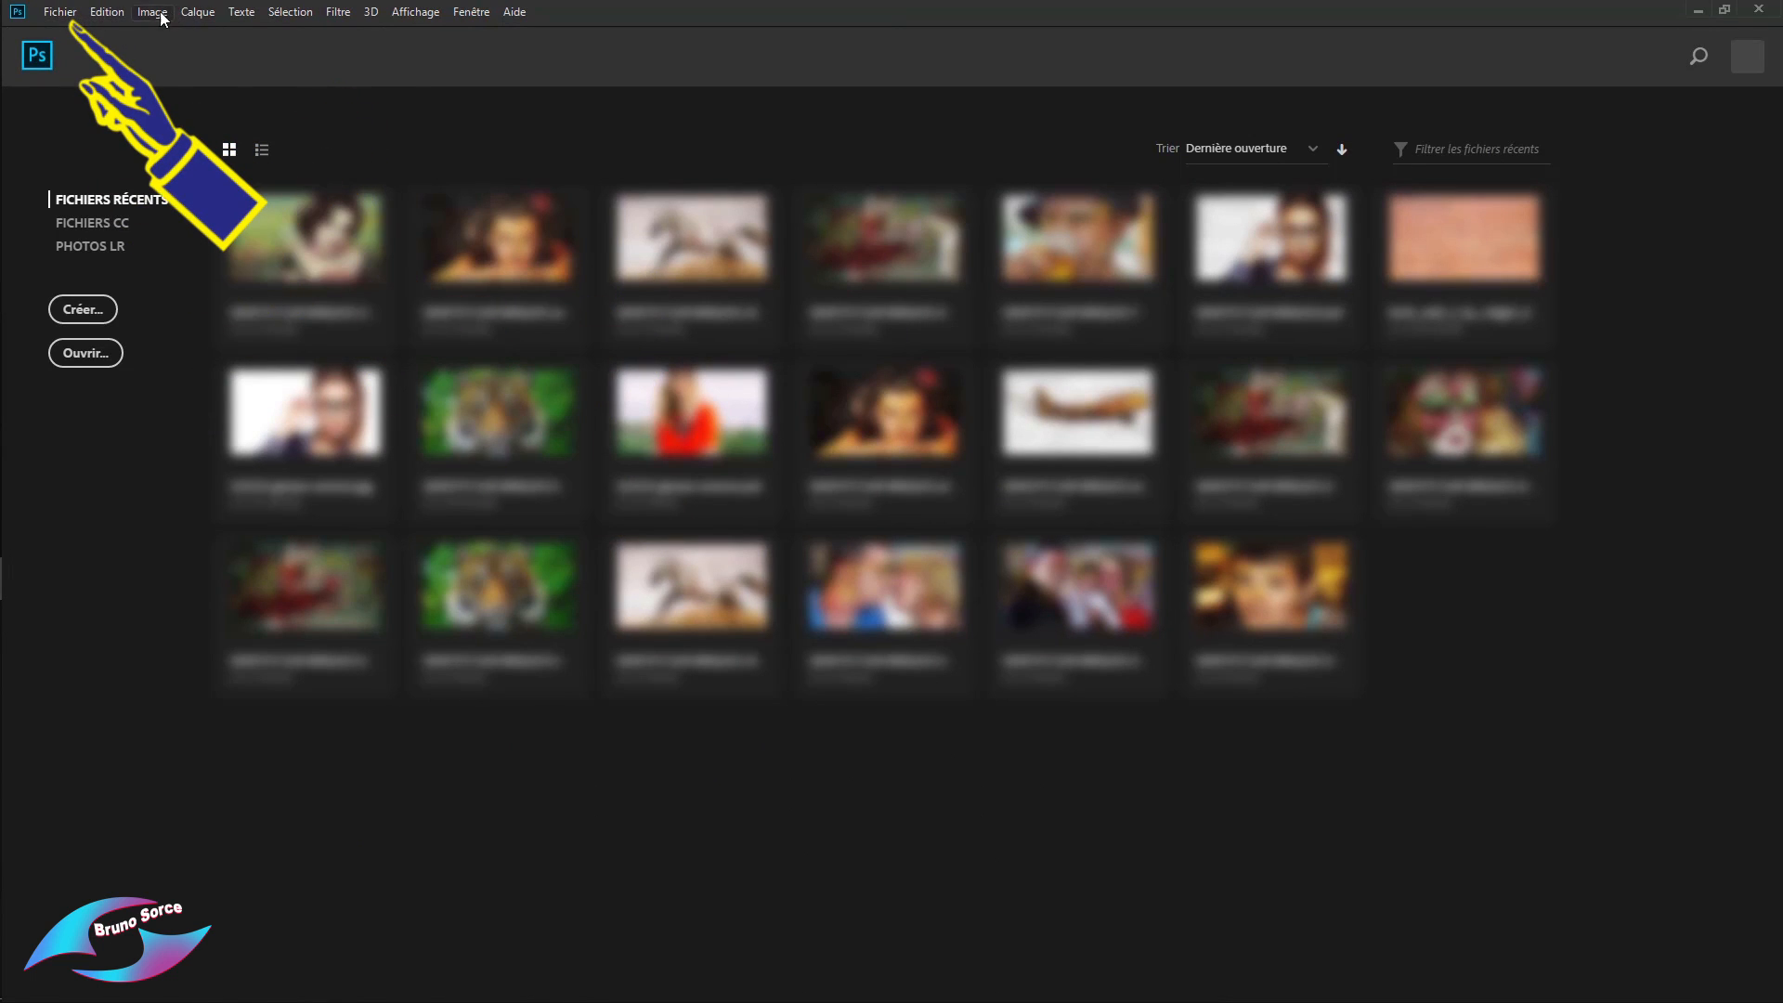
Create a new landscape document of 1920 x 1080 pixels with a resolution of 72 pixels/centimetre.
click(61, 12)
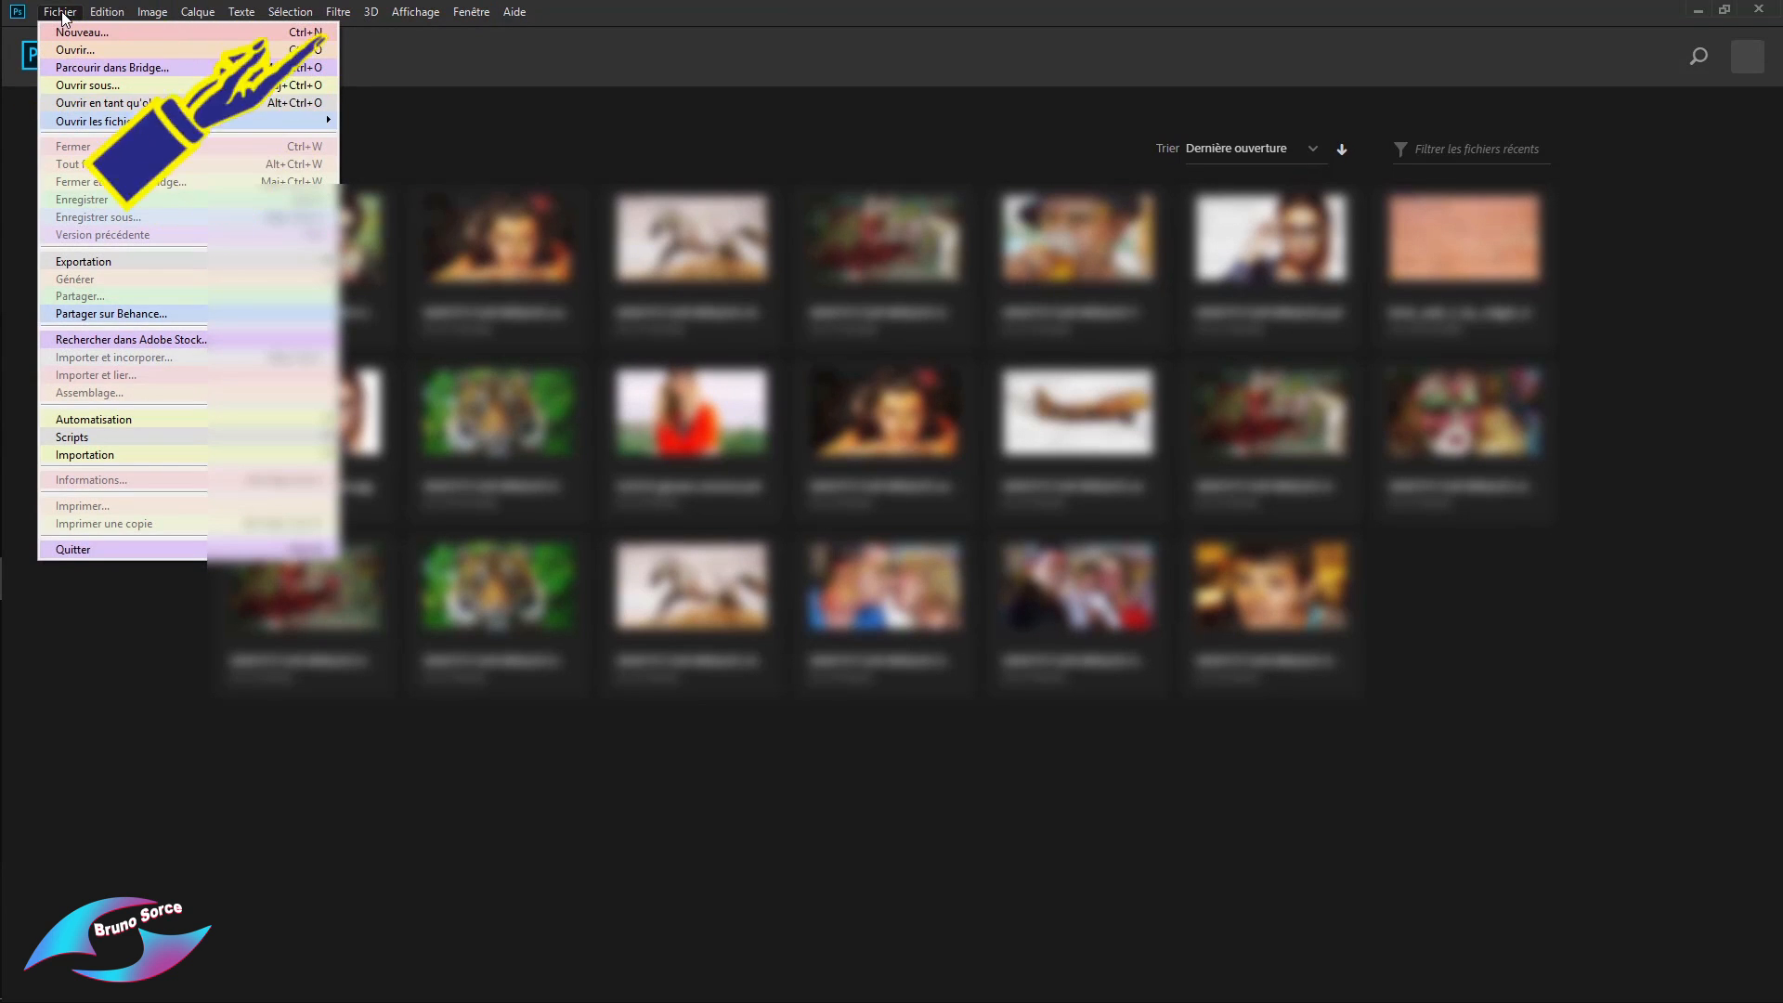
click(65, 34)
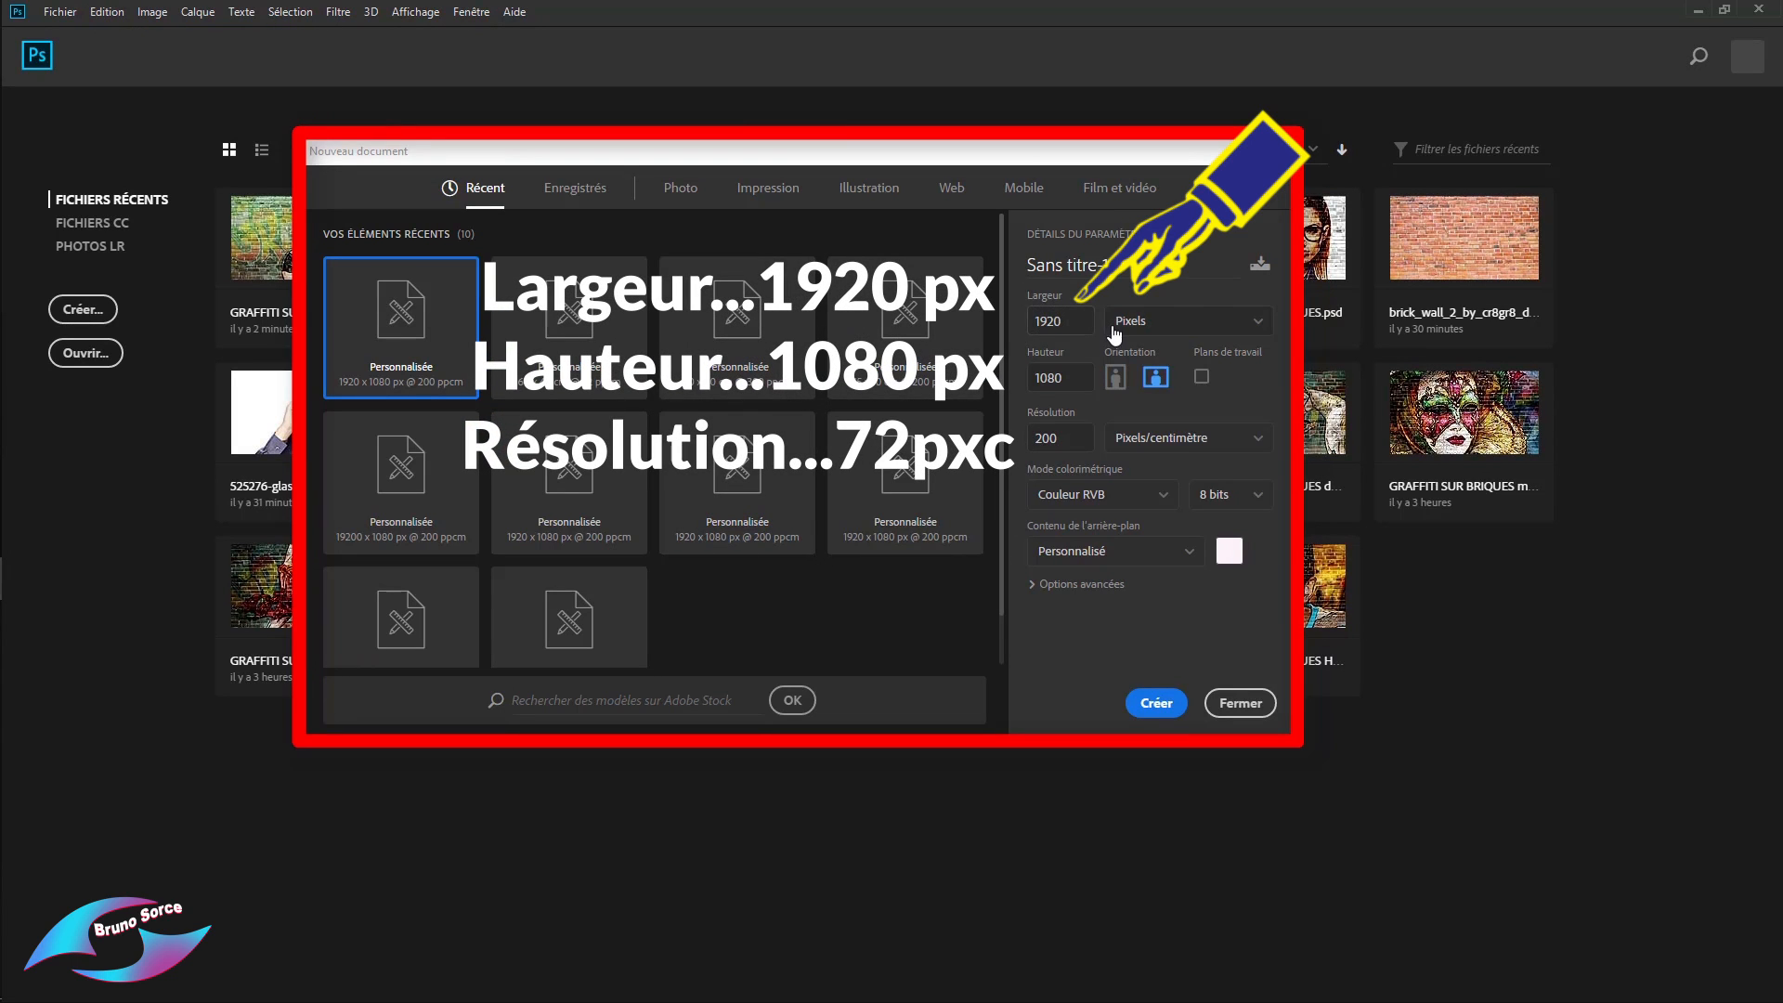
click(1245, 334)
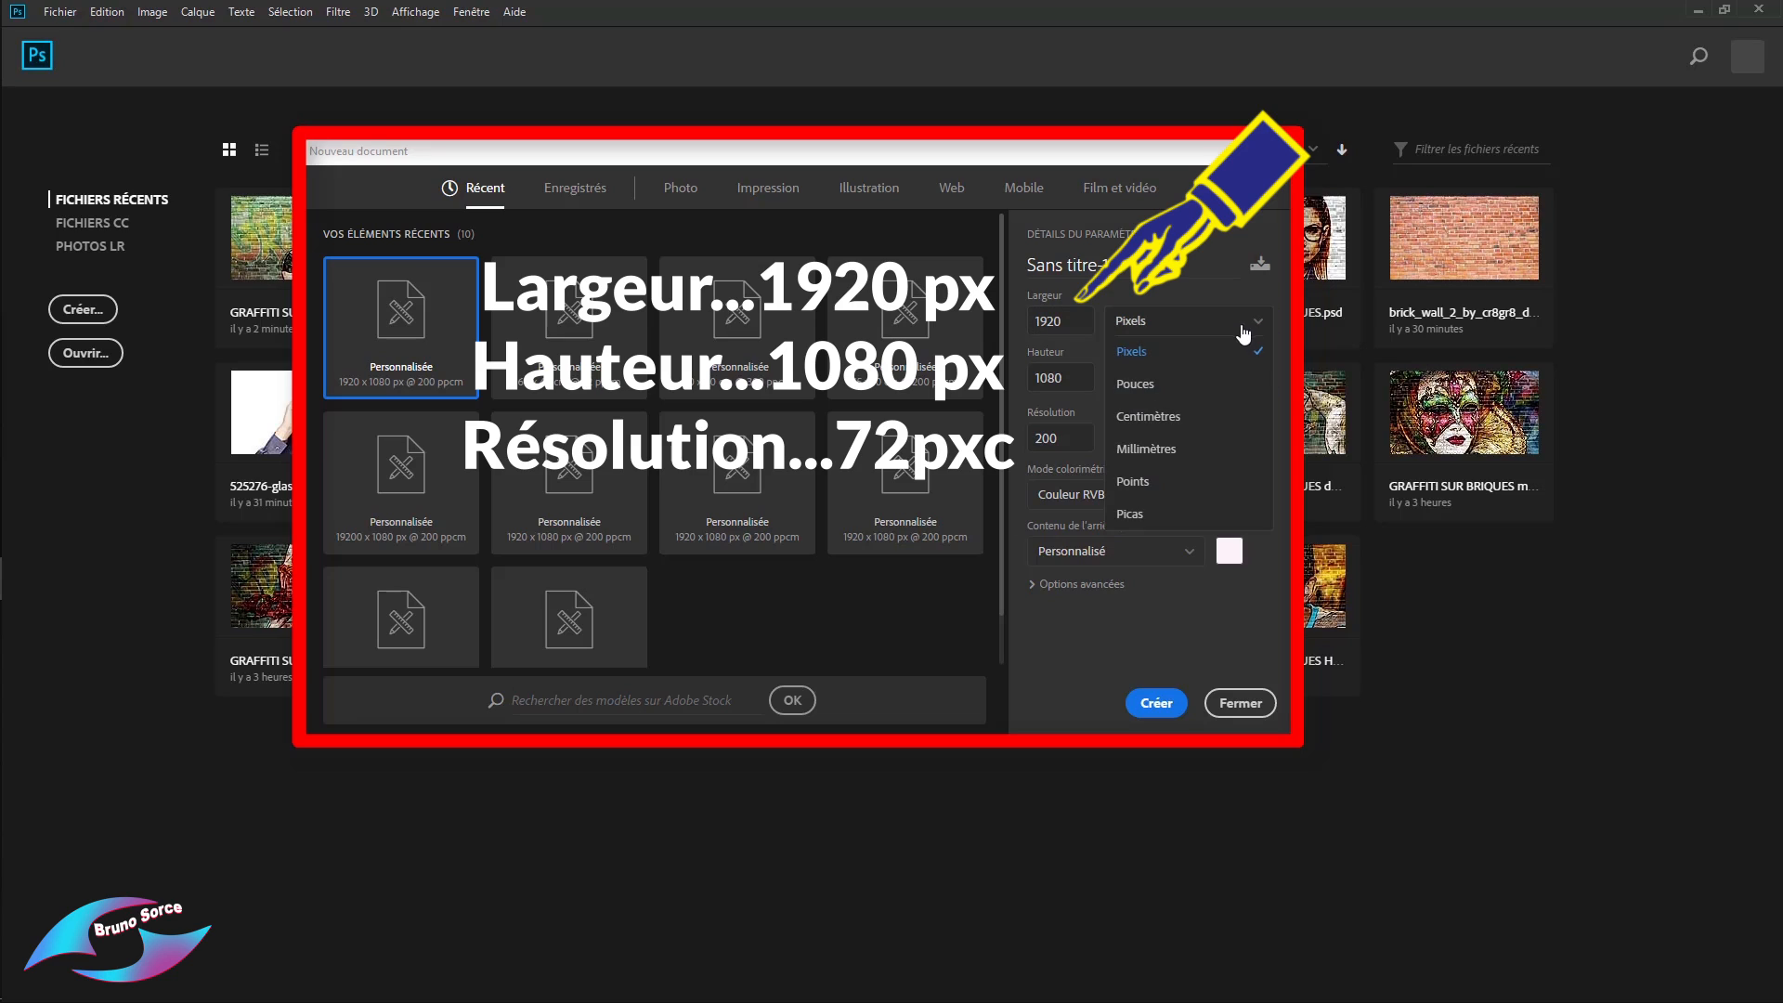
click(1150, 360)
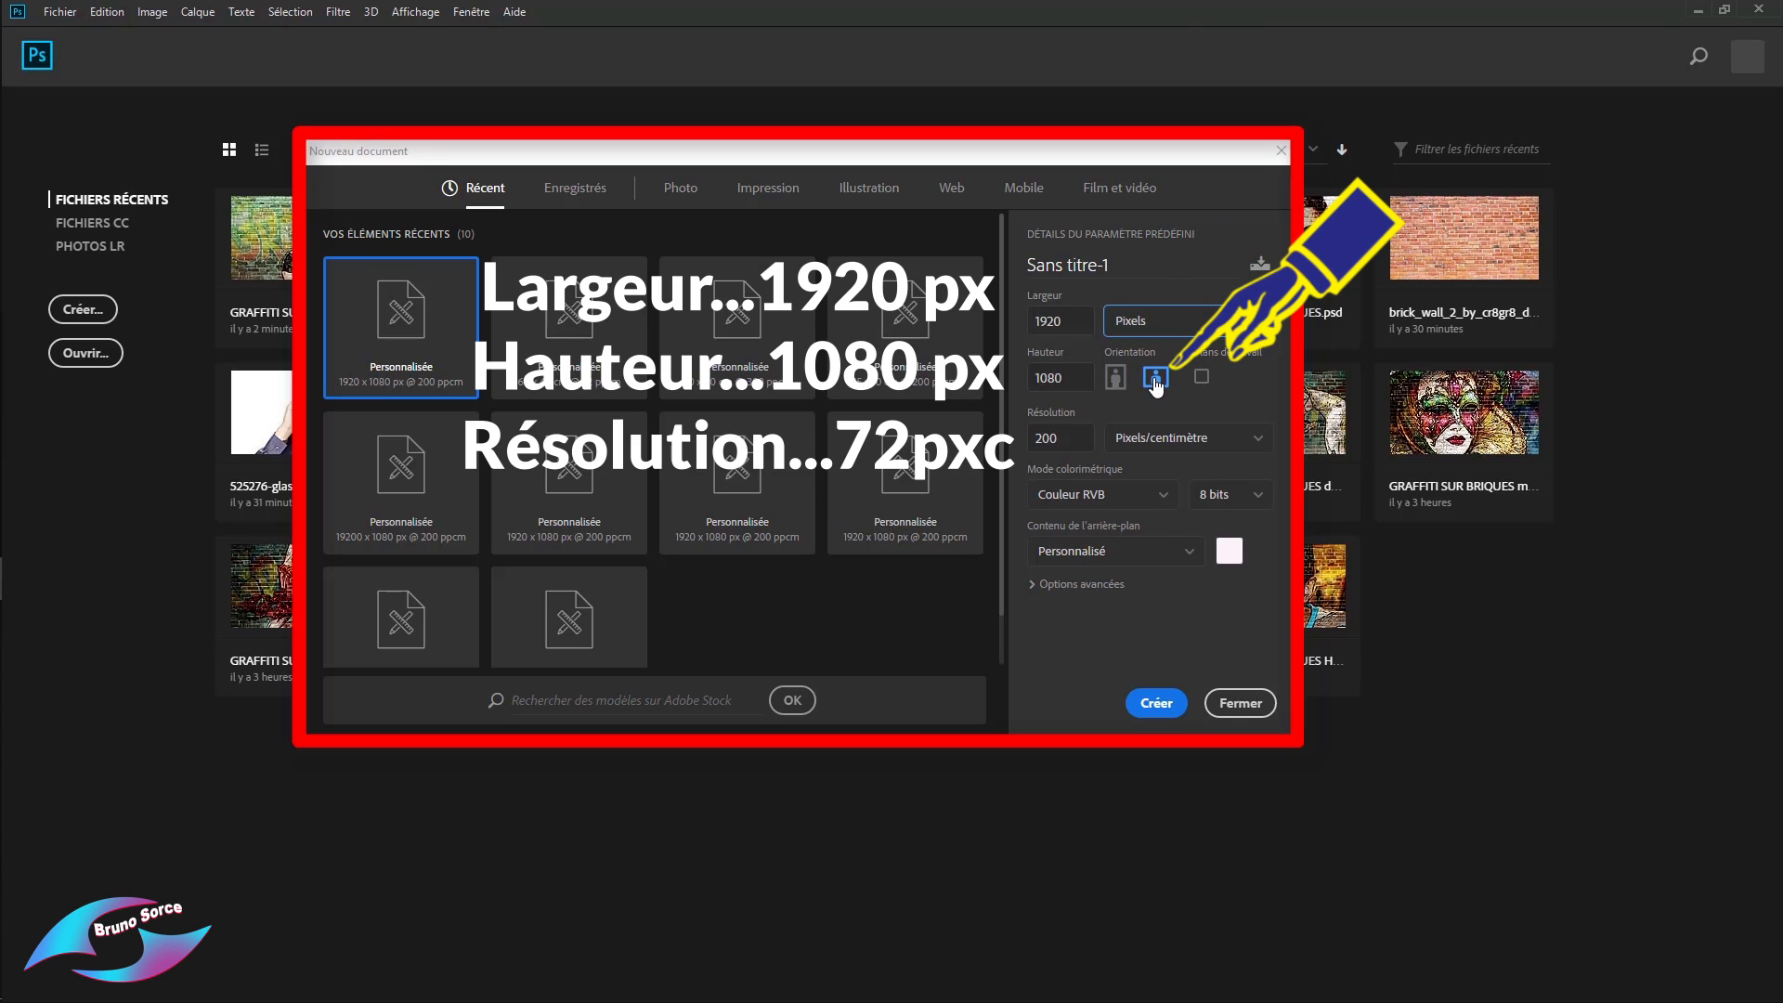
drag(1064, 438, 1015, 437)
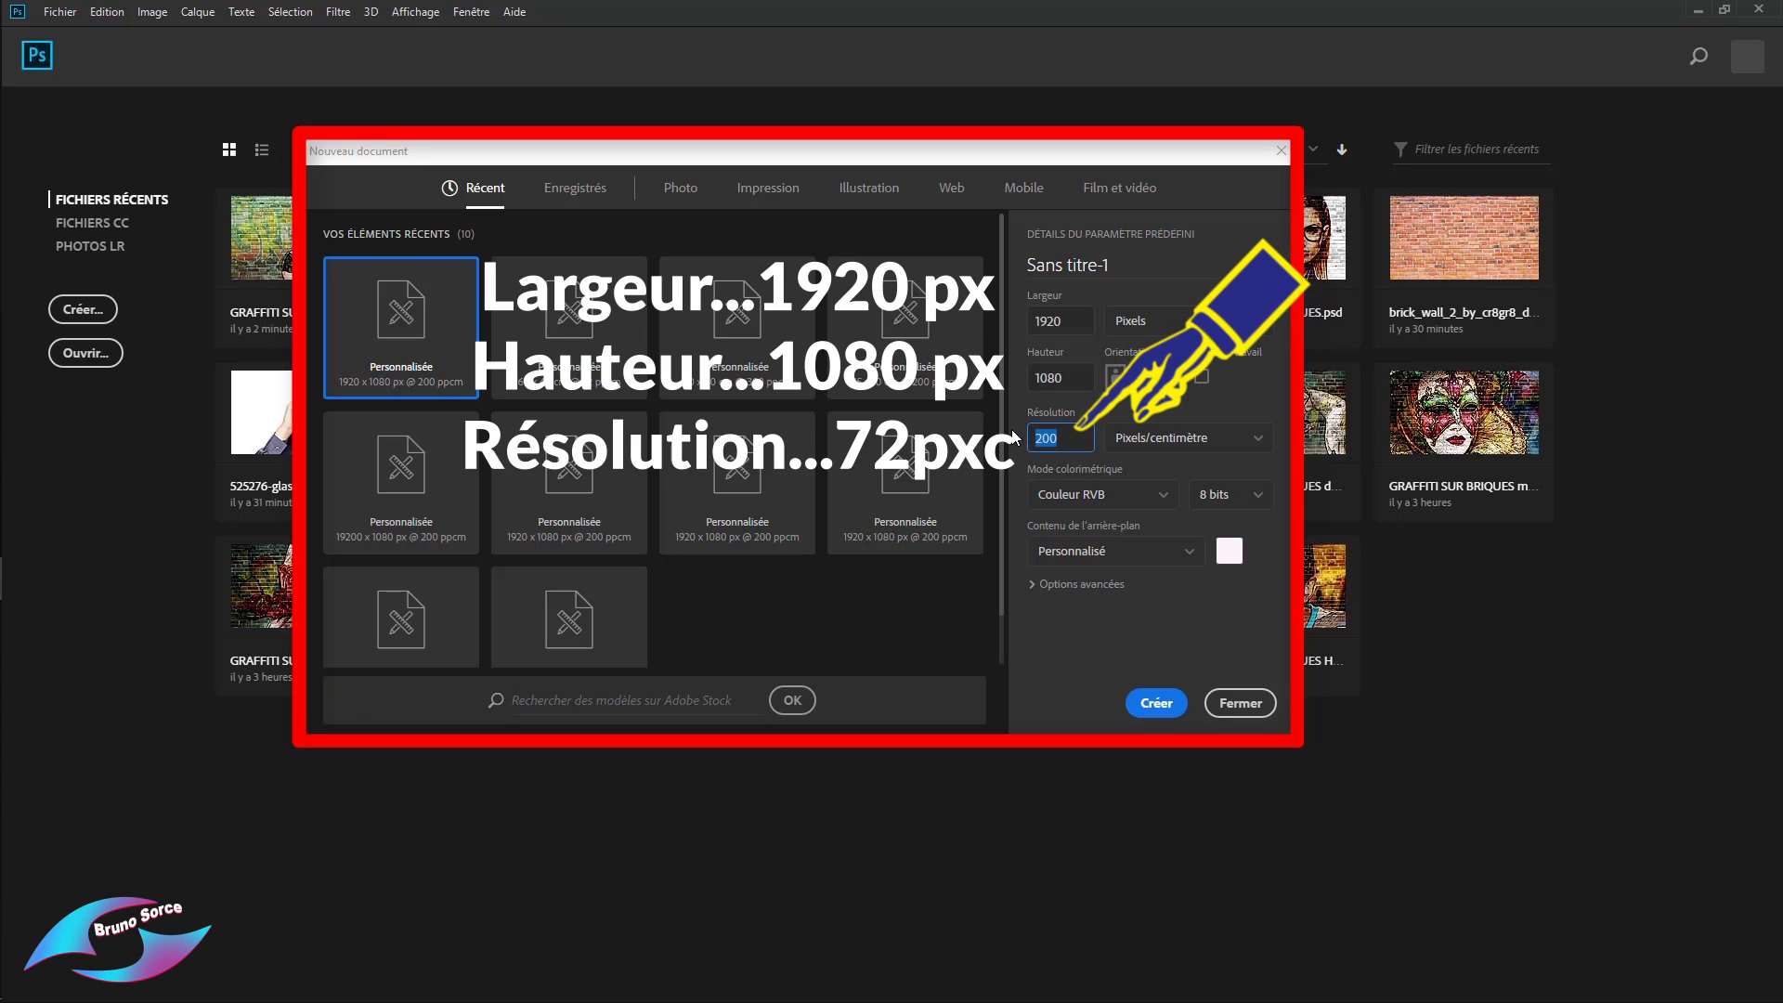
text(72)
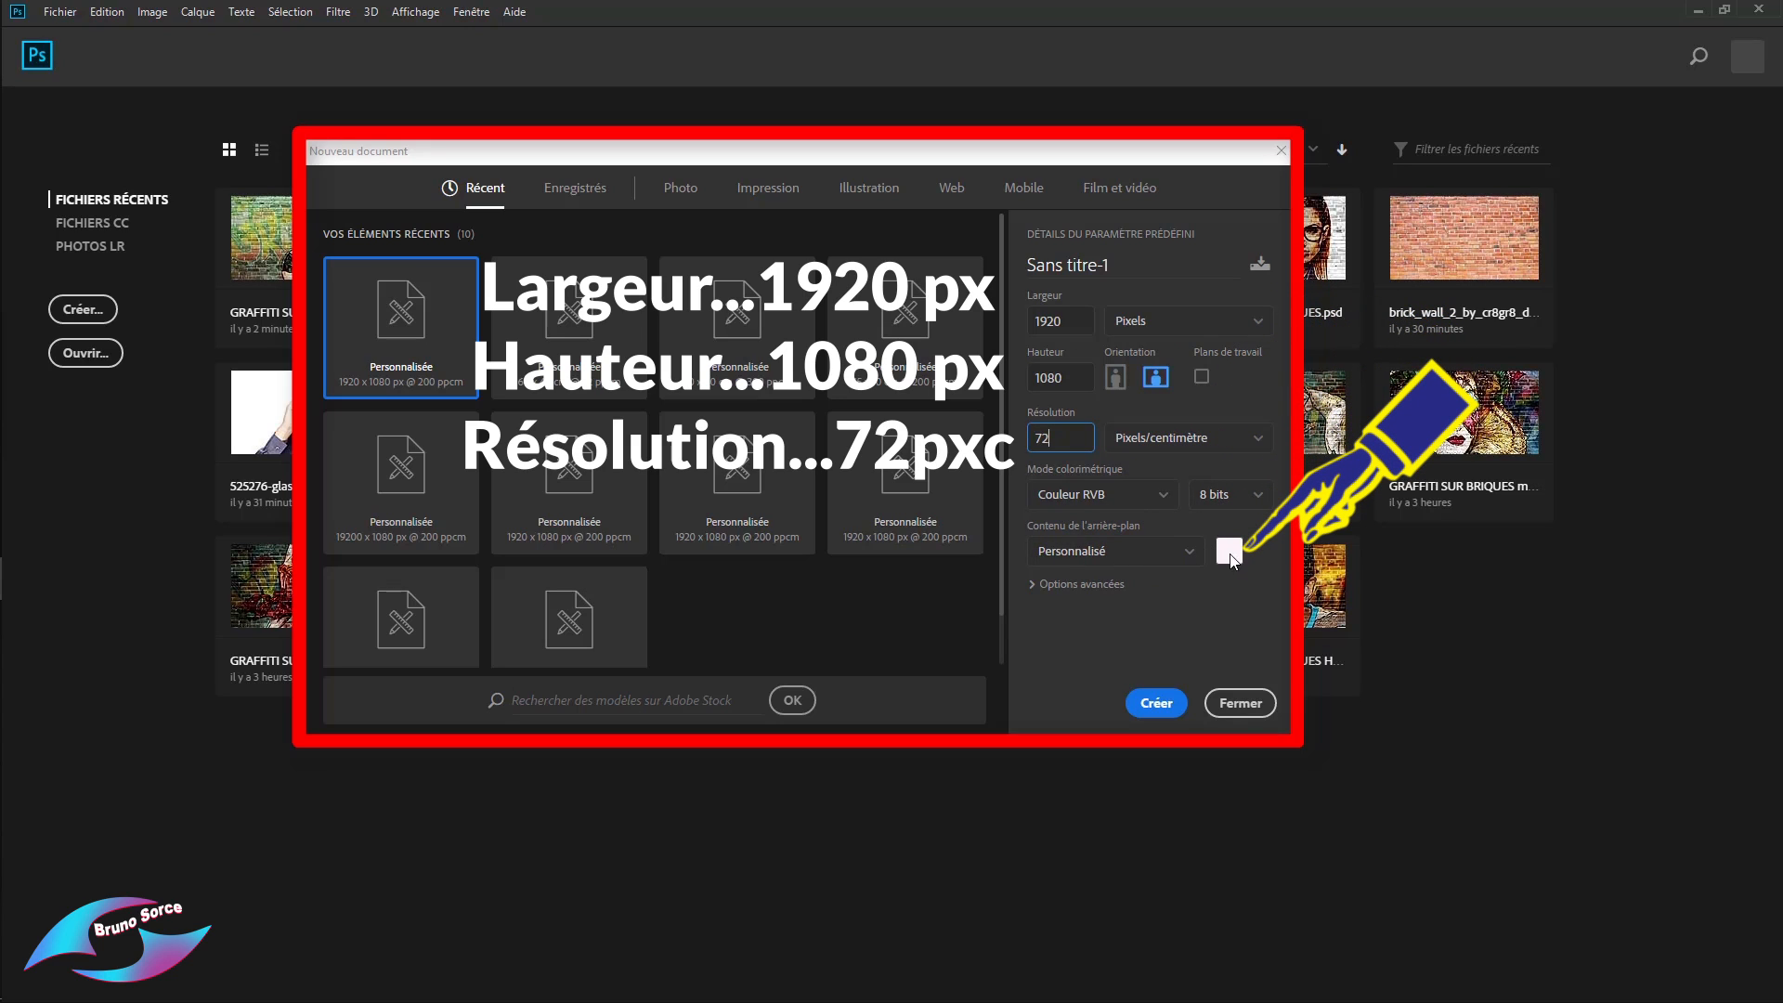
click(1154, 705)
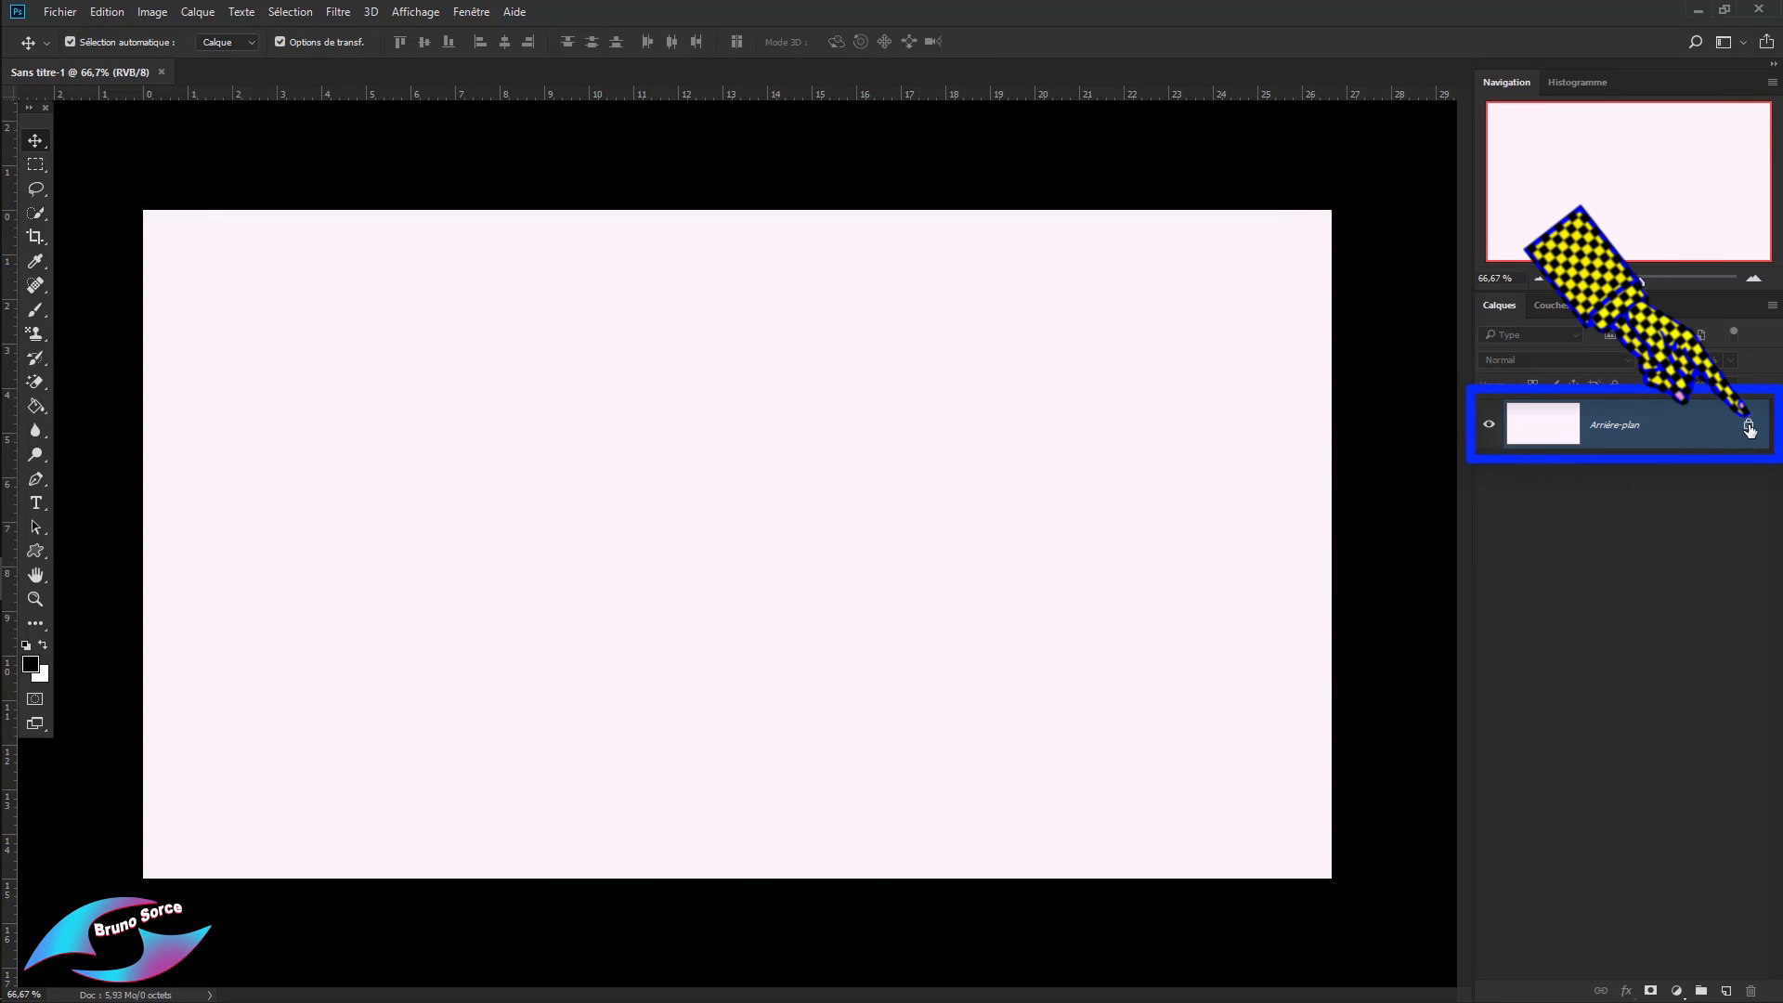
Unlock the background layer and rename it IMAGE SOURCE.
click(1749, 427)
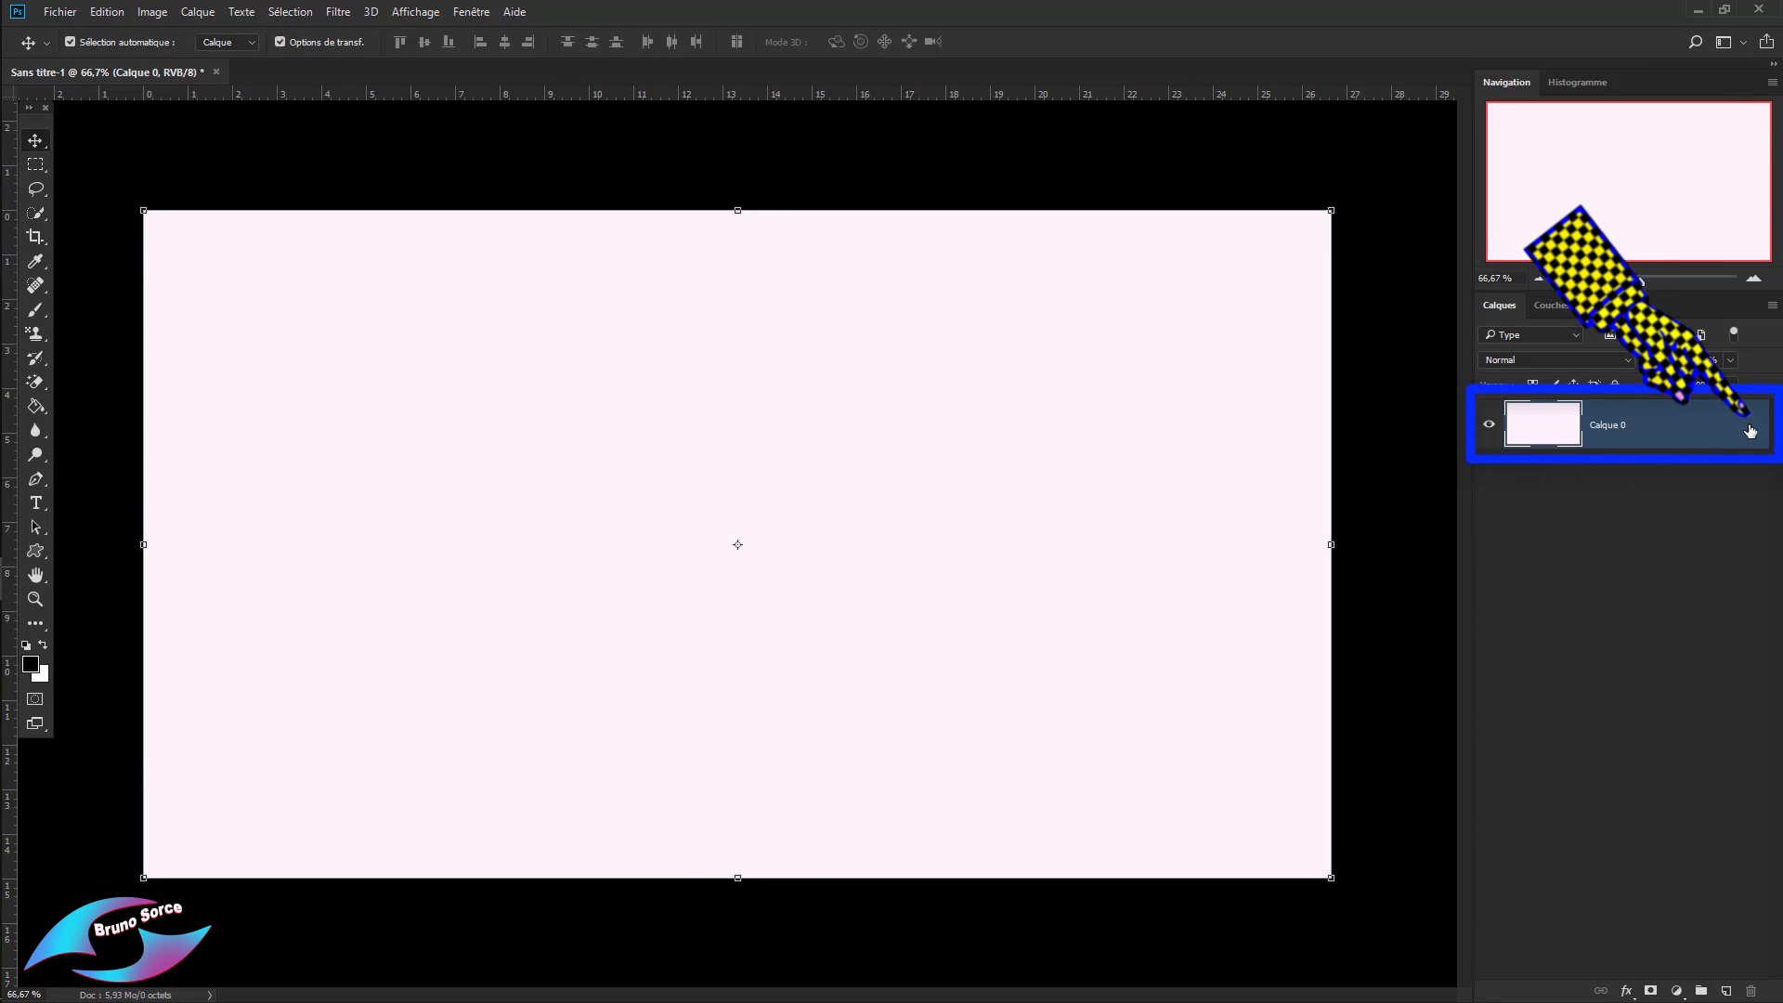
double_click(1604, 426)
key(BackSpace)
text(IMAGE SOURCE)
key(Return)
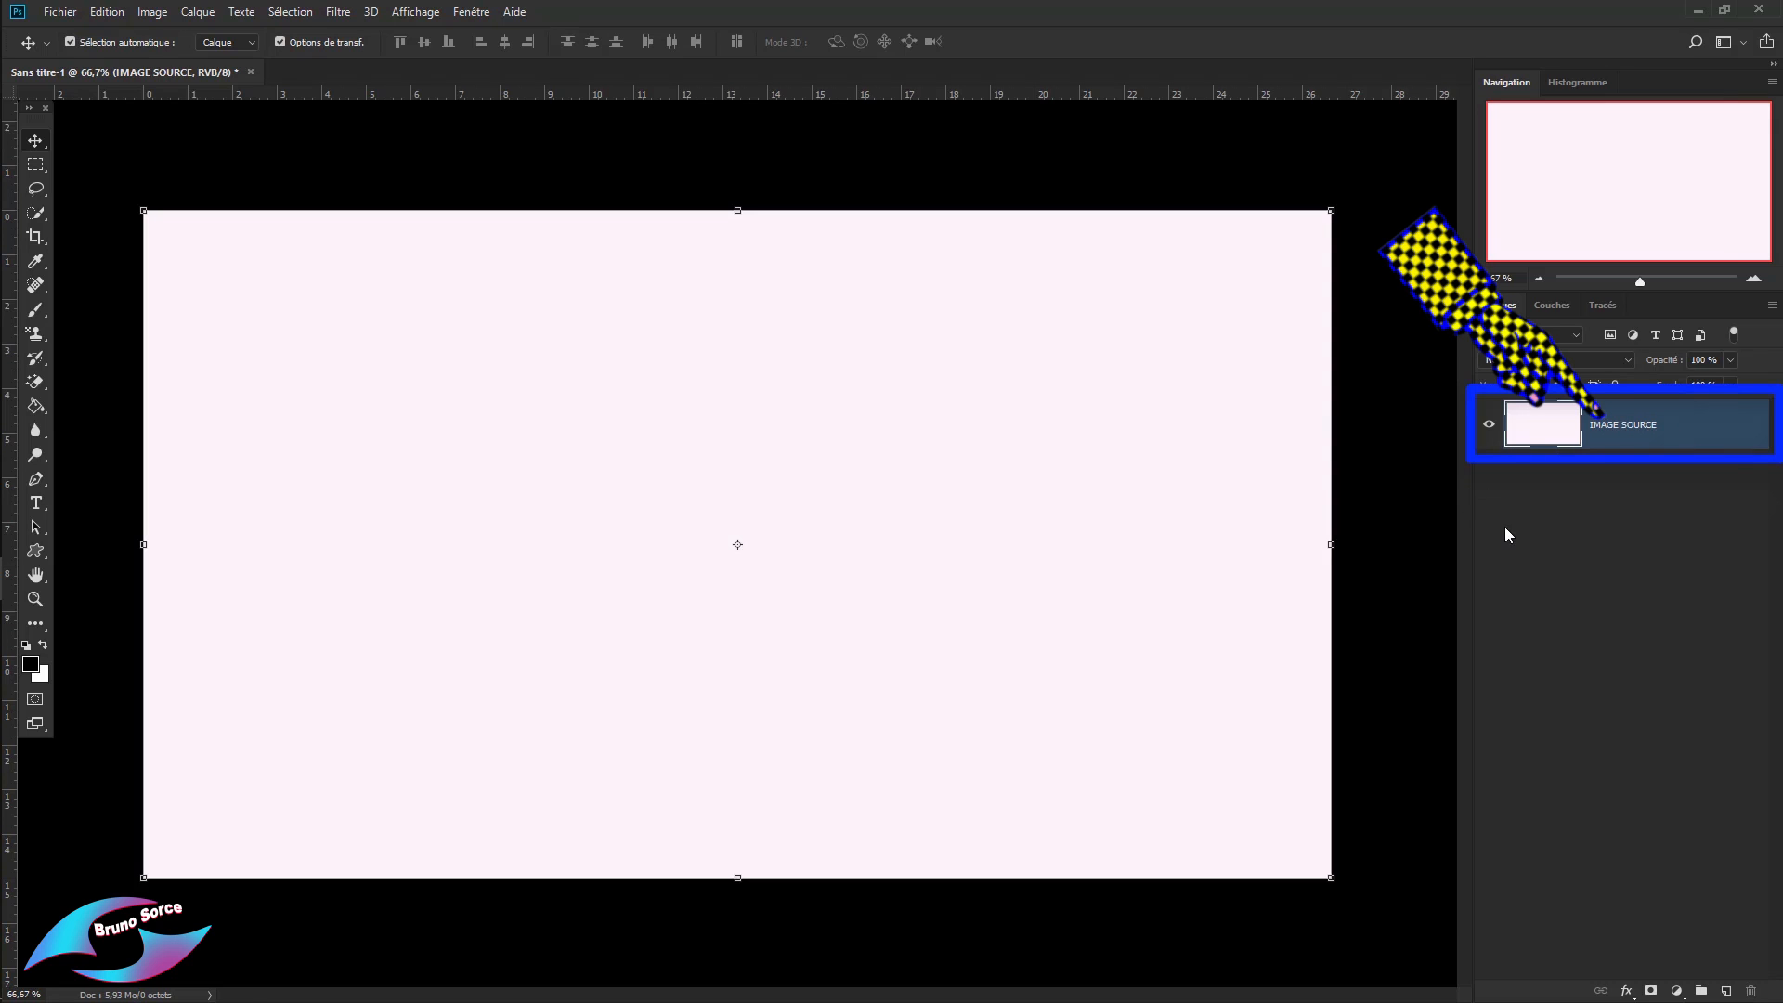
Convert the IMAGE SOURCE layer to a smart object and open its contents for editing.
right_click(1700, 422)
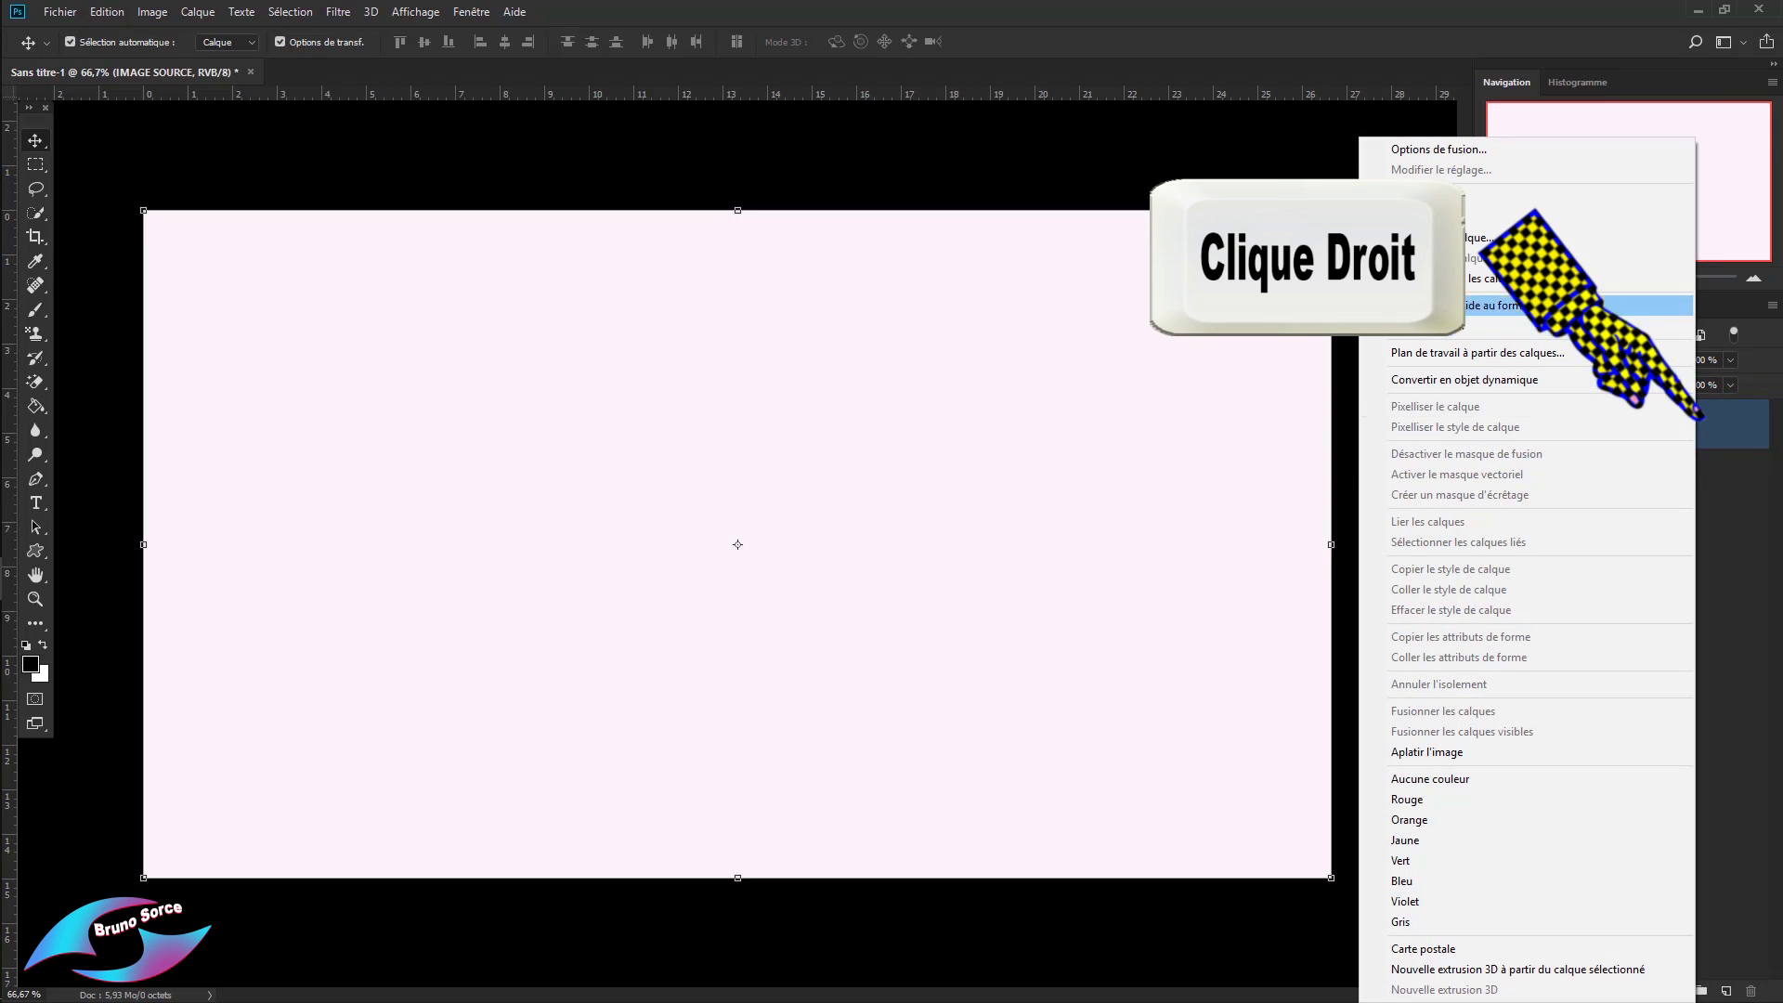
click(1473, 382)
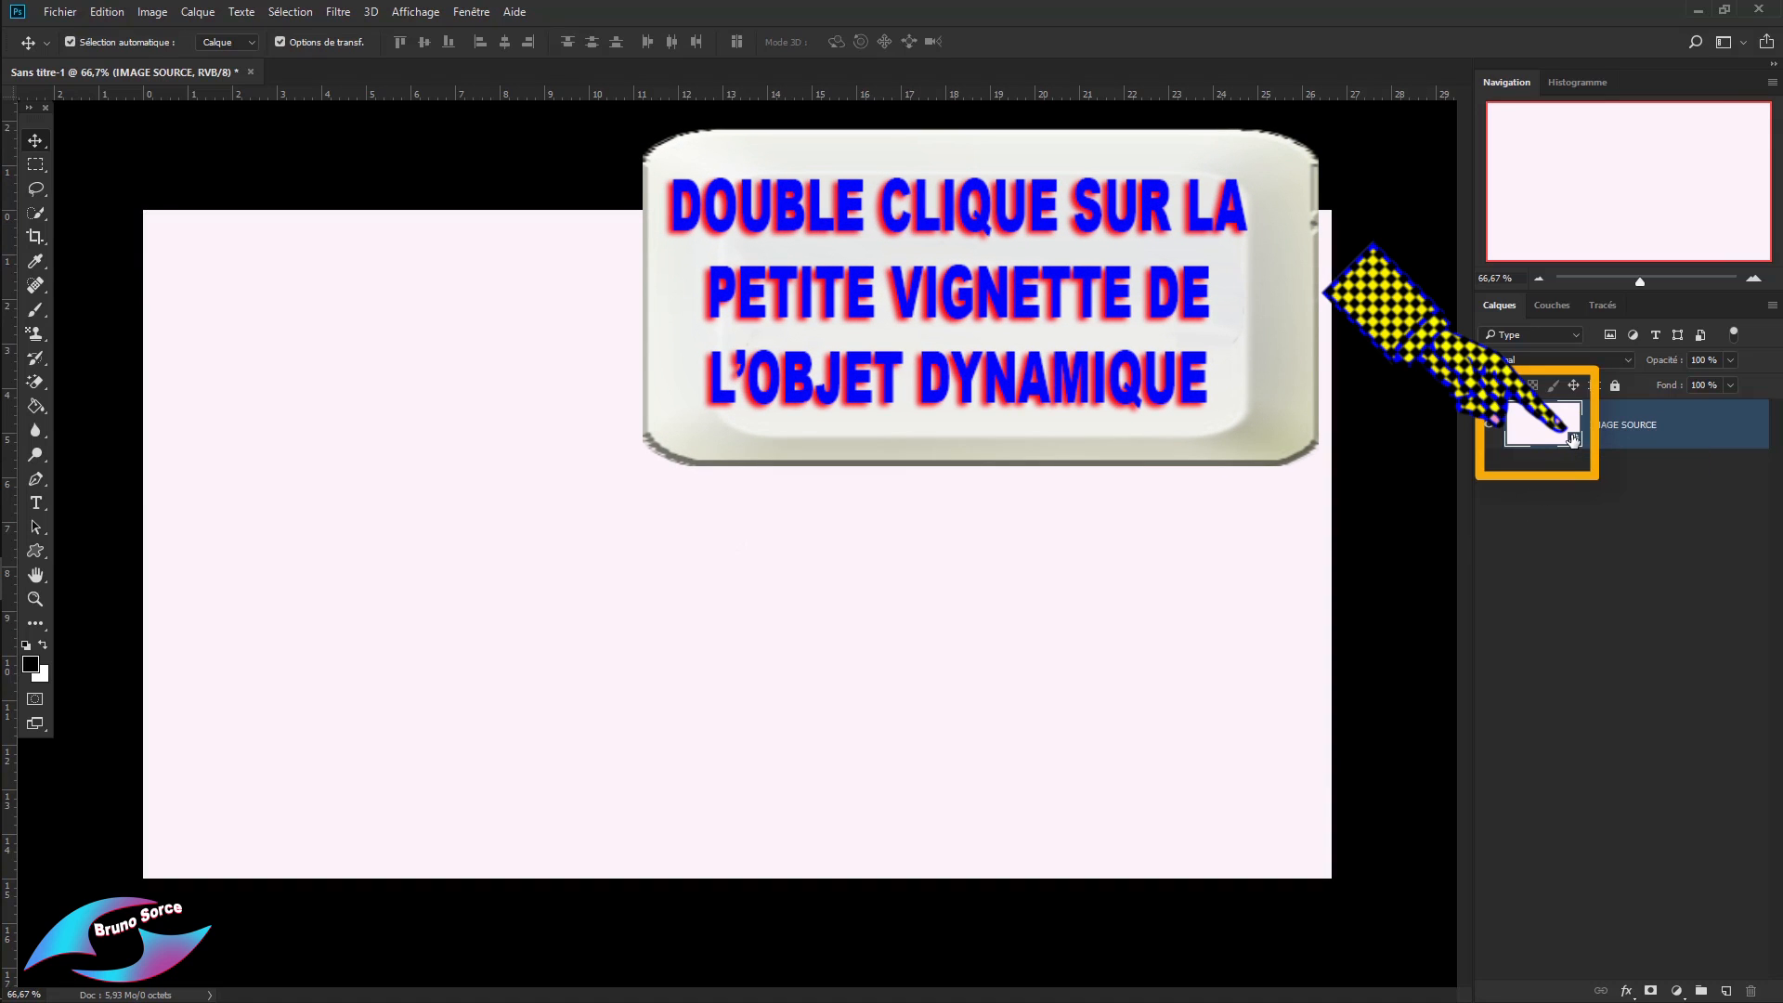
double_click(1573, 440)
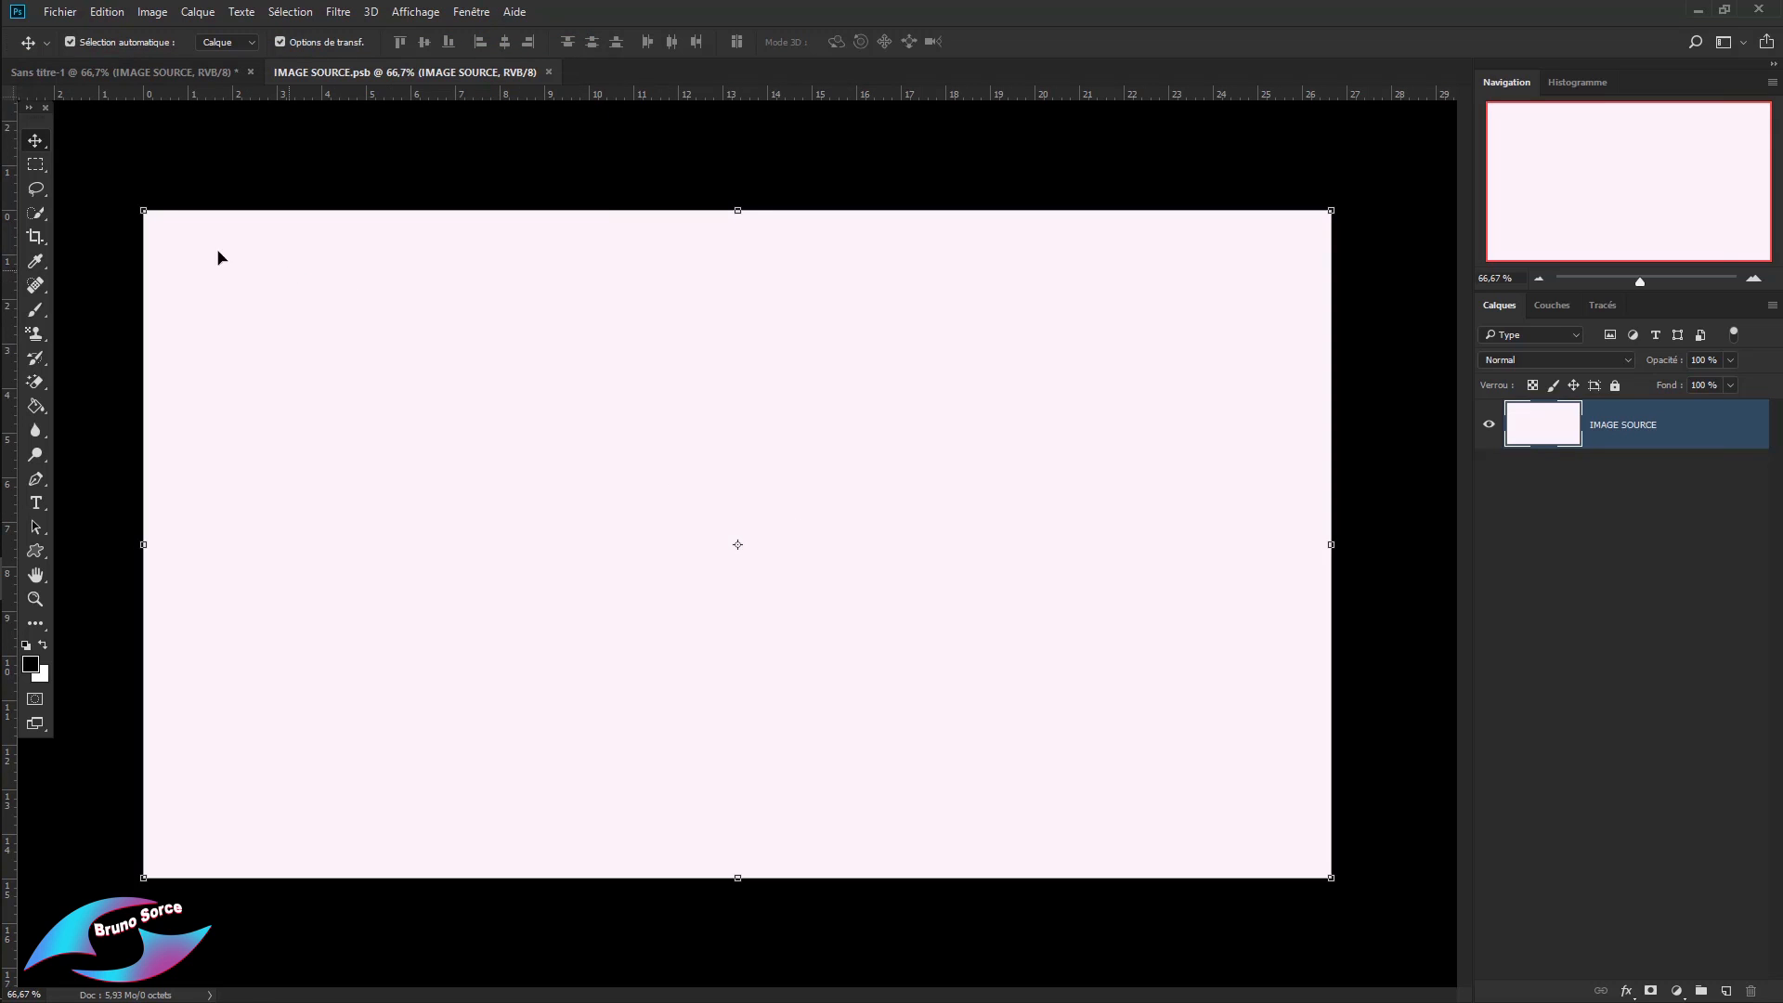
Open 525276-glasses-women.jpg, copy the photo centred into the IMAGE SOURCE.psb document, and close the original photo file.
click(61, 12)
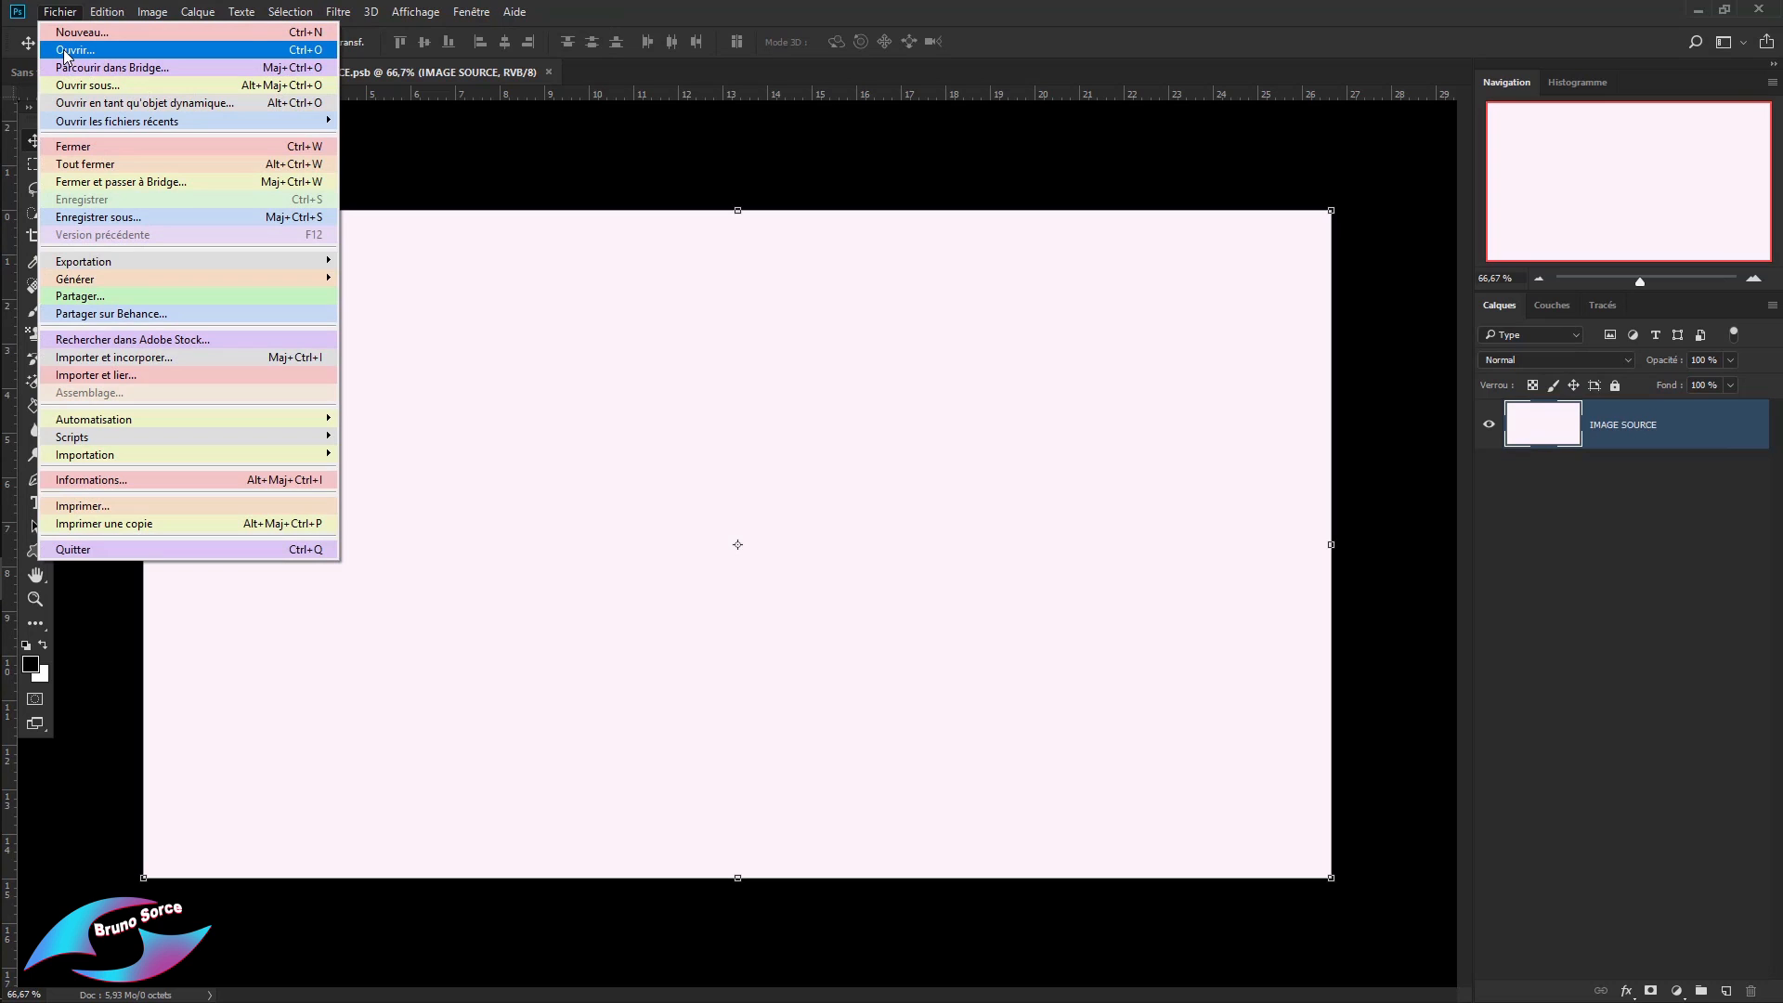
click(65, 51)
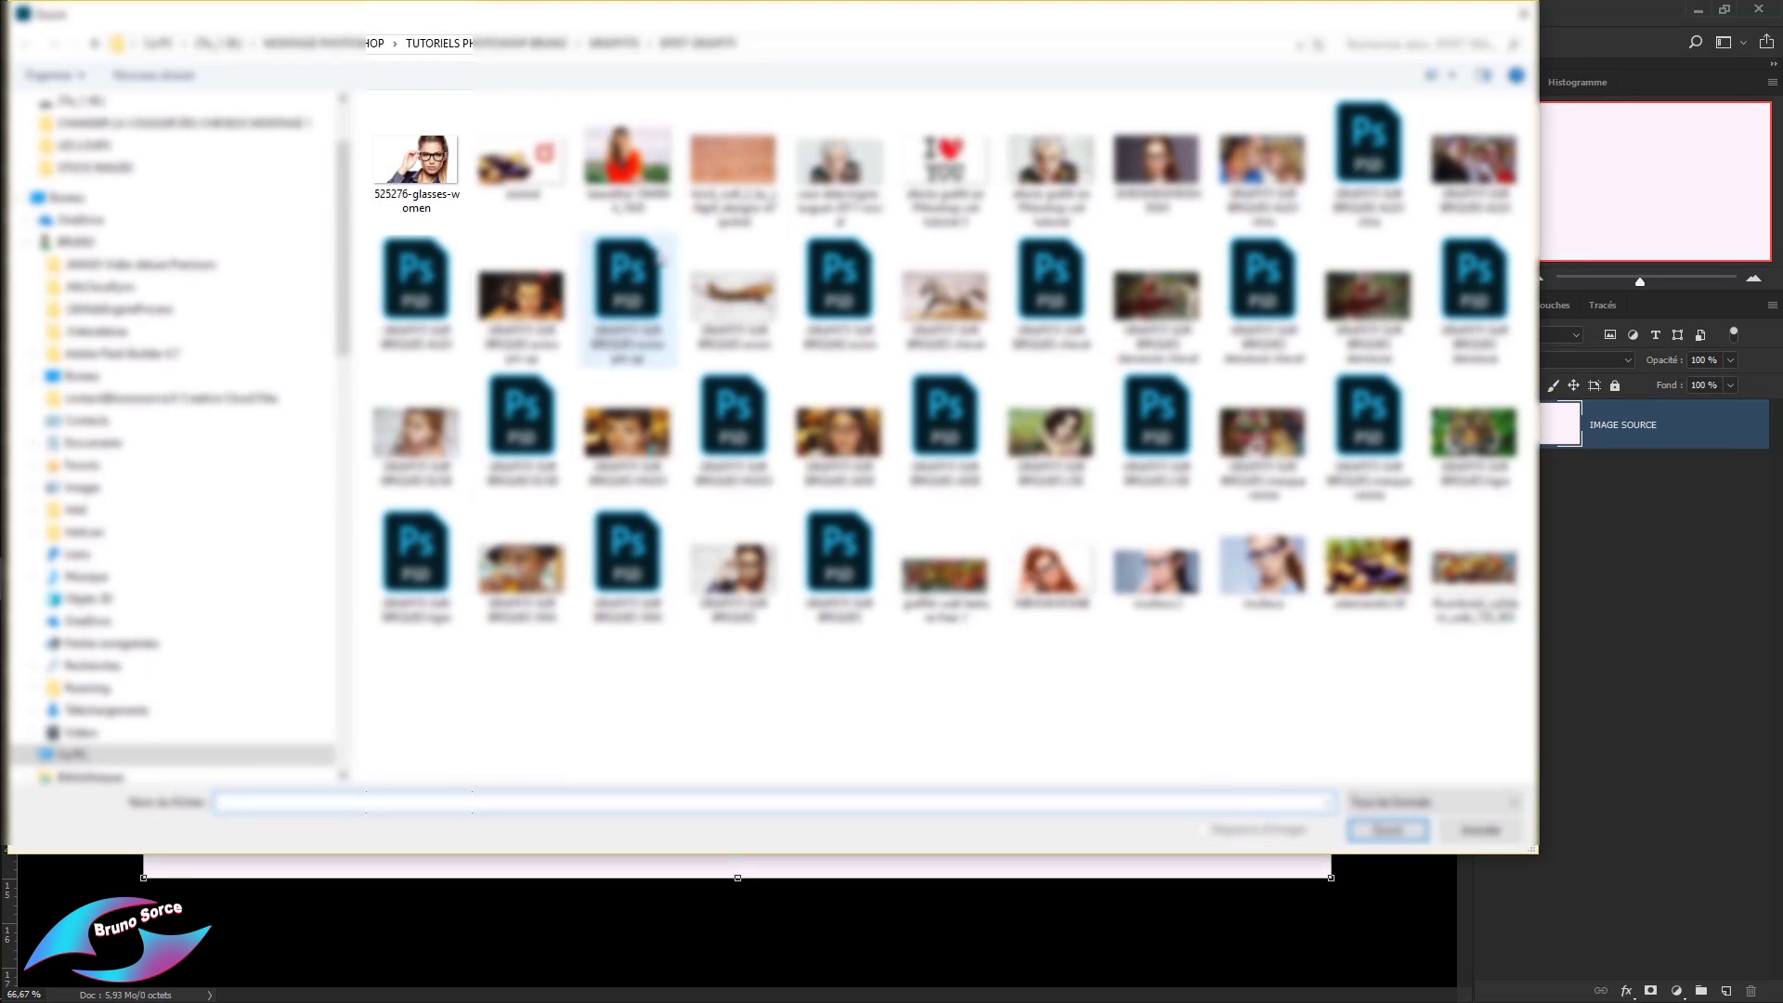
double_click(420, 156)
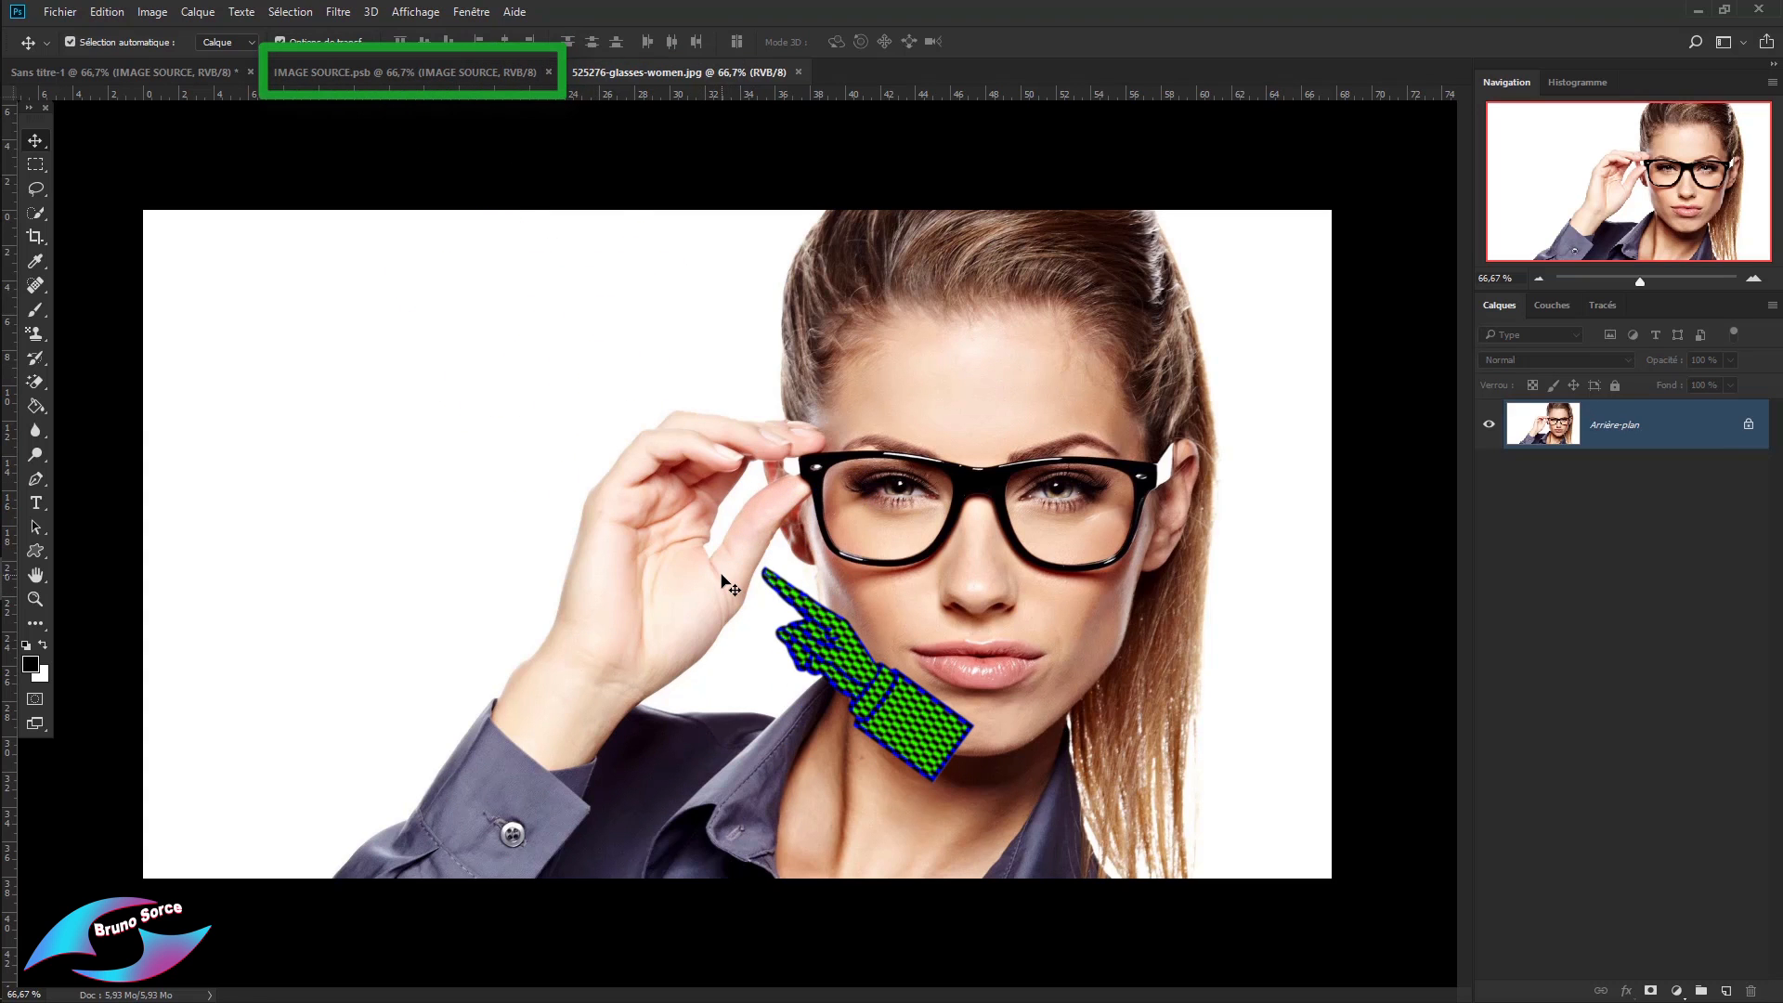
mouse_move(722, 575)
mouse_down()
mouse_move(541, 341)
mouse_move(419, 132)
mouse_move(427, 81)
mouse_move(740, 548)
mouse_up()
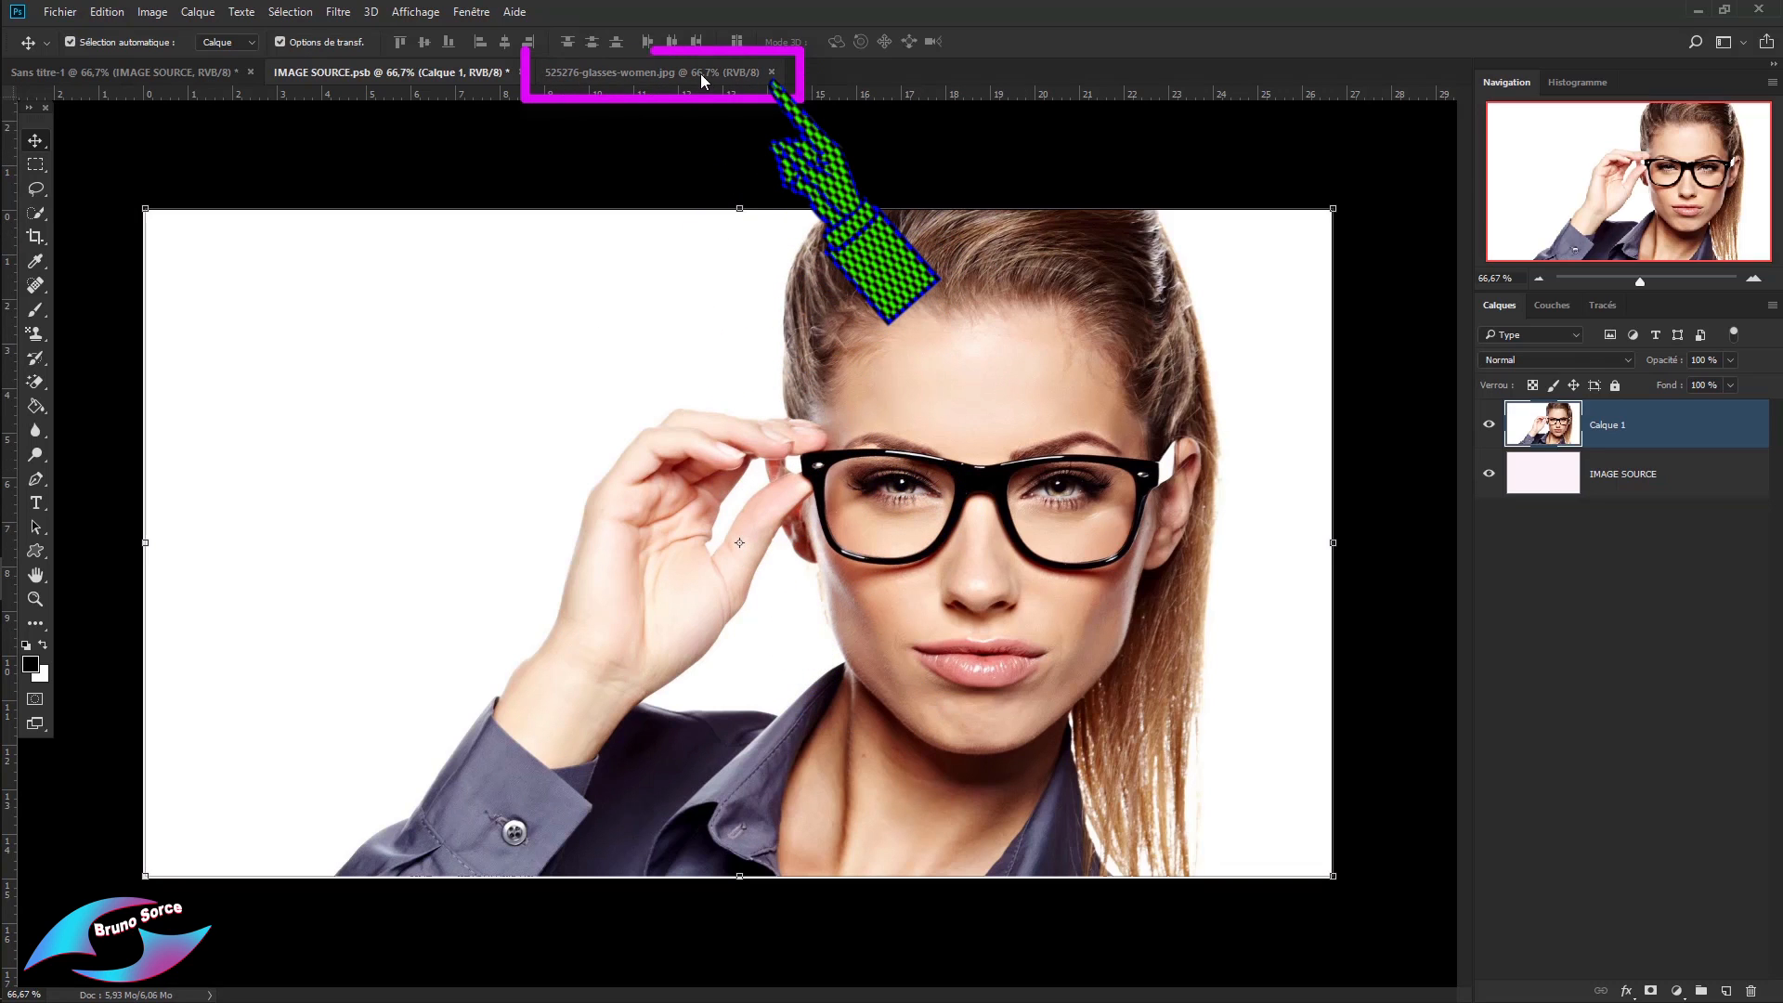
click(771, 73)
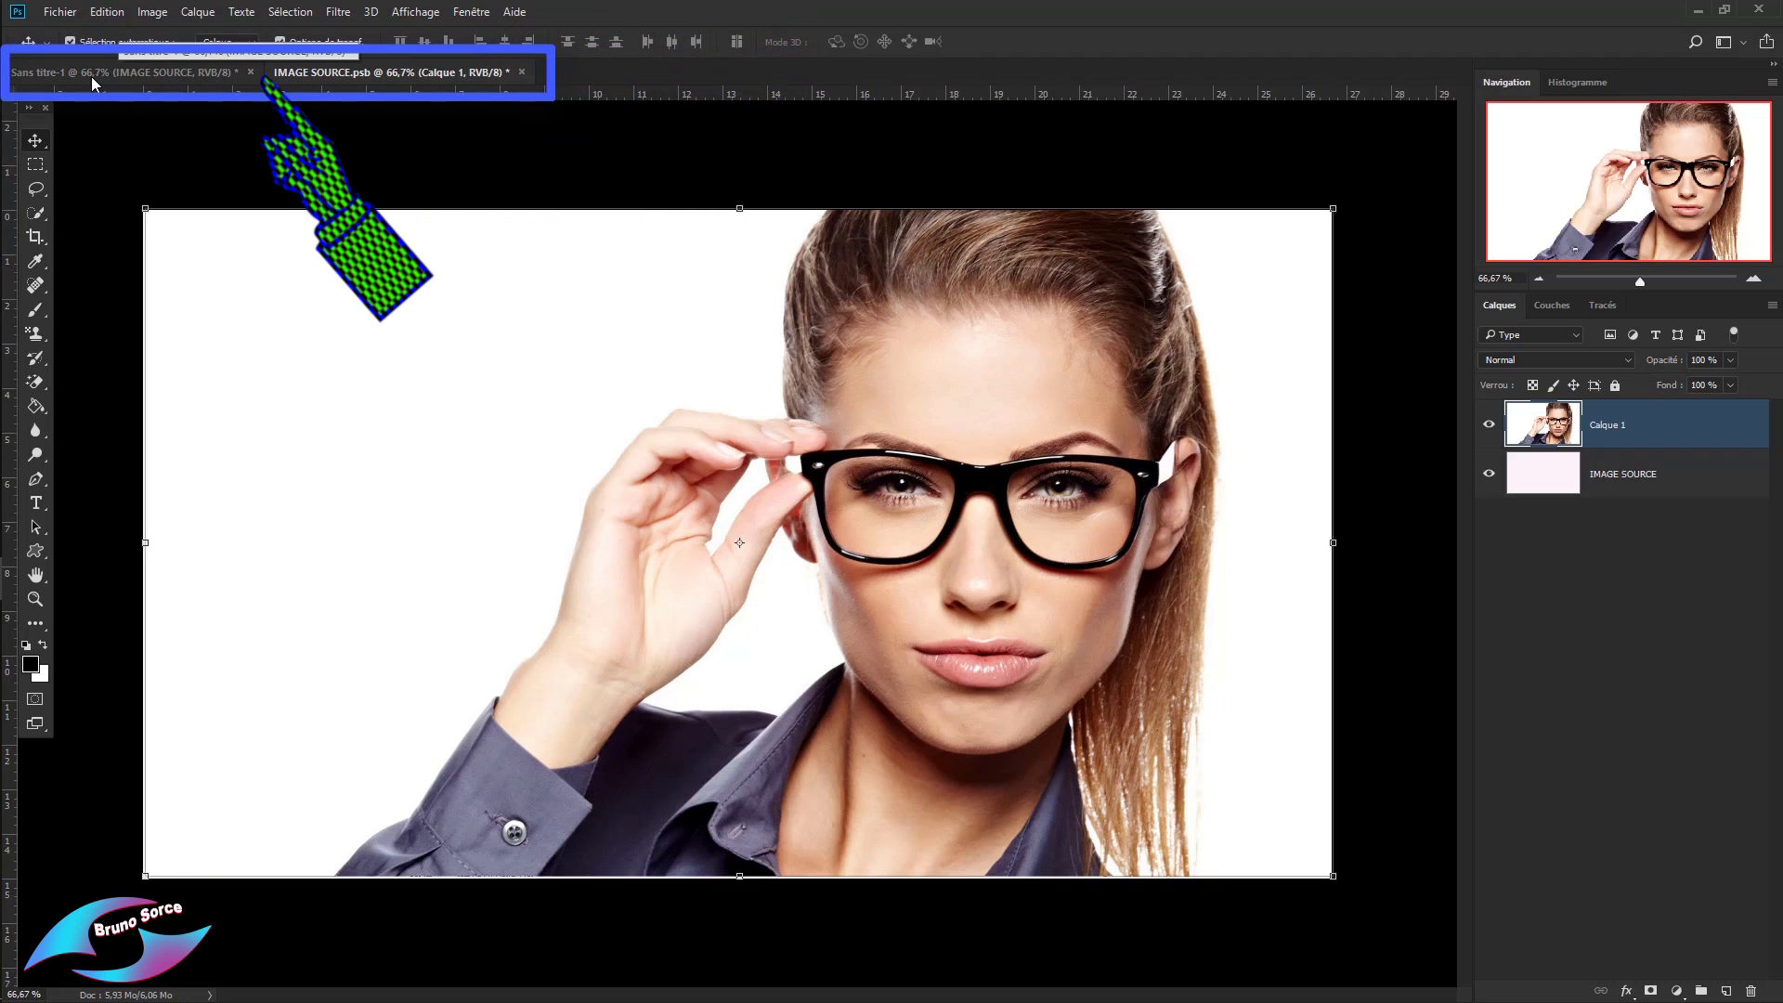
Compare the main document with IMAGE SOURCE.psb, and close the .psb while saving its changes.
click(122, 78)
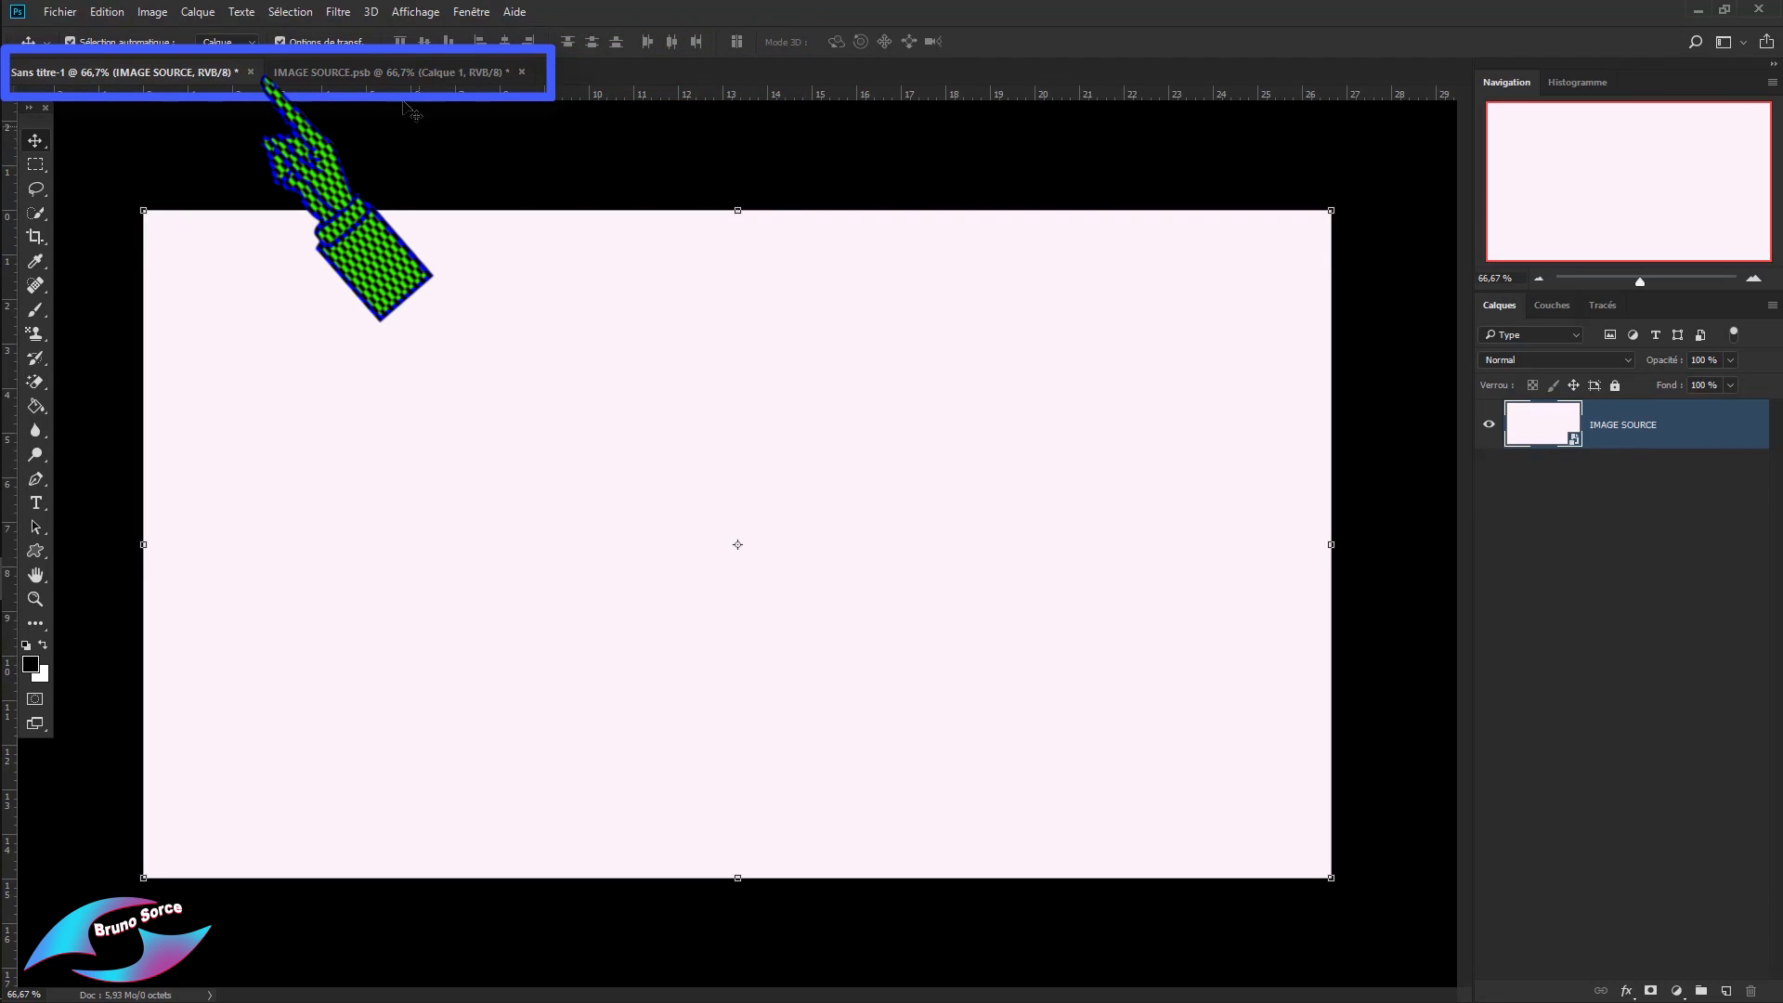
click(398, 74)
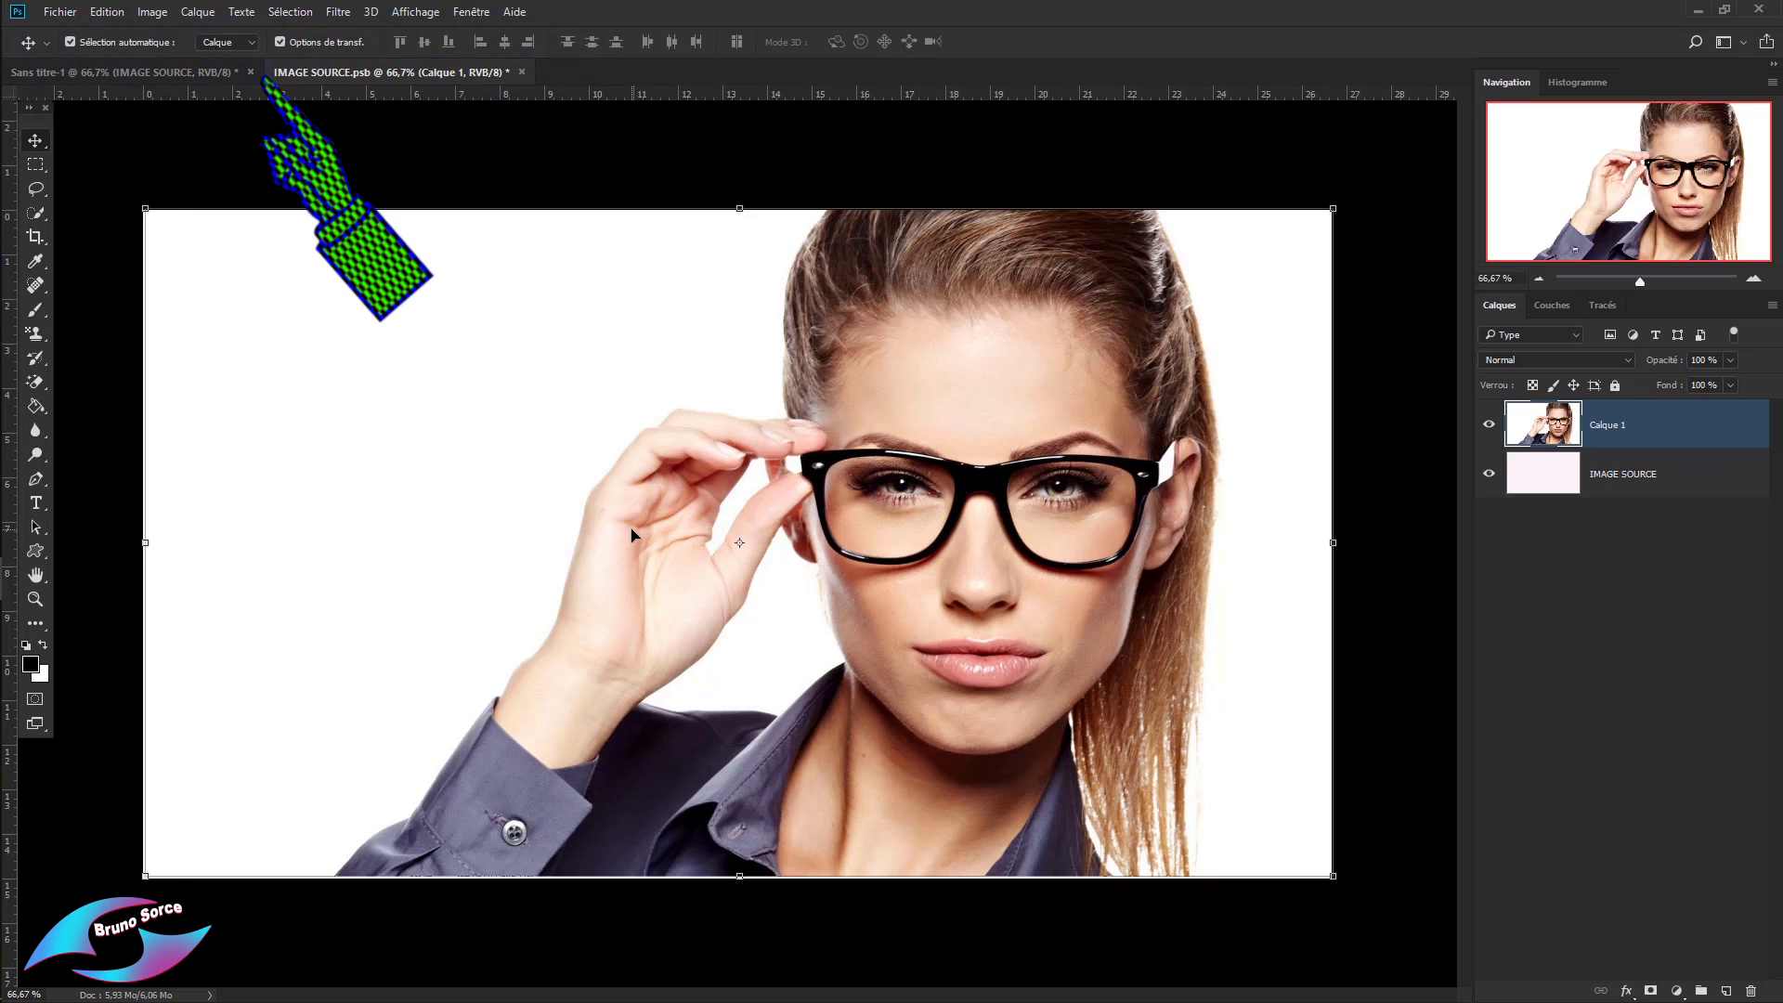
click(522, 71)
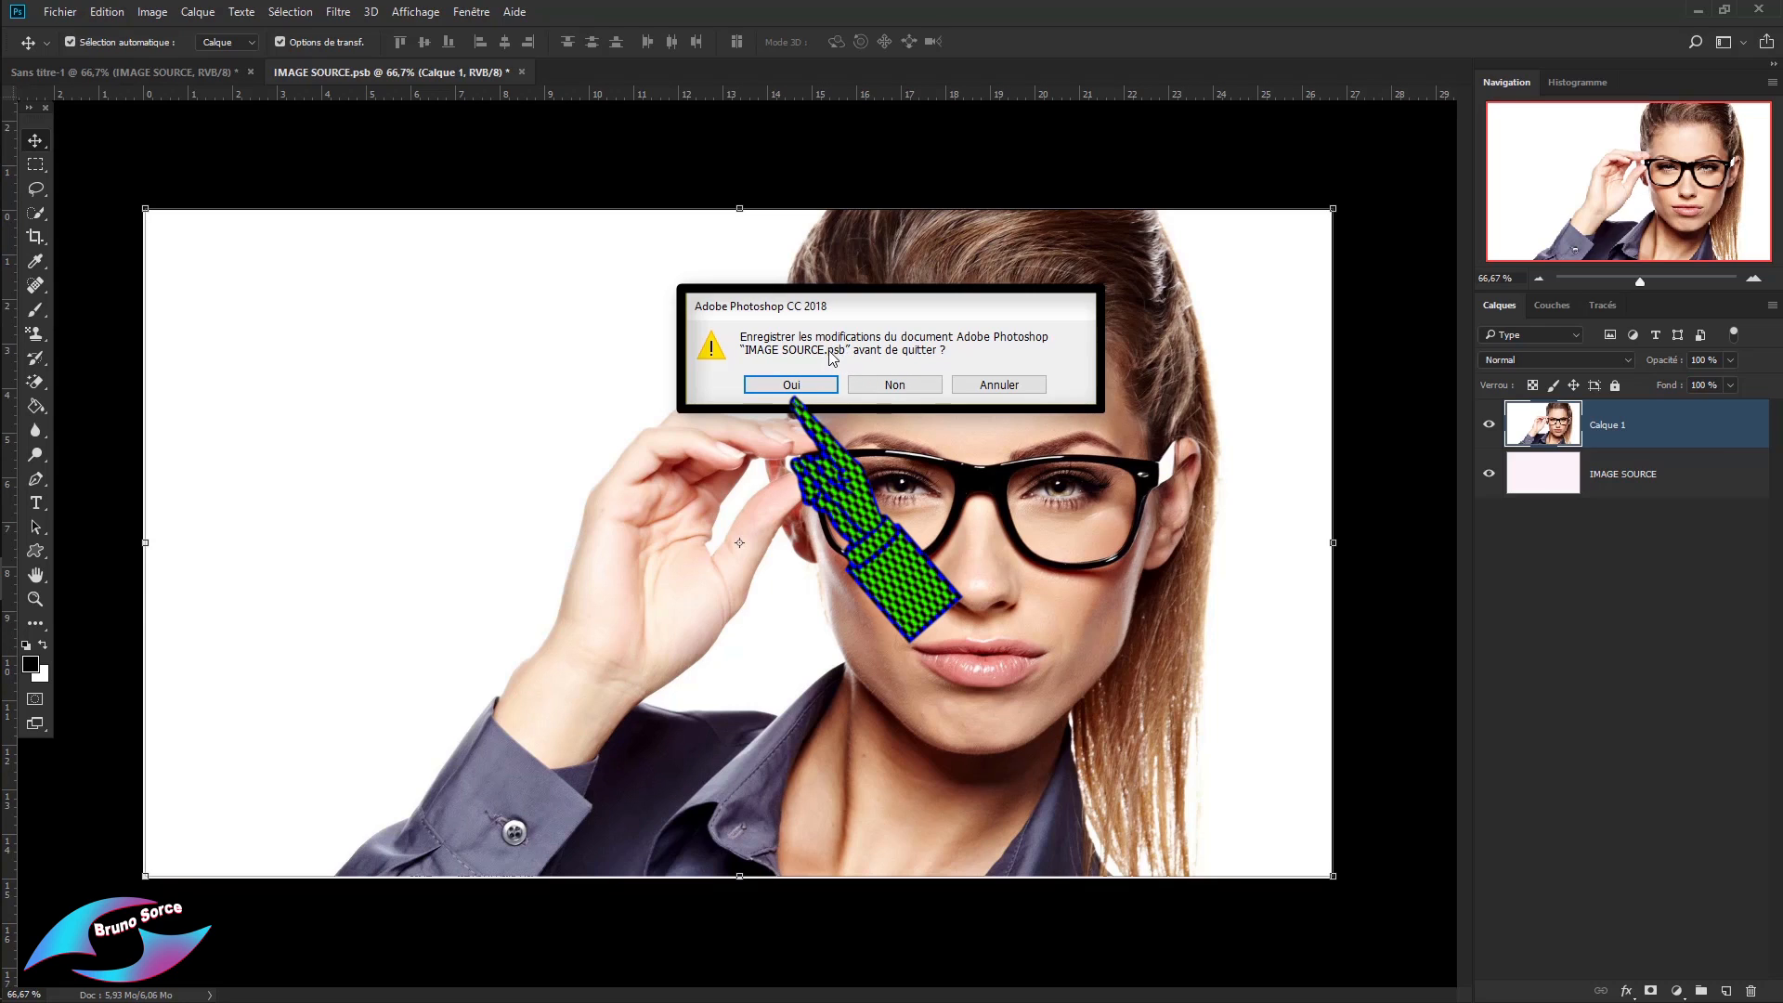
click(791, 385)
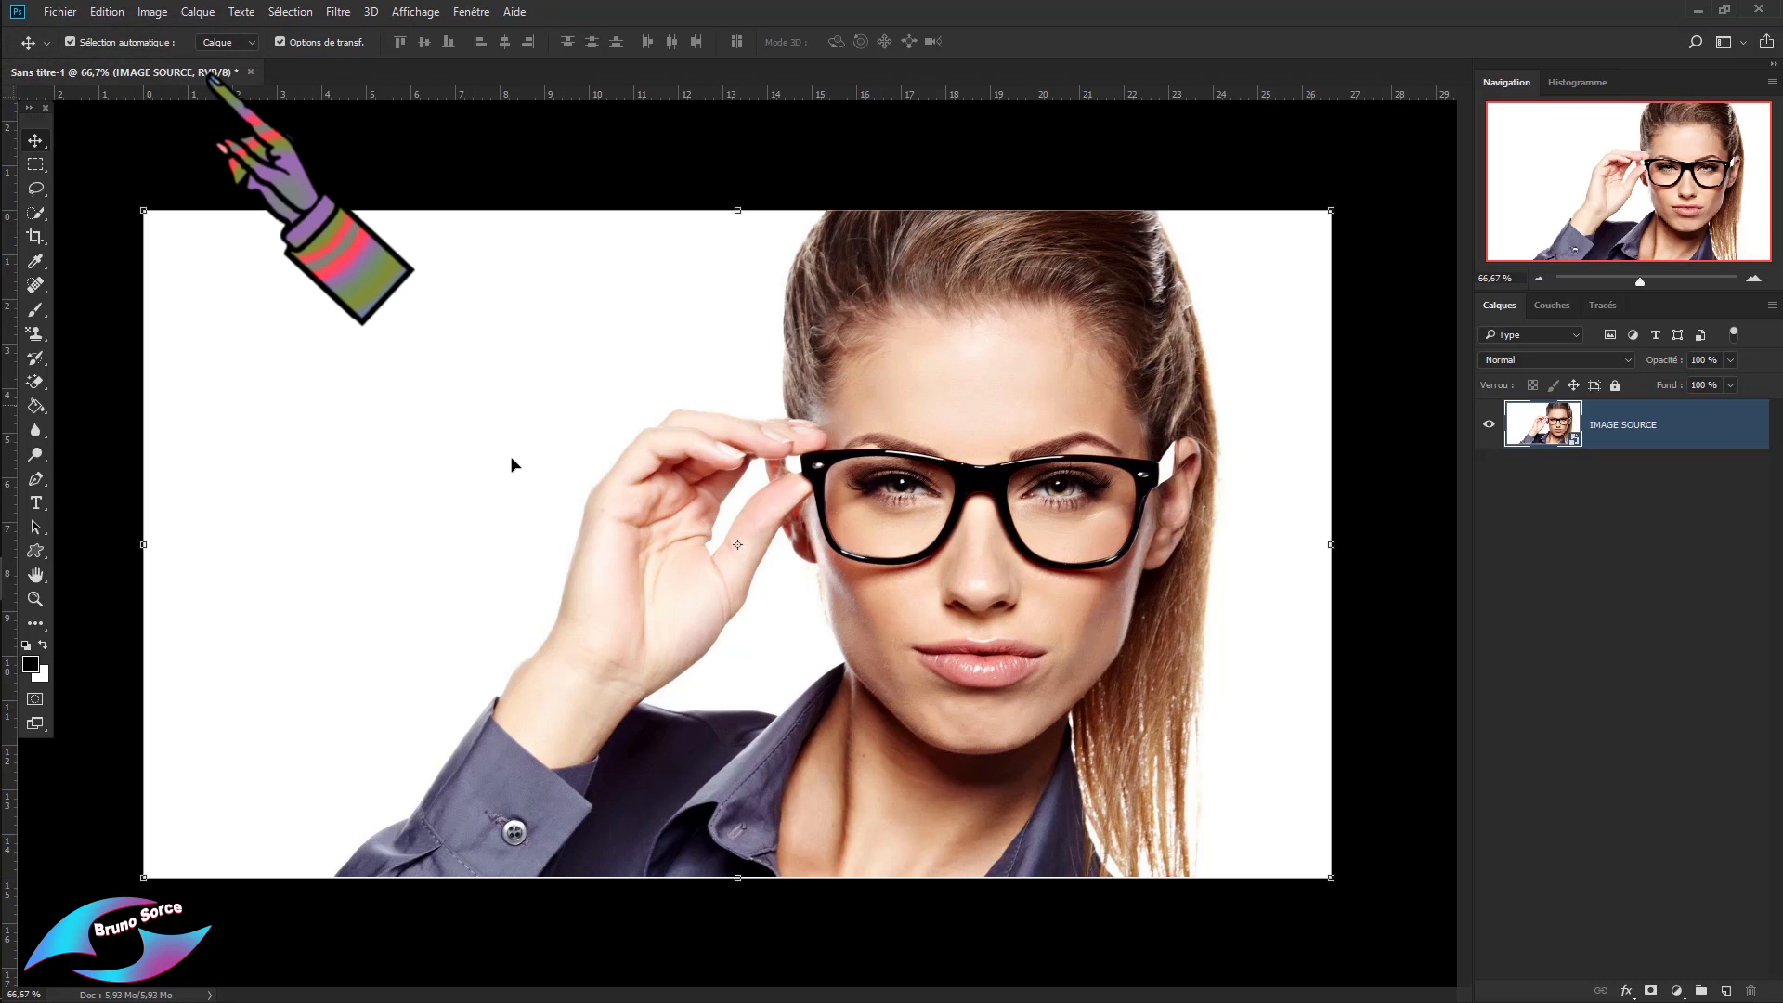
Place the brick_wall_2_by_cr8gr8_designs-d7qwhzd image as an embedded layer above IMAGE SOURCE and rasterize it.
click(59, 12)
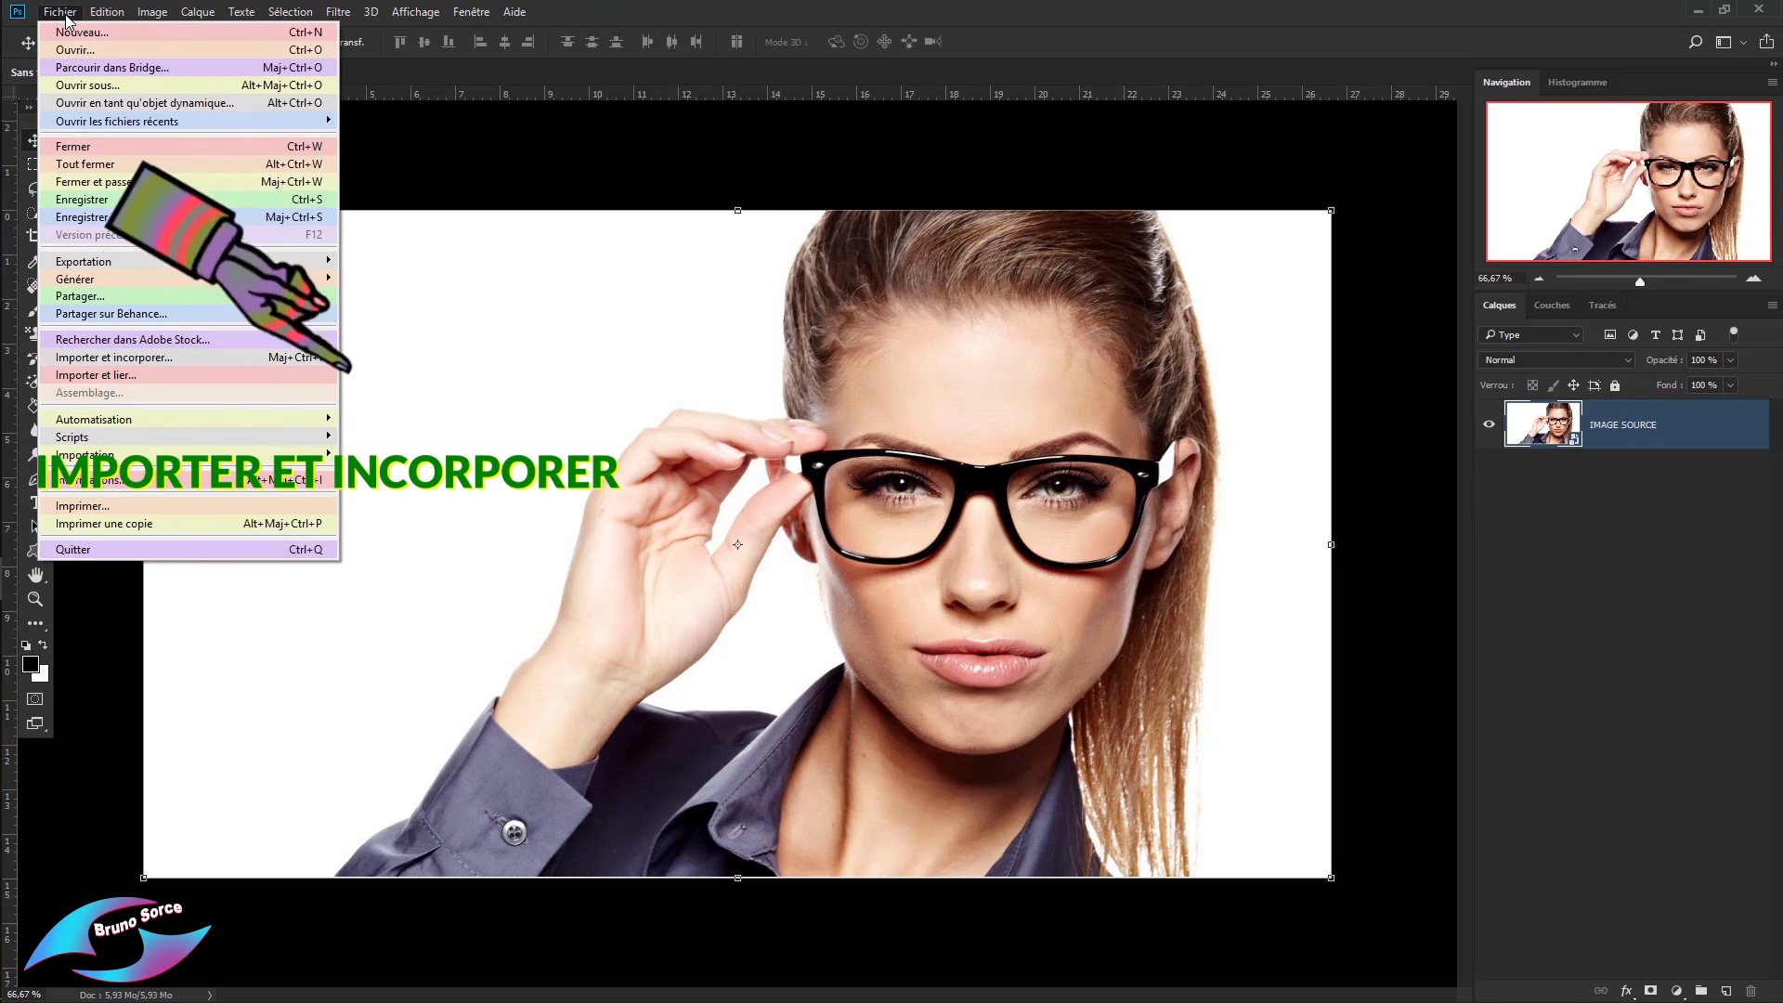
click(89, 360)
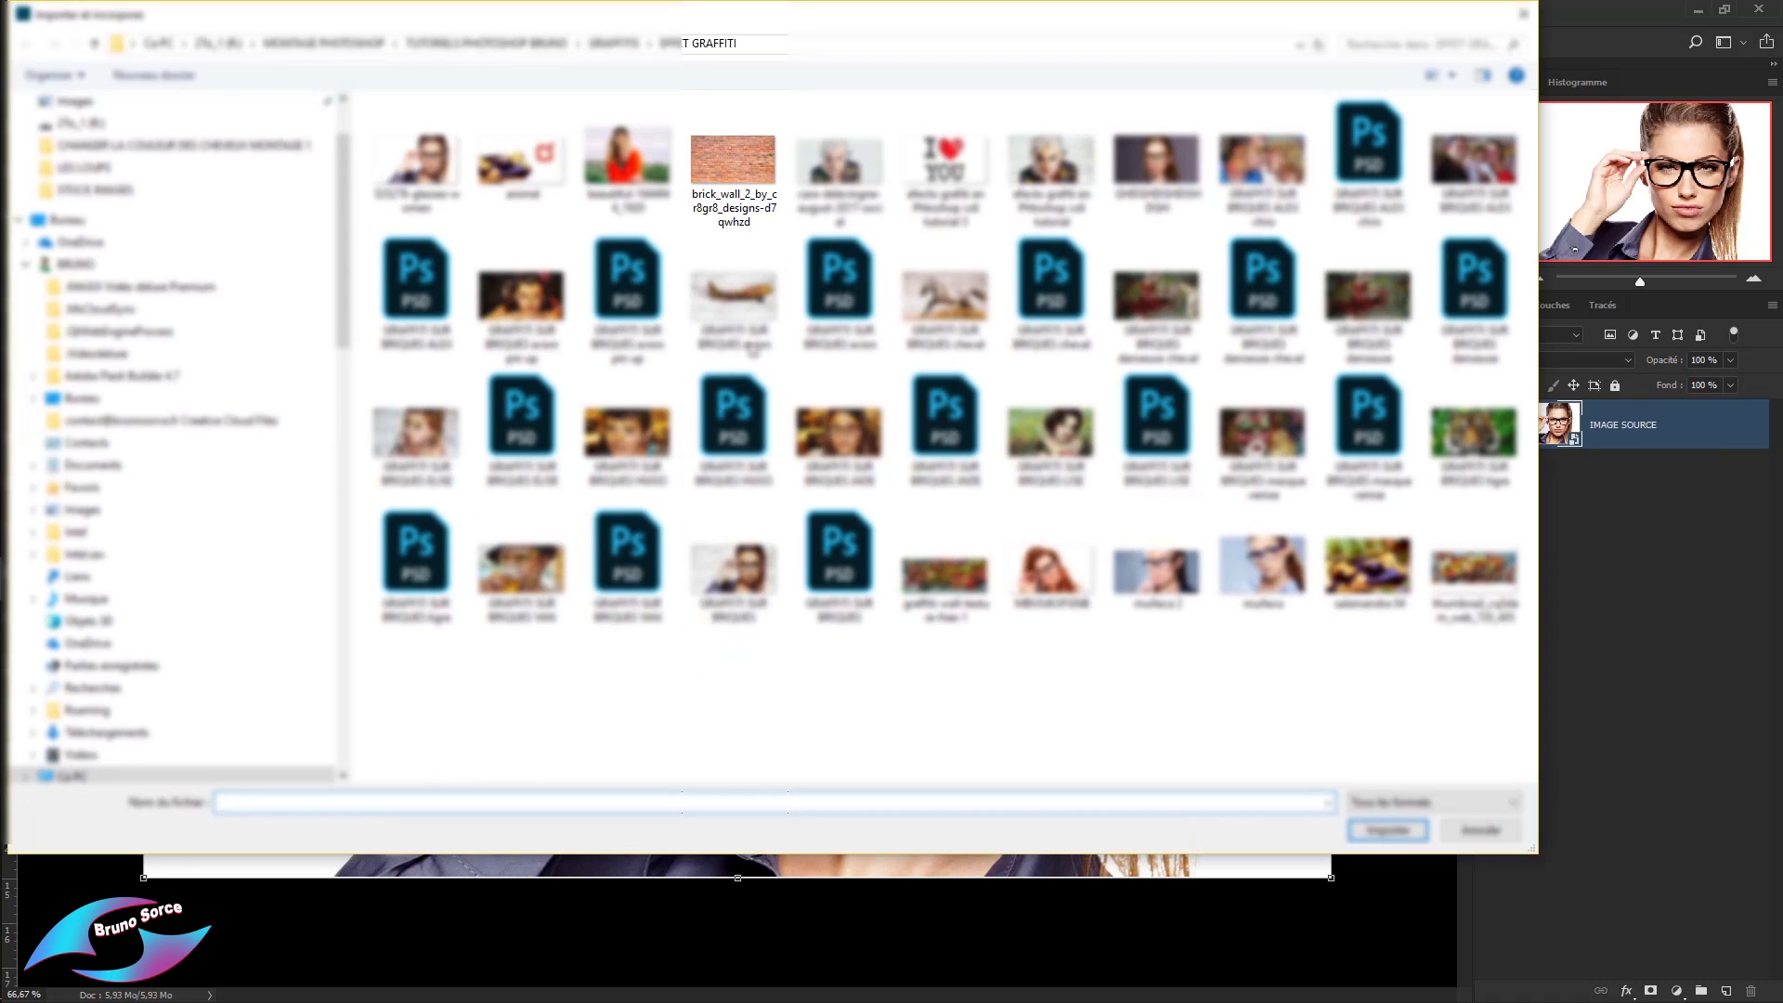
double_click(717, 156)
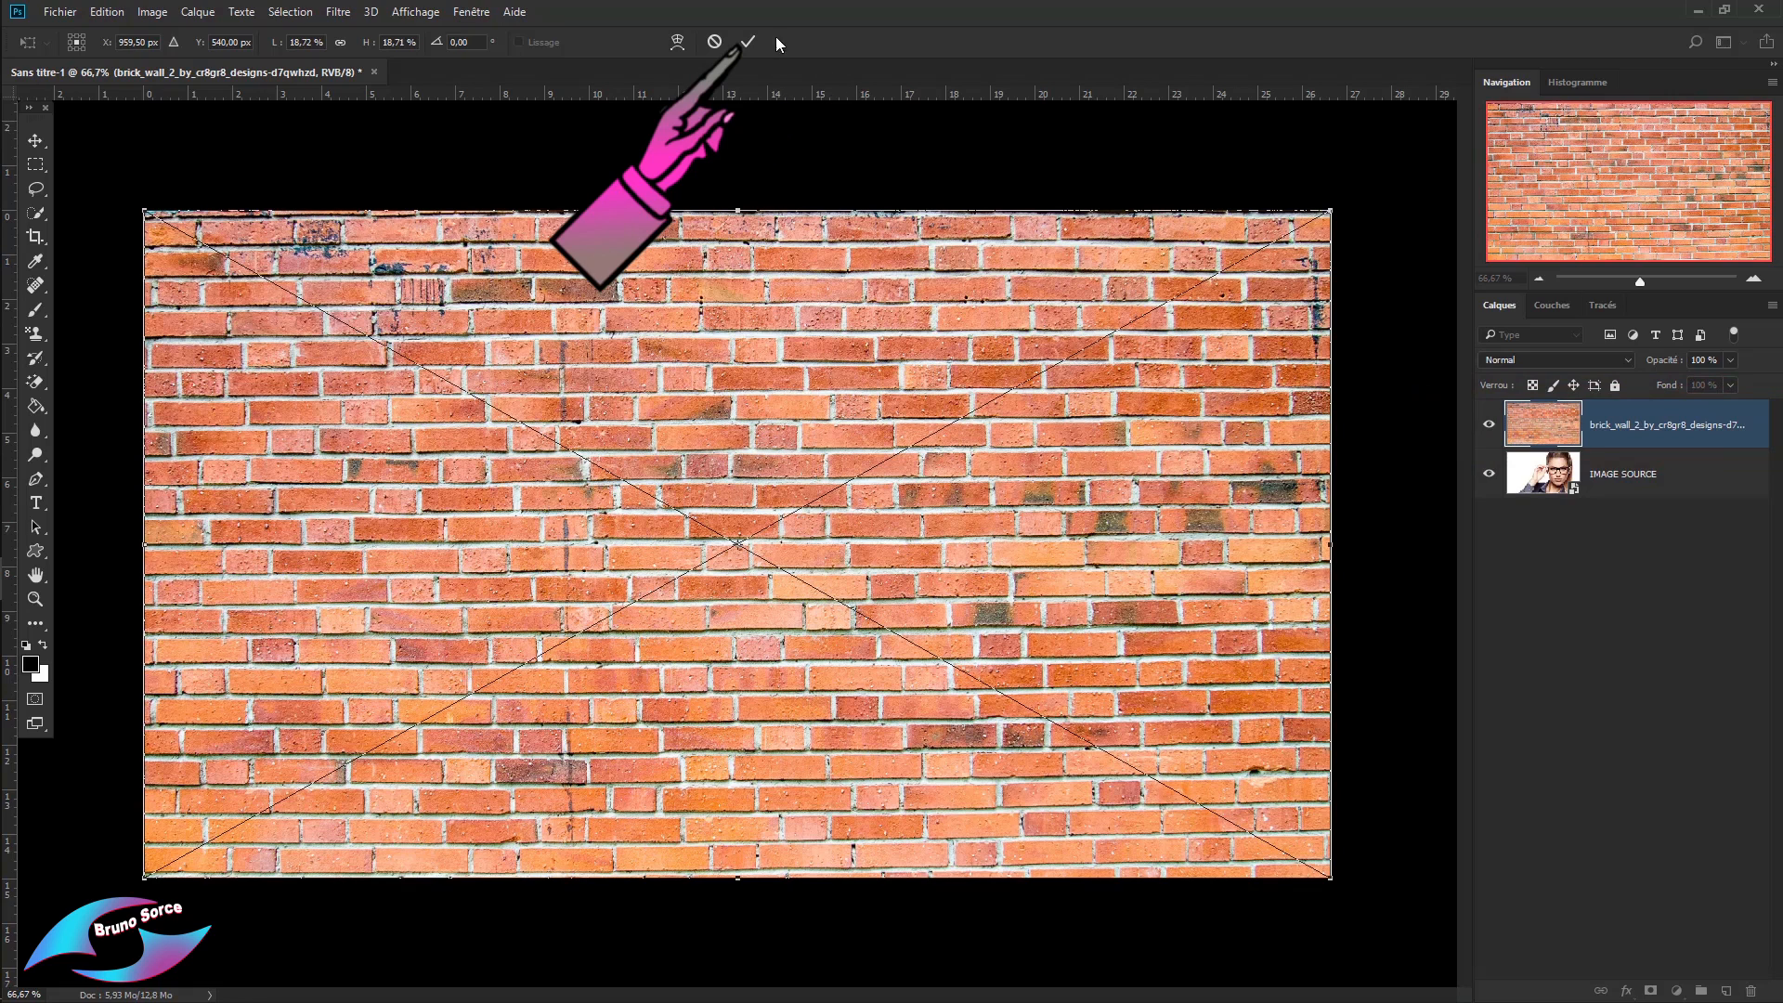
click(747, 43)
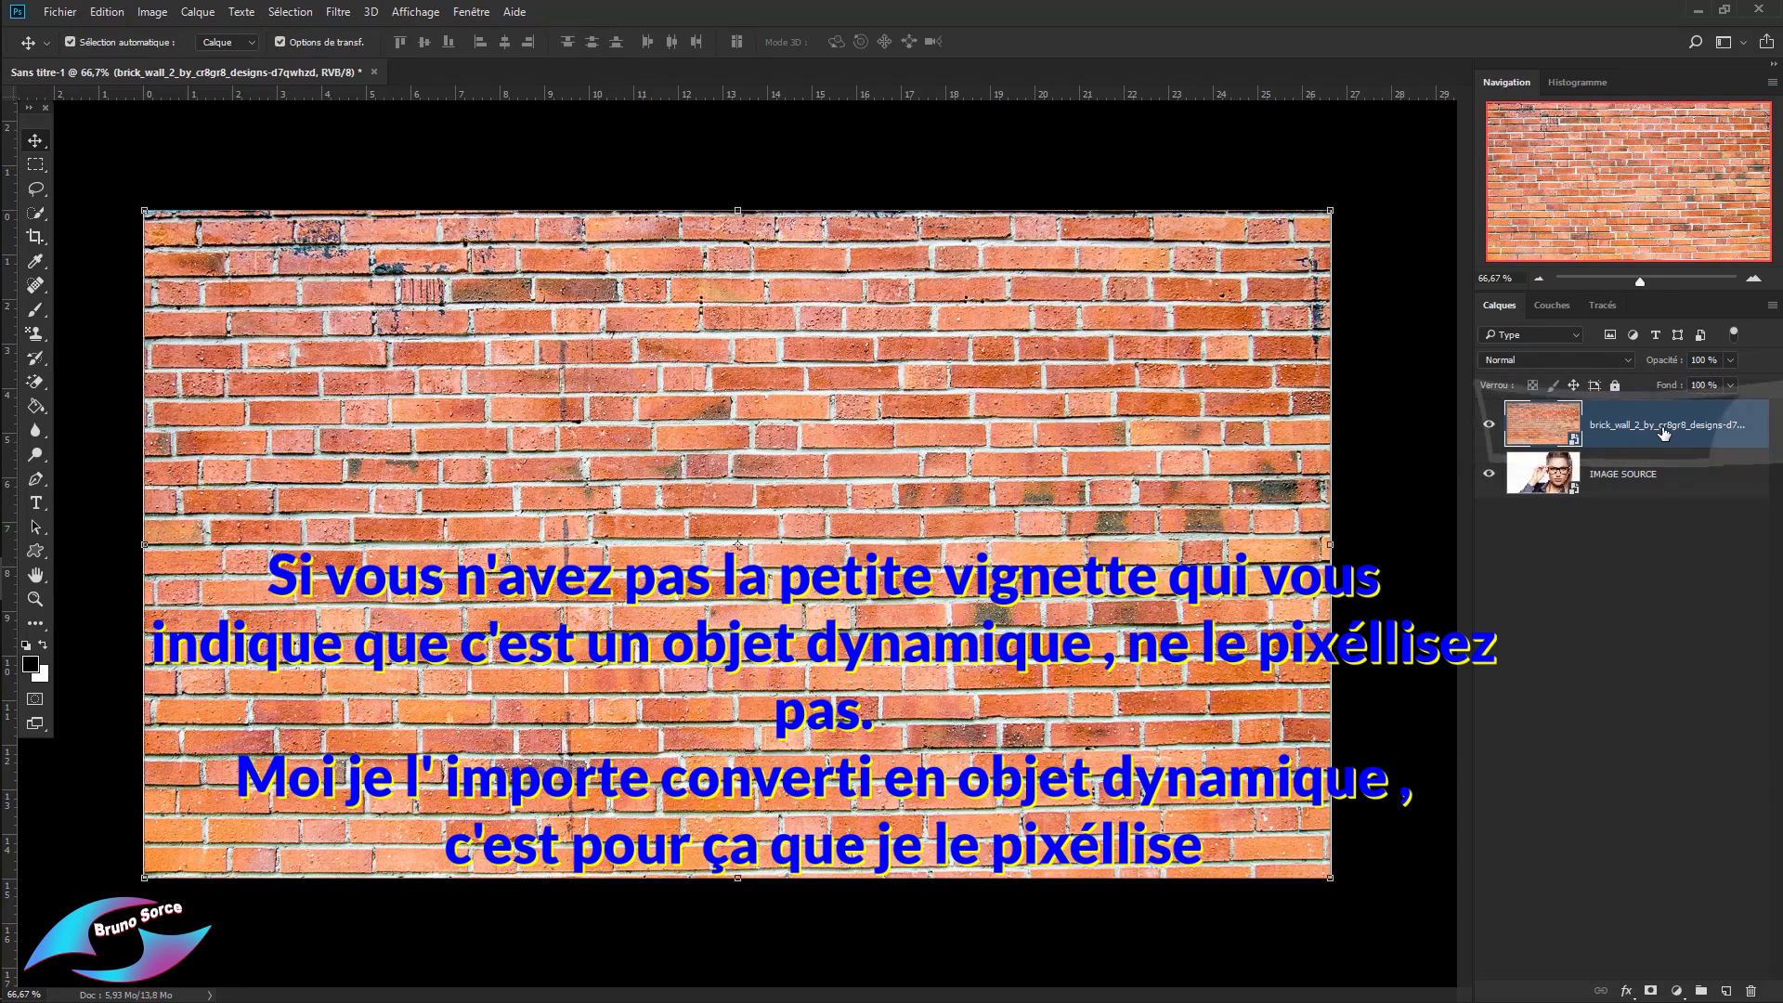
right_click(1658, 426)
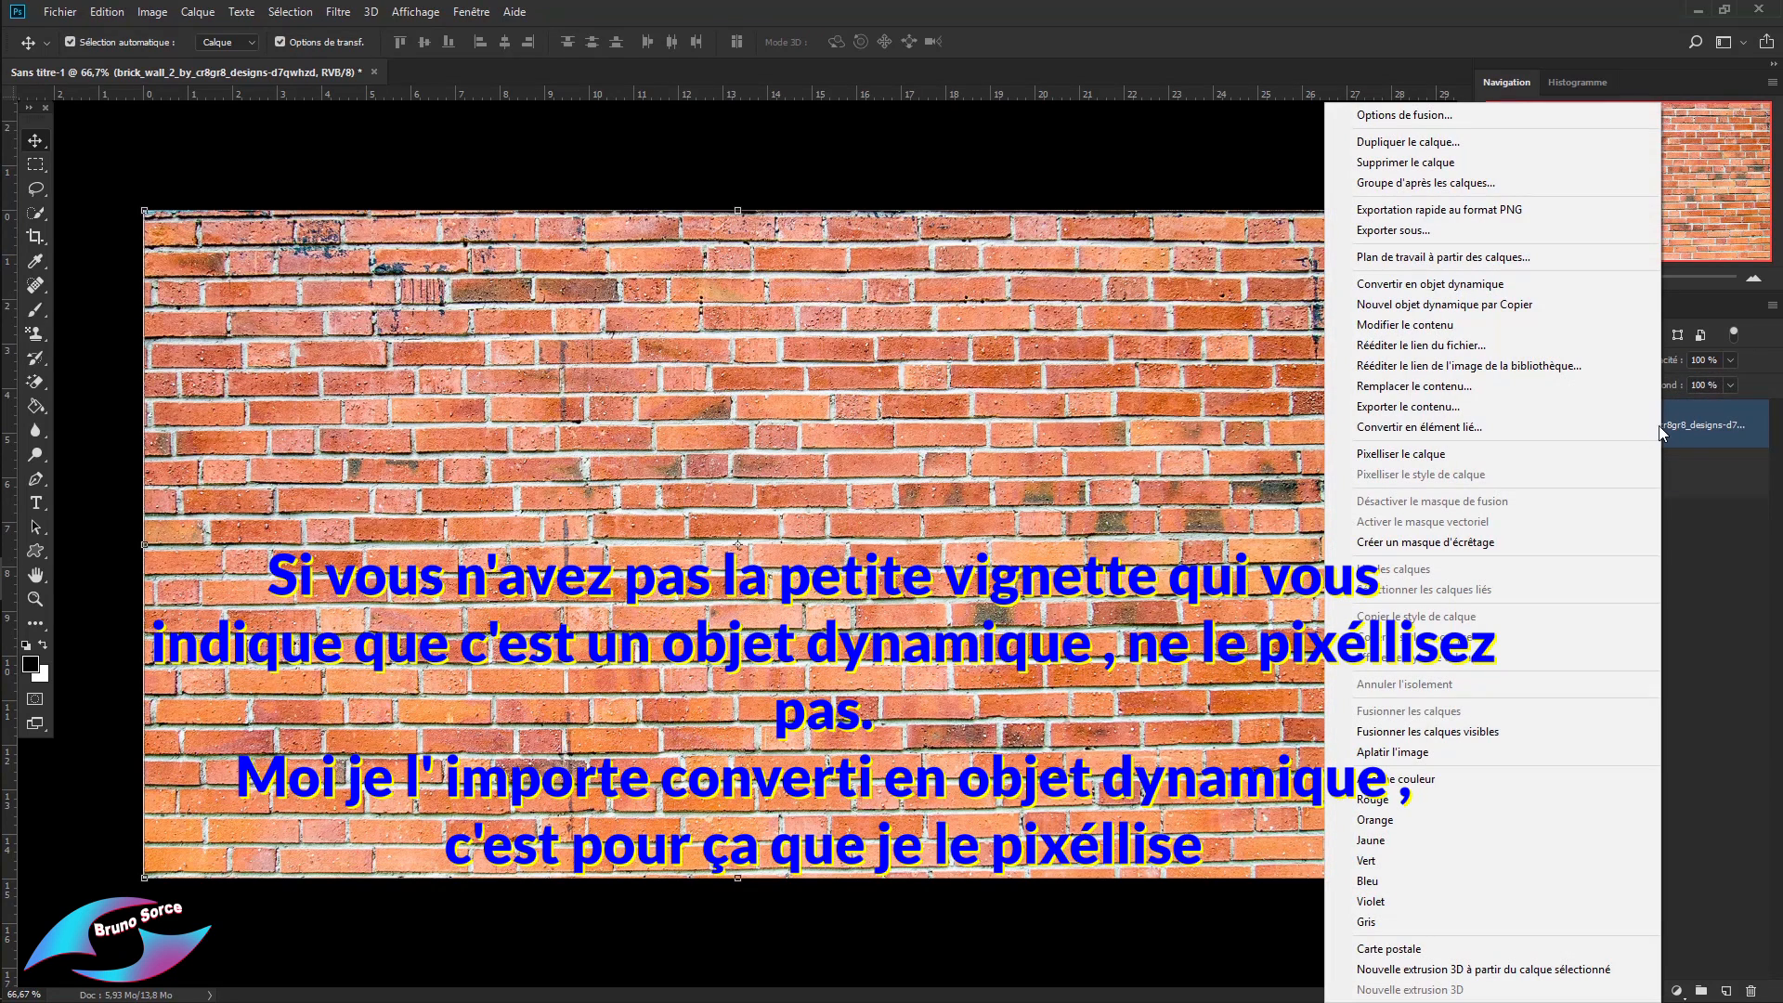
click(1404, 455)
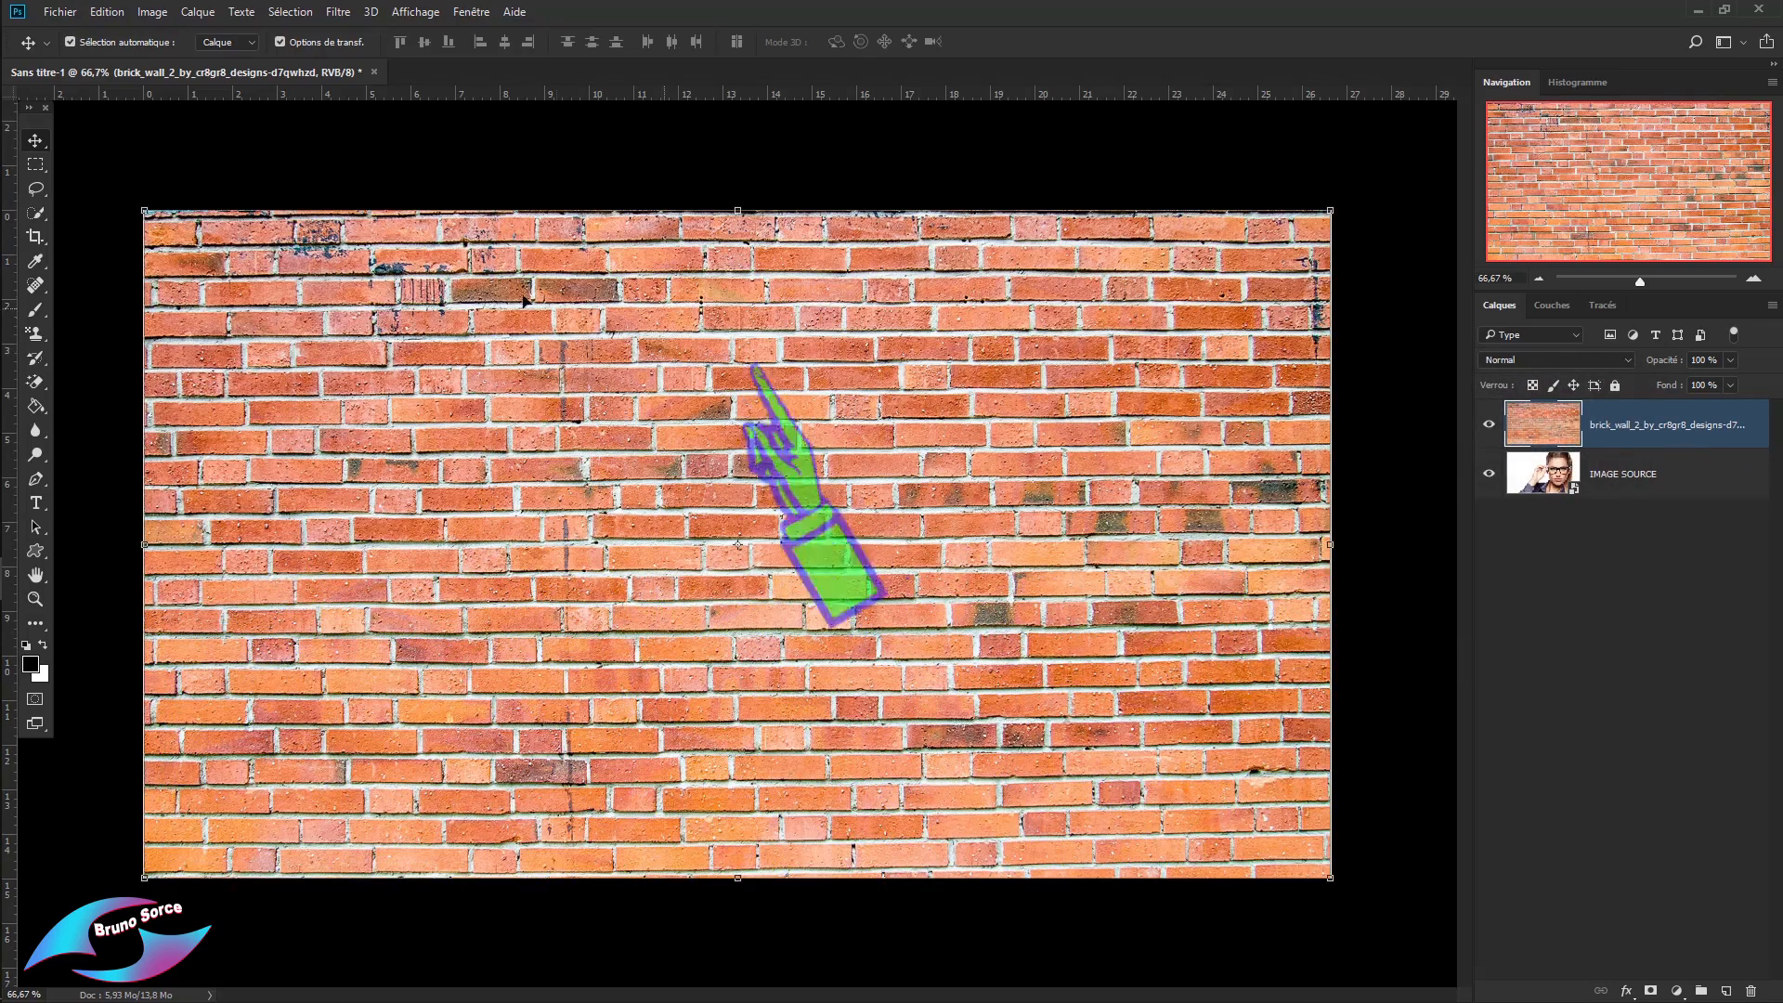
Desaturate the brick wall layer and set its blend mode to Lumière crue.
click(153, 13)
mouse_move(160, 63)
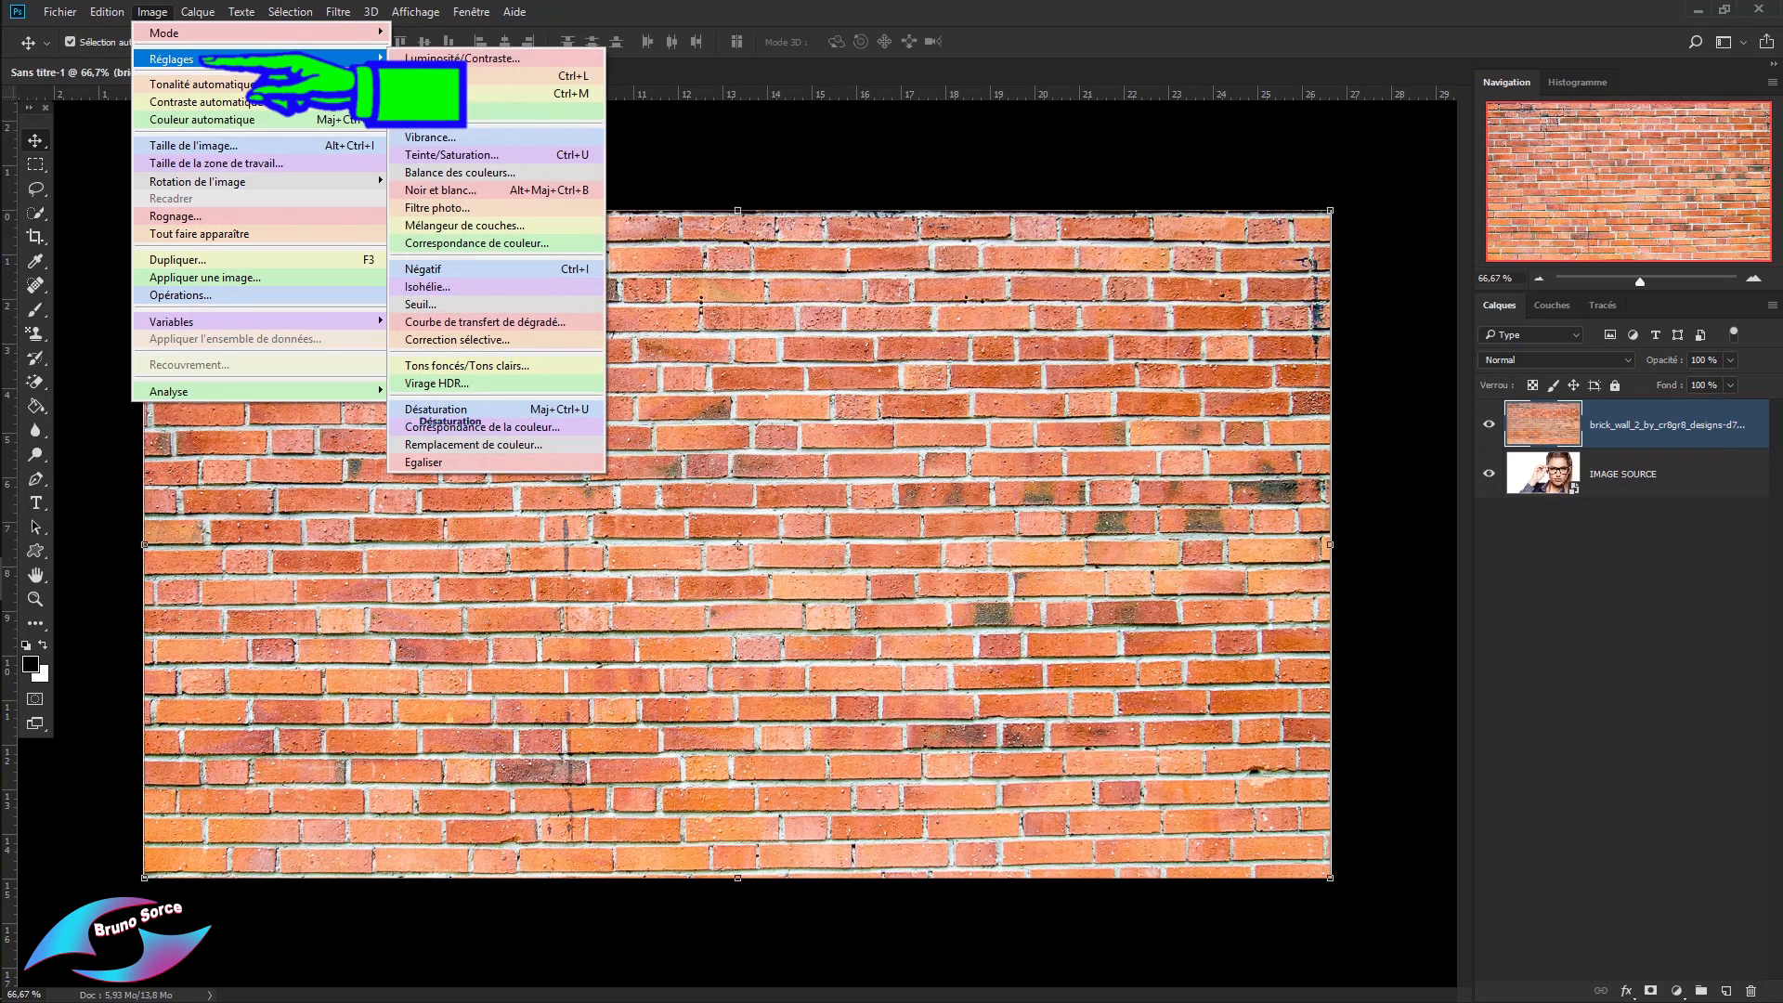
click(433, 410)
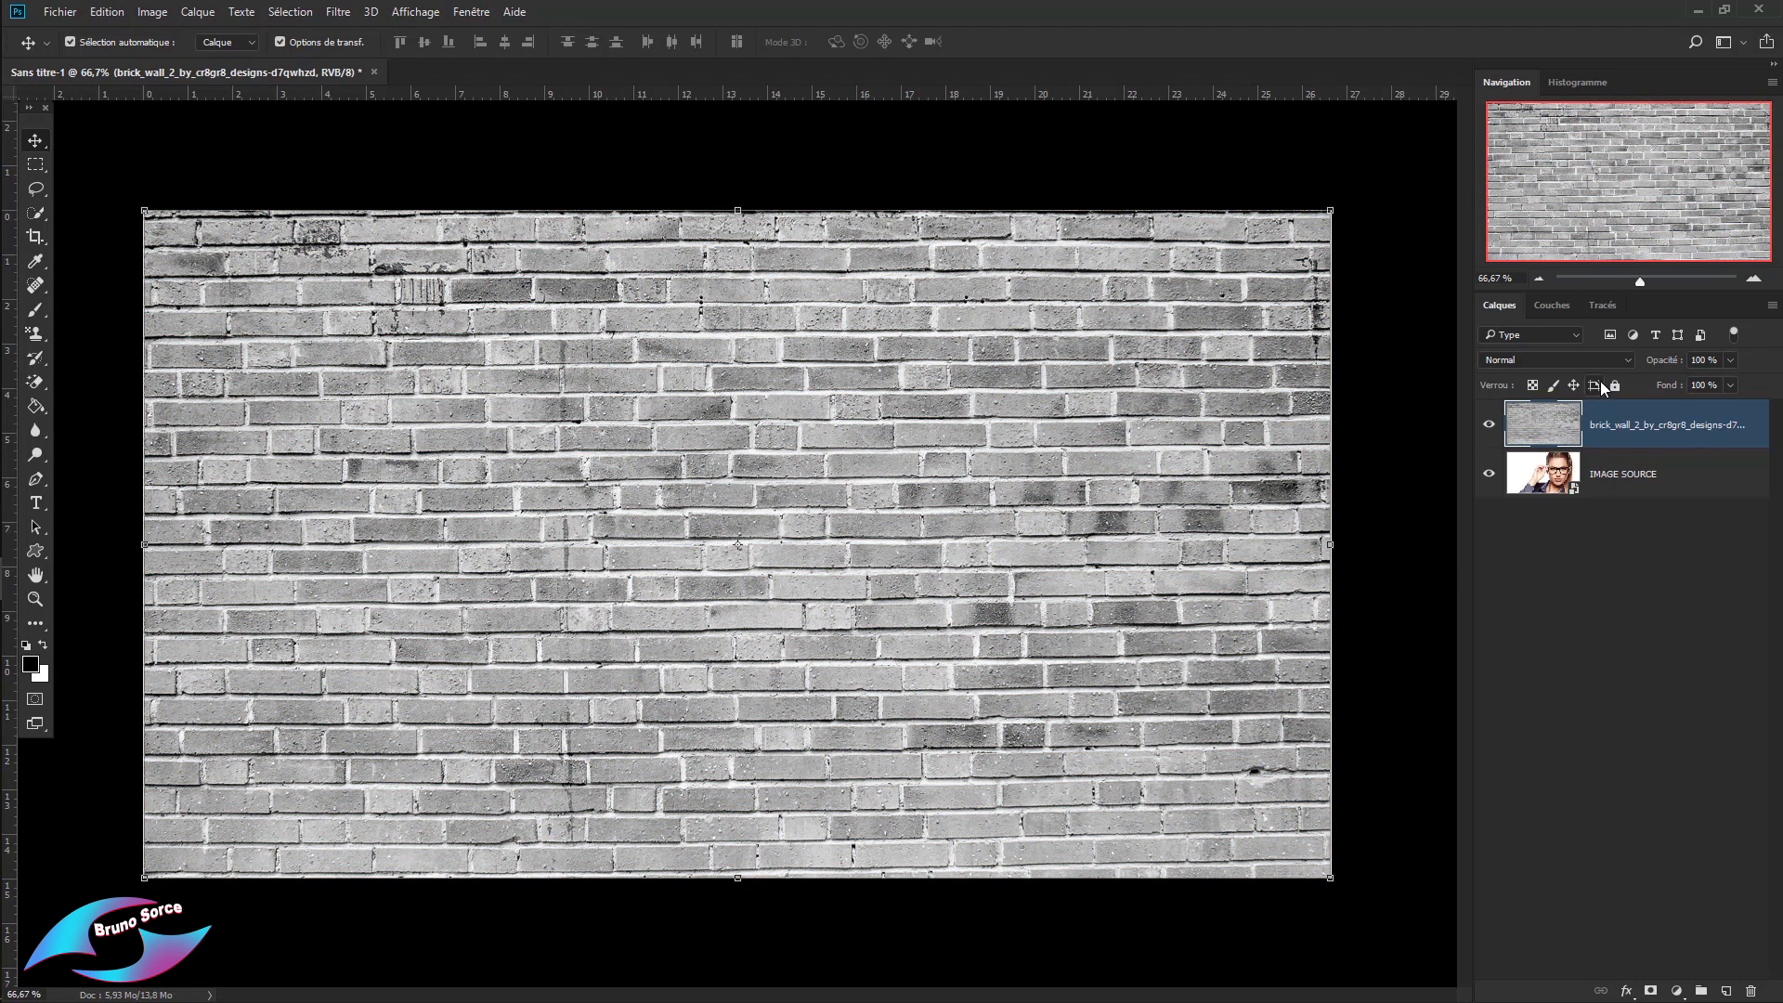
click(1521, 360)
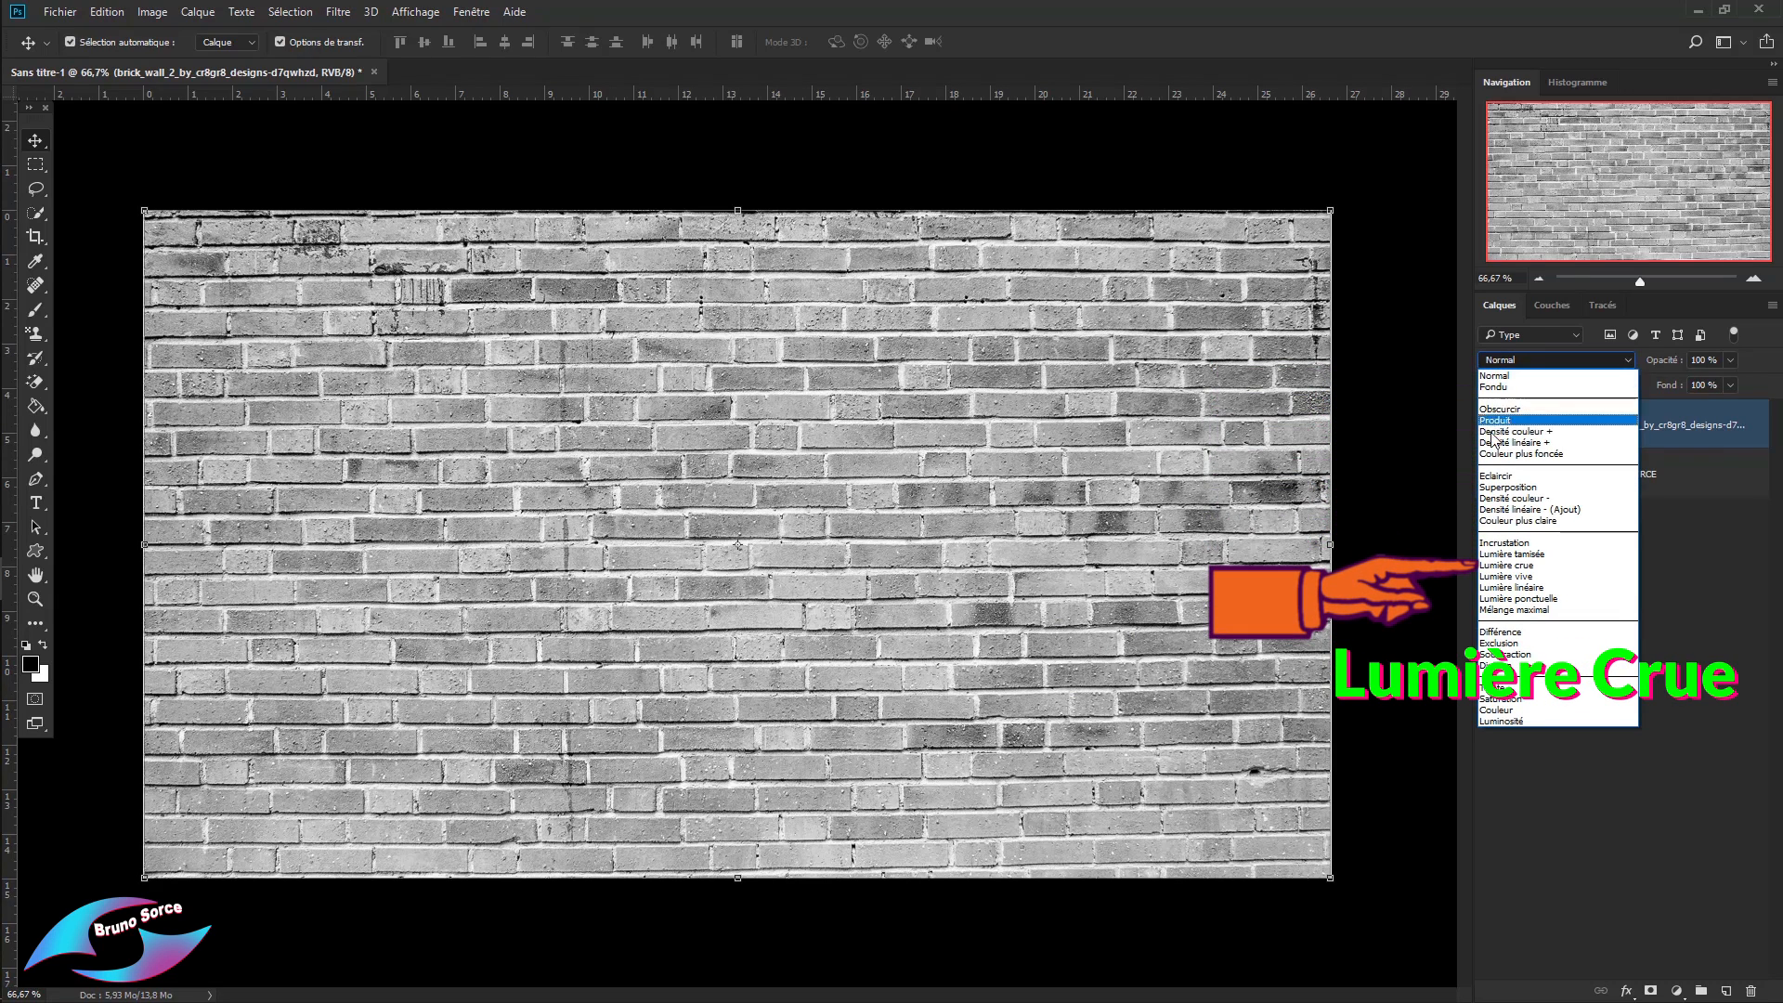
click(1488, 565)
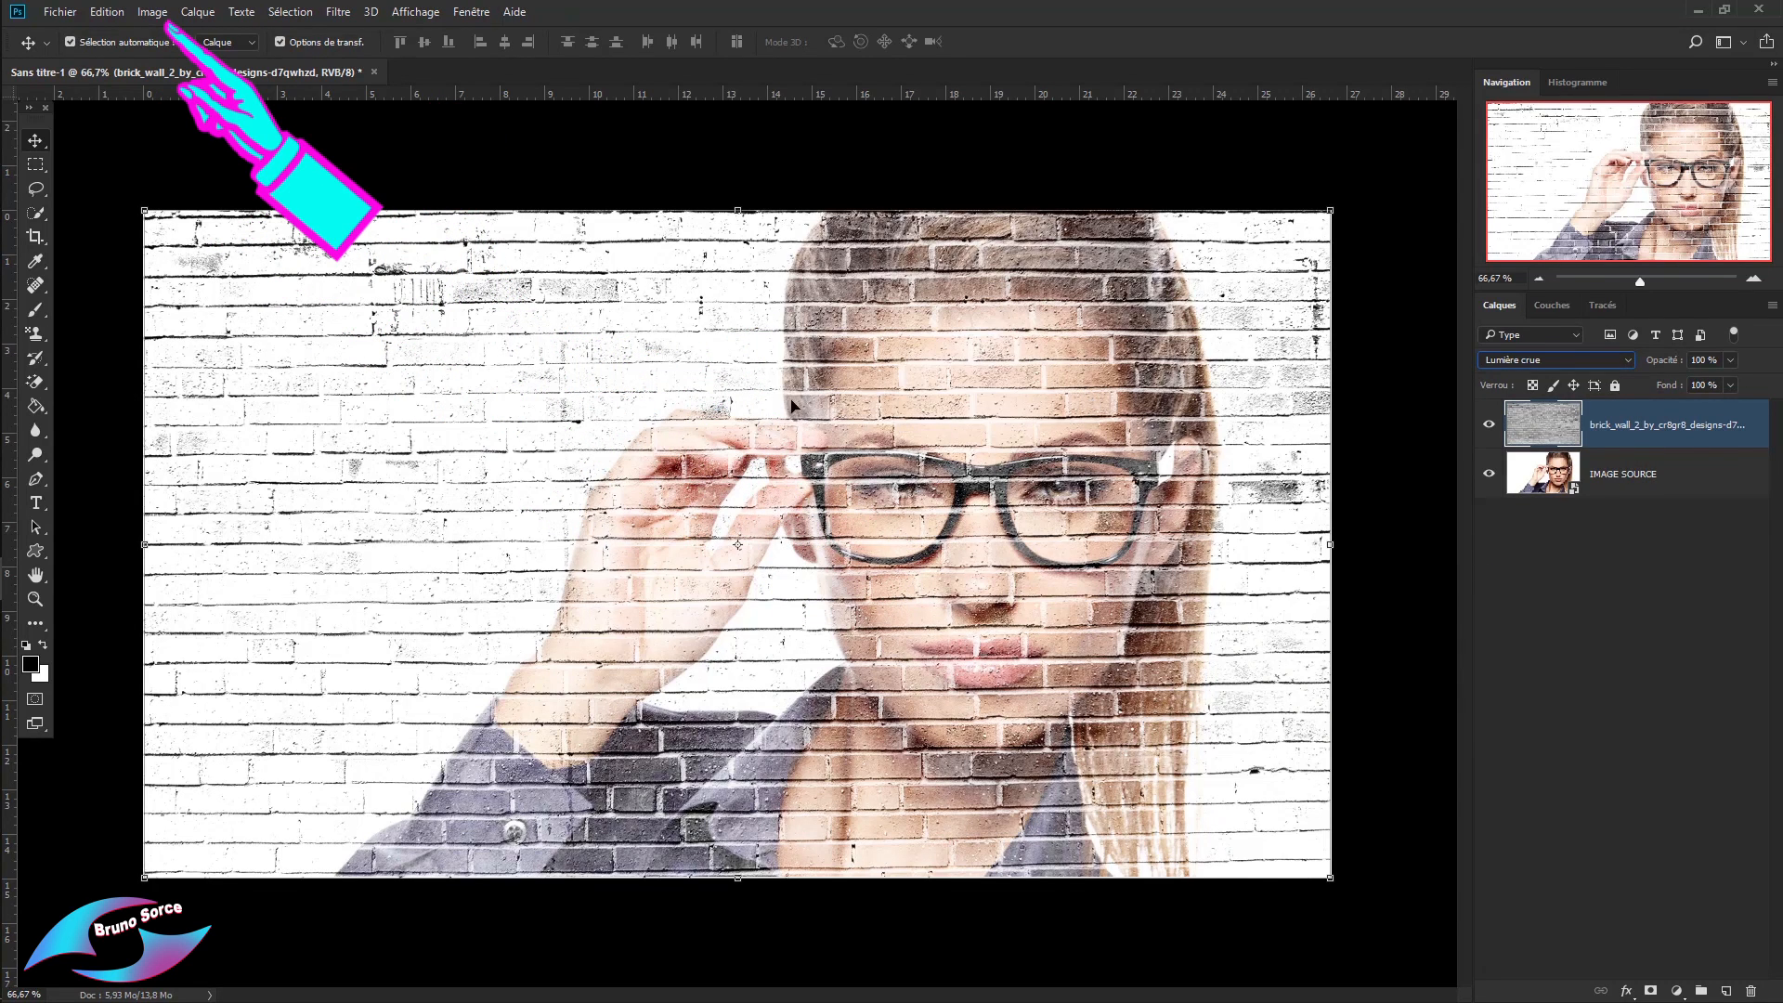
Apply a Niveaux adjustment to the brick wall layer with input midtones at 0,50 and highlights at 250.
click(153, 13)
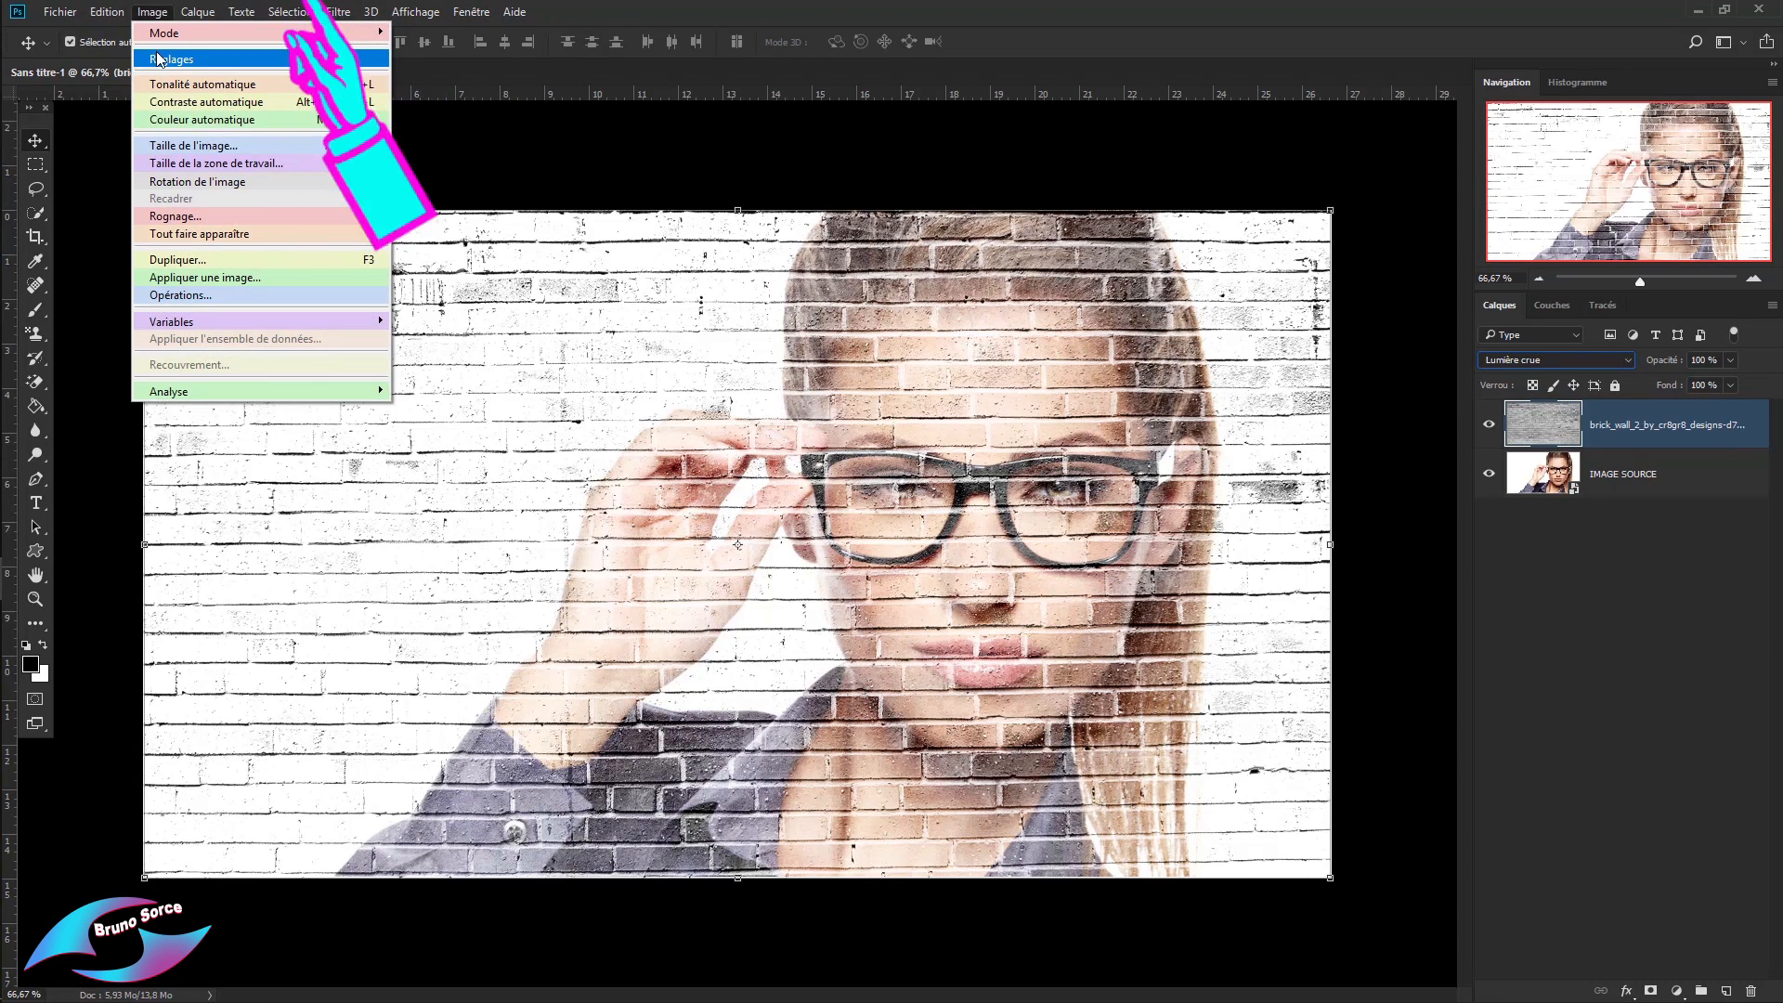
mouse_move(241, 59)
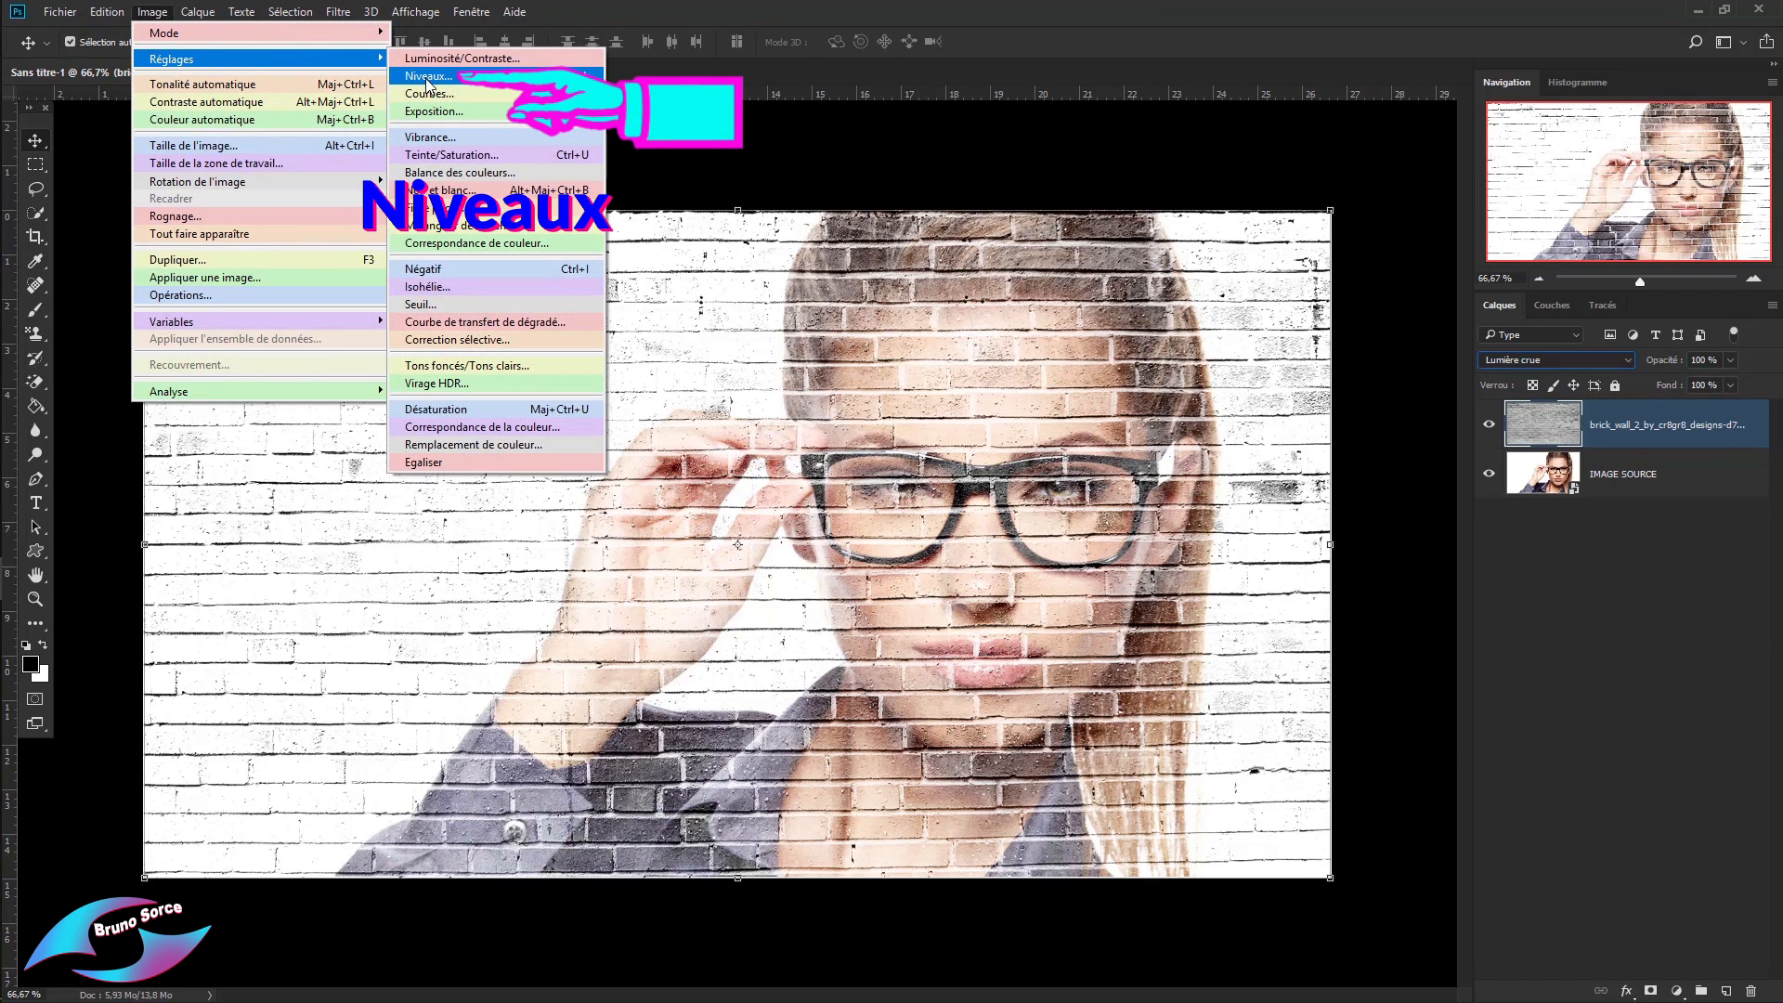
click(428, 76)
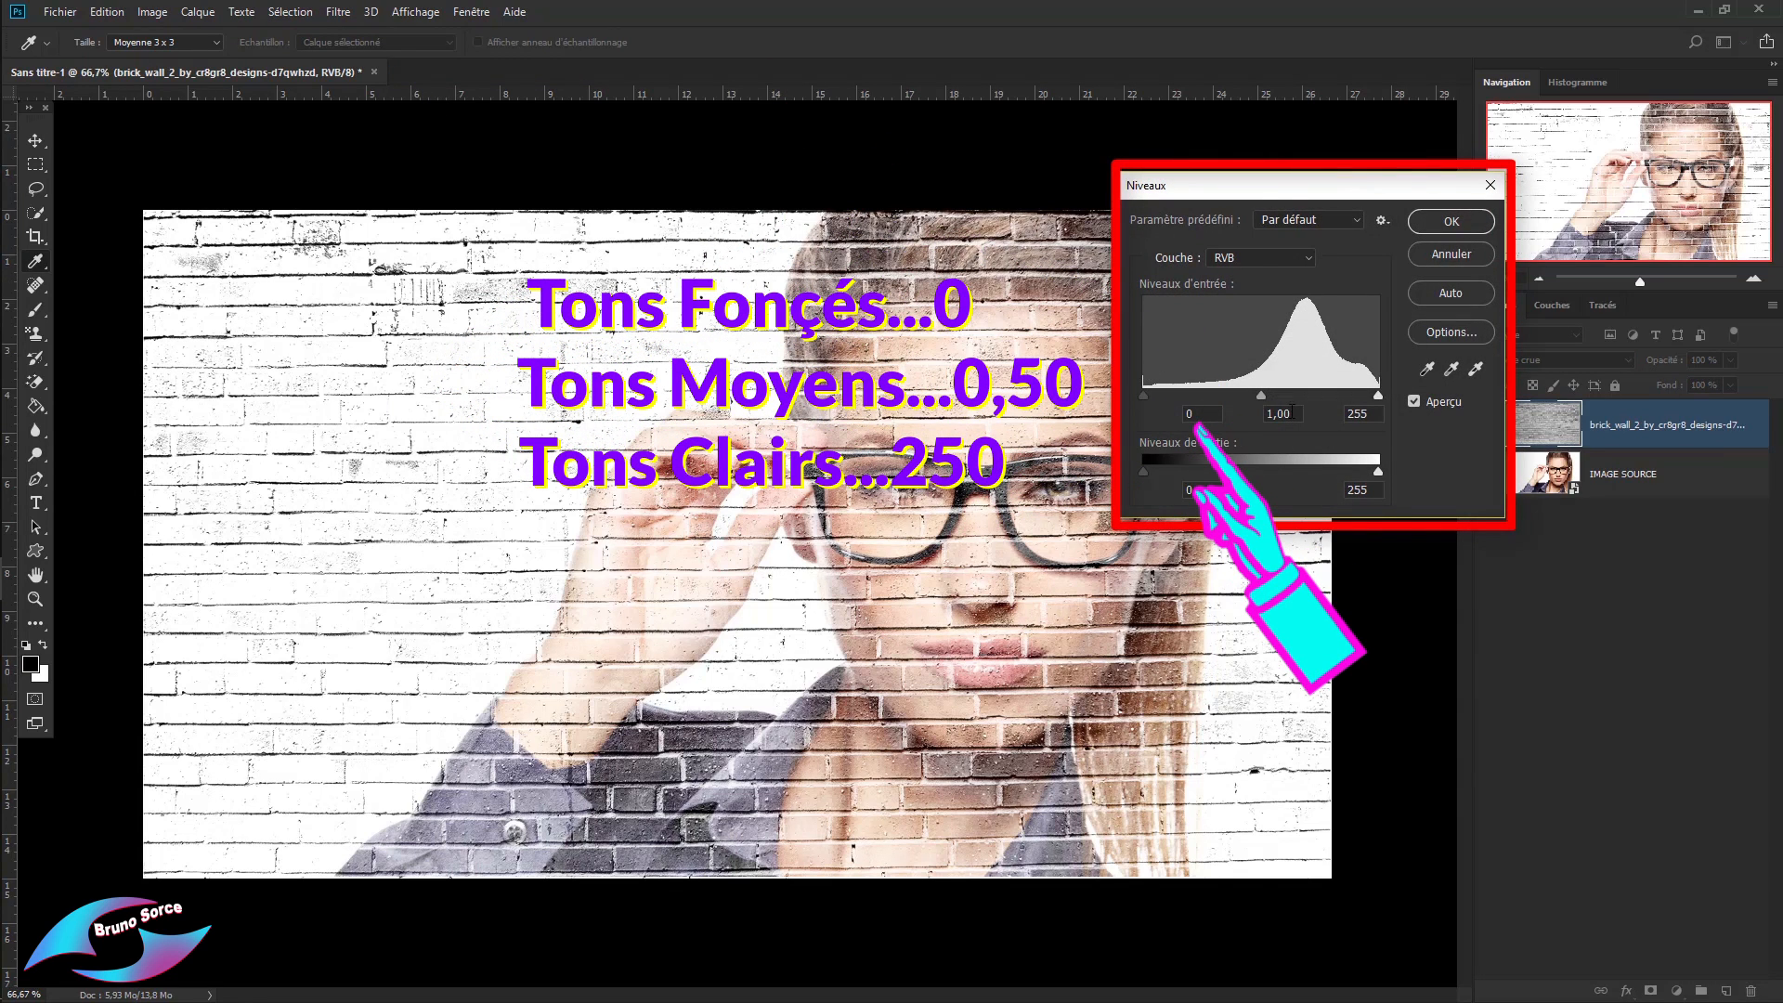
drag(1293, 412, 1226, 418)
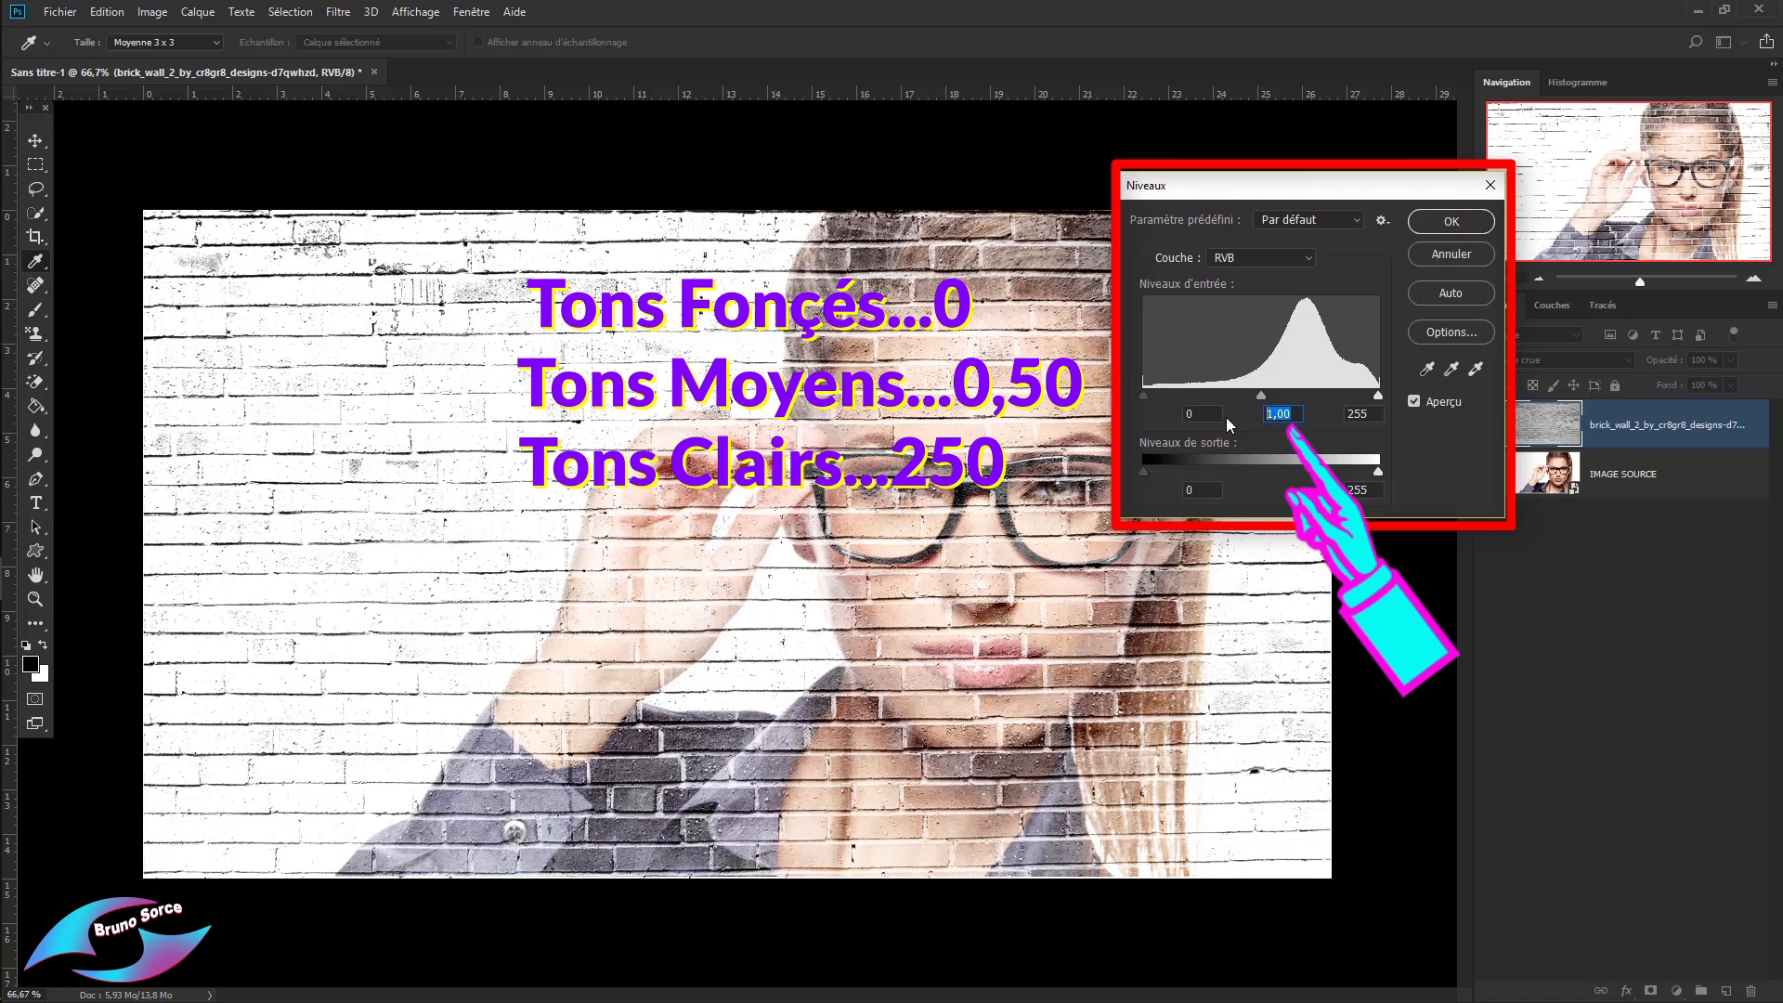
text(0)
text(,50)
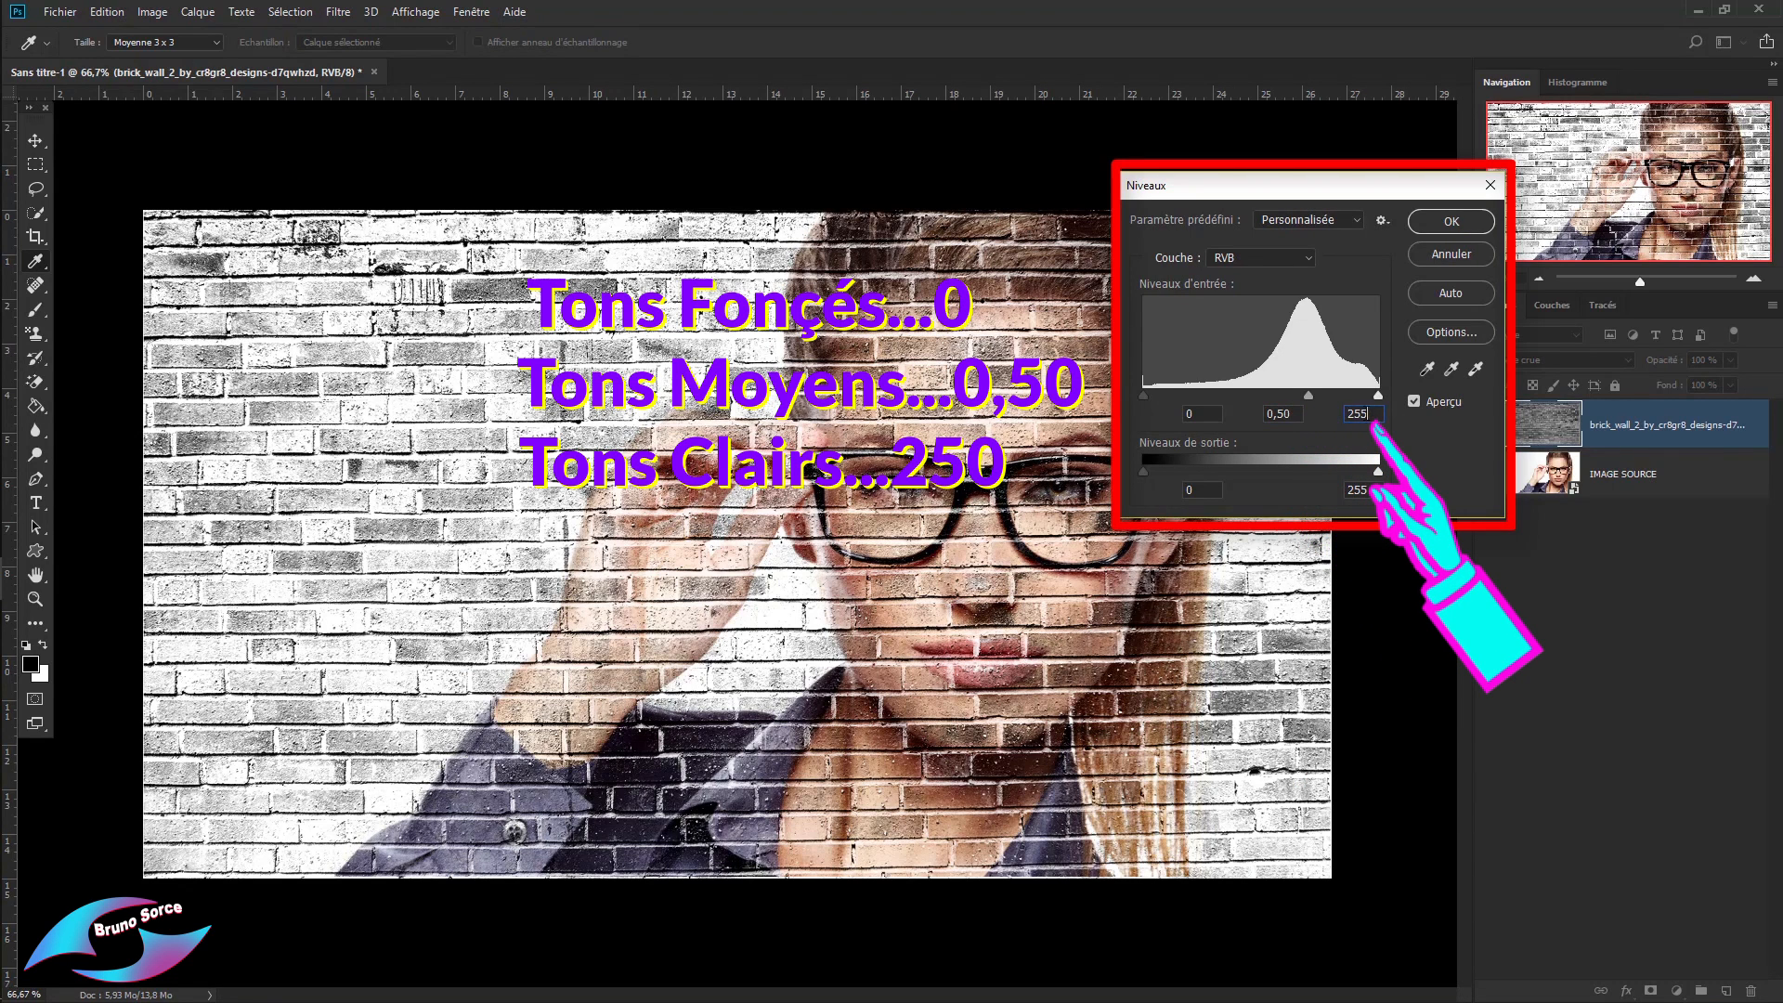
drag(1368, 414, 1331, 415)
text(250)
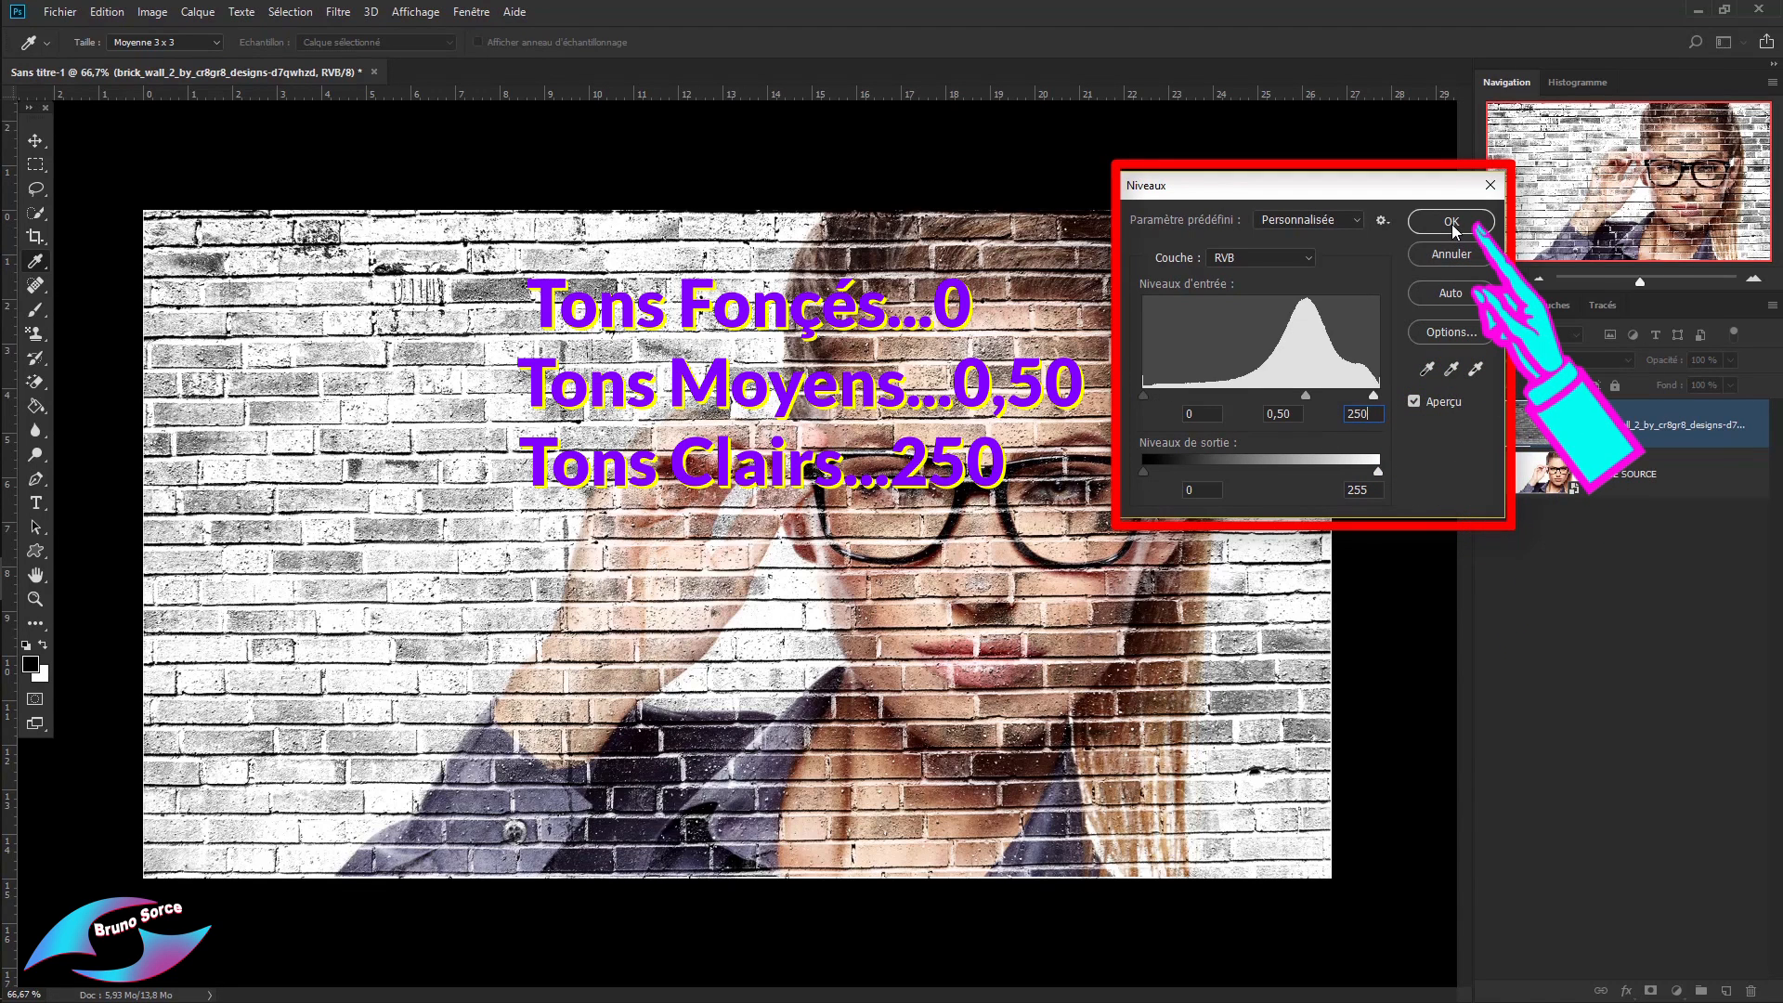
click(1451, 225)
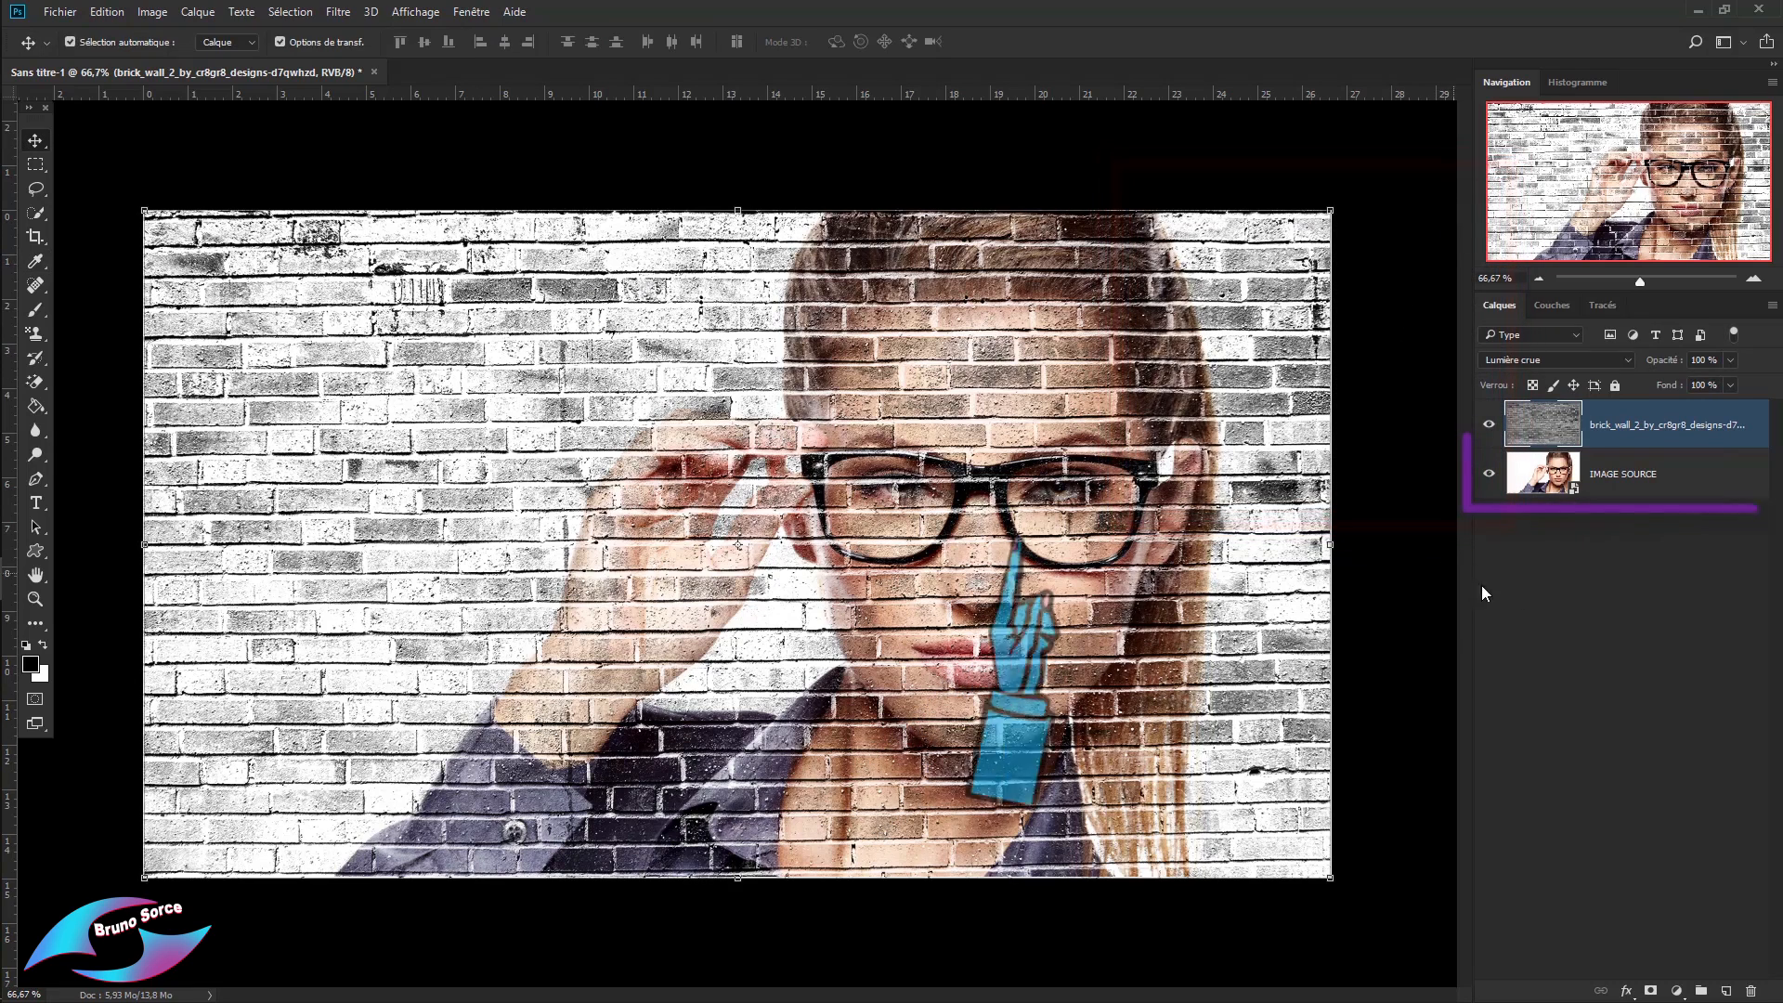
Duplicate the IMAGE SOURCE layer and move the copy above the brick wall layer.
click(1669, 490)
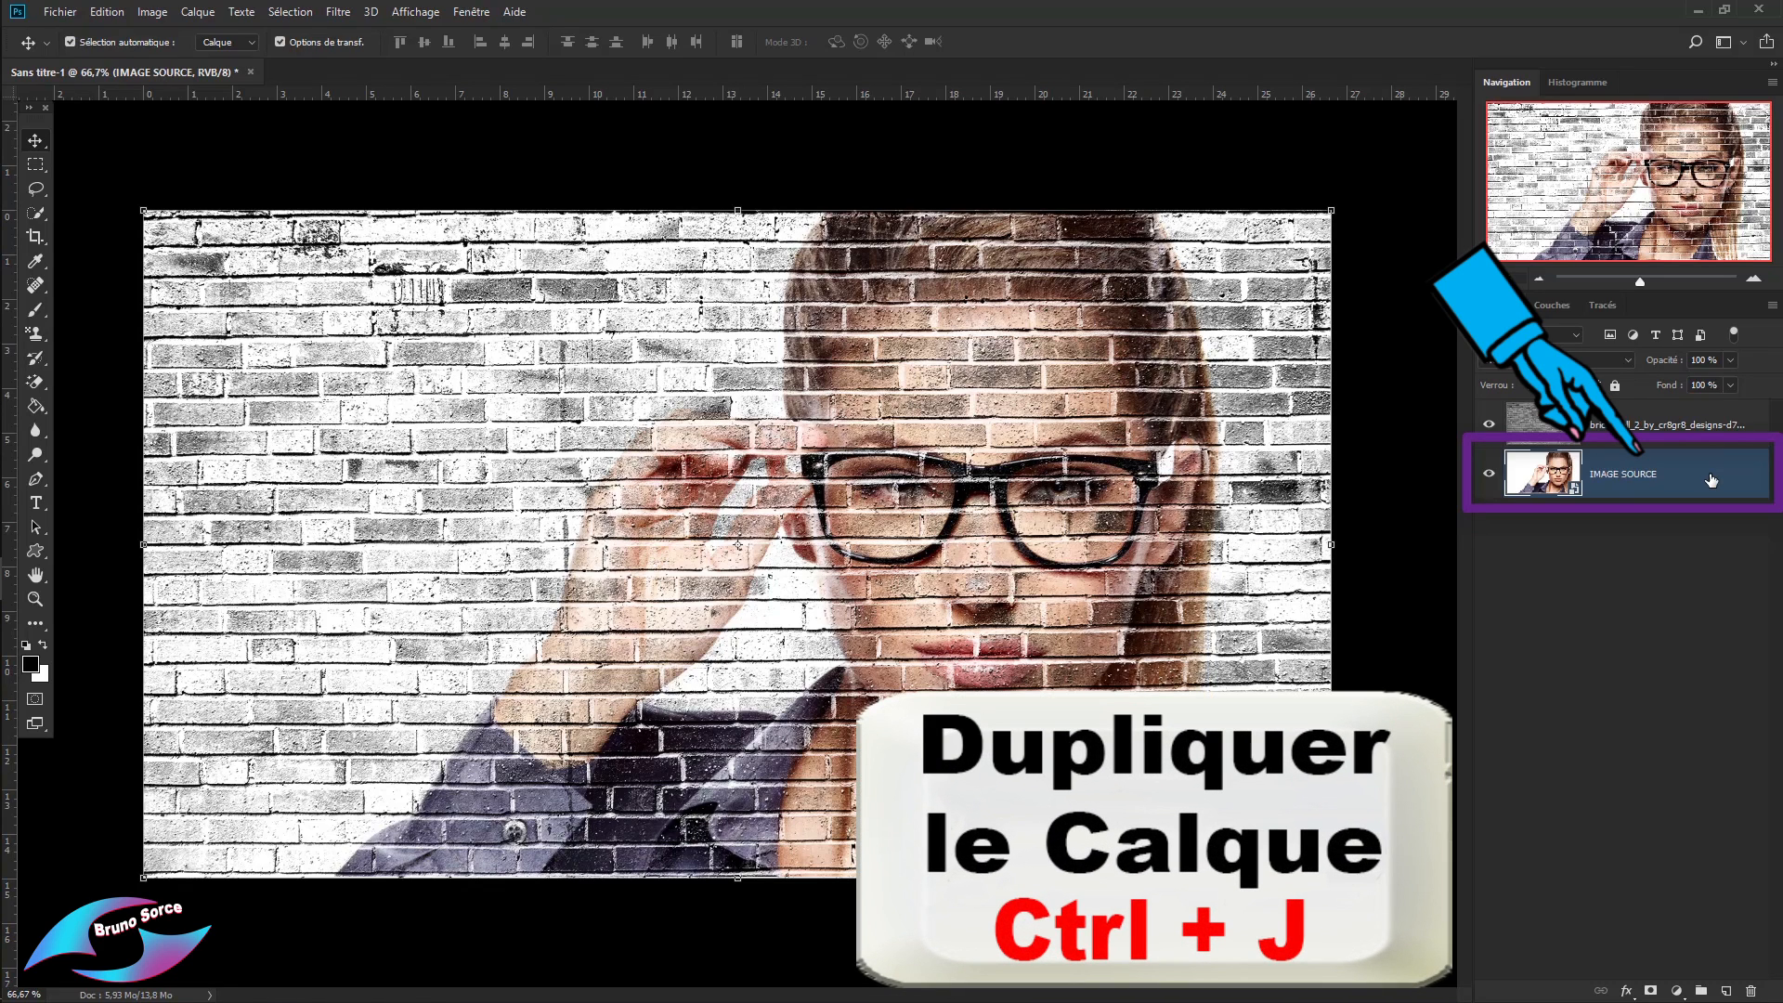
key(ctrl+j)
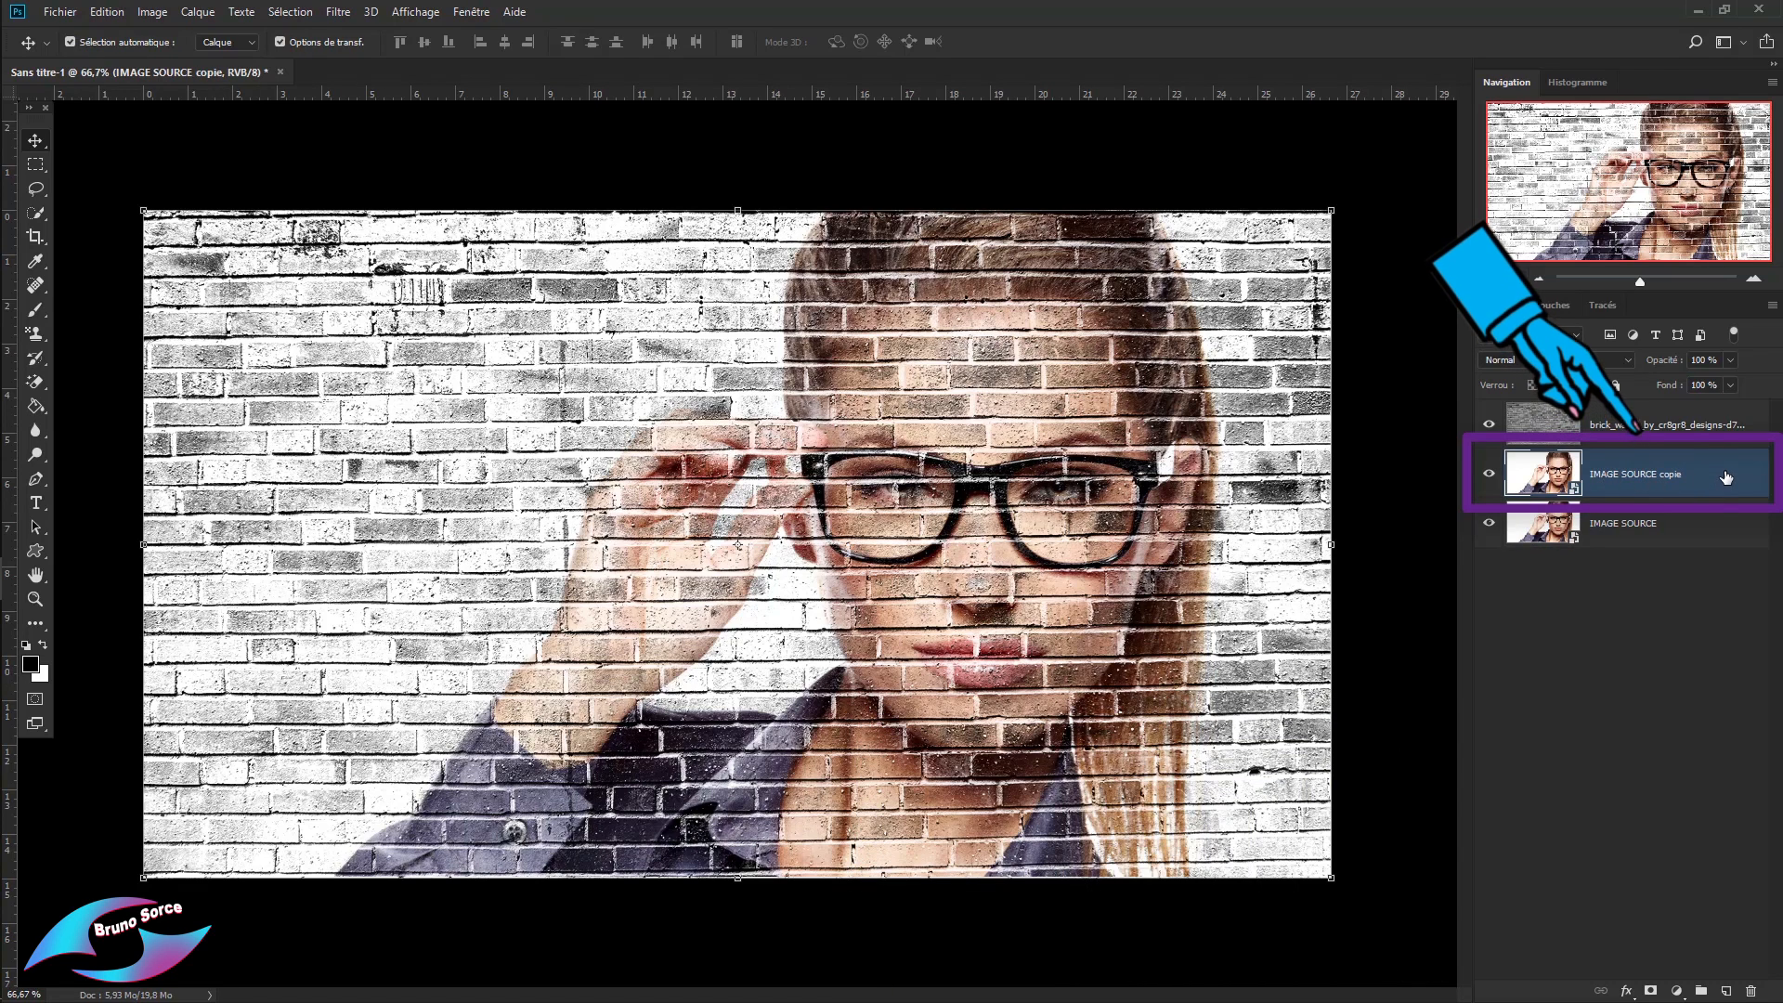
drag(1723, 462, 1717, 409)
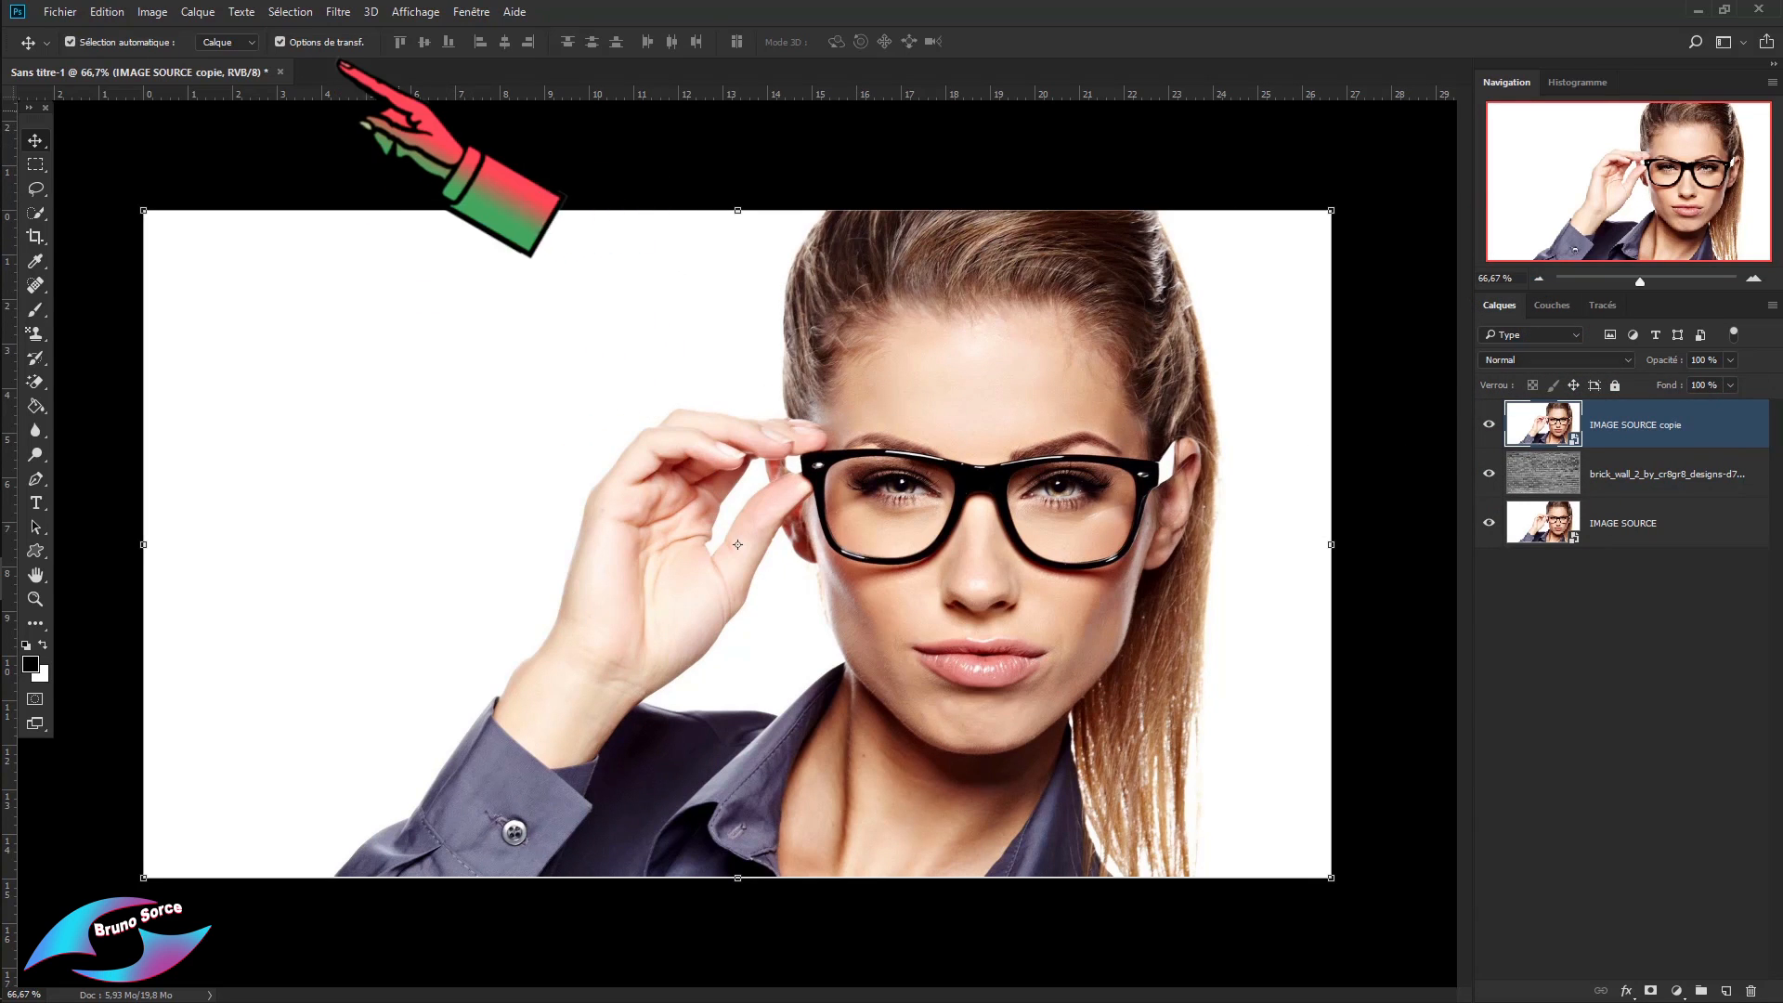
Add the Contour postérisé effect from the filter gallery to IMAGE SOURCE copie with Epaisseur 10, Intensité 2 and Postérisation 6.
click(337, 14)
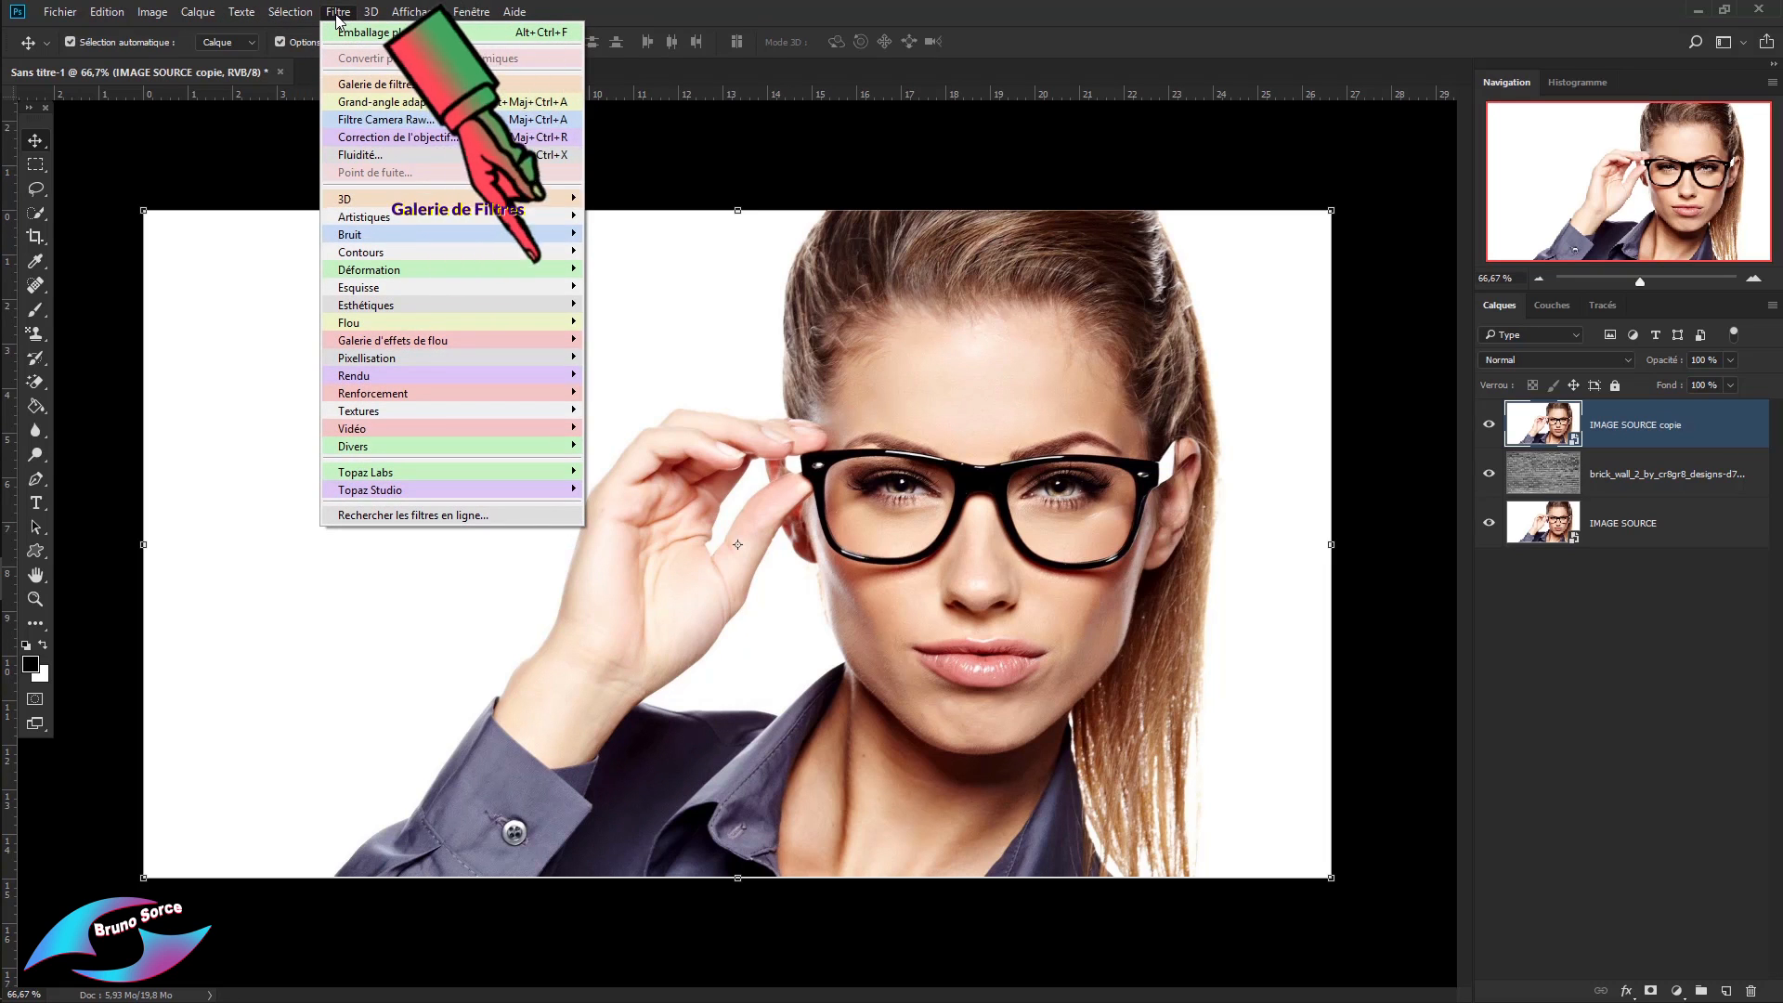
click(349, 85)
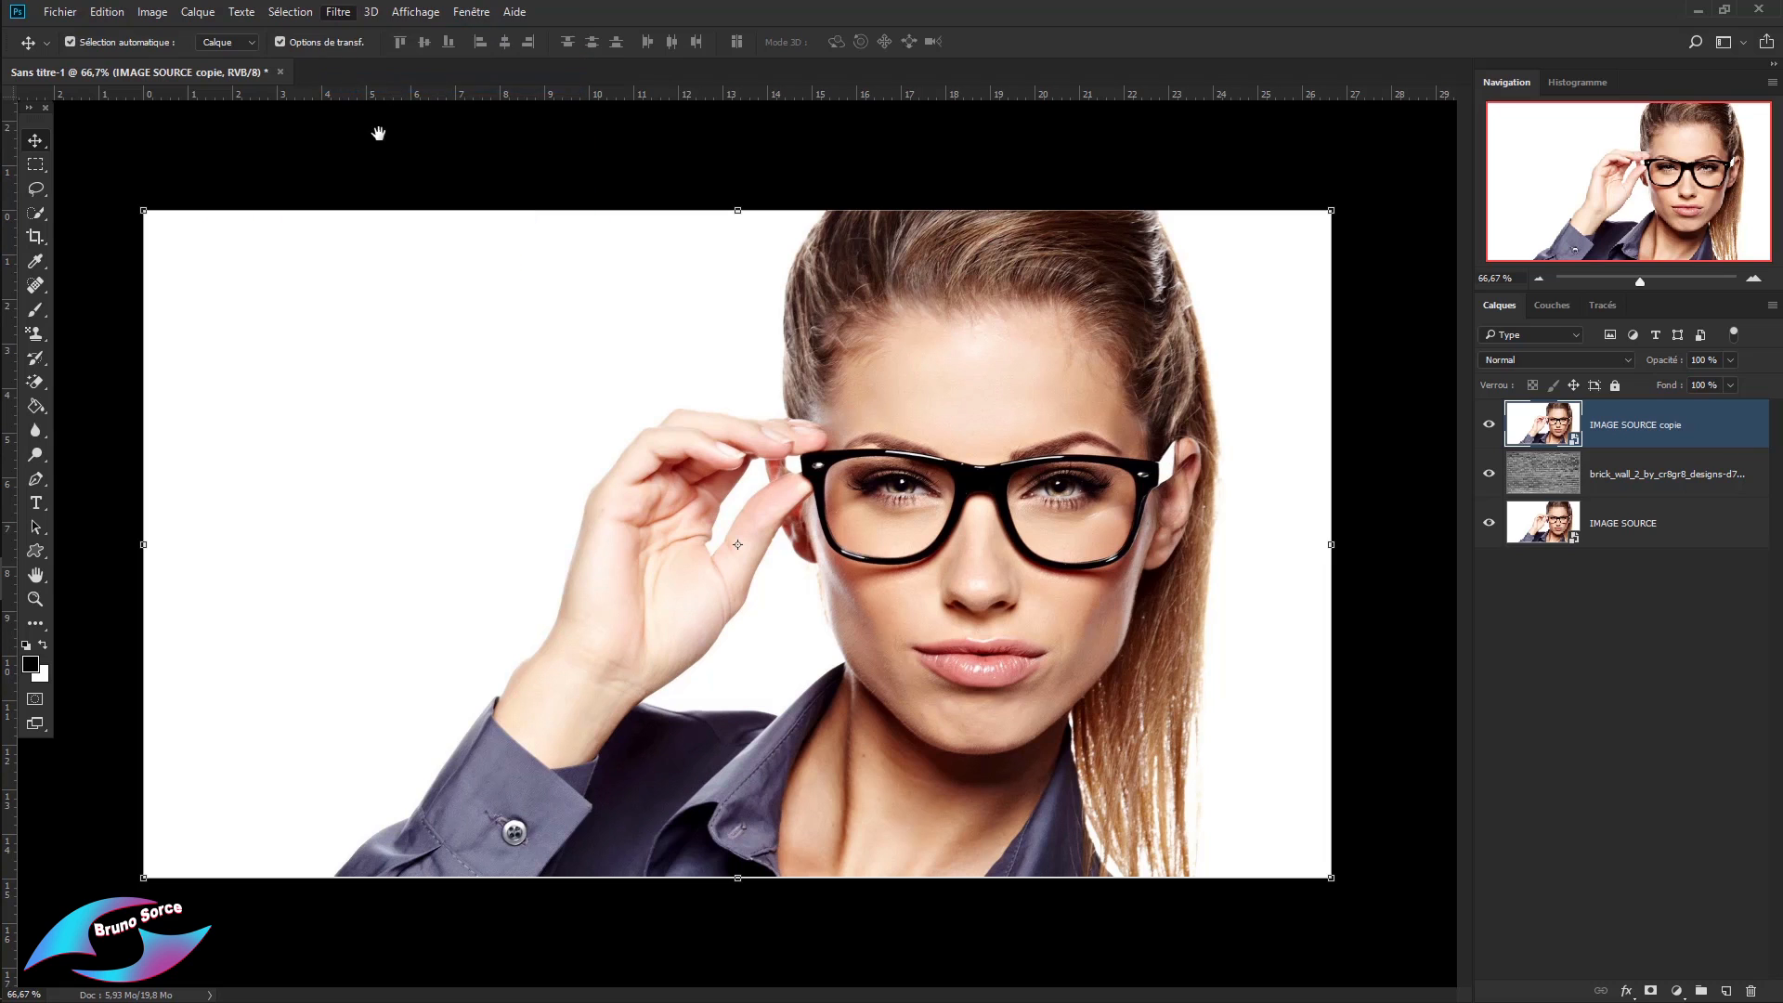
click(1278, 111)
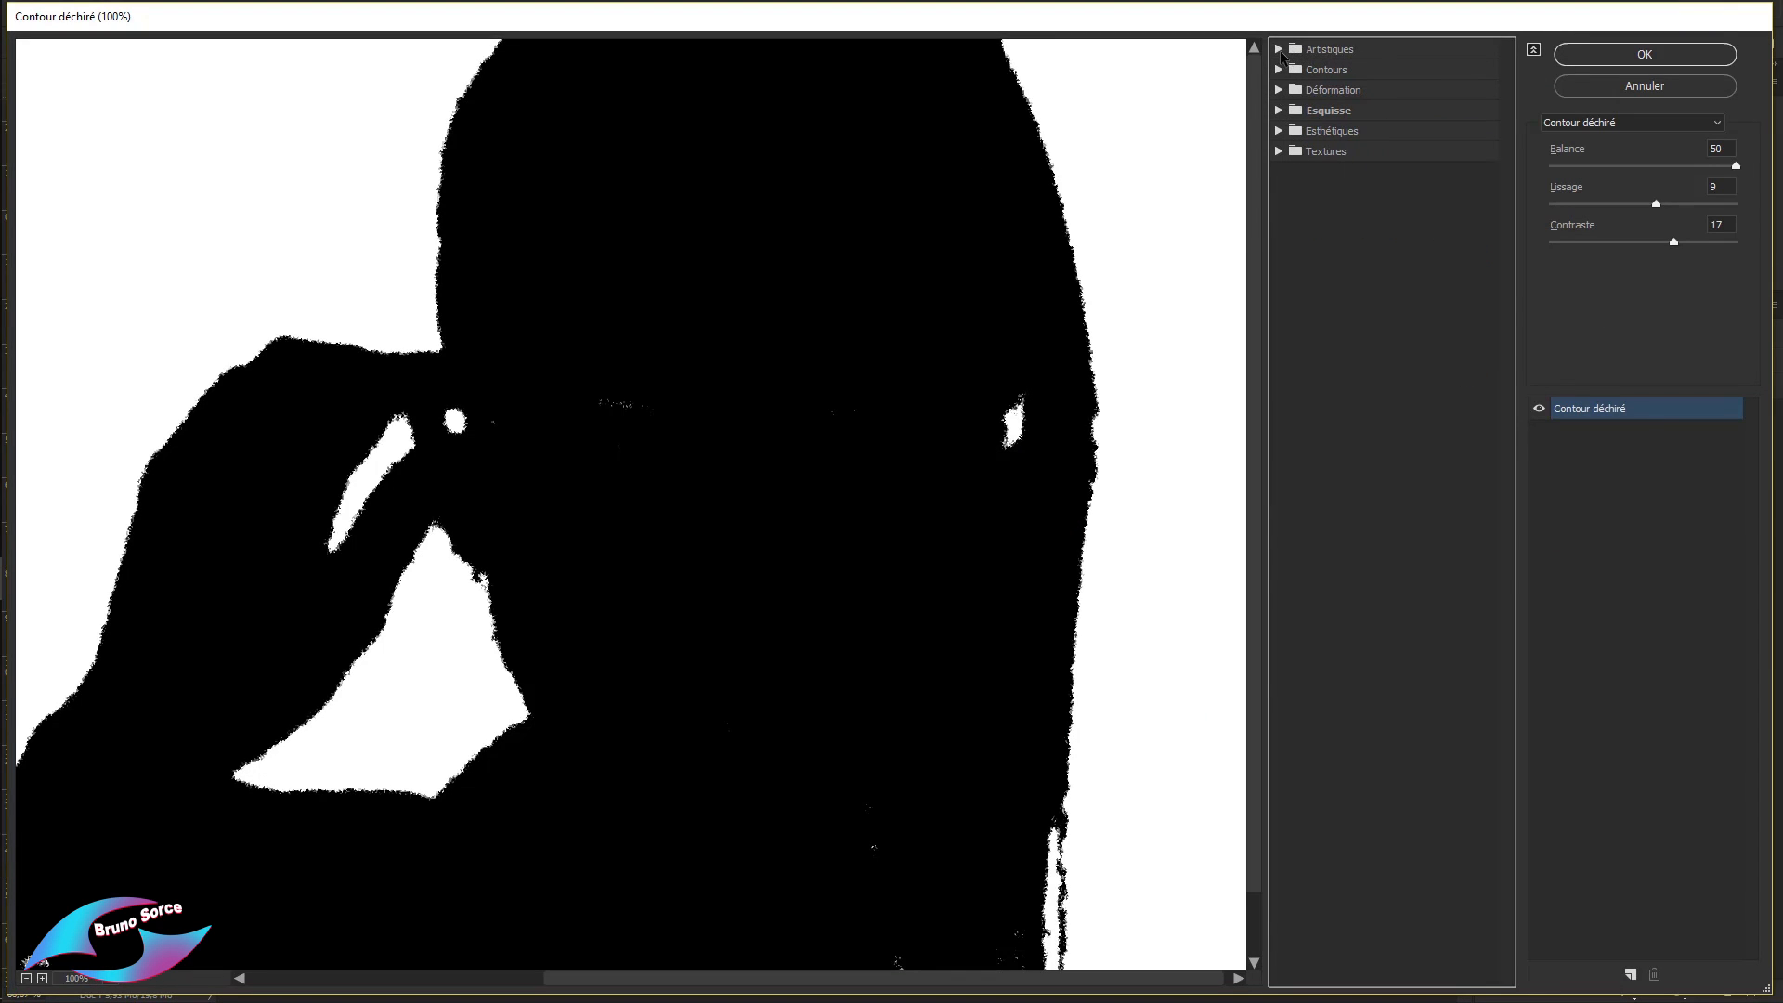
click(1279, 50)
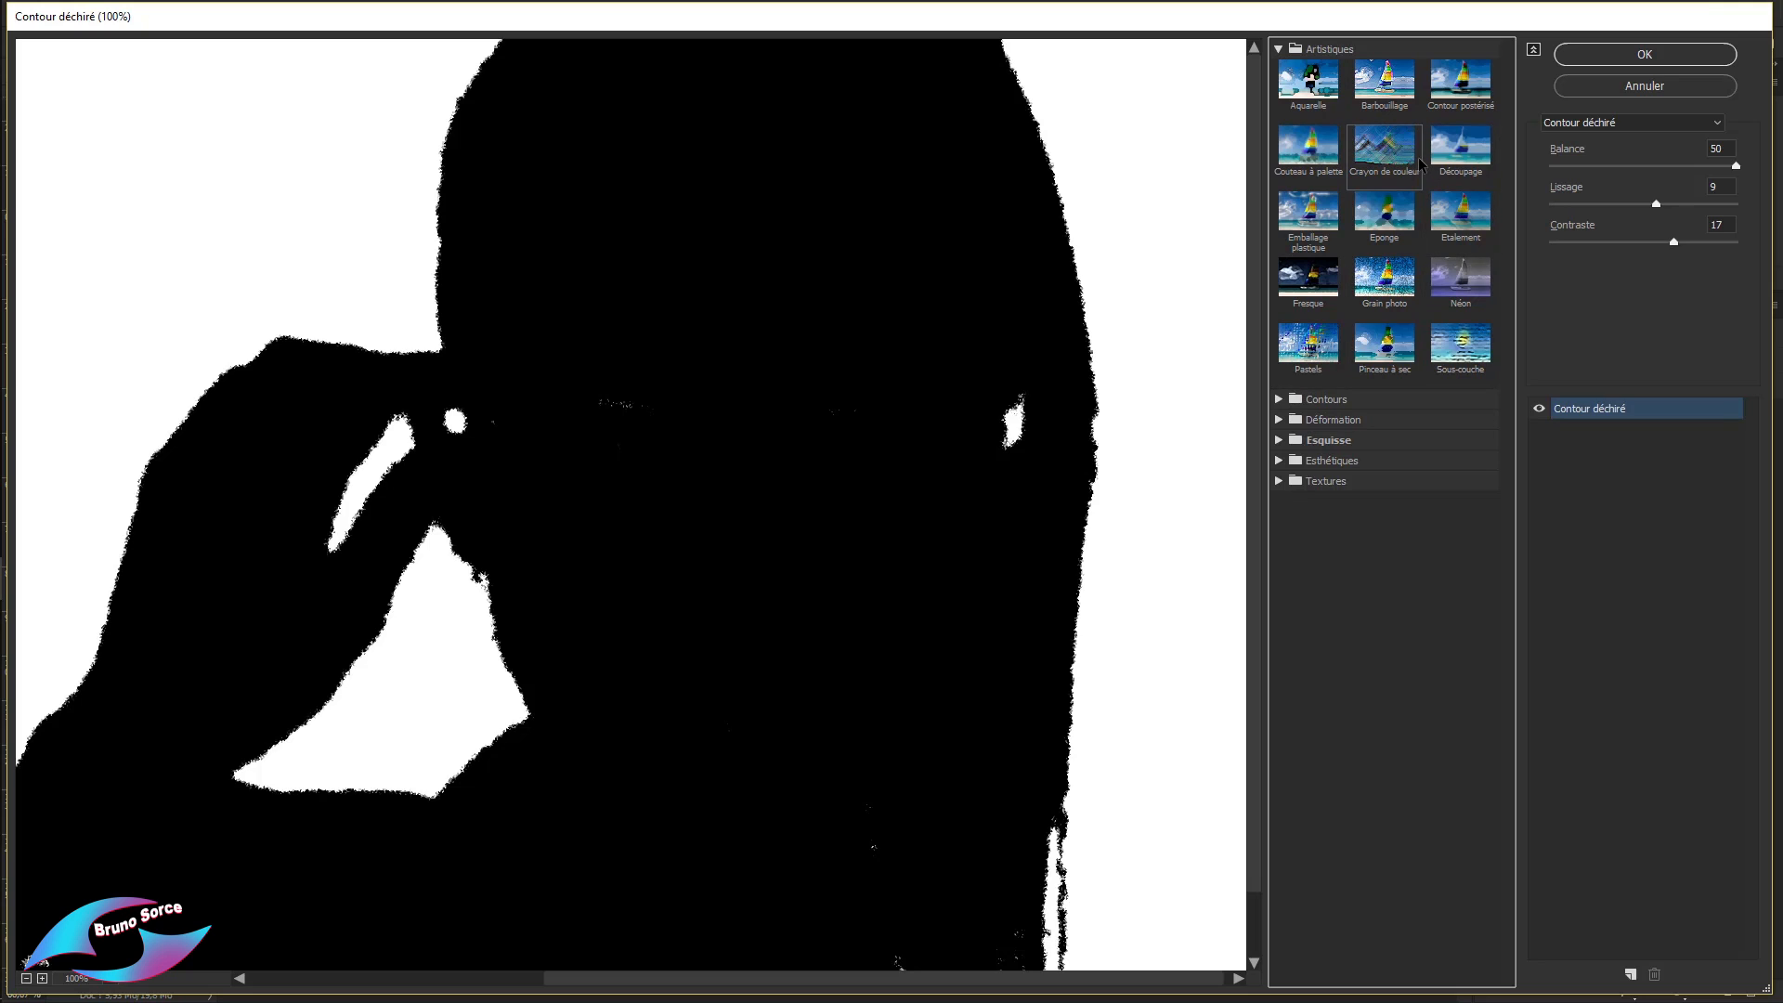
click(1461, 87)
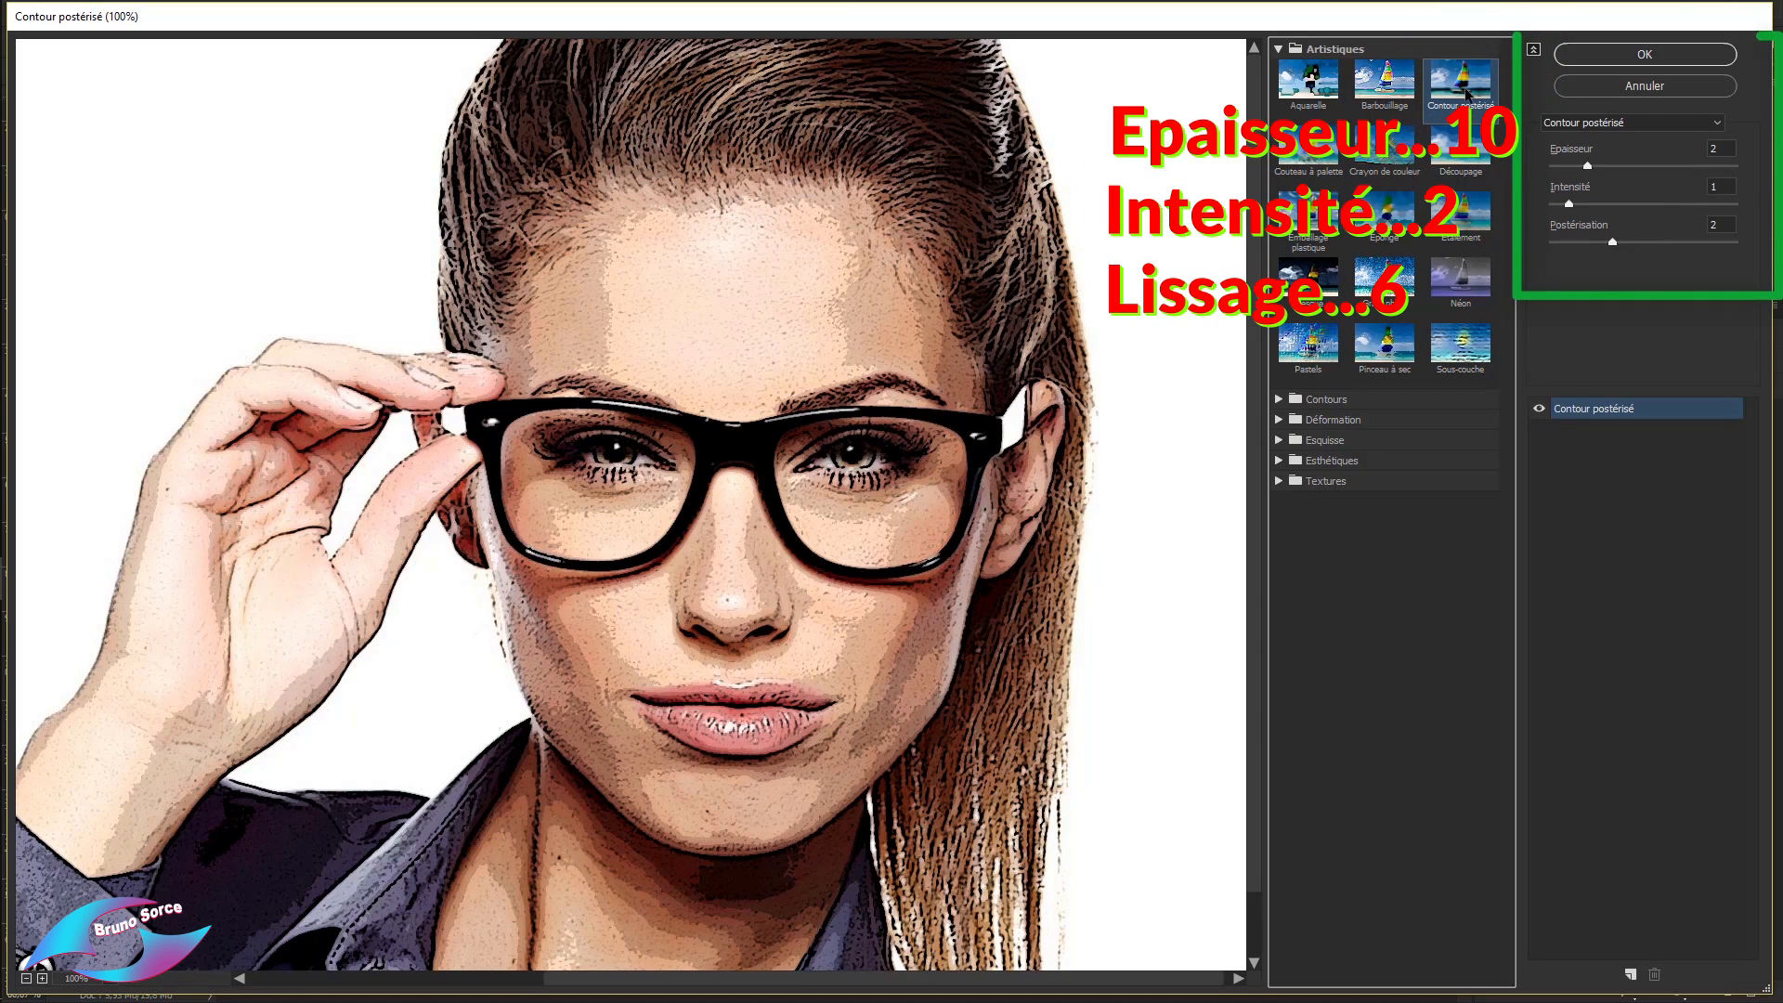
drag(1723, 150, 1676, 152)
text(10)
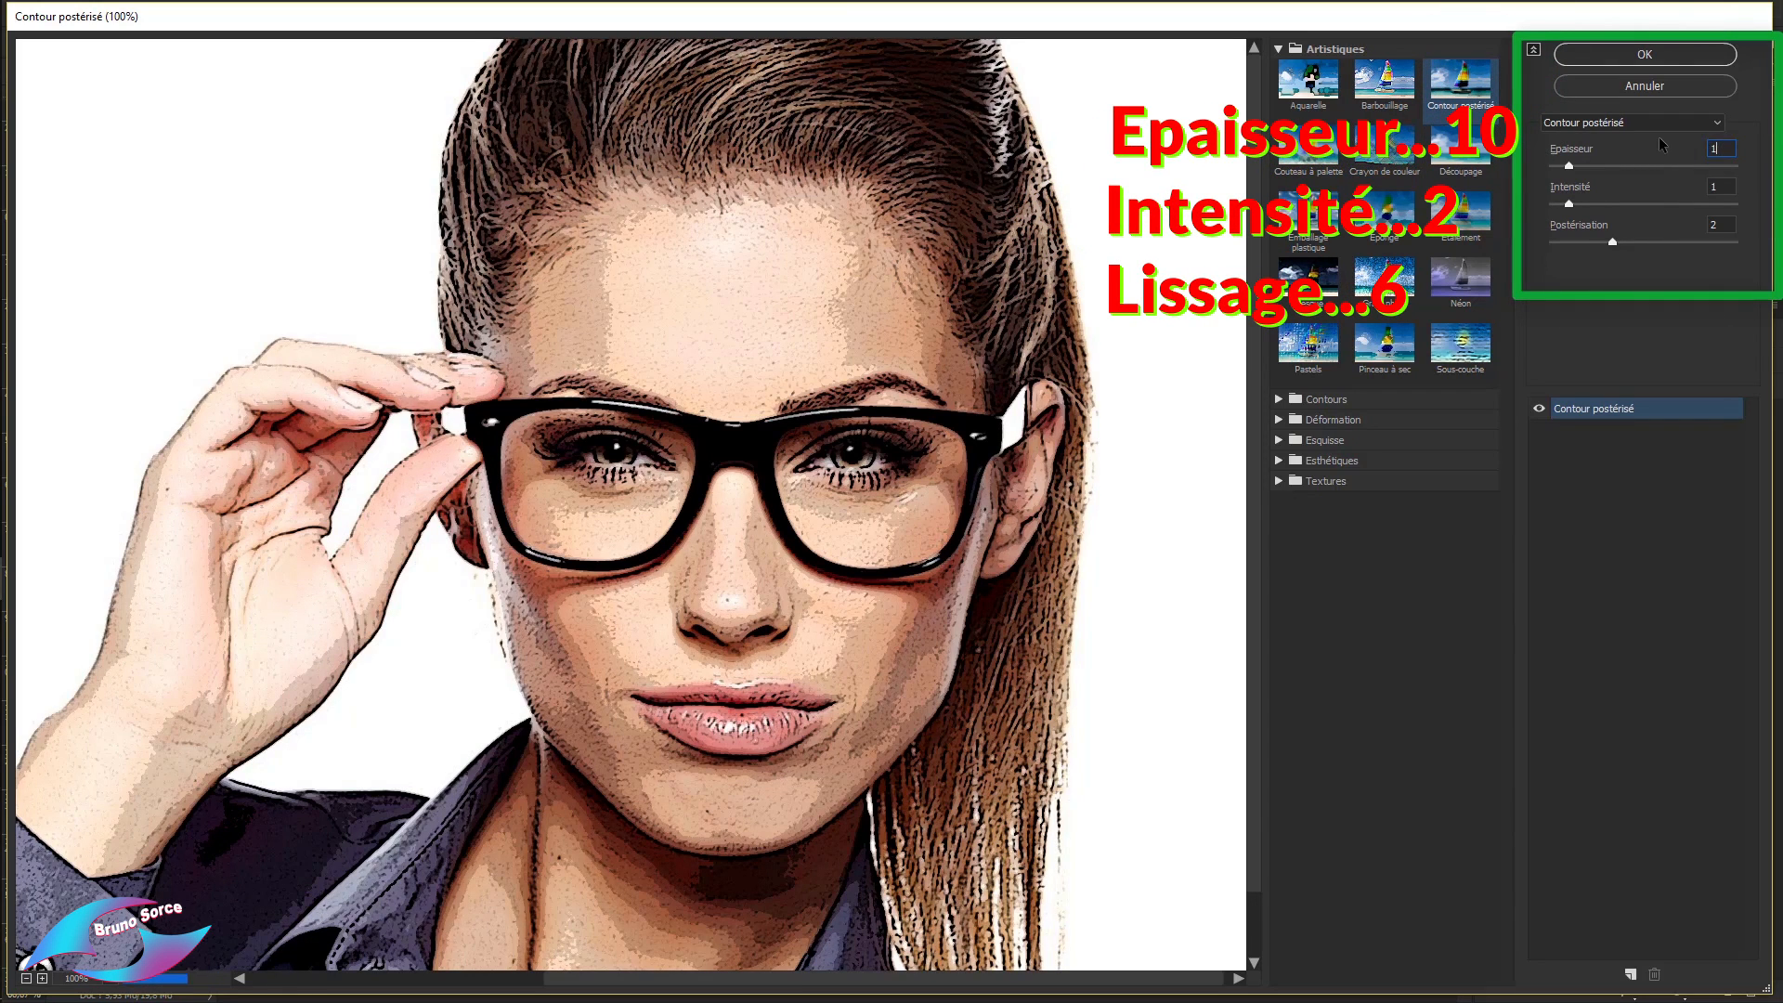
key(Tab)
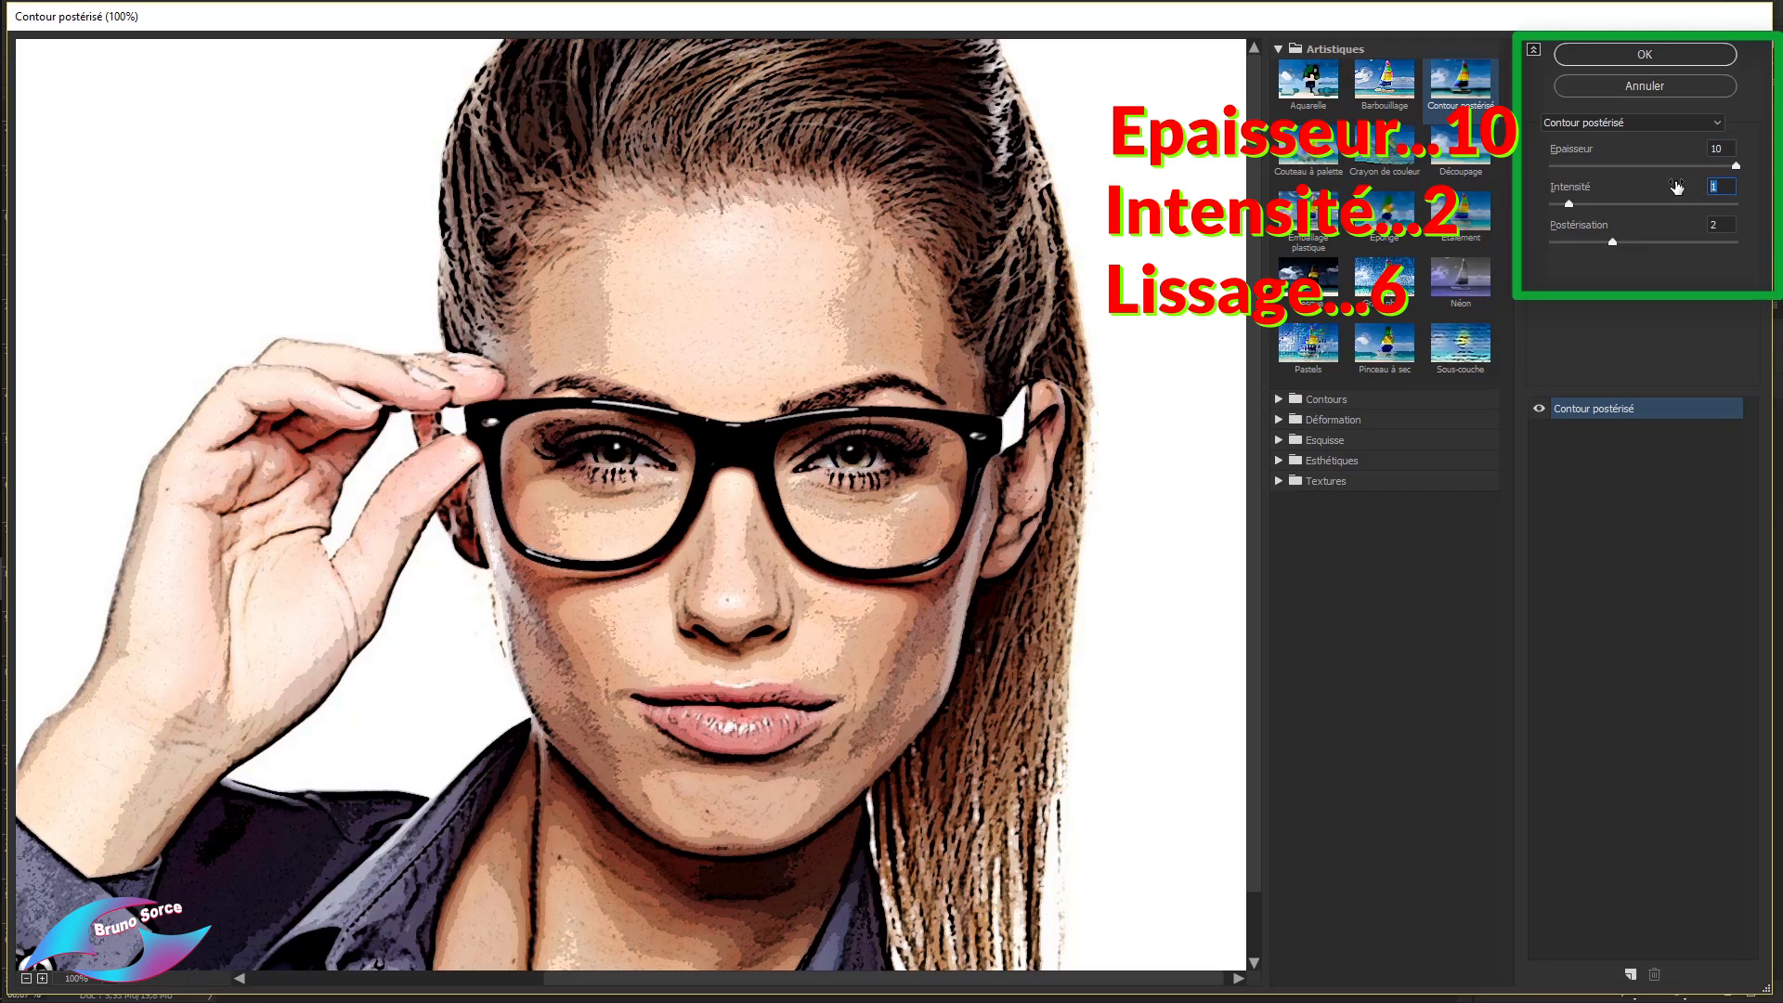
text(2)
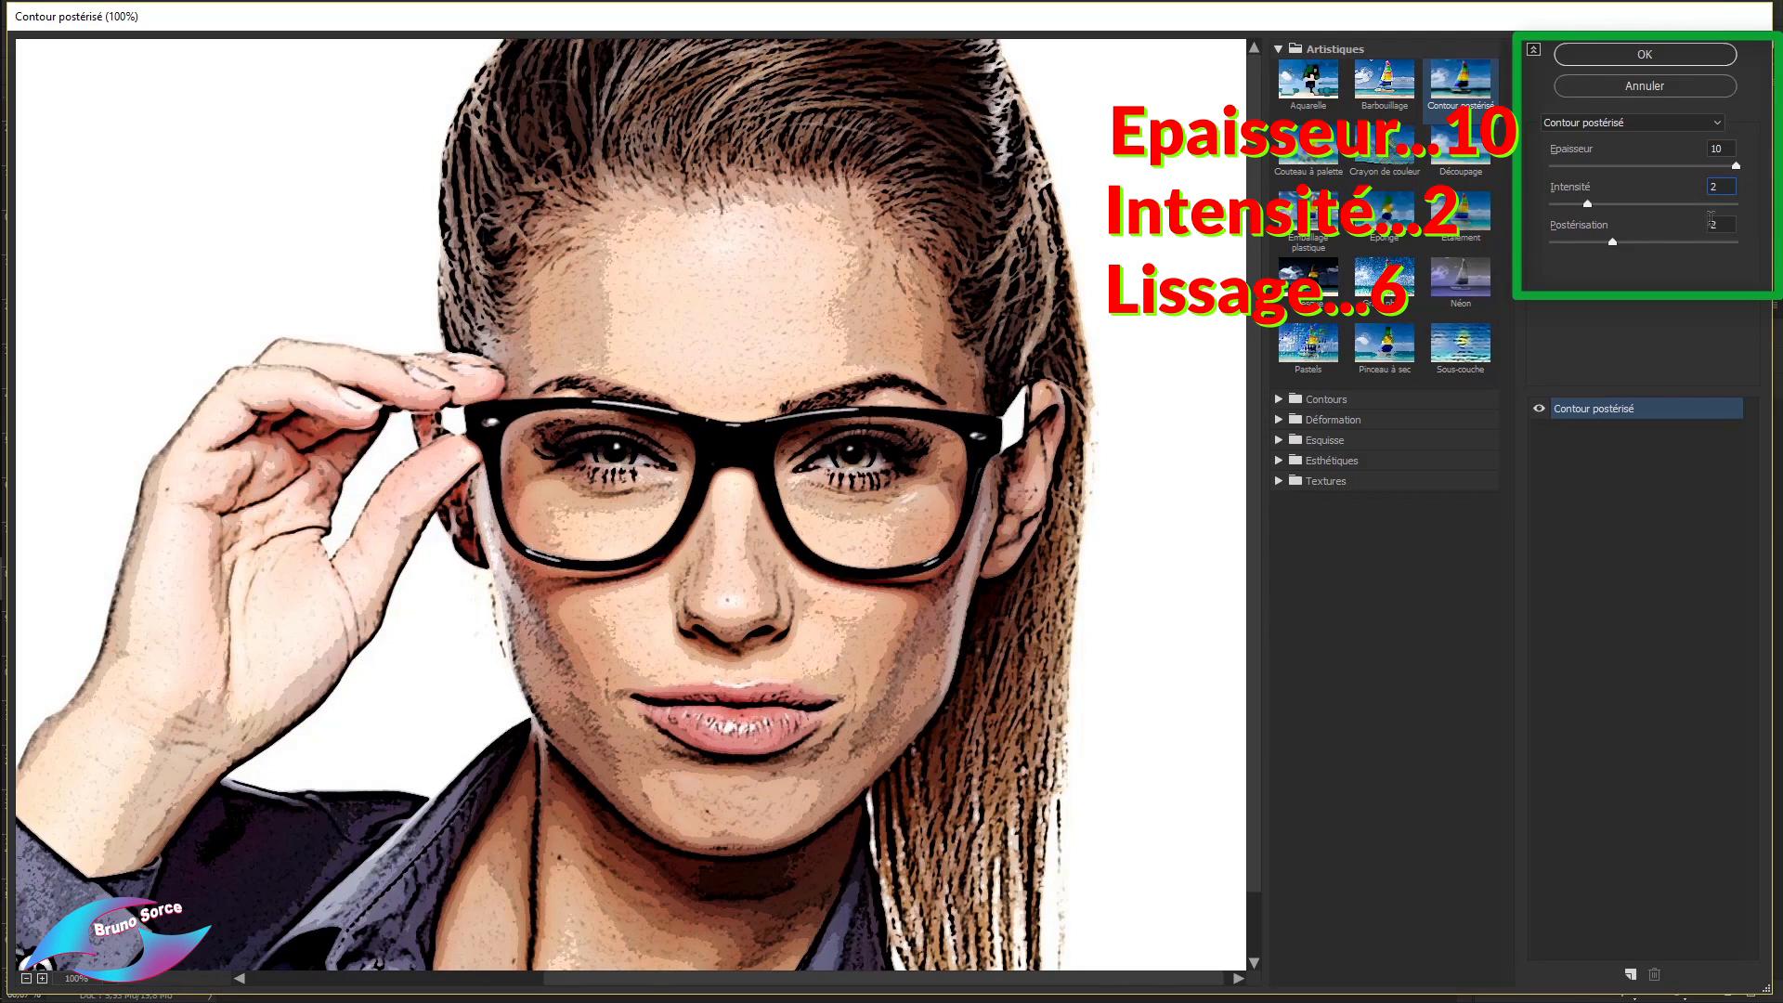
drag(1725, 242, 1701, 237)
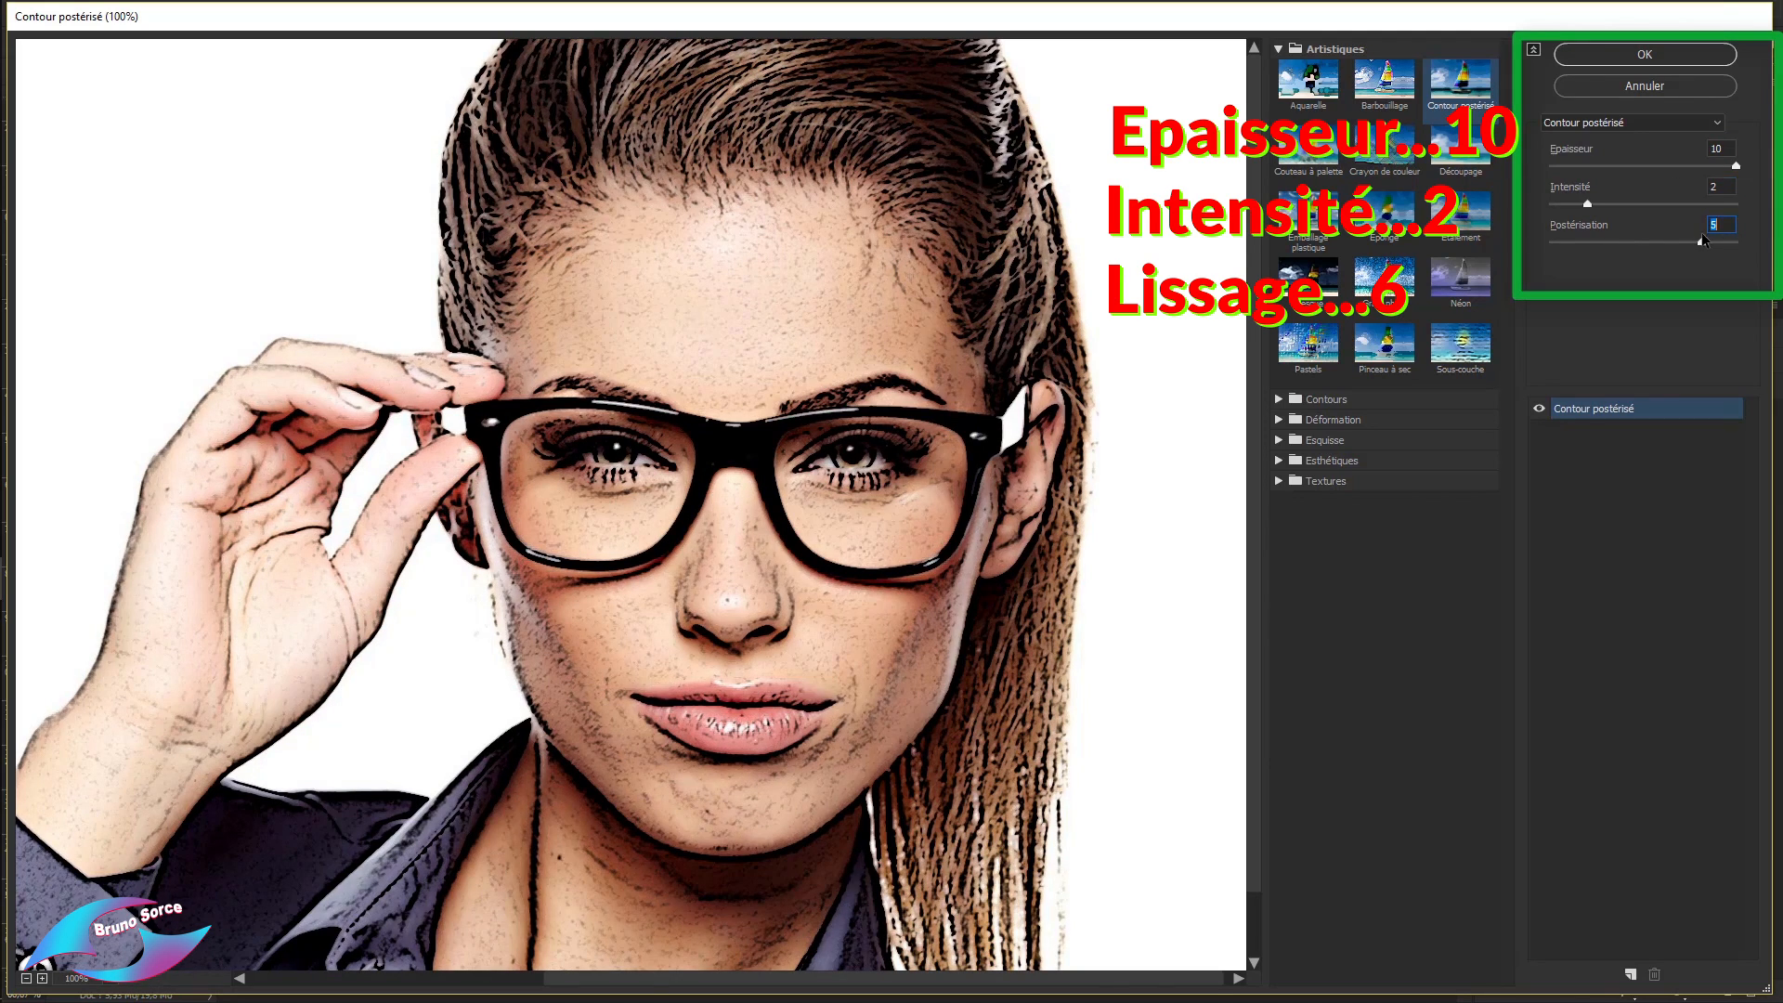
text(6)
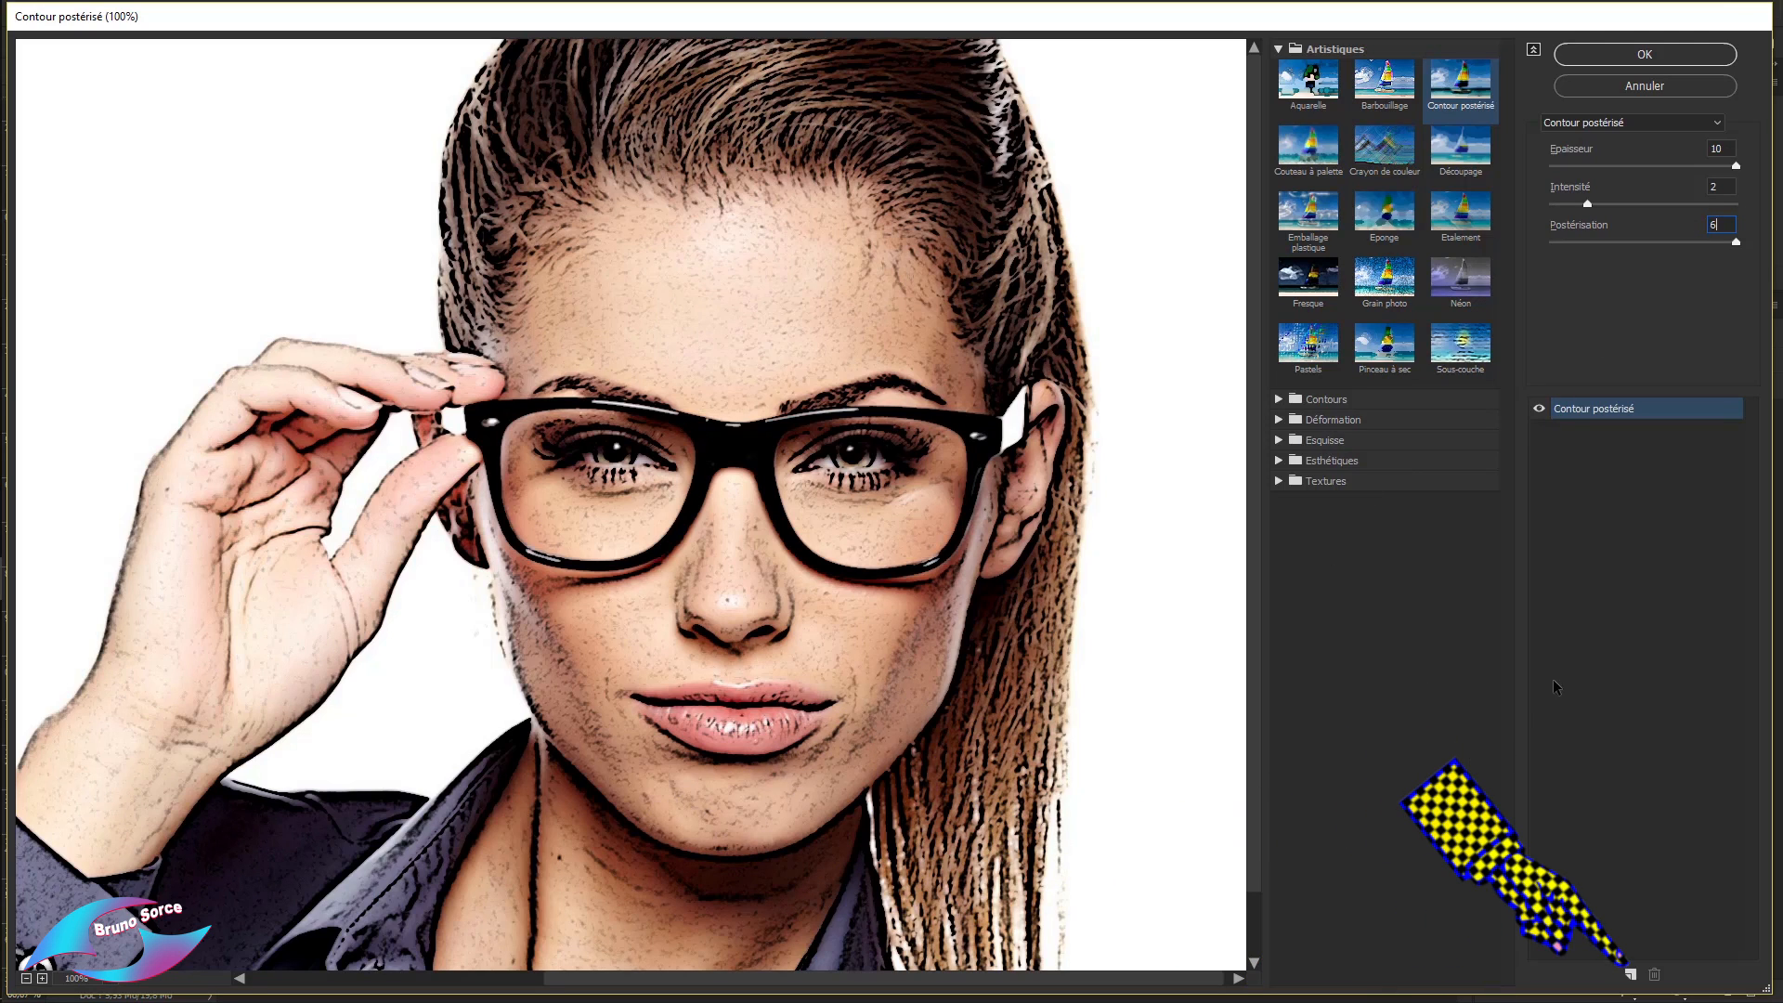
Stack a Pinceau à sec effect above Contour postérisé with Epaisseur 8 and Détail 10.
click(1631, 975)
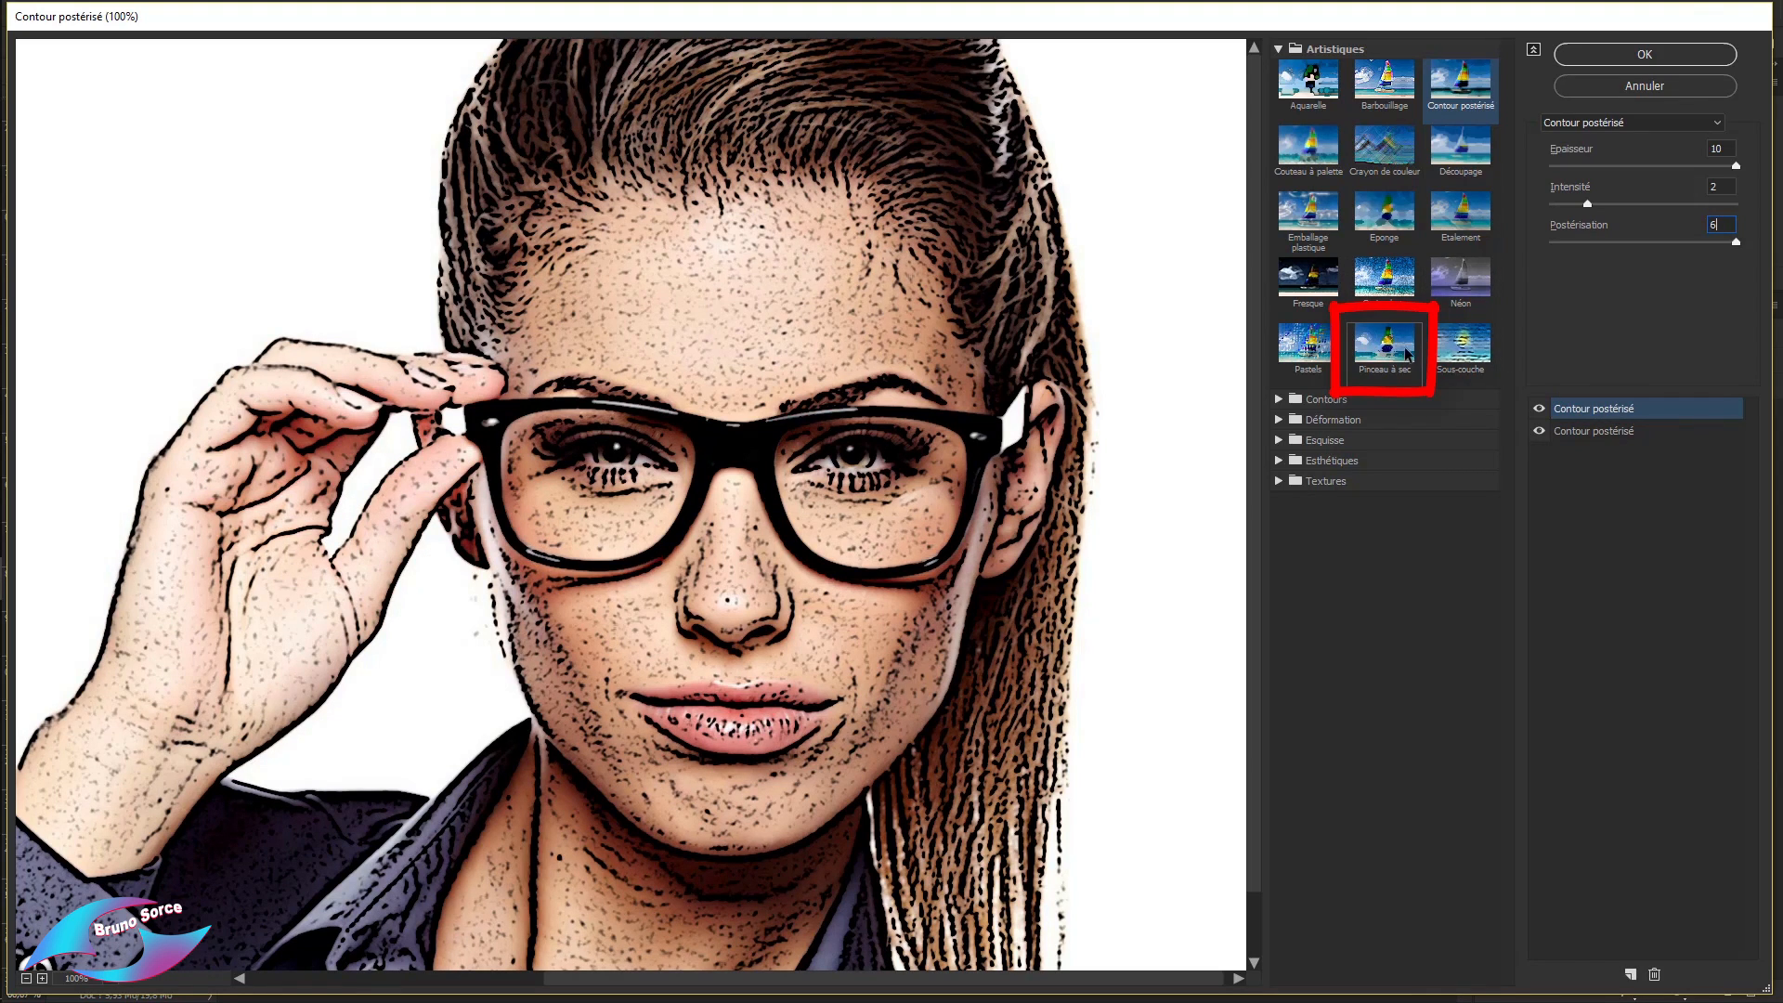
click(1372, 353)
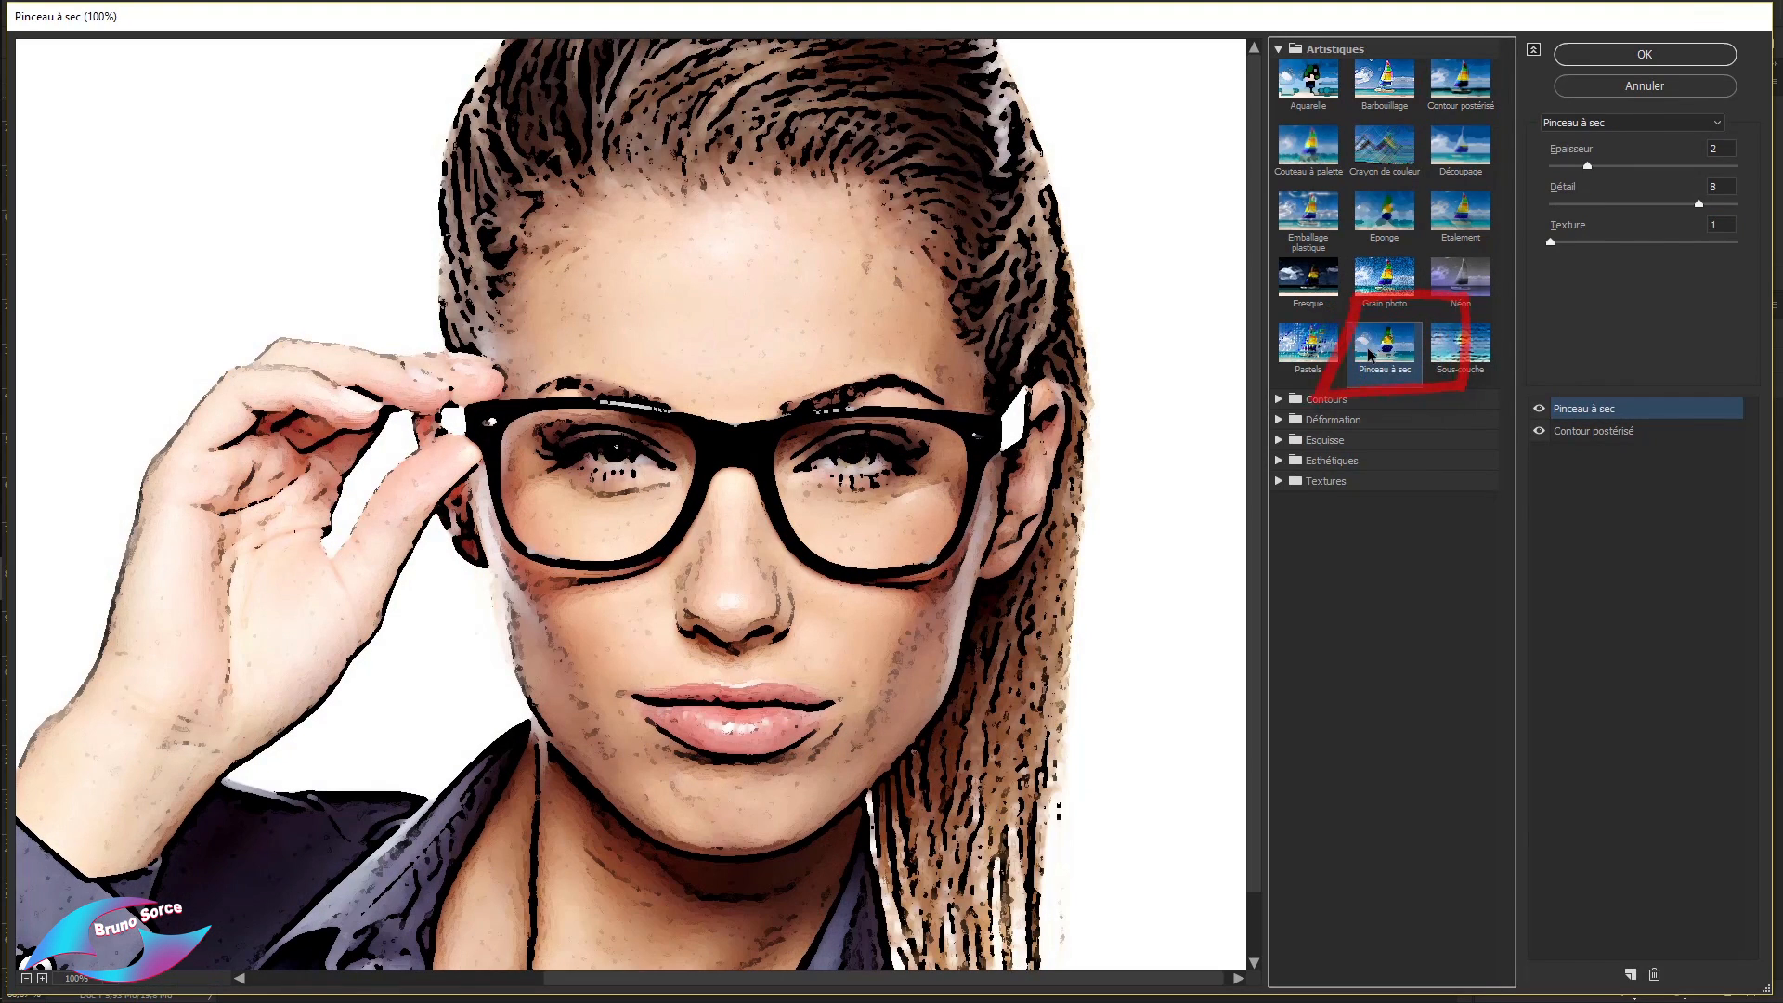
drag(1722, 149, 1684, 153)
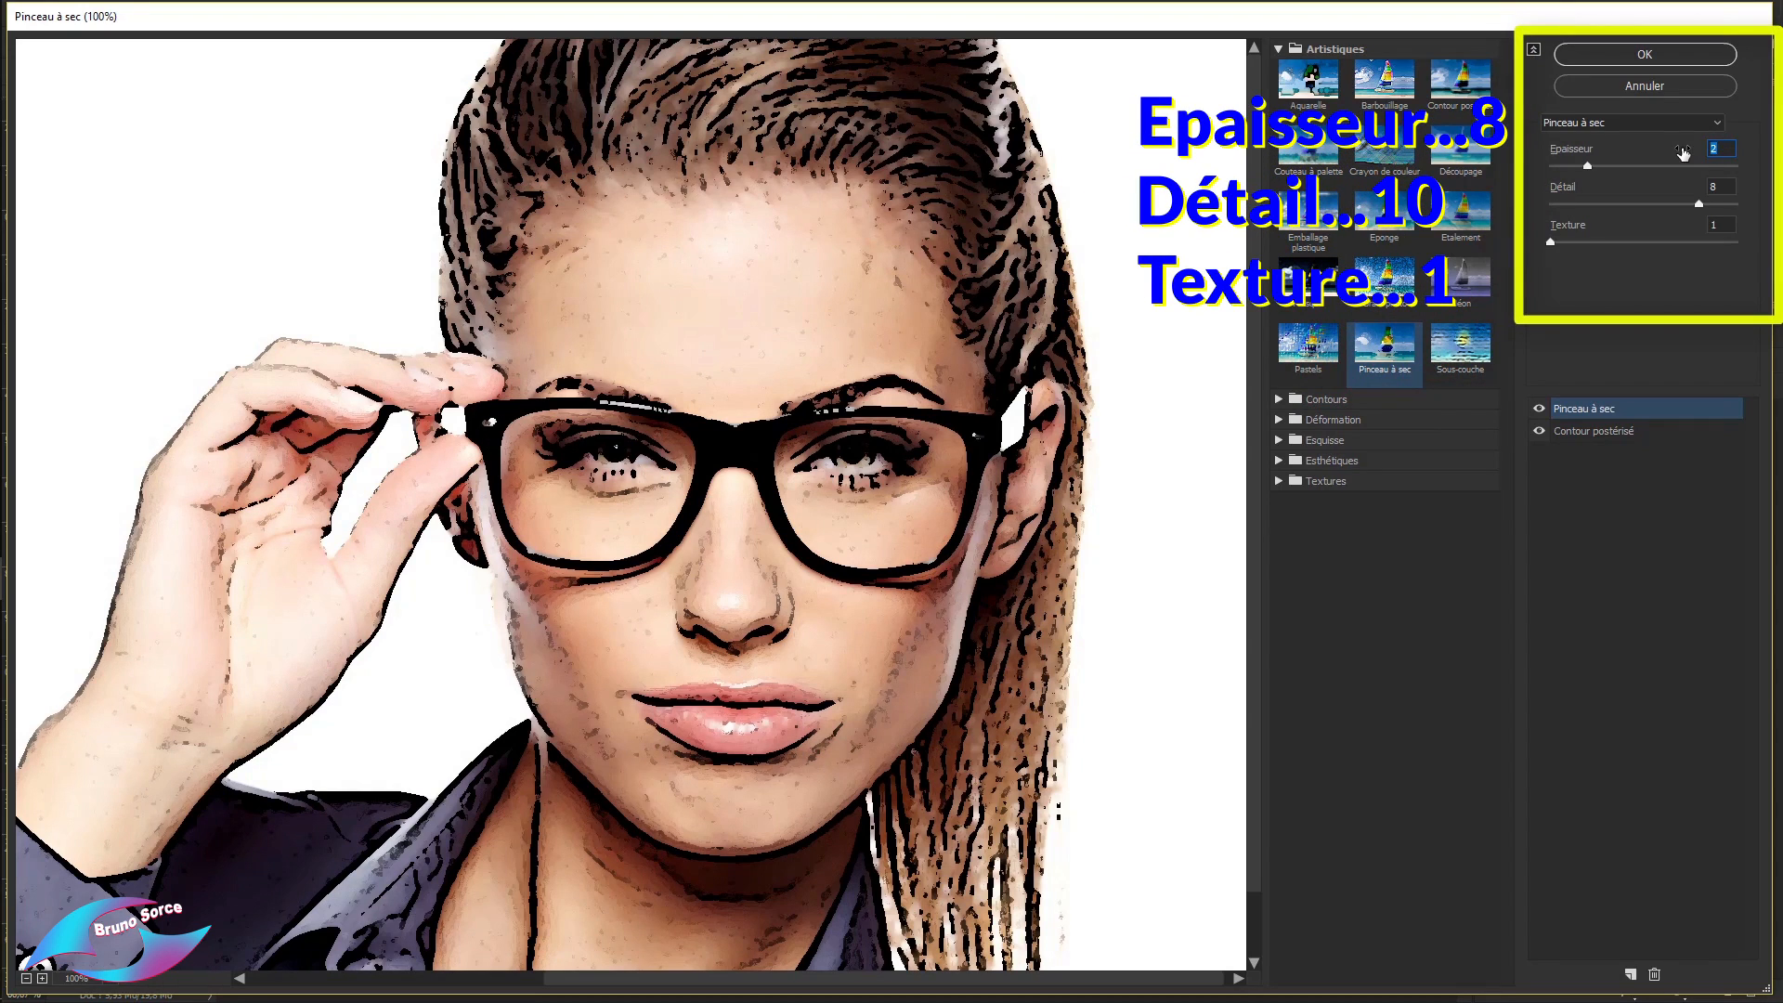
text(8)
click(1677, 192)
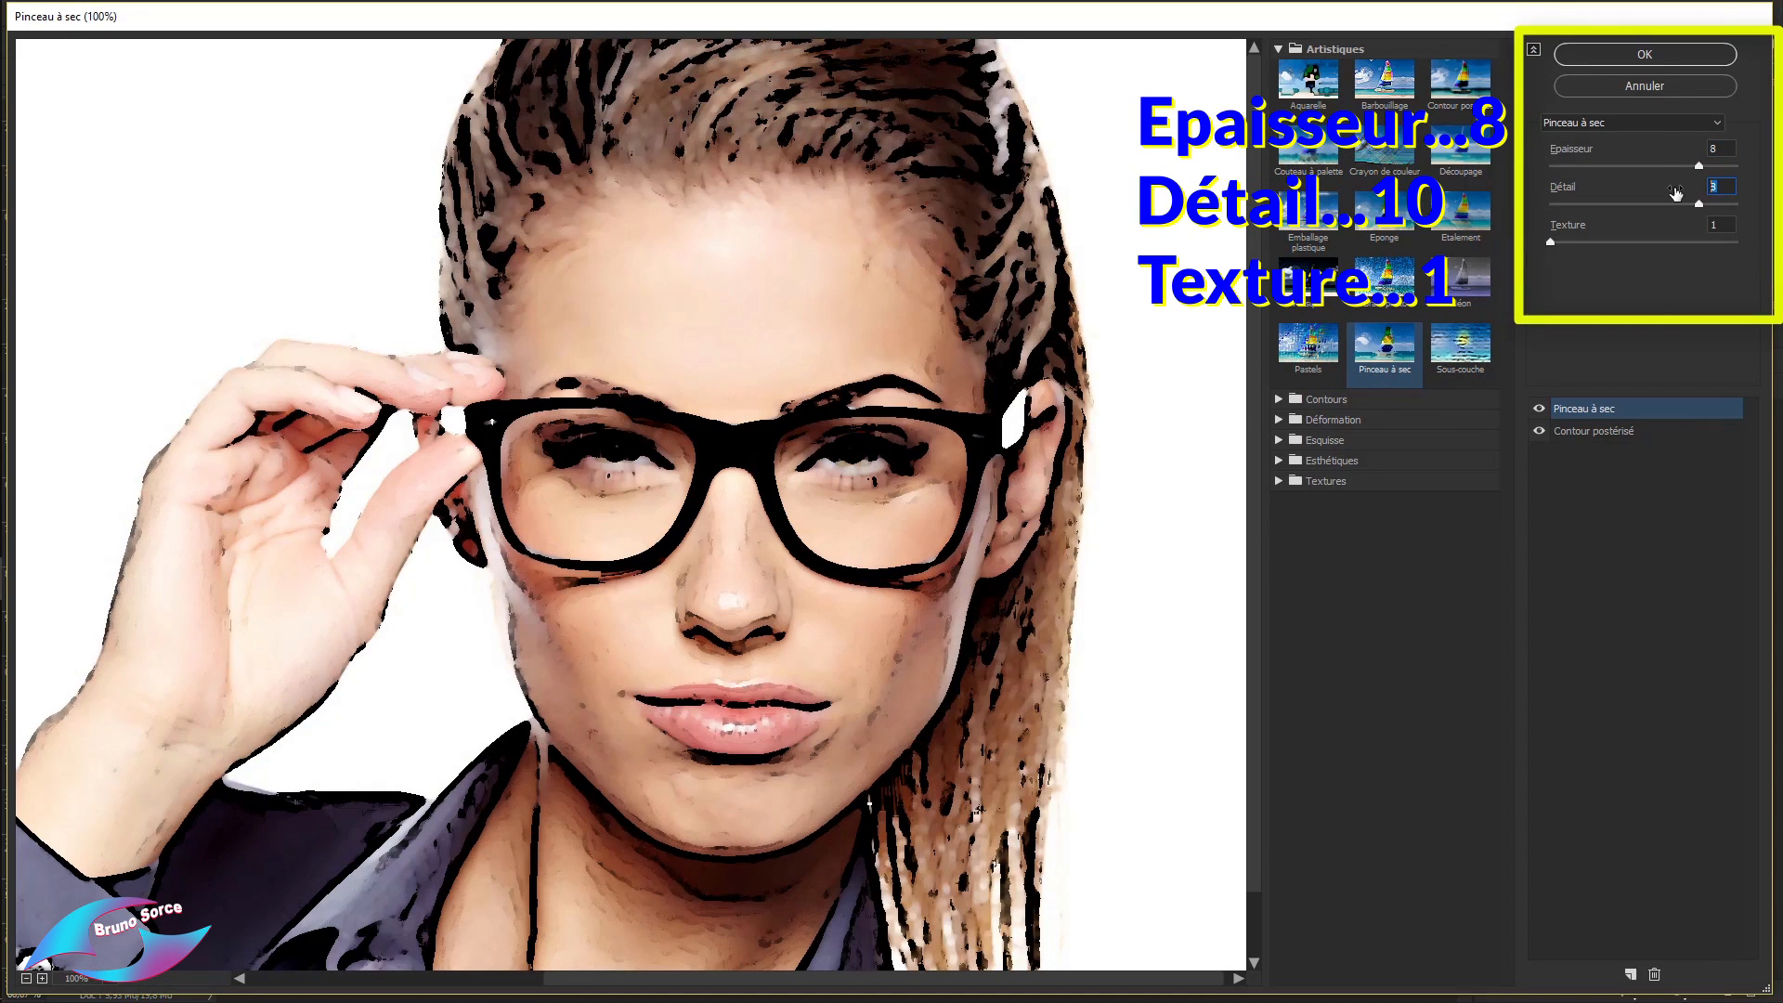
text(10)
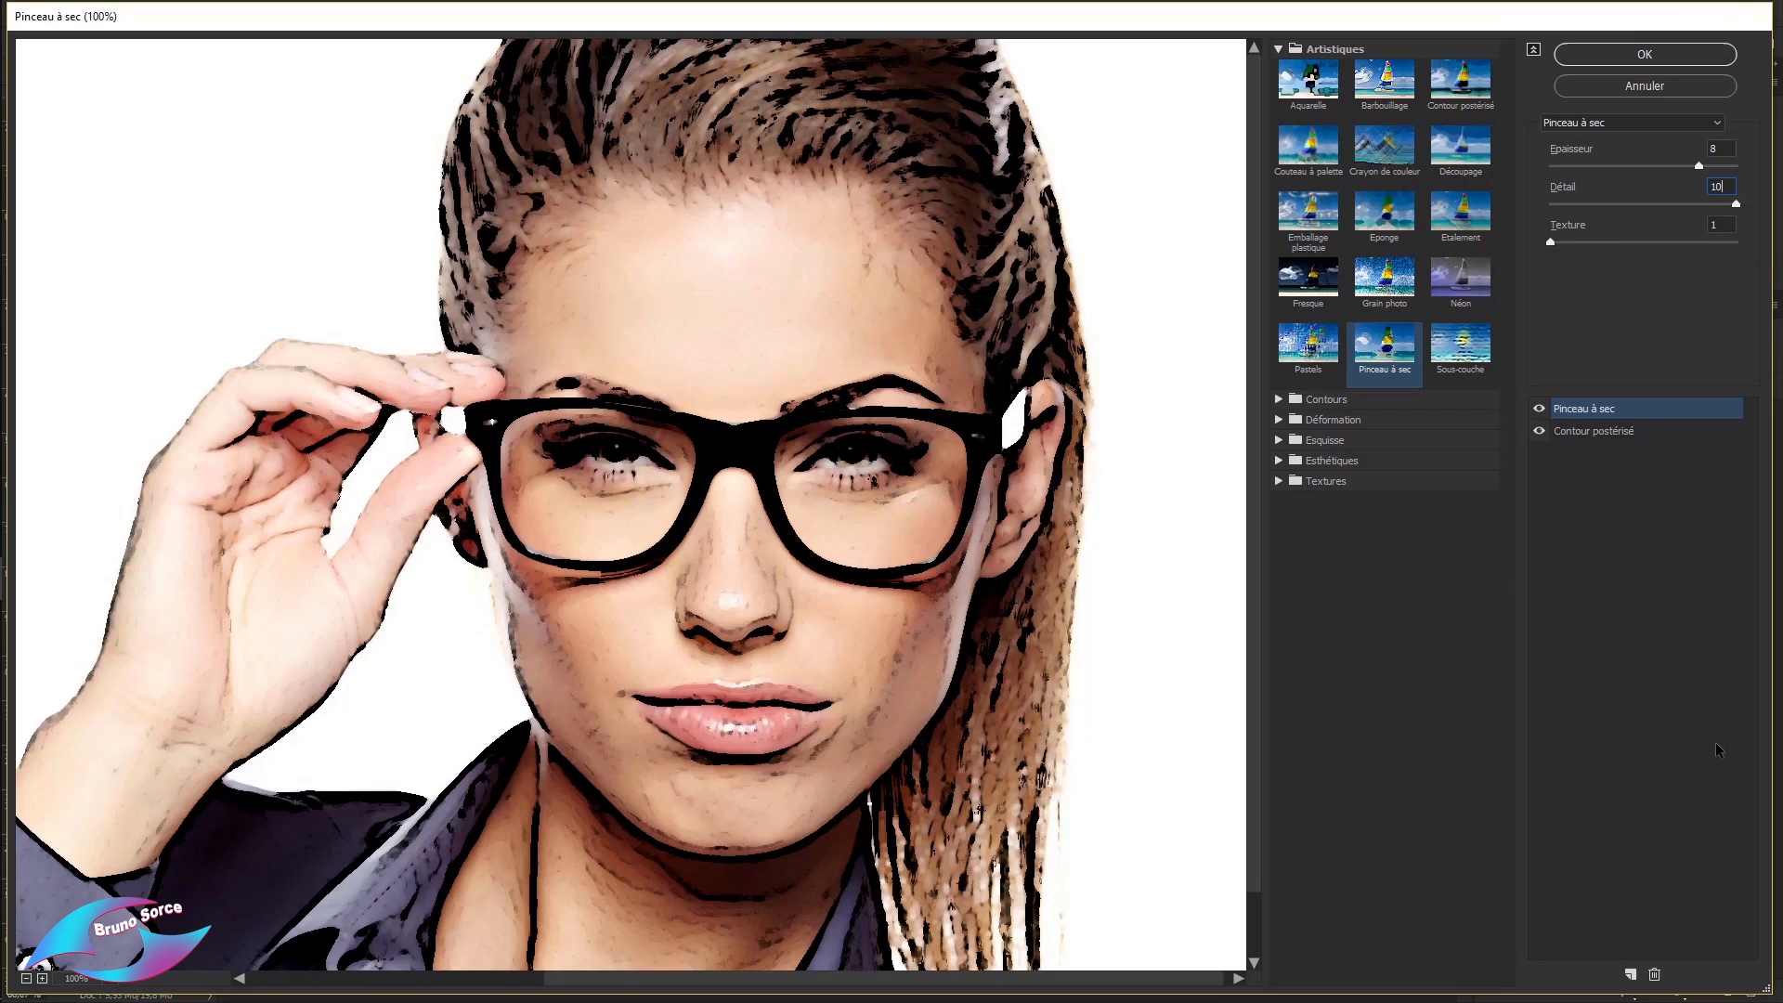
Stack a Crayon de couleur effect with Epaisseur 3, Pression 6 and Clarté du papier 50, and apply the filter gallery.
click(1631, 975)
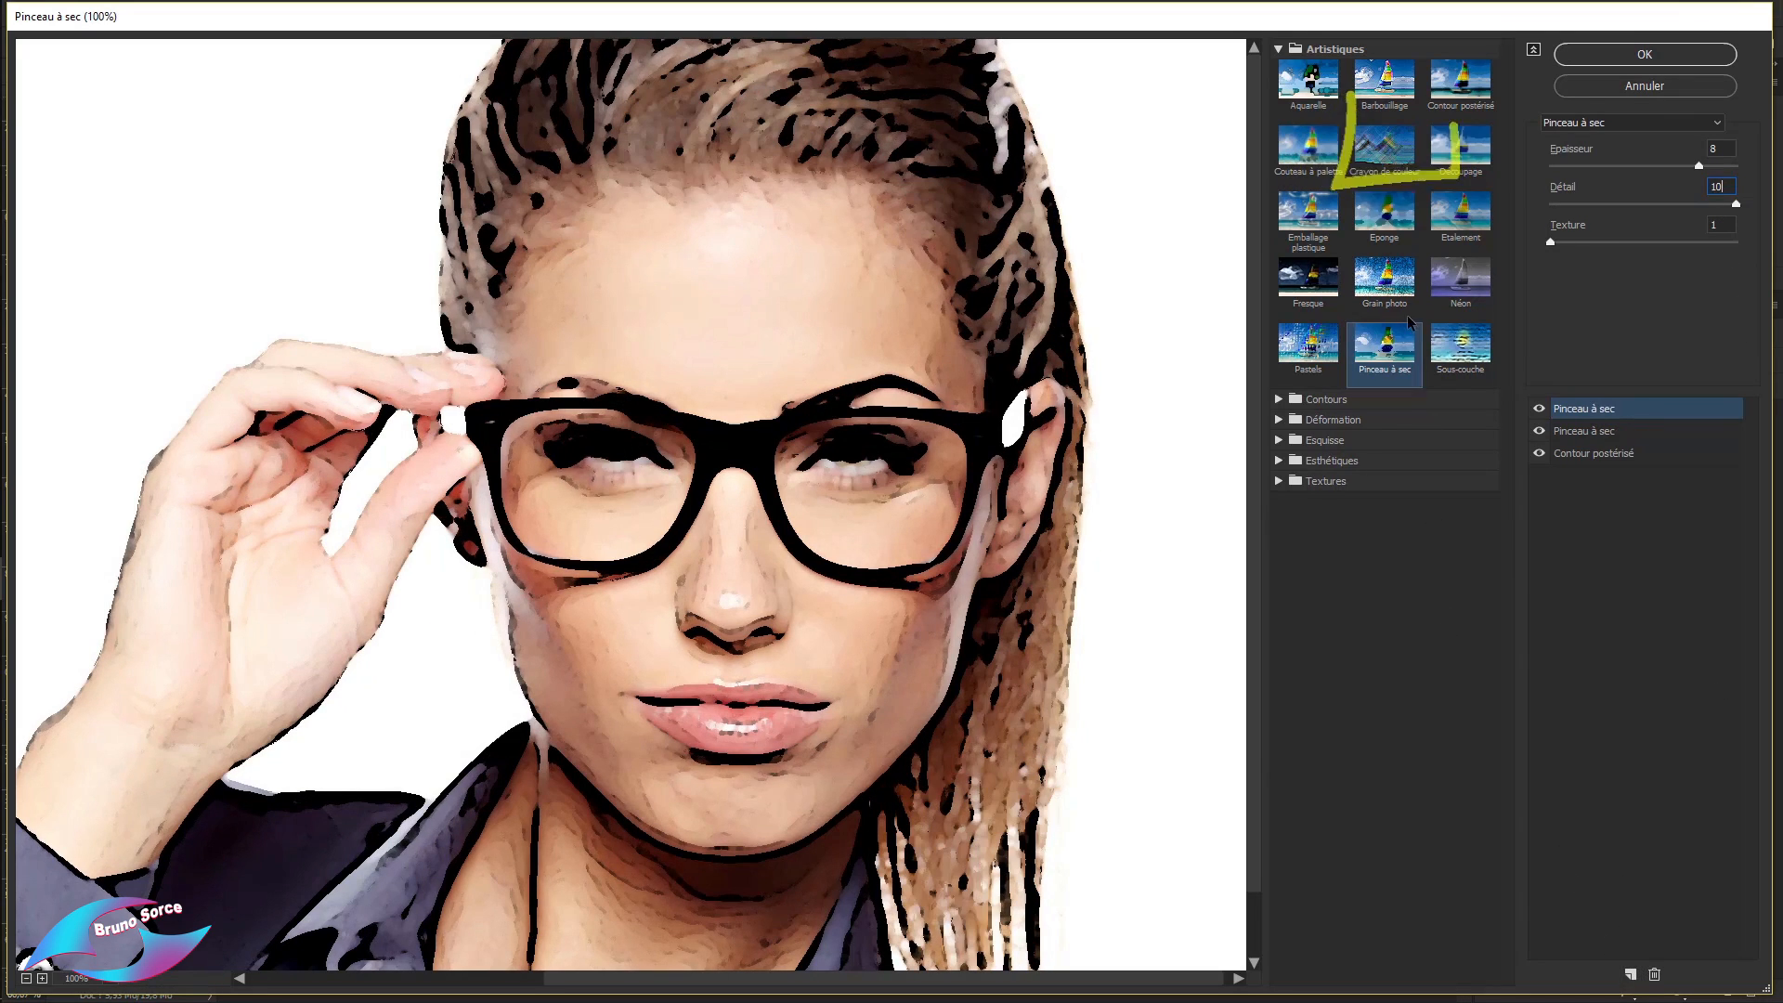
click(1382, 153)
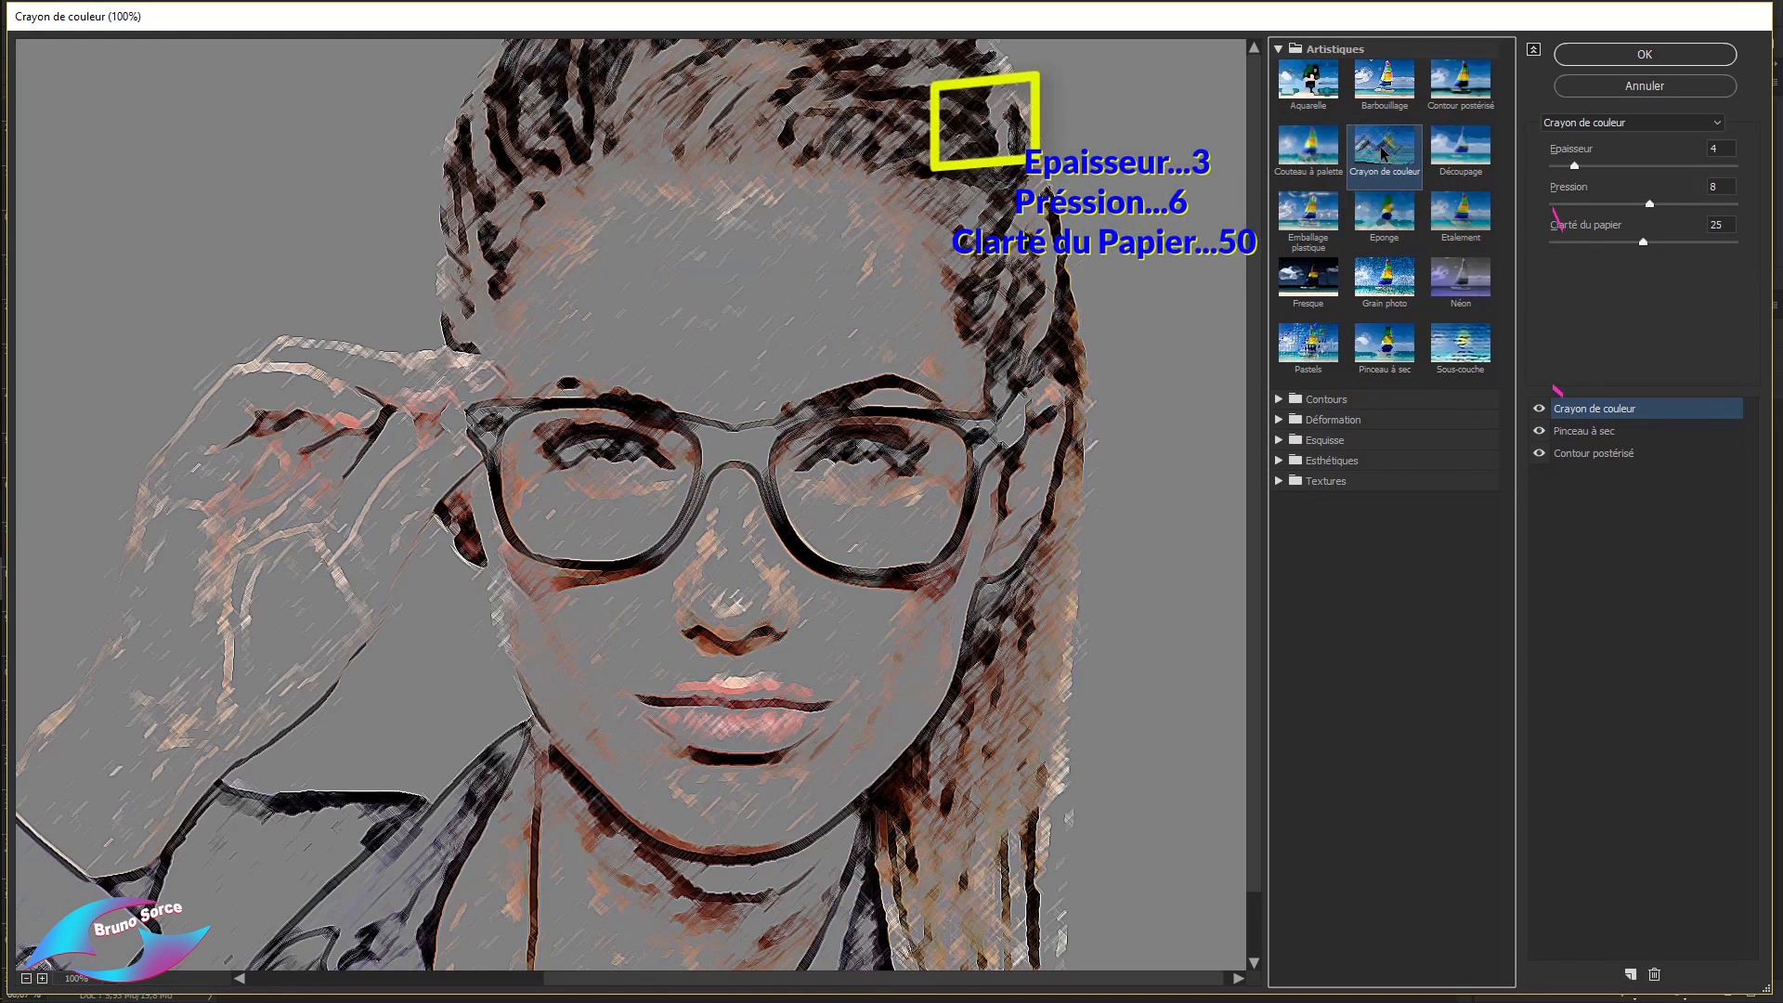
drag(1722, 149, 1684, 151)
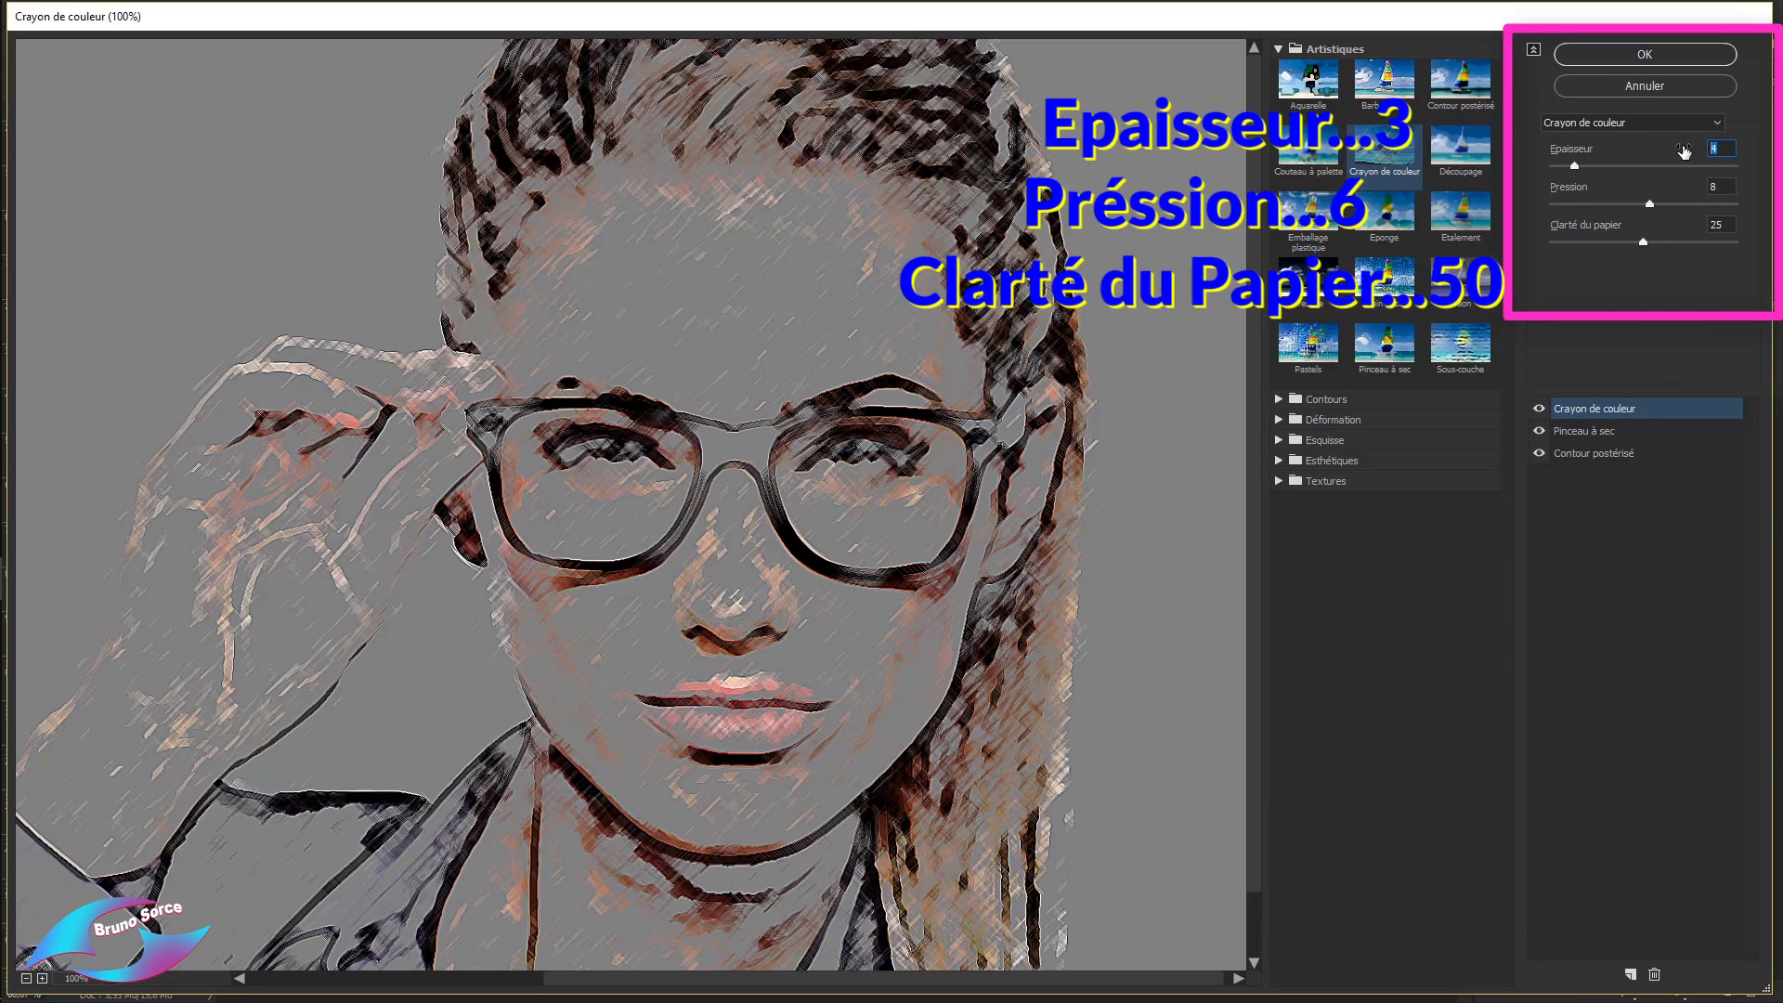
text(3)
key(Tab)
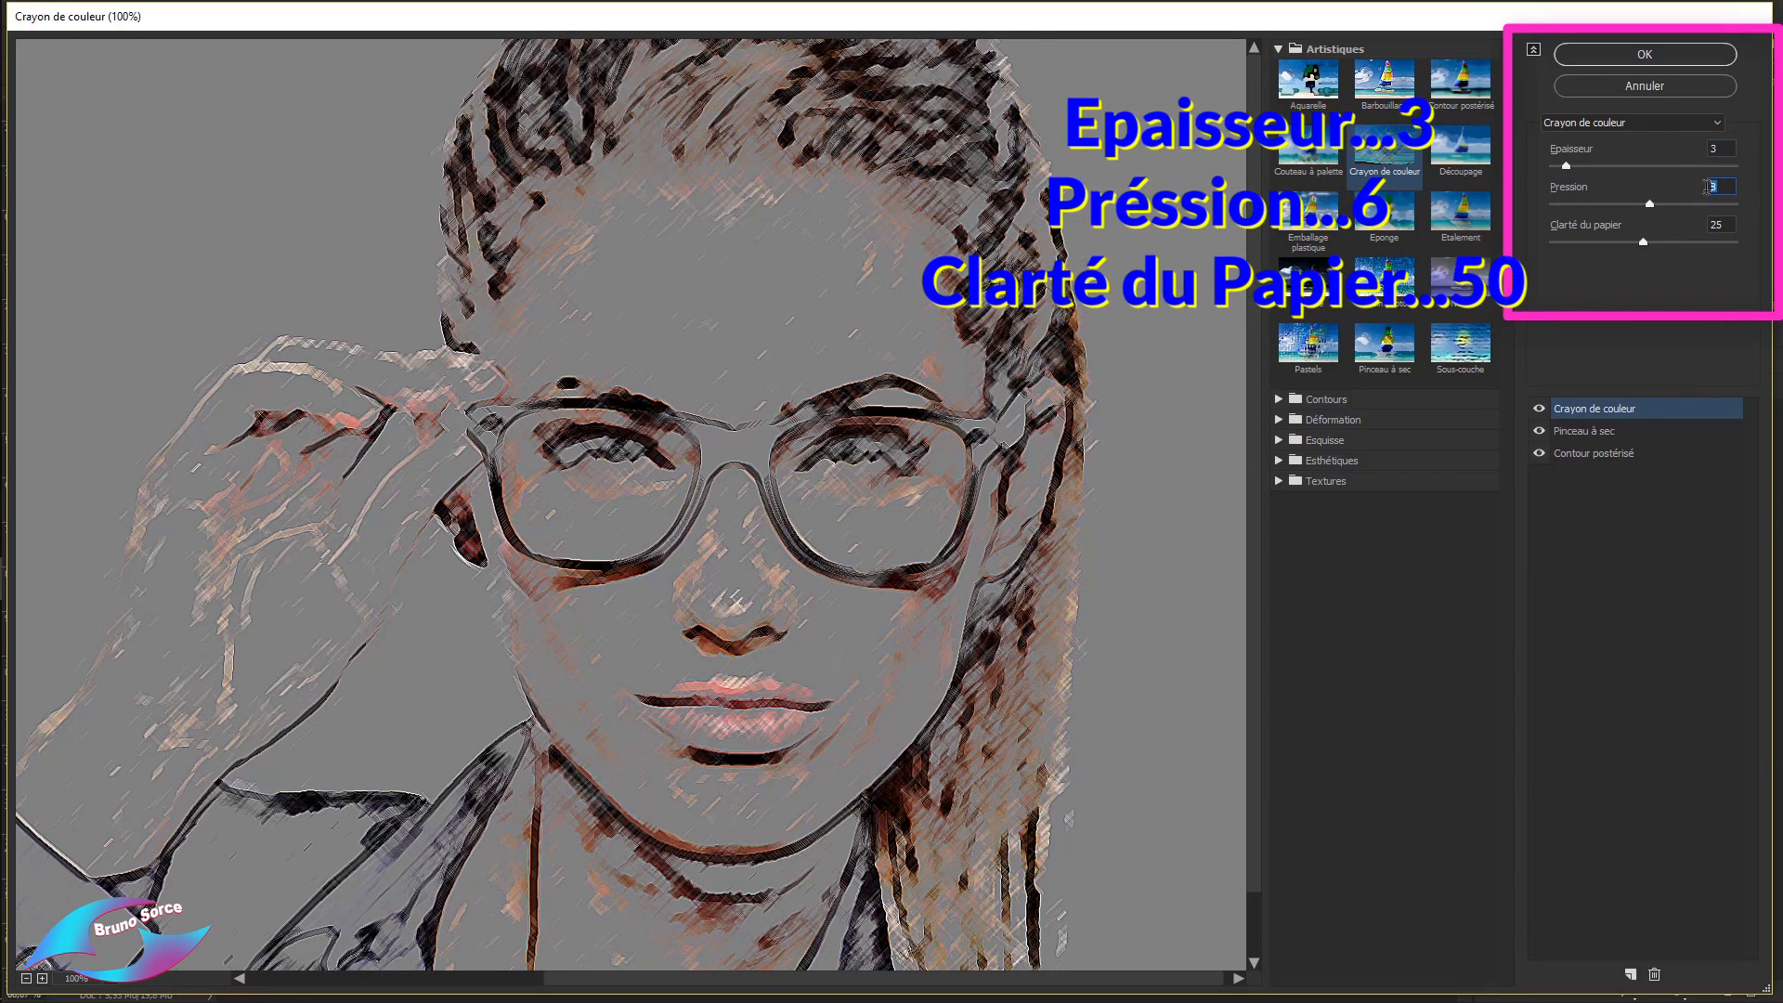
text(6)
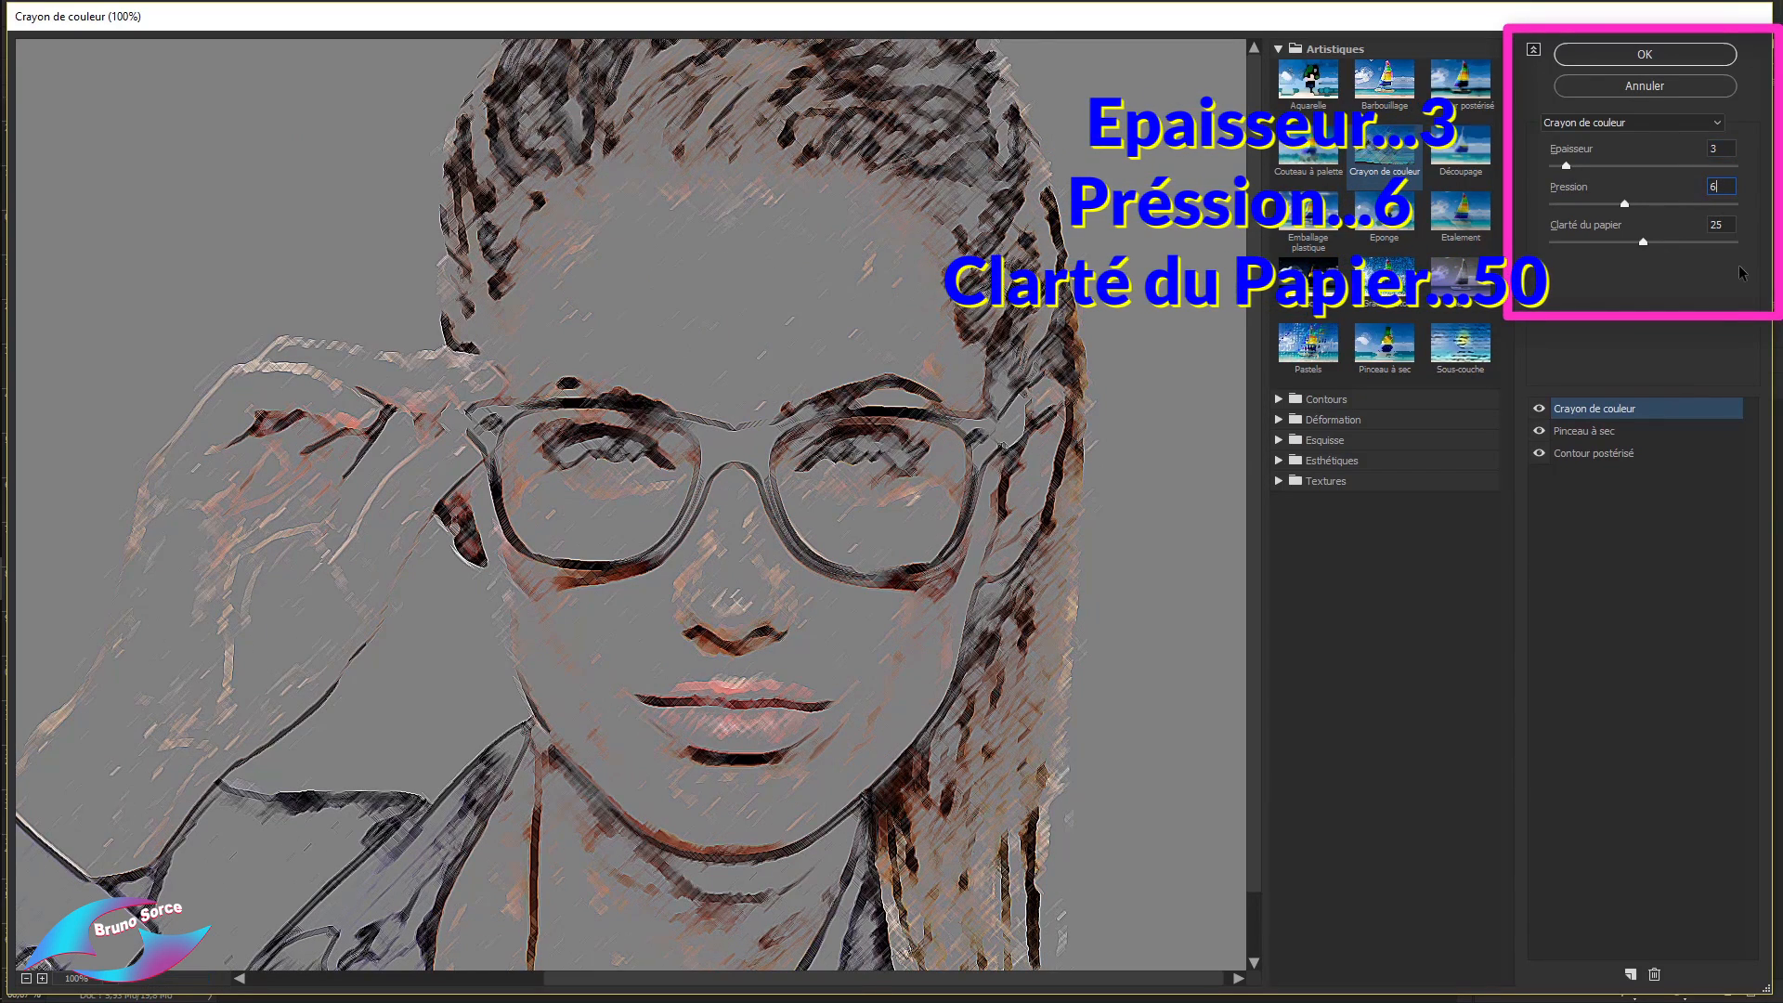
key(Tab)
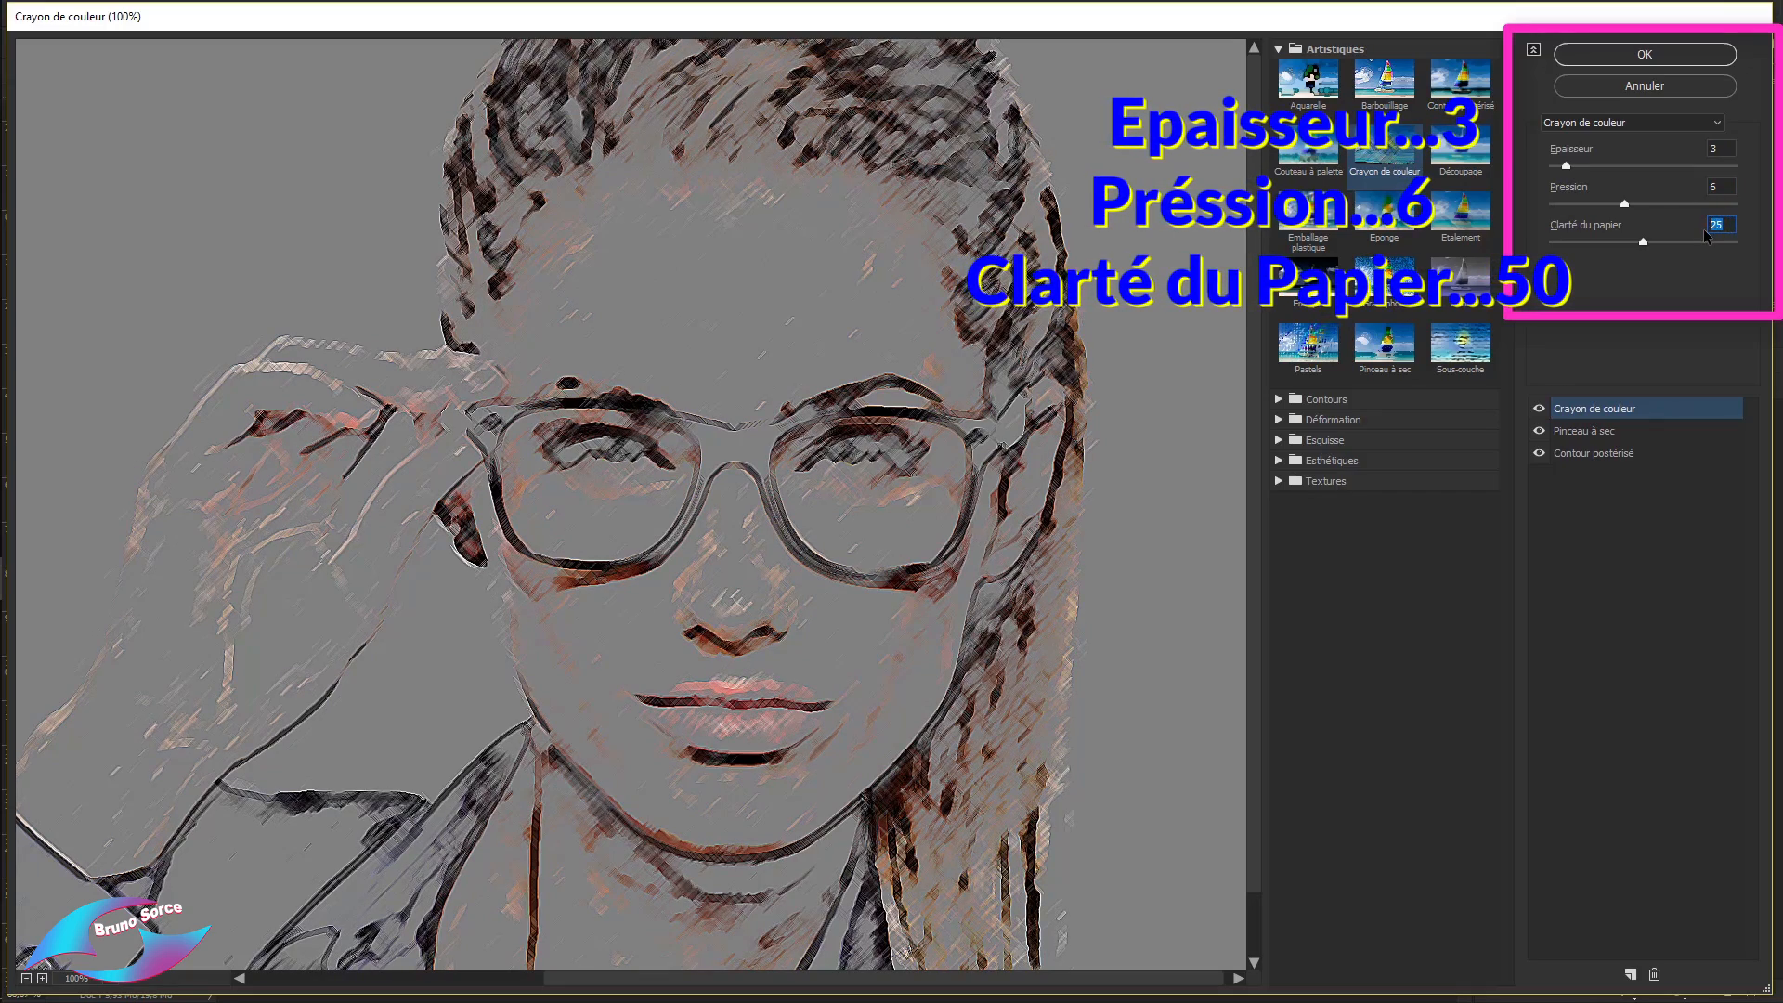
text(50)
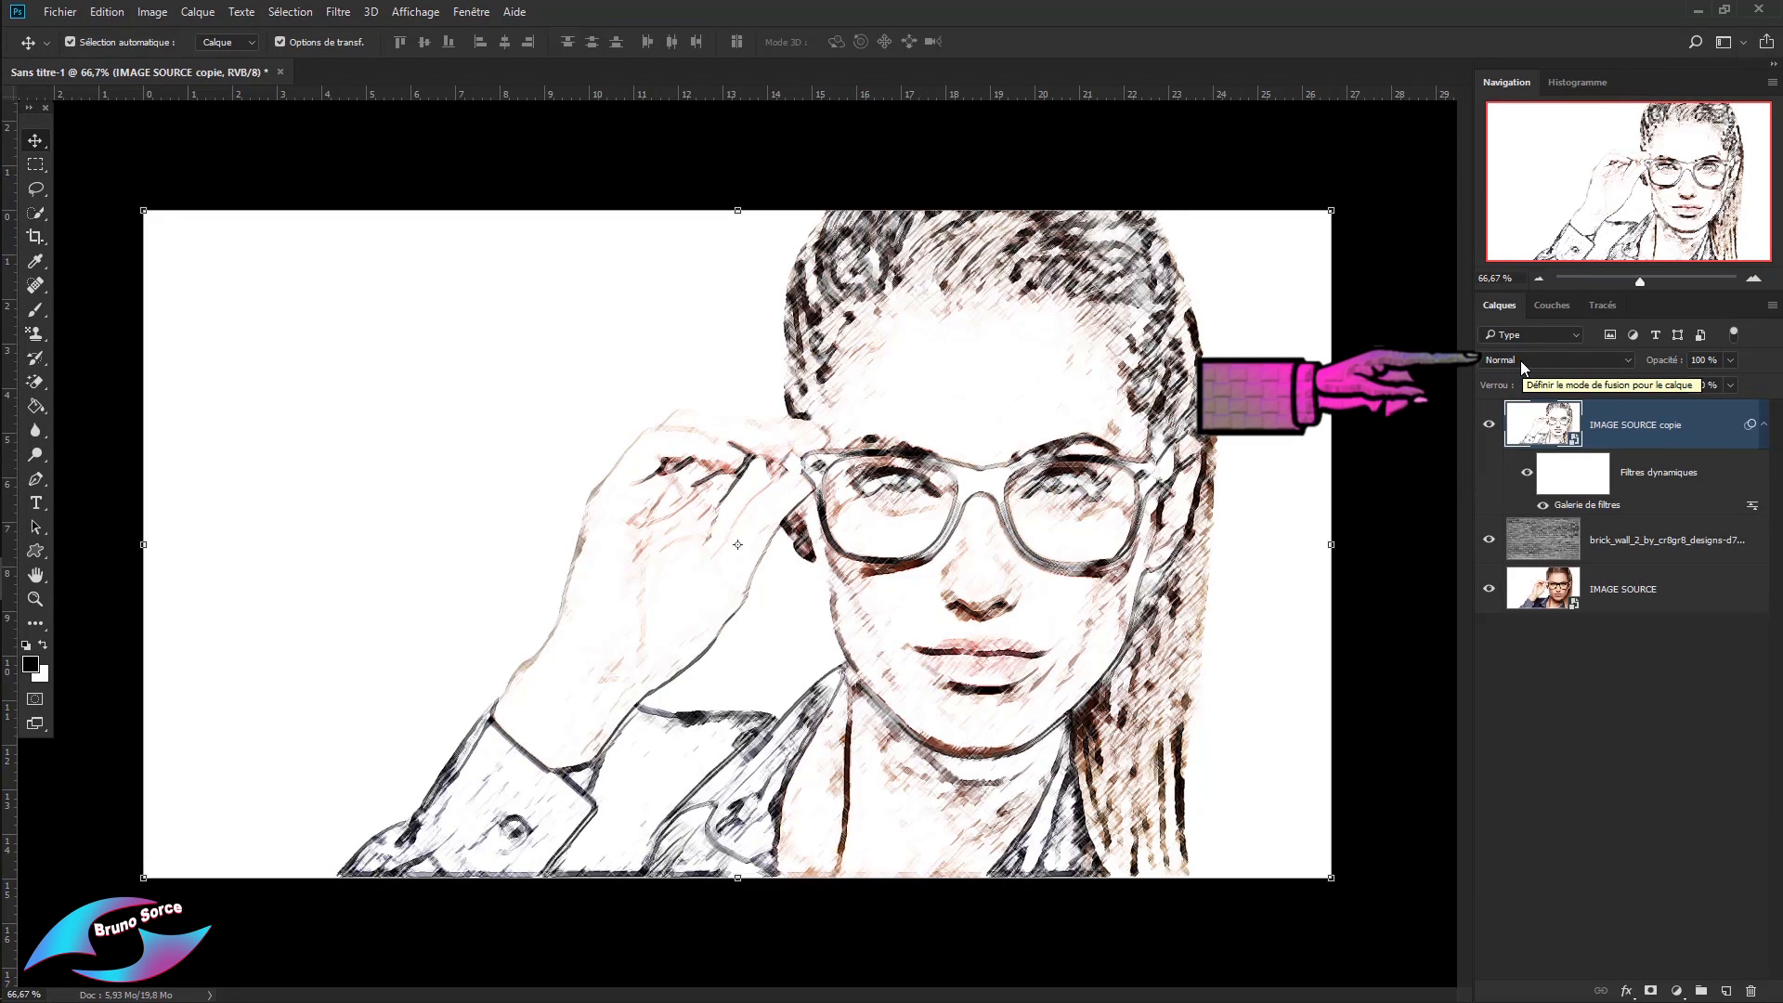
Set the blend mode of the IMAGE SOURCE copie layer to Densité couleur +.
click(1519, 361)
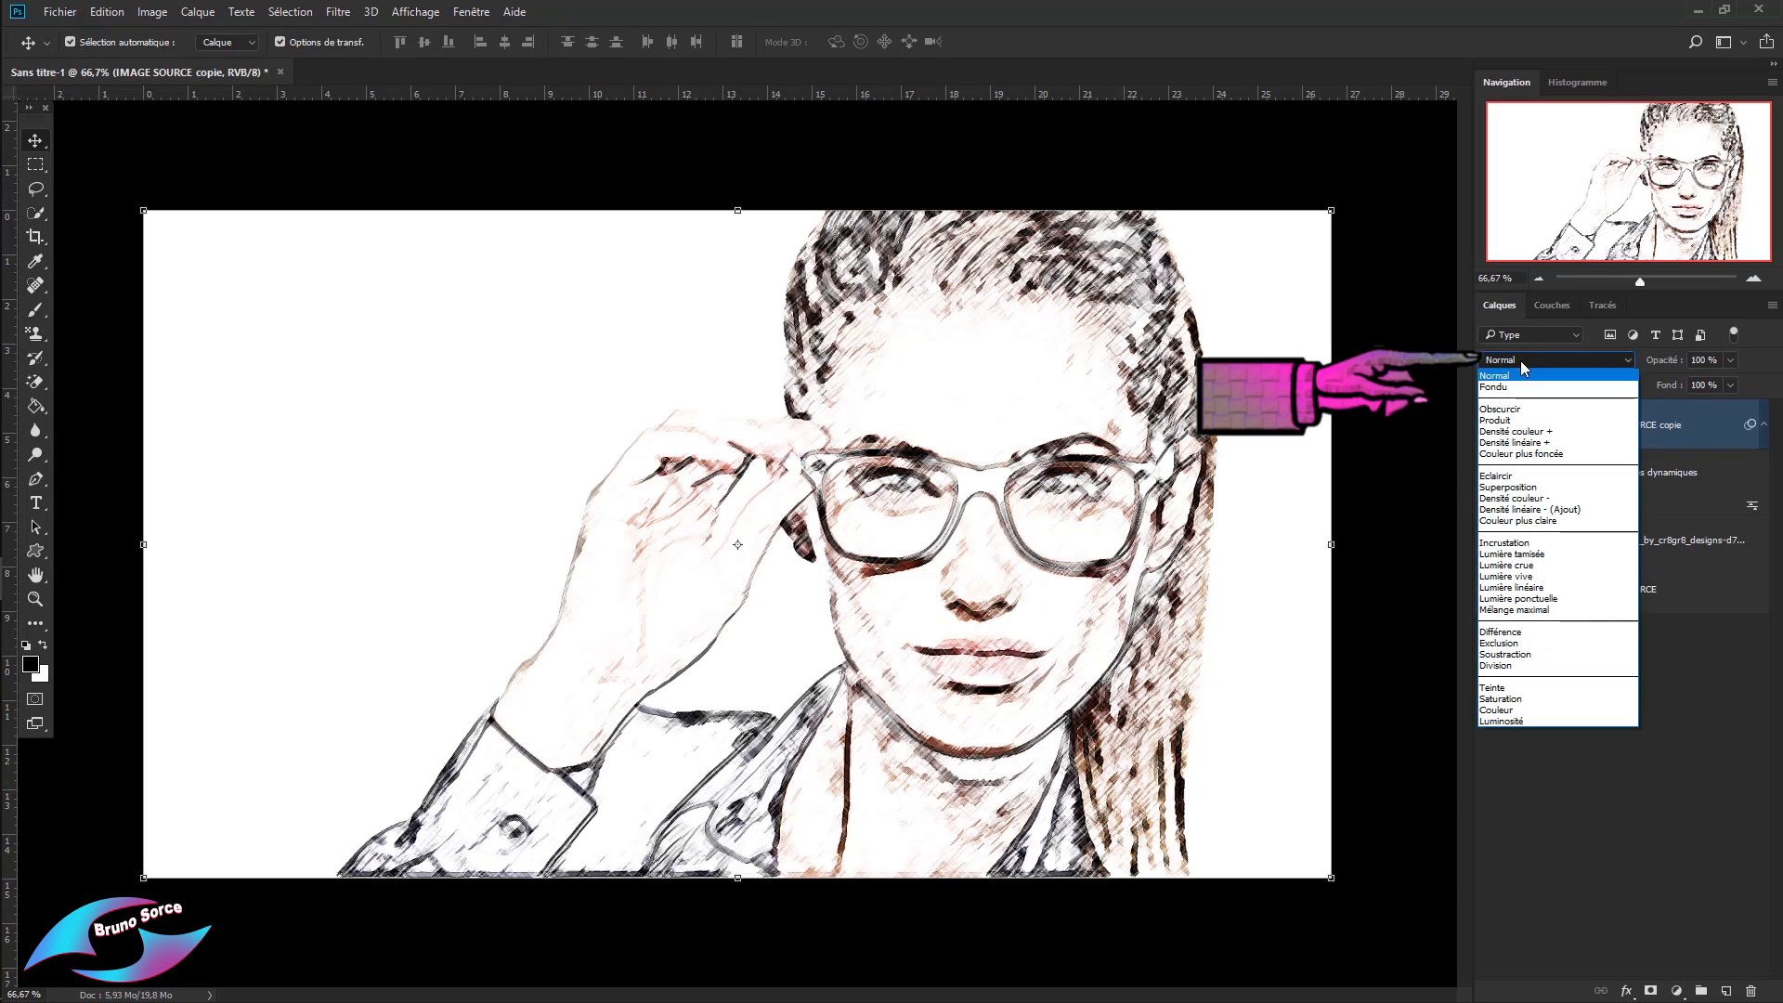
click(1519, 433)
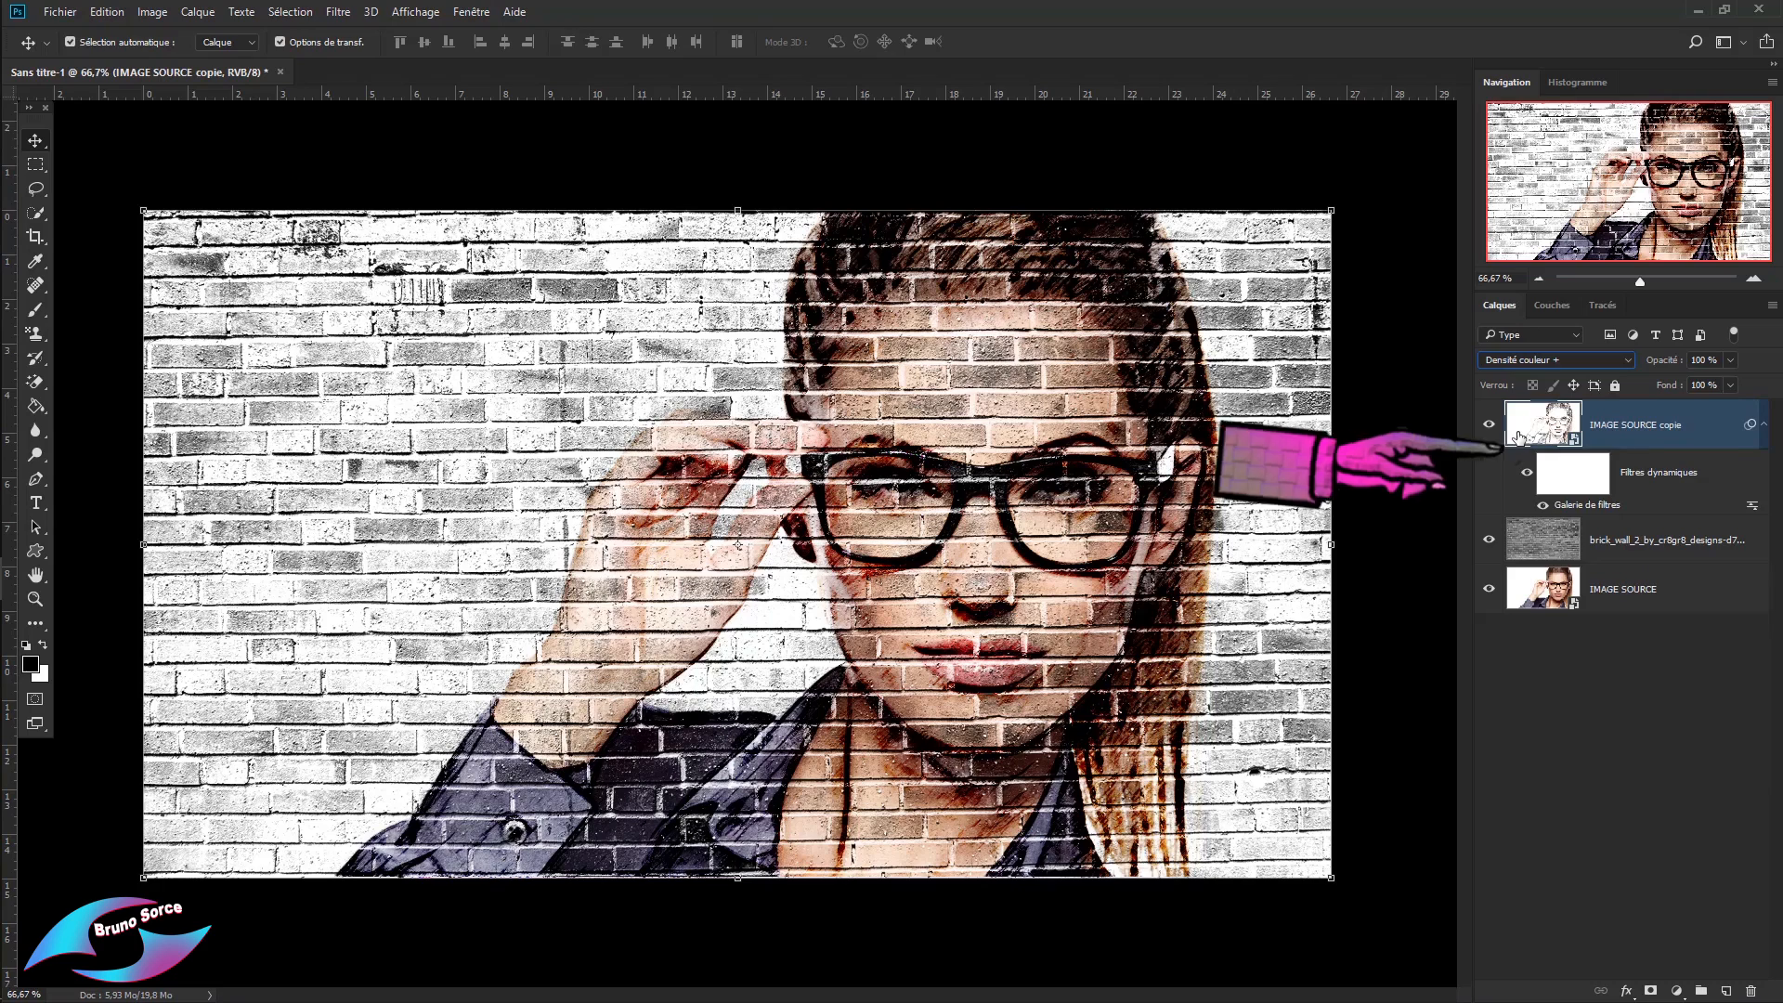
Duplicate the original IMAGE SOURCE layer and move the copy to the top of the layer stack.
click(1687, 602)
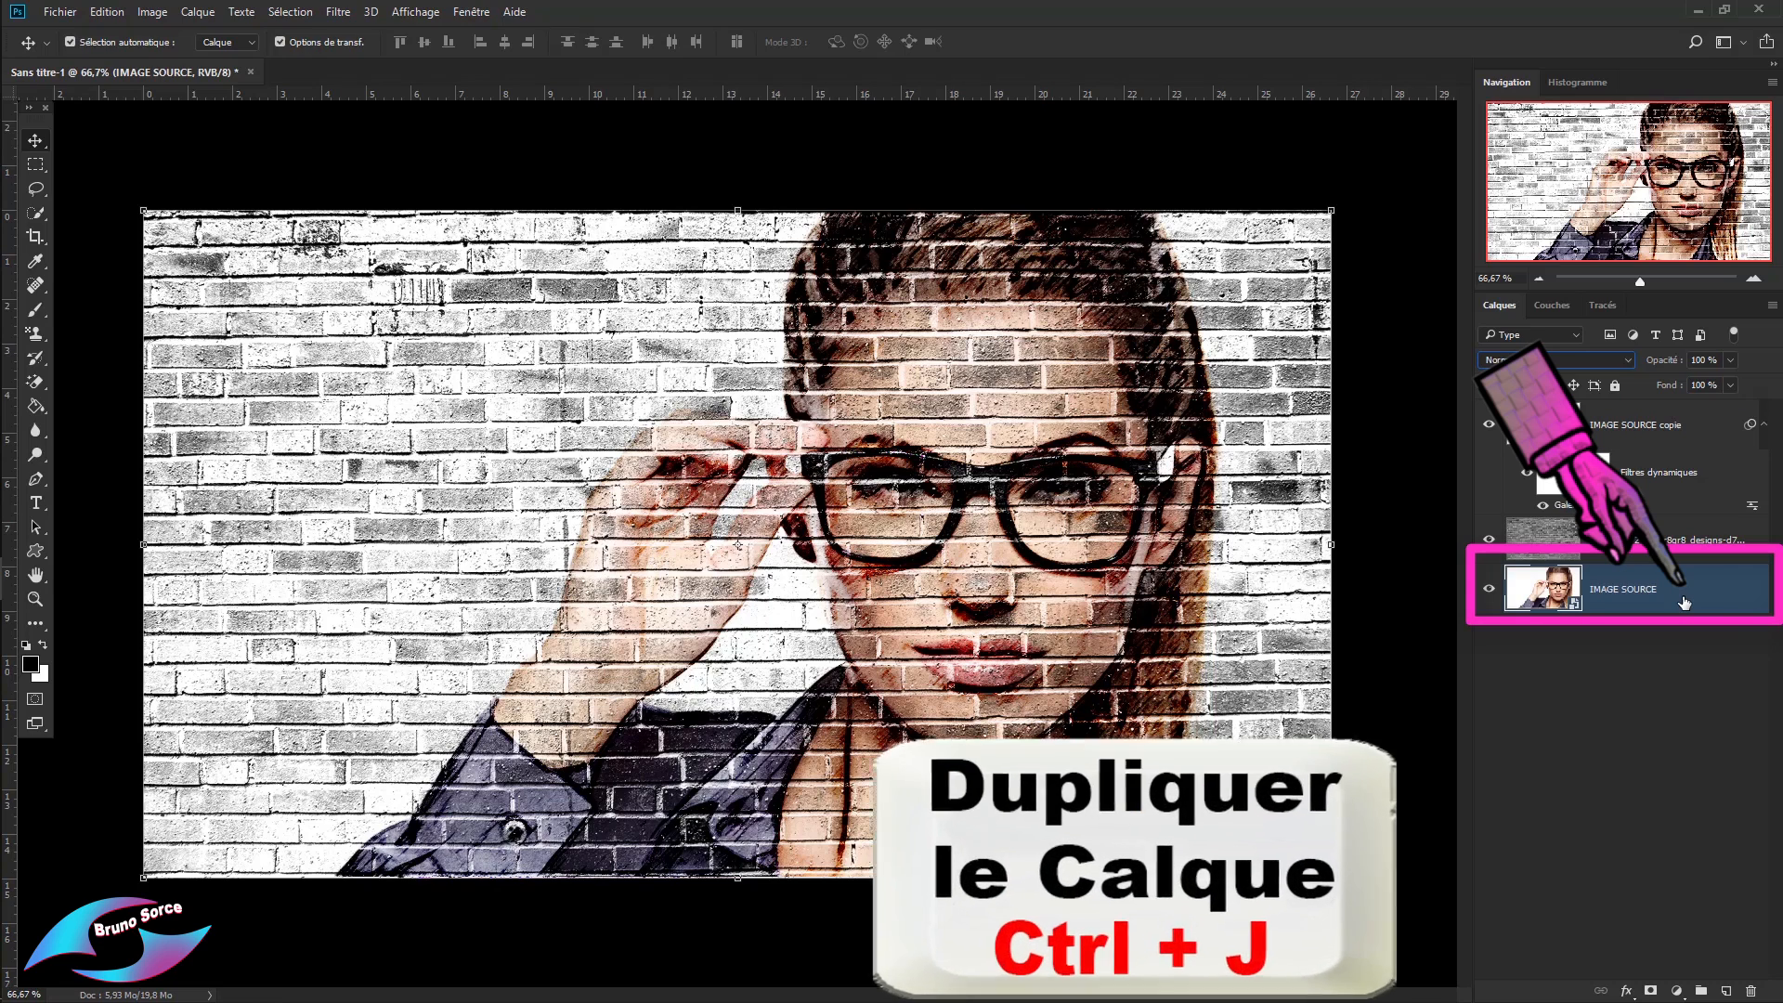
key(ctrl+j)
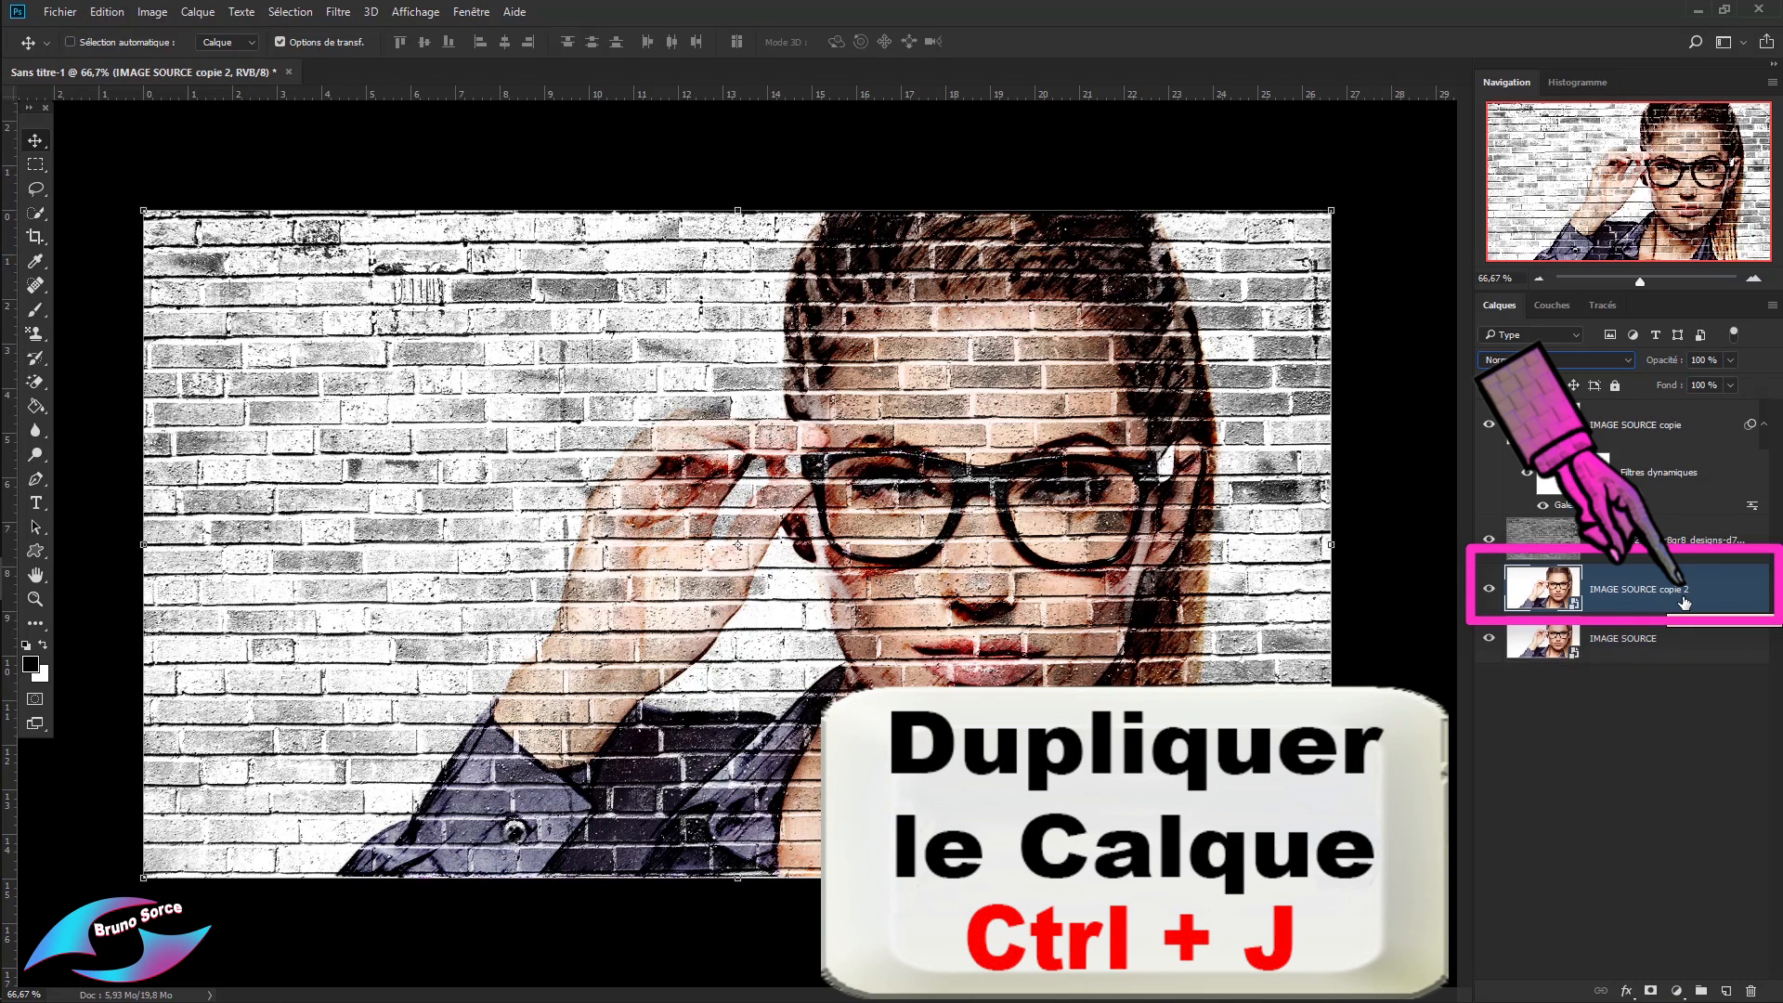
drag(1724, 593, 1696, 412)
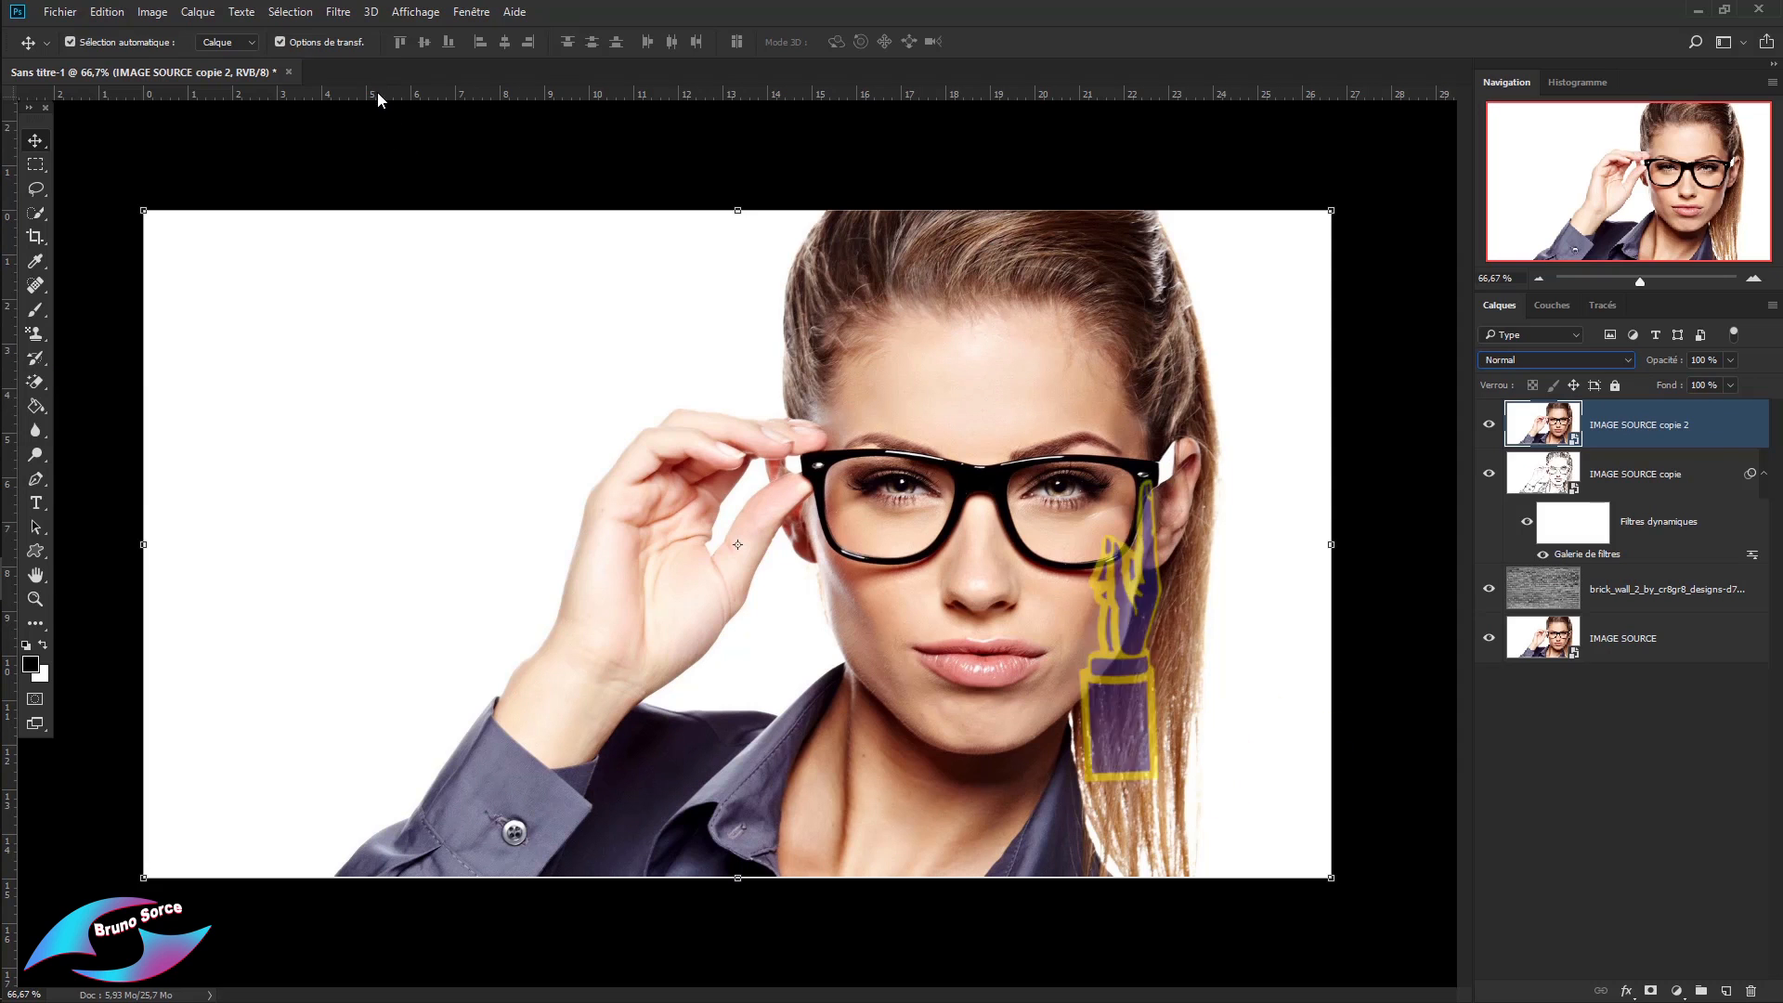
Apply the filter gallery to the top copy, replacing Crayon de couleur with Emballage plastique at Intensité 12, Détail 12 and Lissage 12.
click(339, 13)
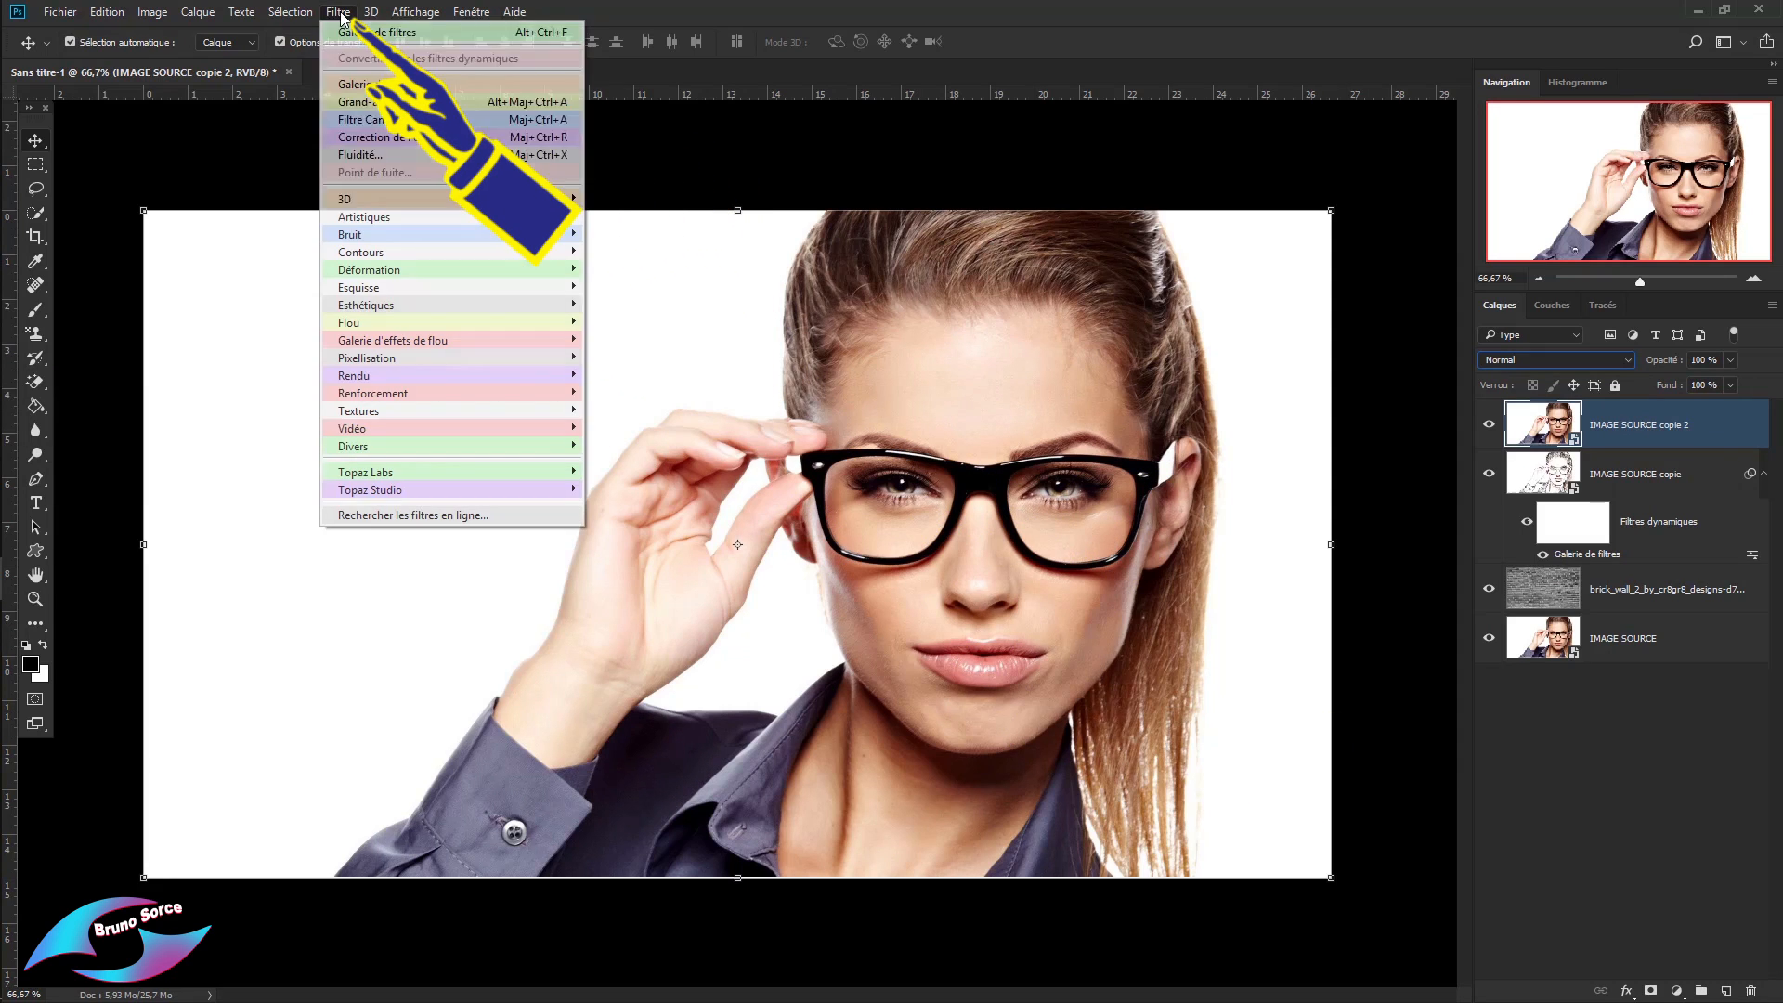
click(357, 85)
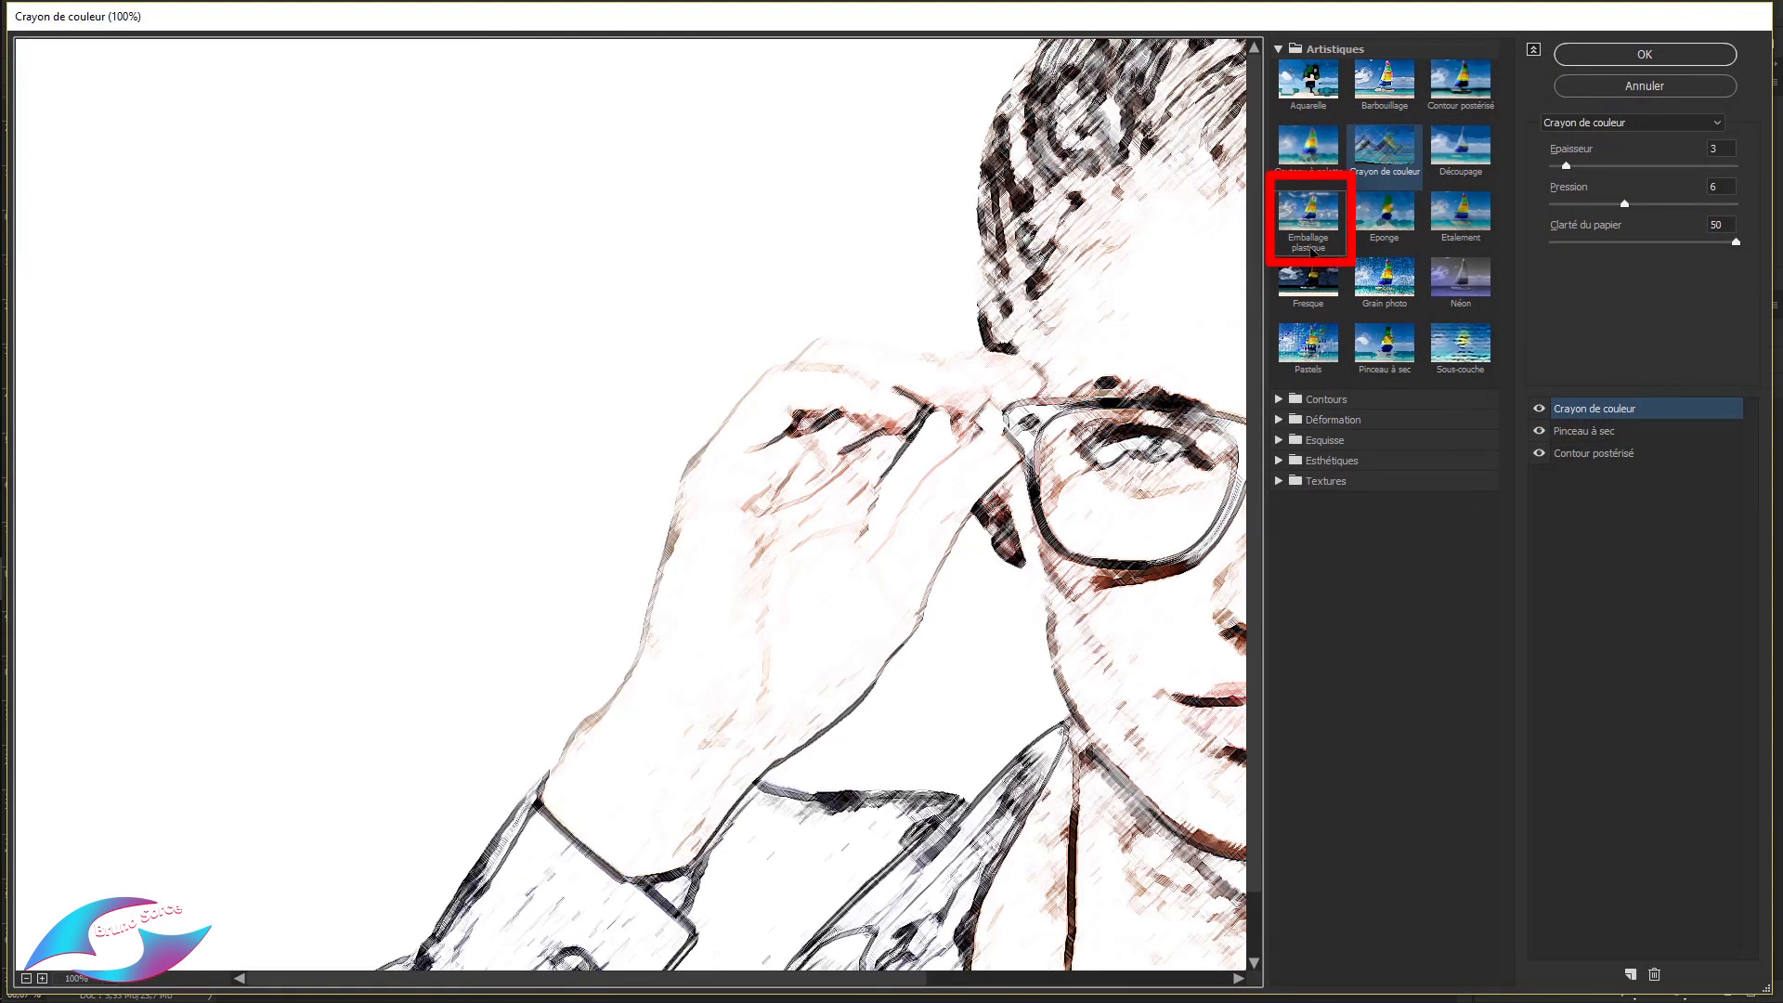
click(1310, 215)
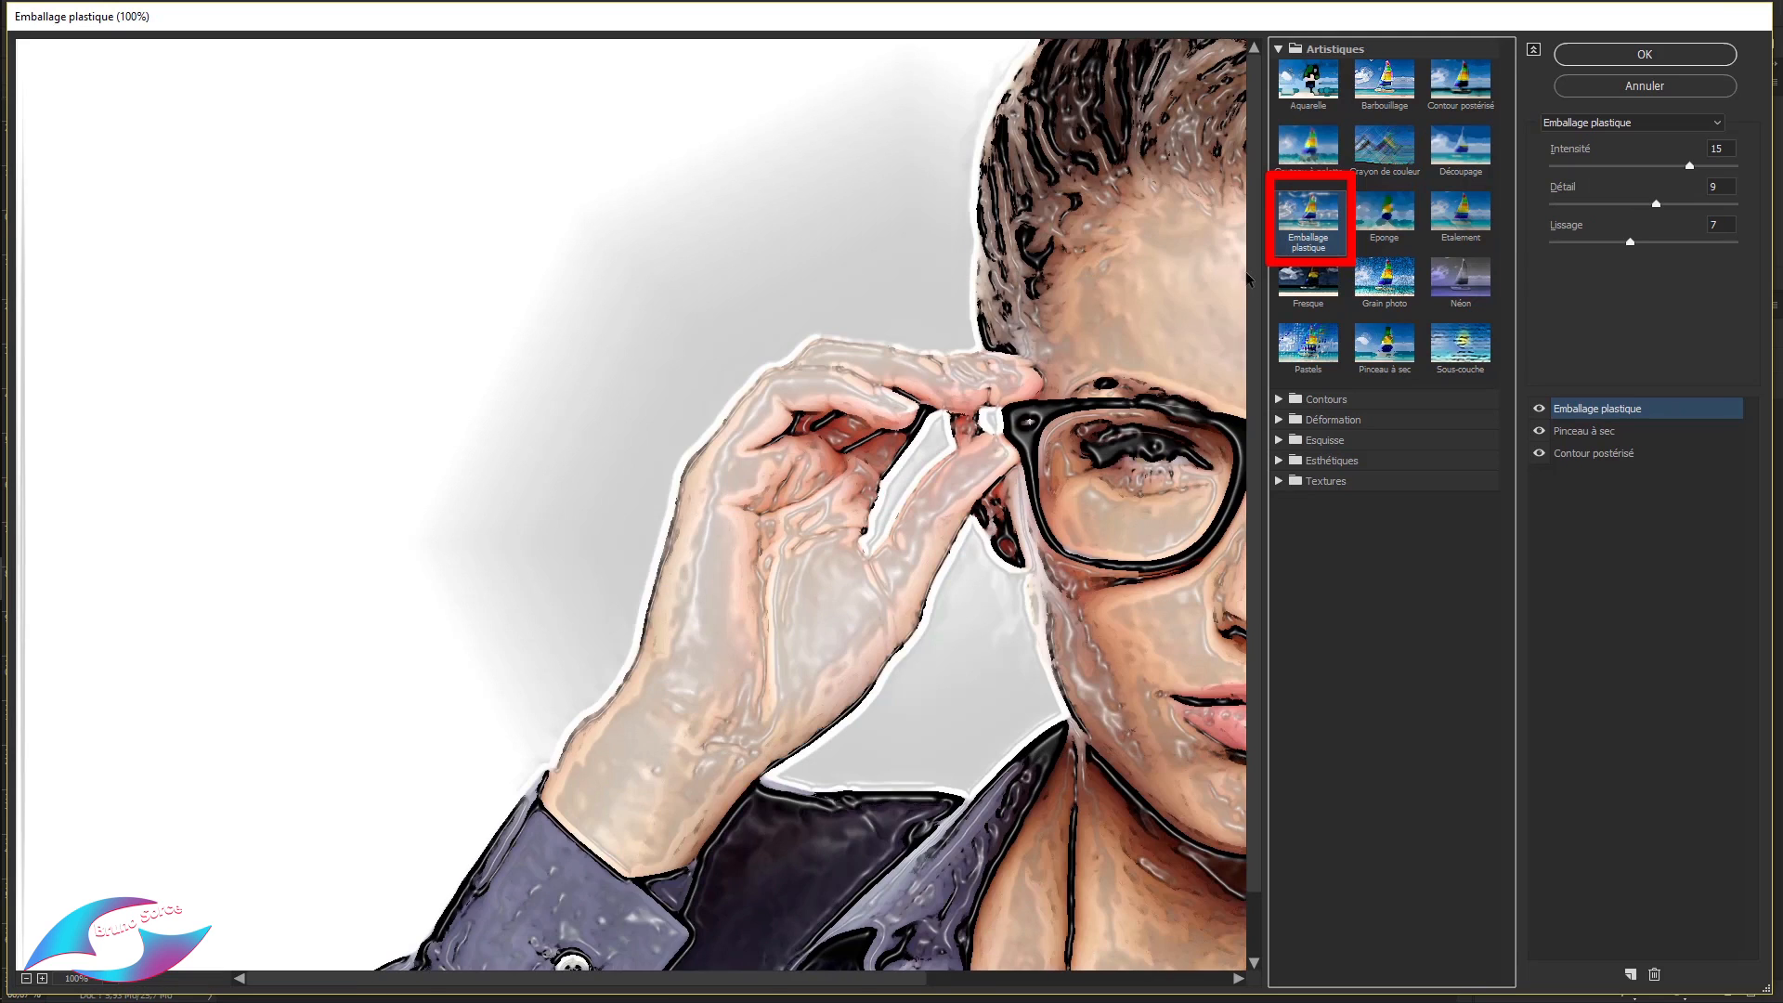
drag(1047, 326, 589, 345)
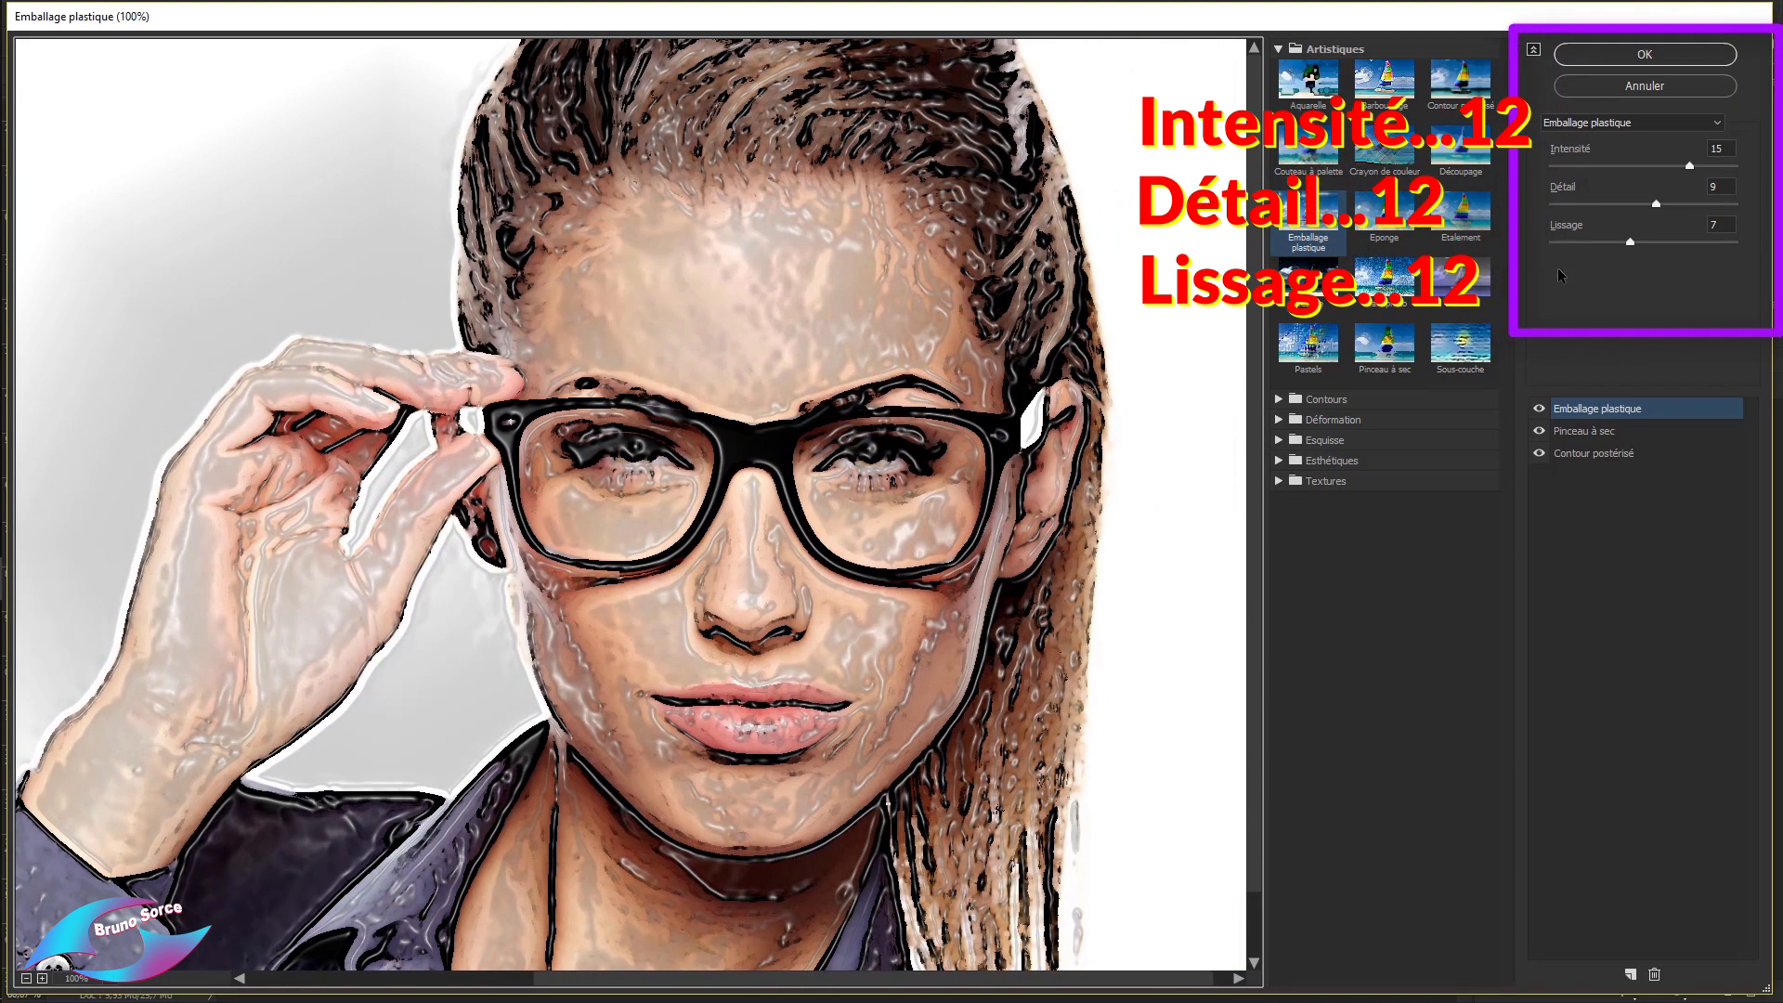
click(1717, 148)
text(12)
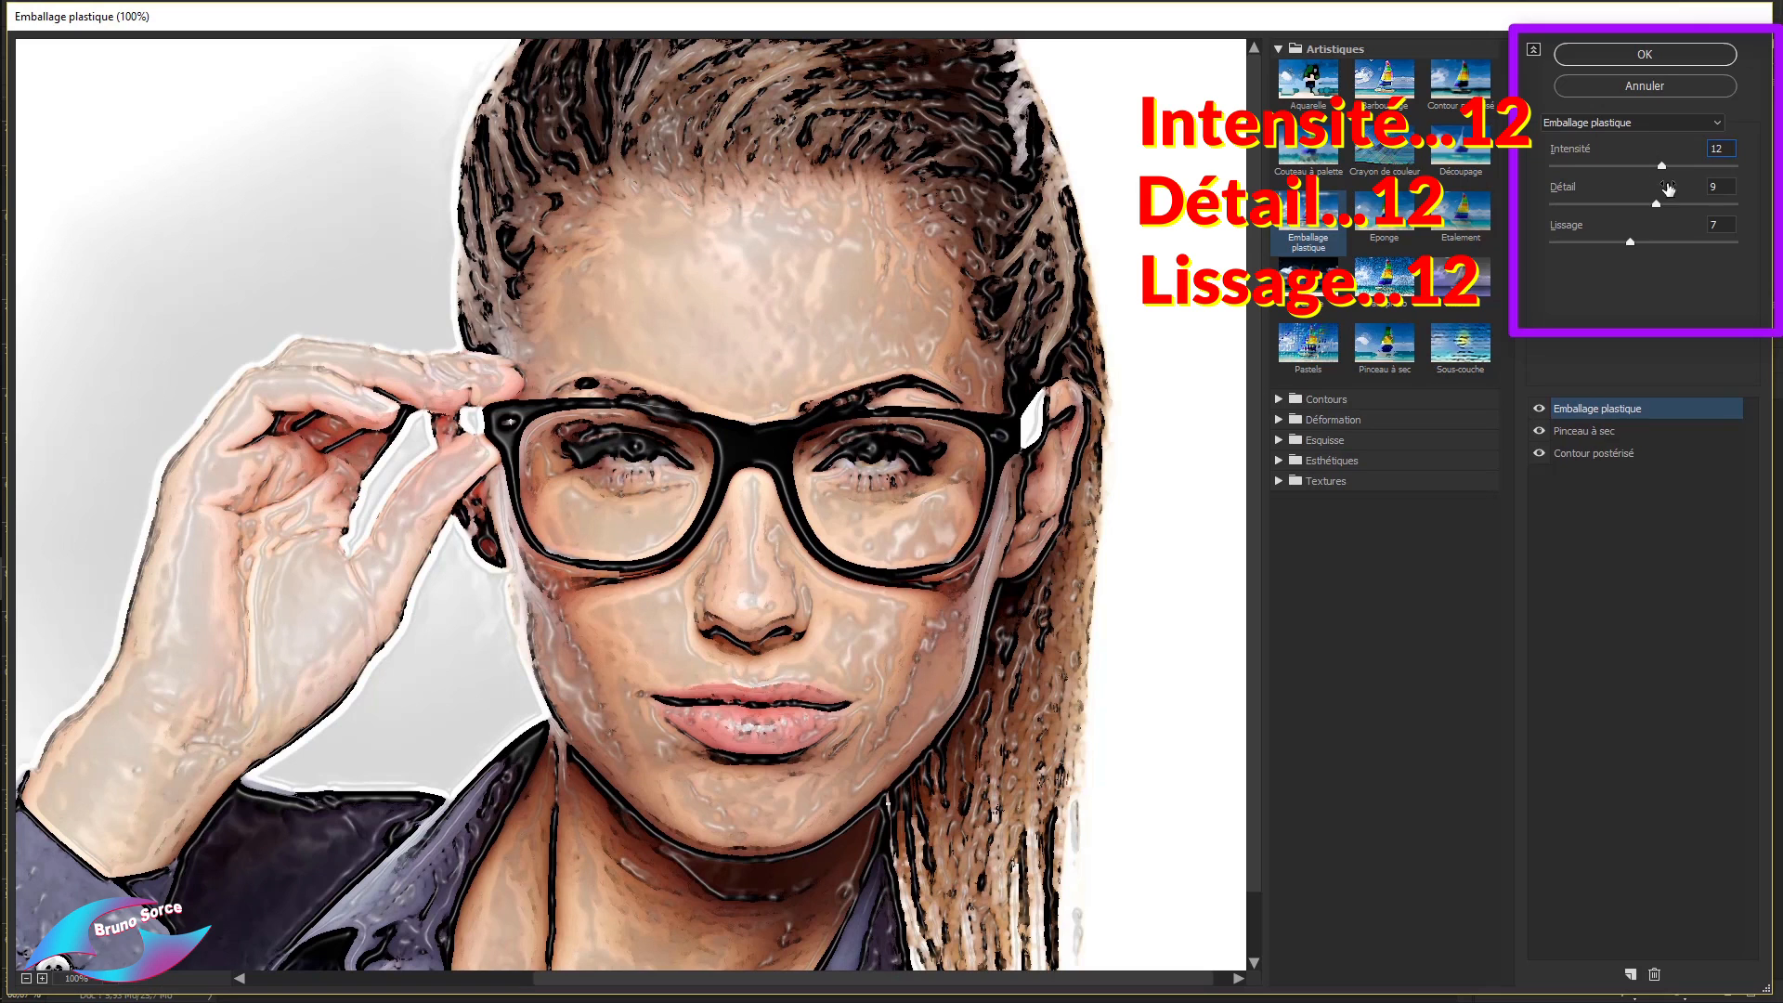
key(Tab)
text(12)
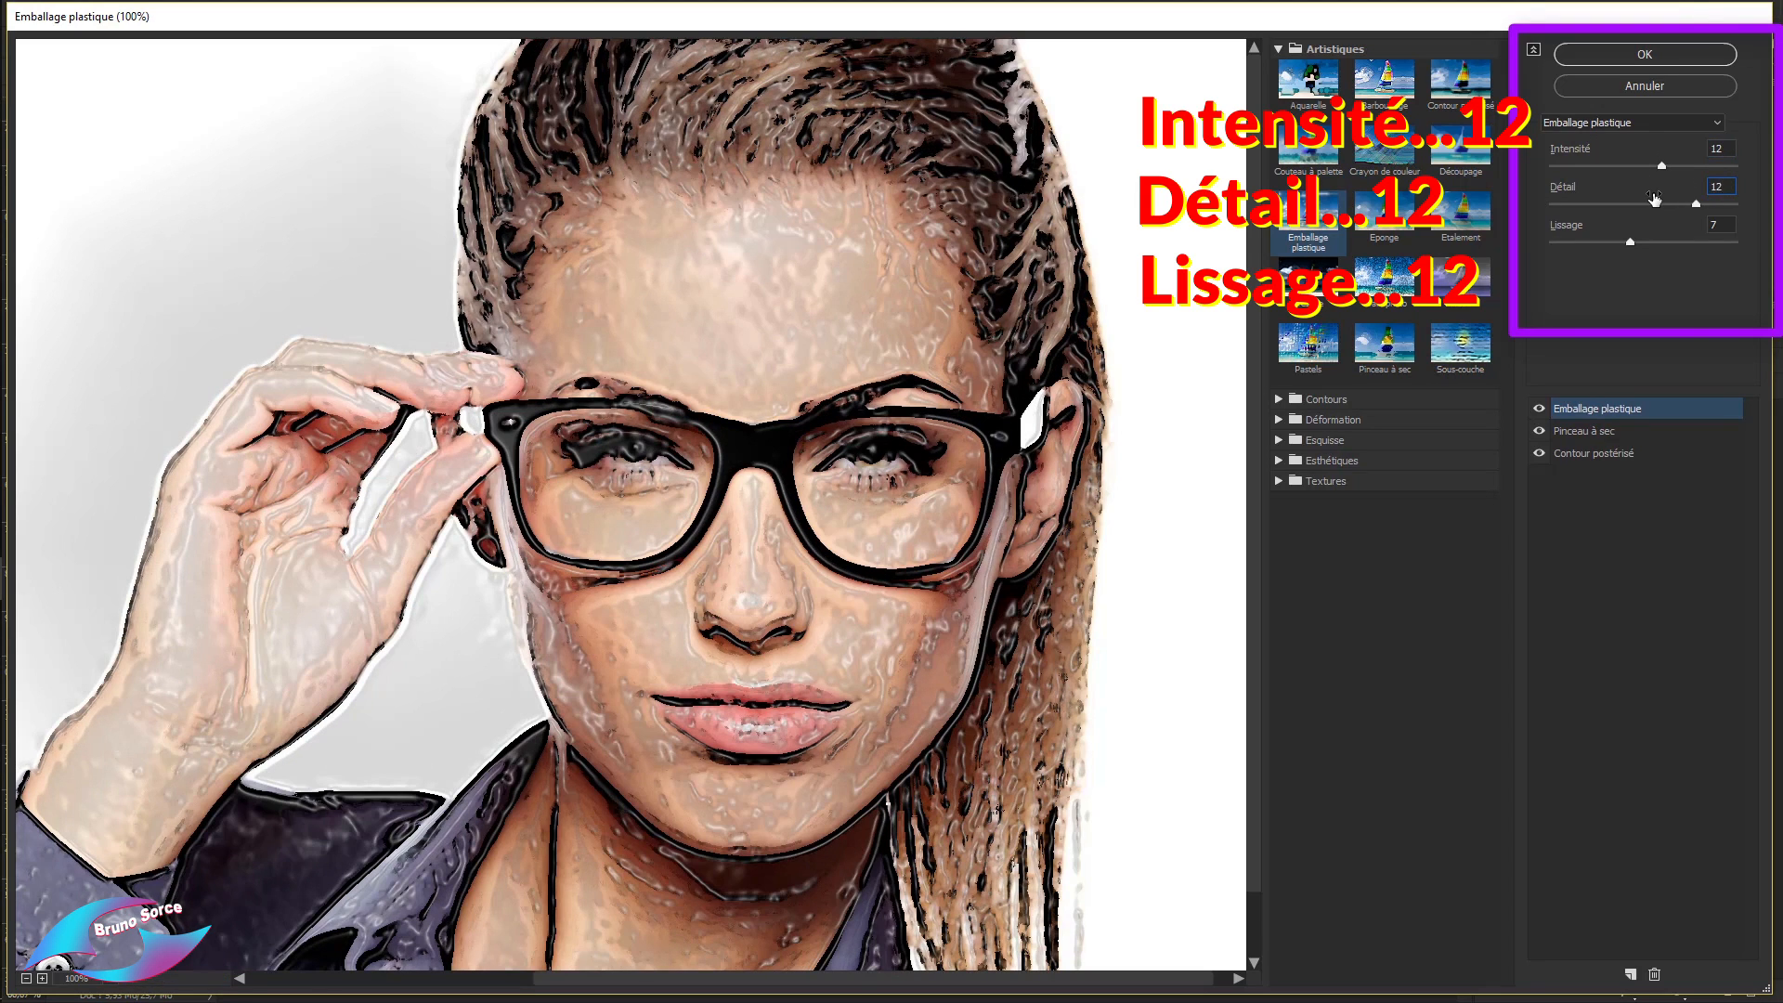
double_click(1720, 225)
text(12)
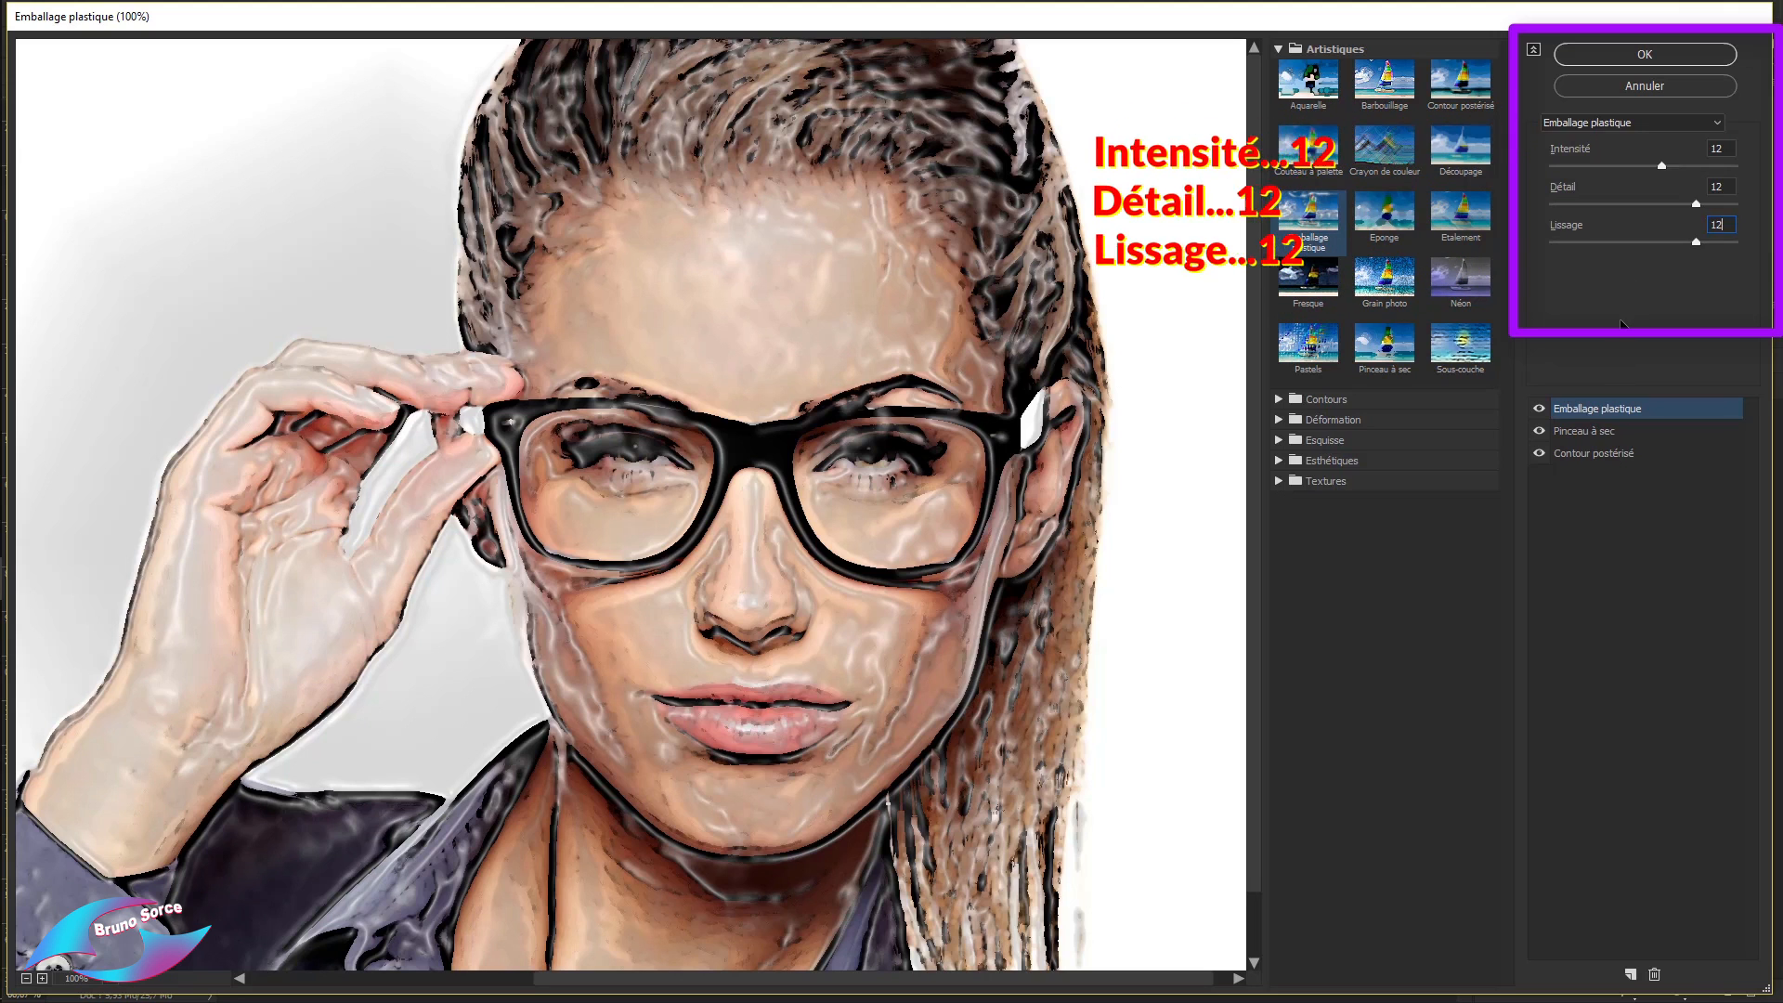
click(1644, 55)
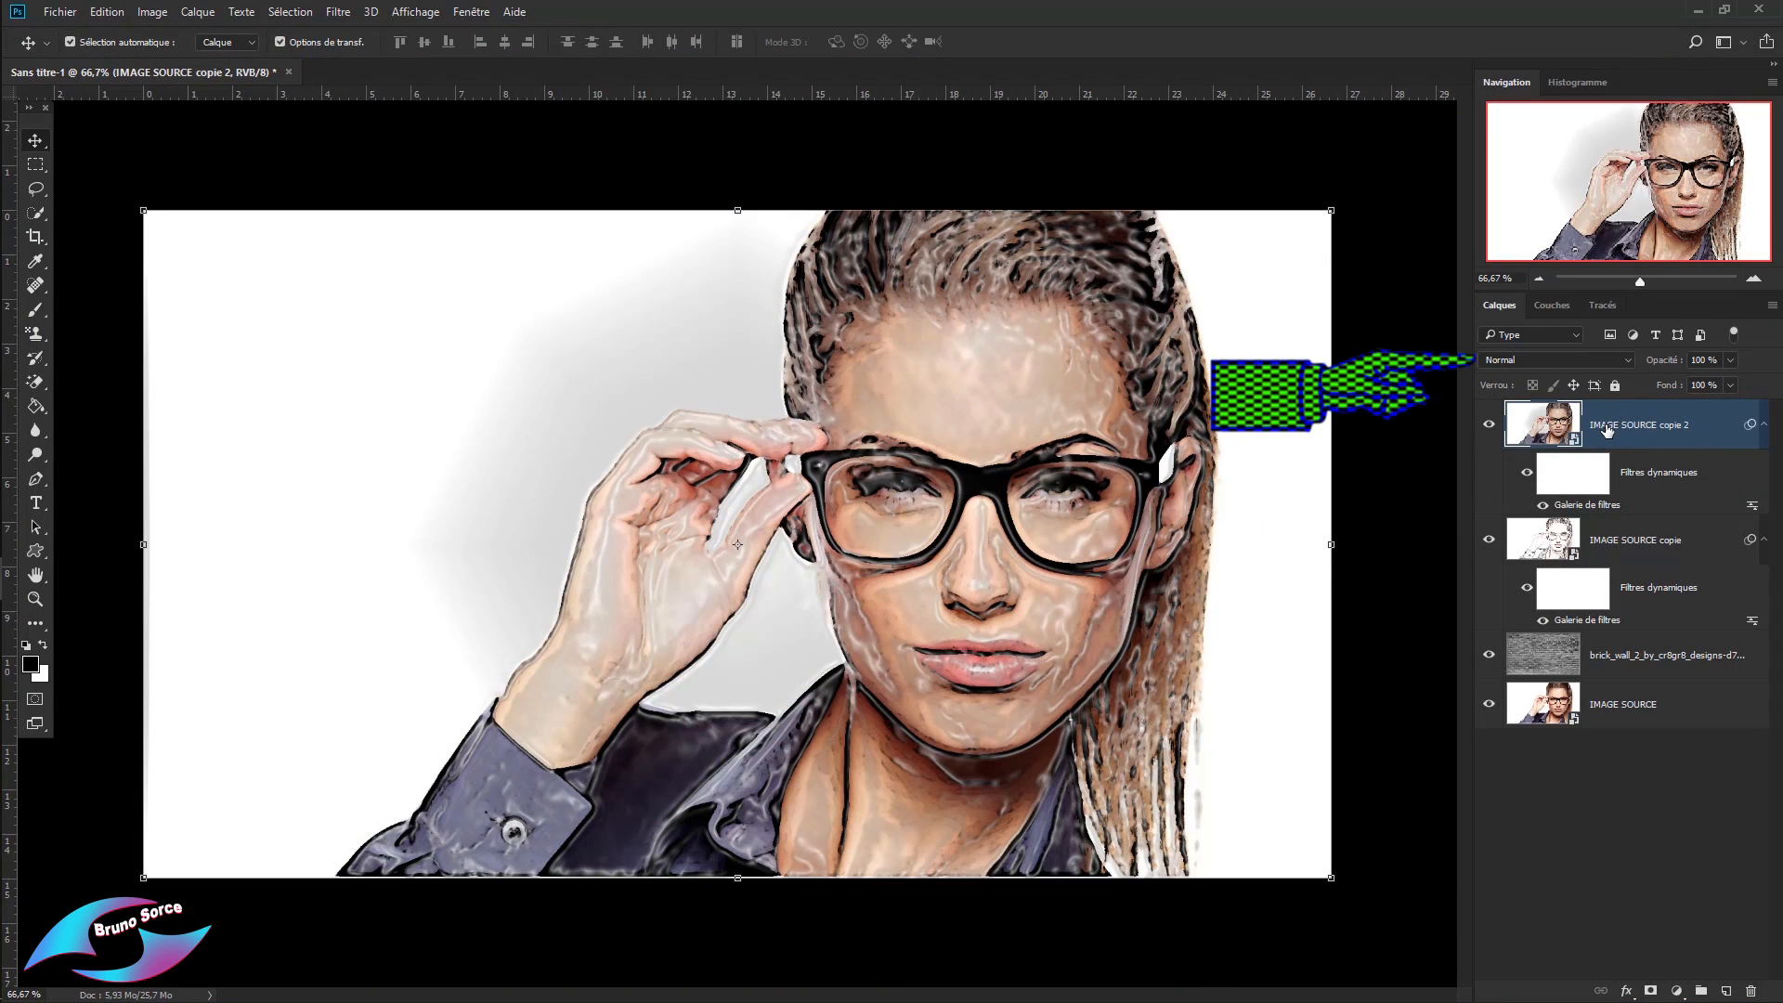
Set the blend mode of the IMAGE SOURCE copie 2 layer to Lumière tamisée.
click(1561, 362)
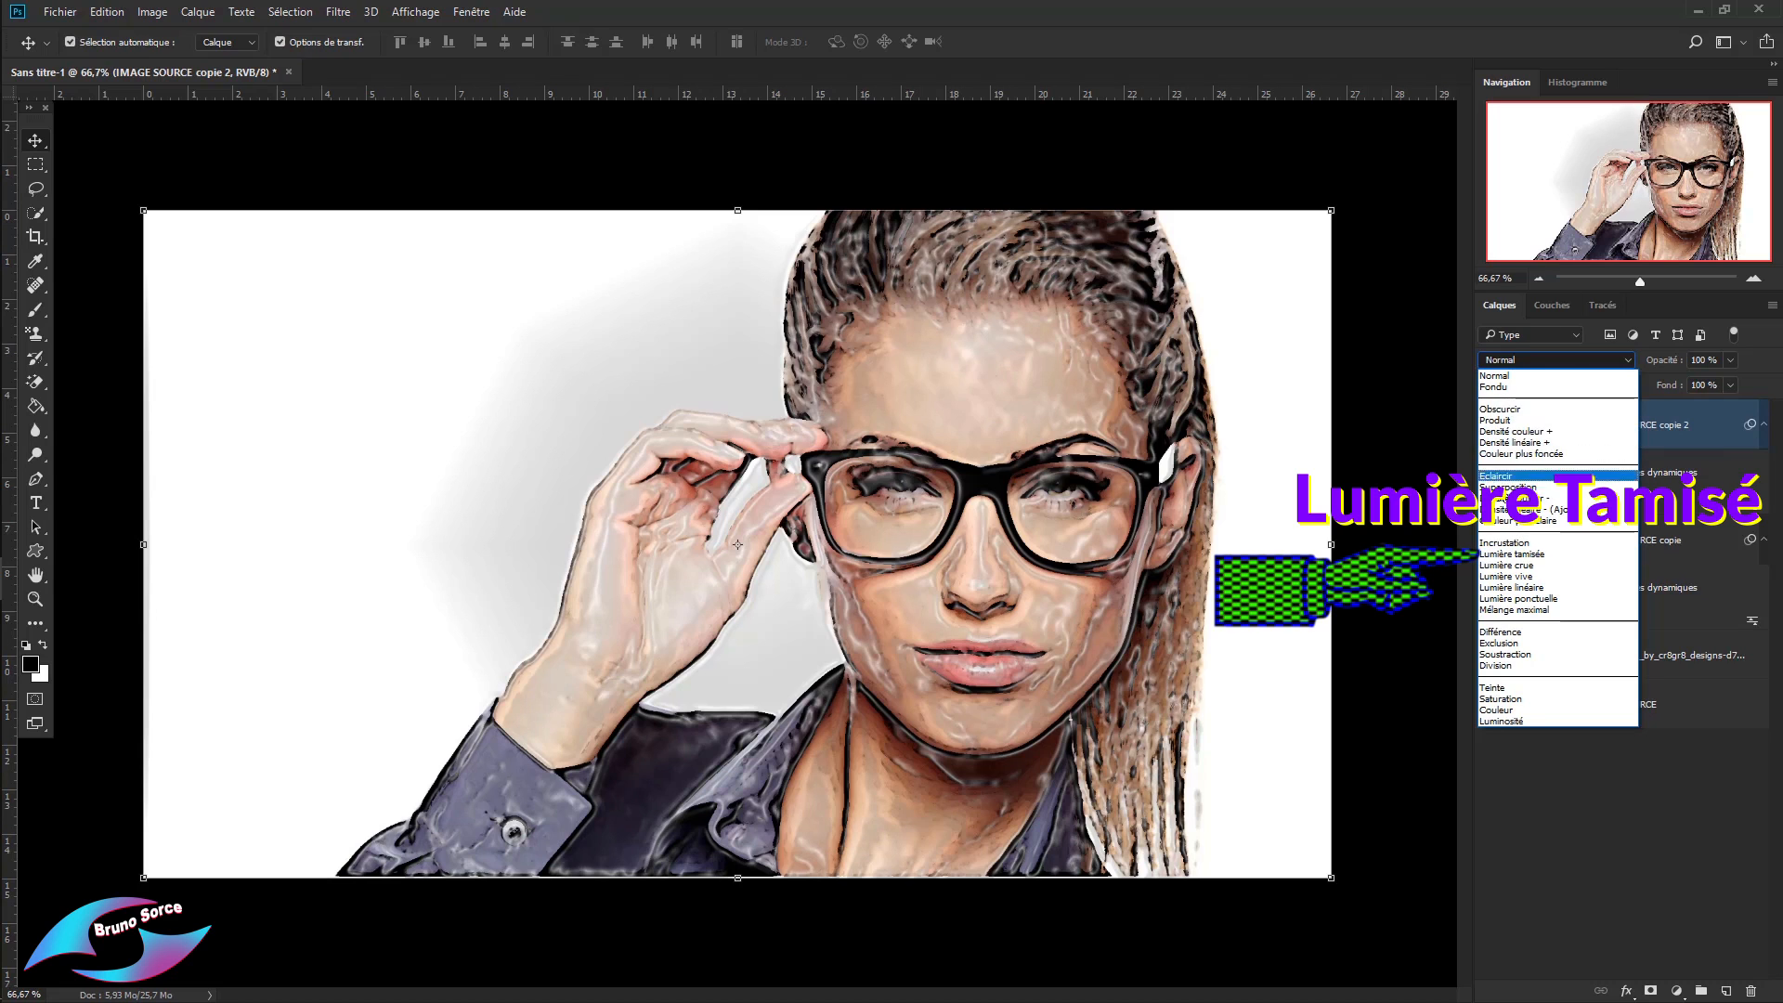
click(1502, 556)
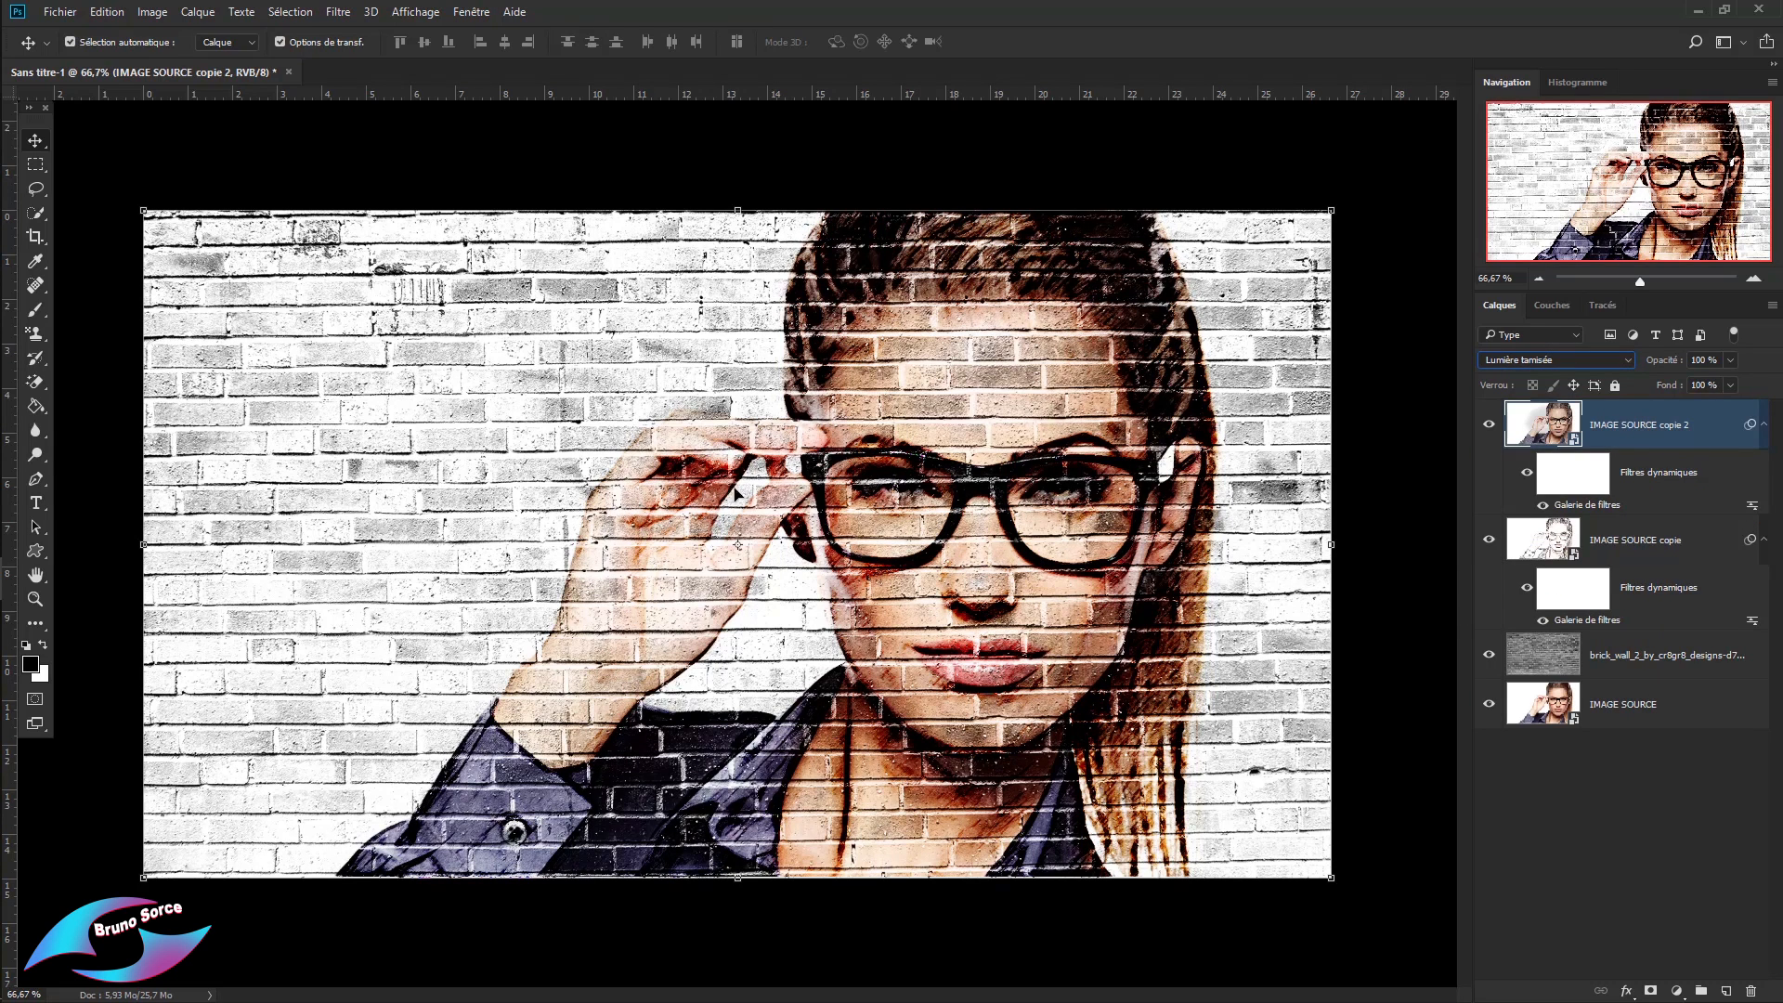
Embed the graffiti-wall-texture-free-1 image and scale it proportionally from its centre to about 31.2% so it covers the canvas.
click(65, 12)
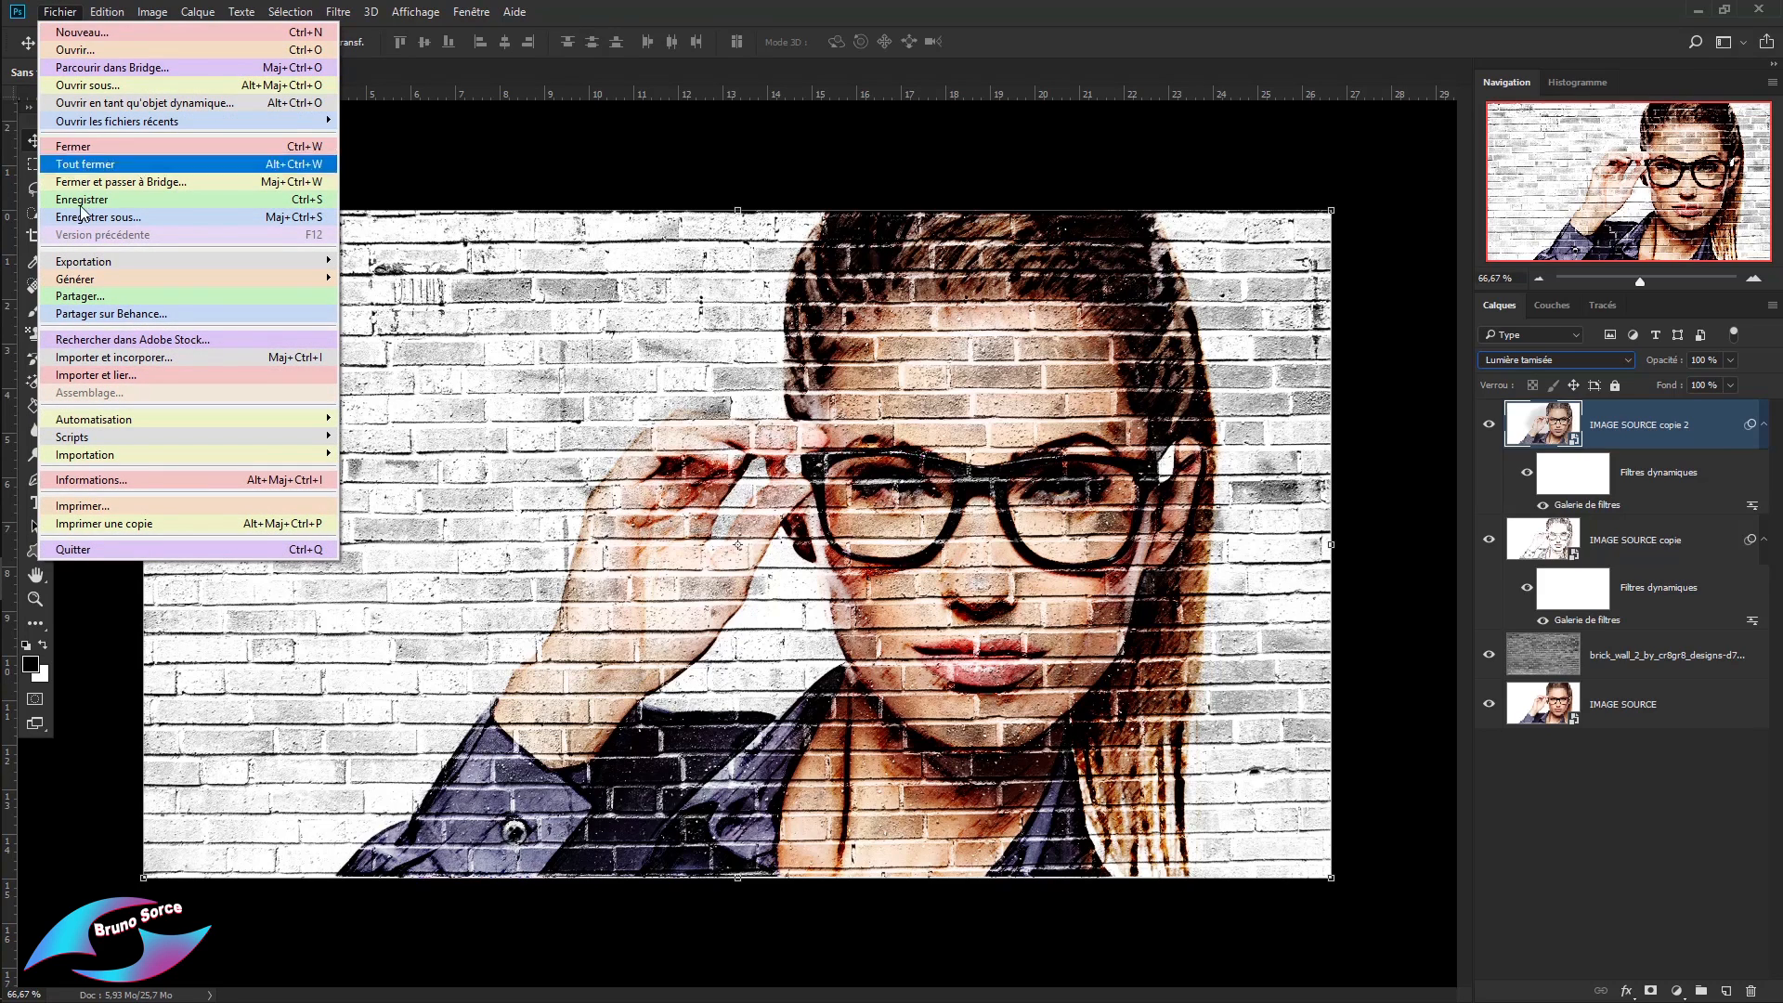
click(96, 356)
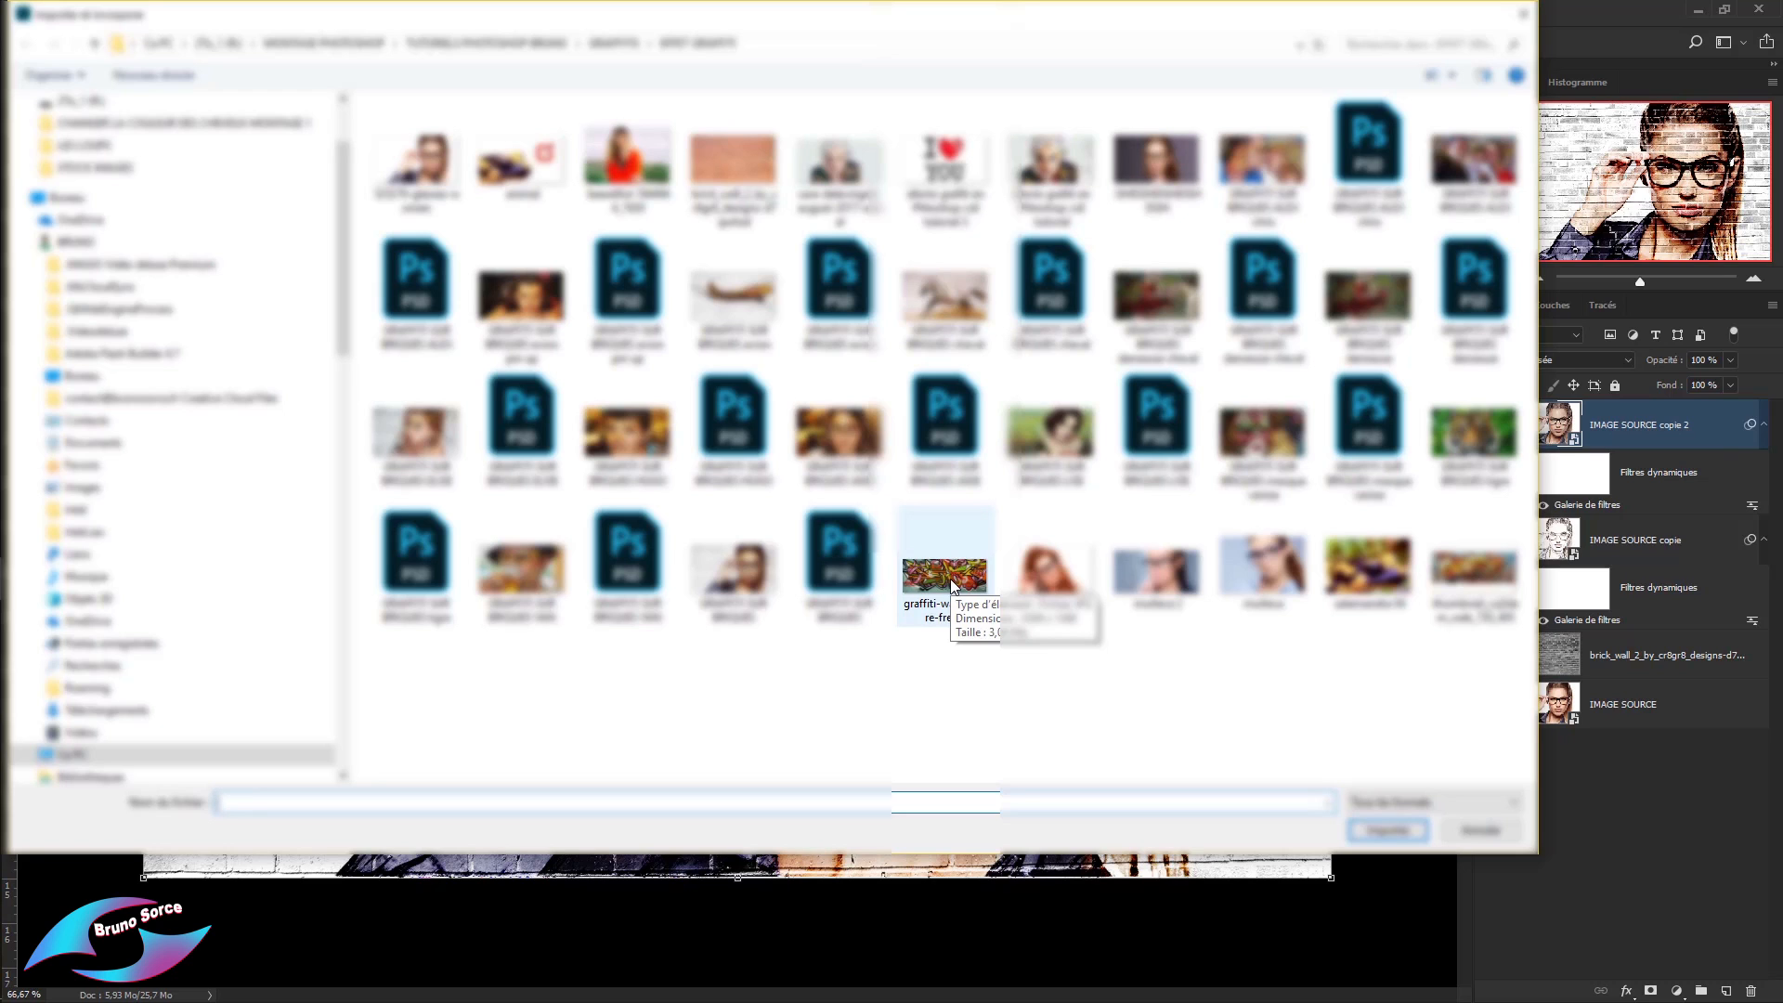
double_click(950, 577)
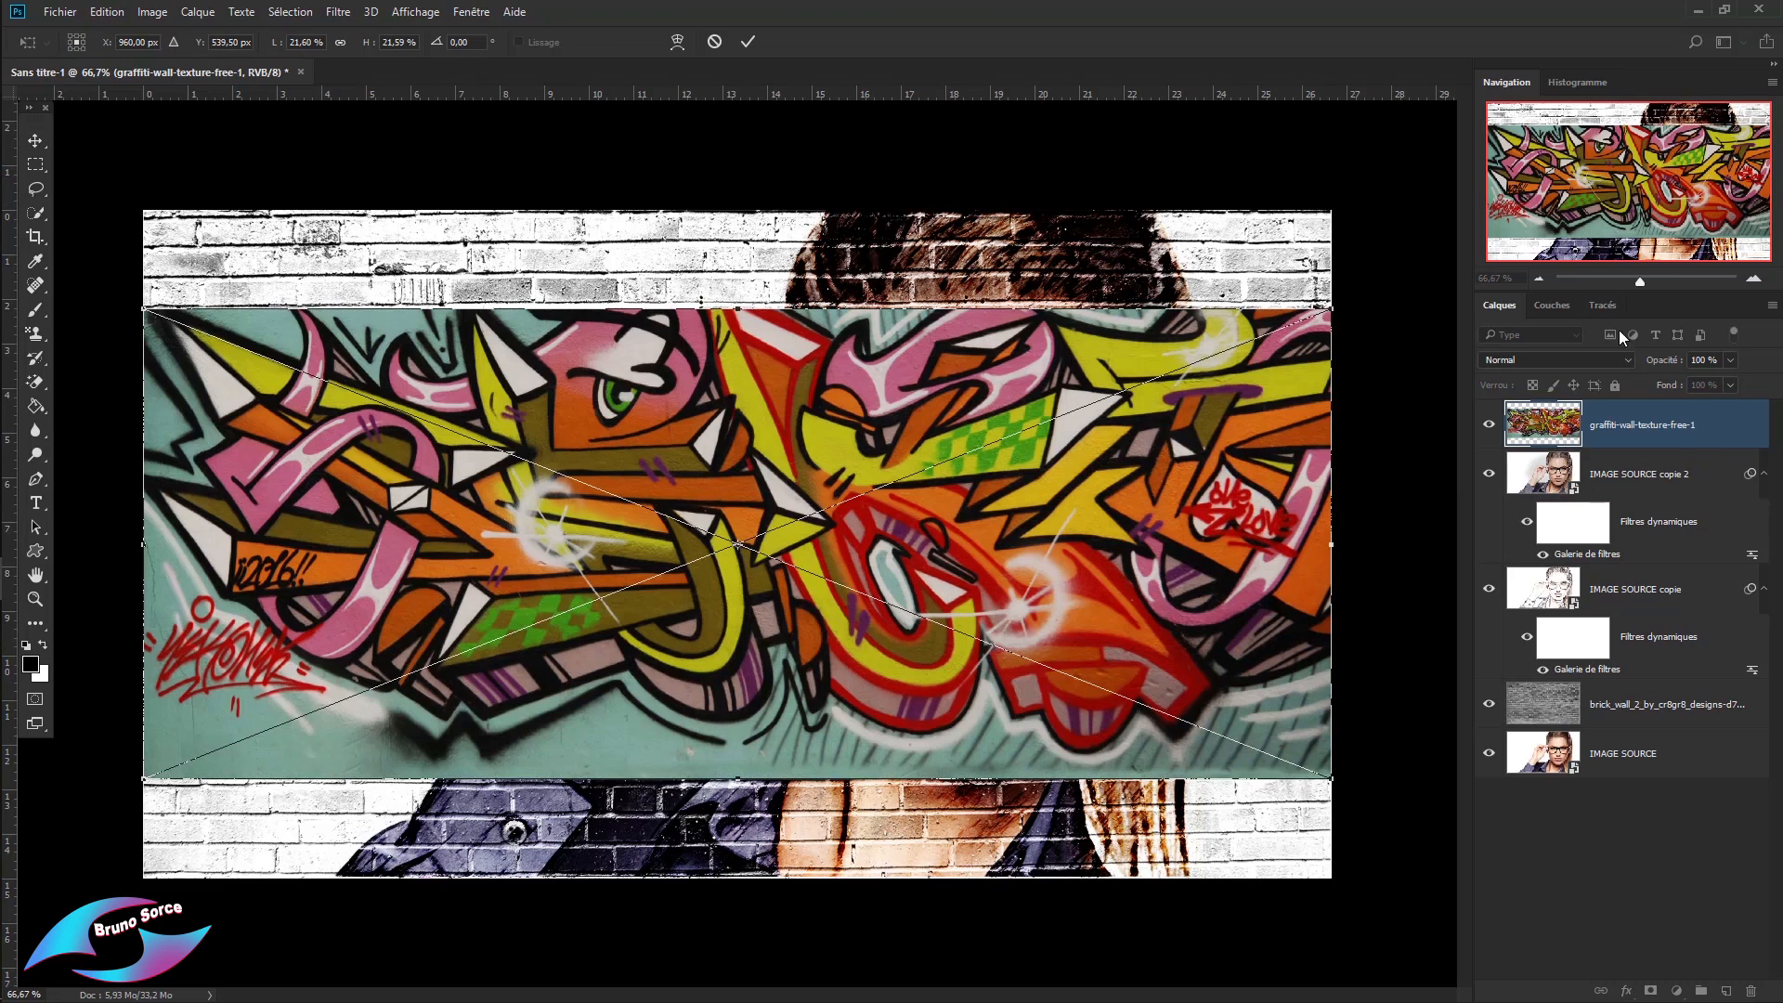
drag(1639, 282, 1632, 288)
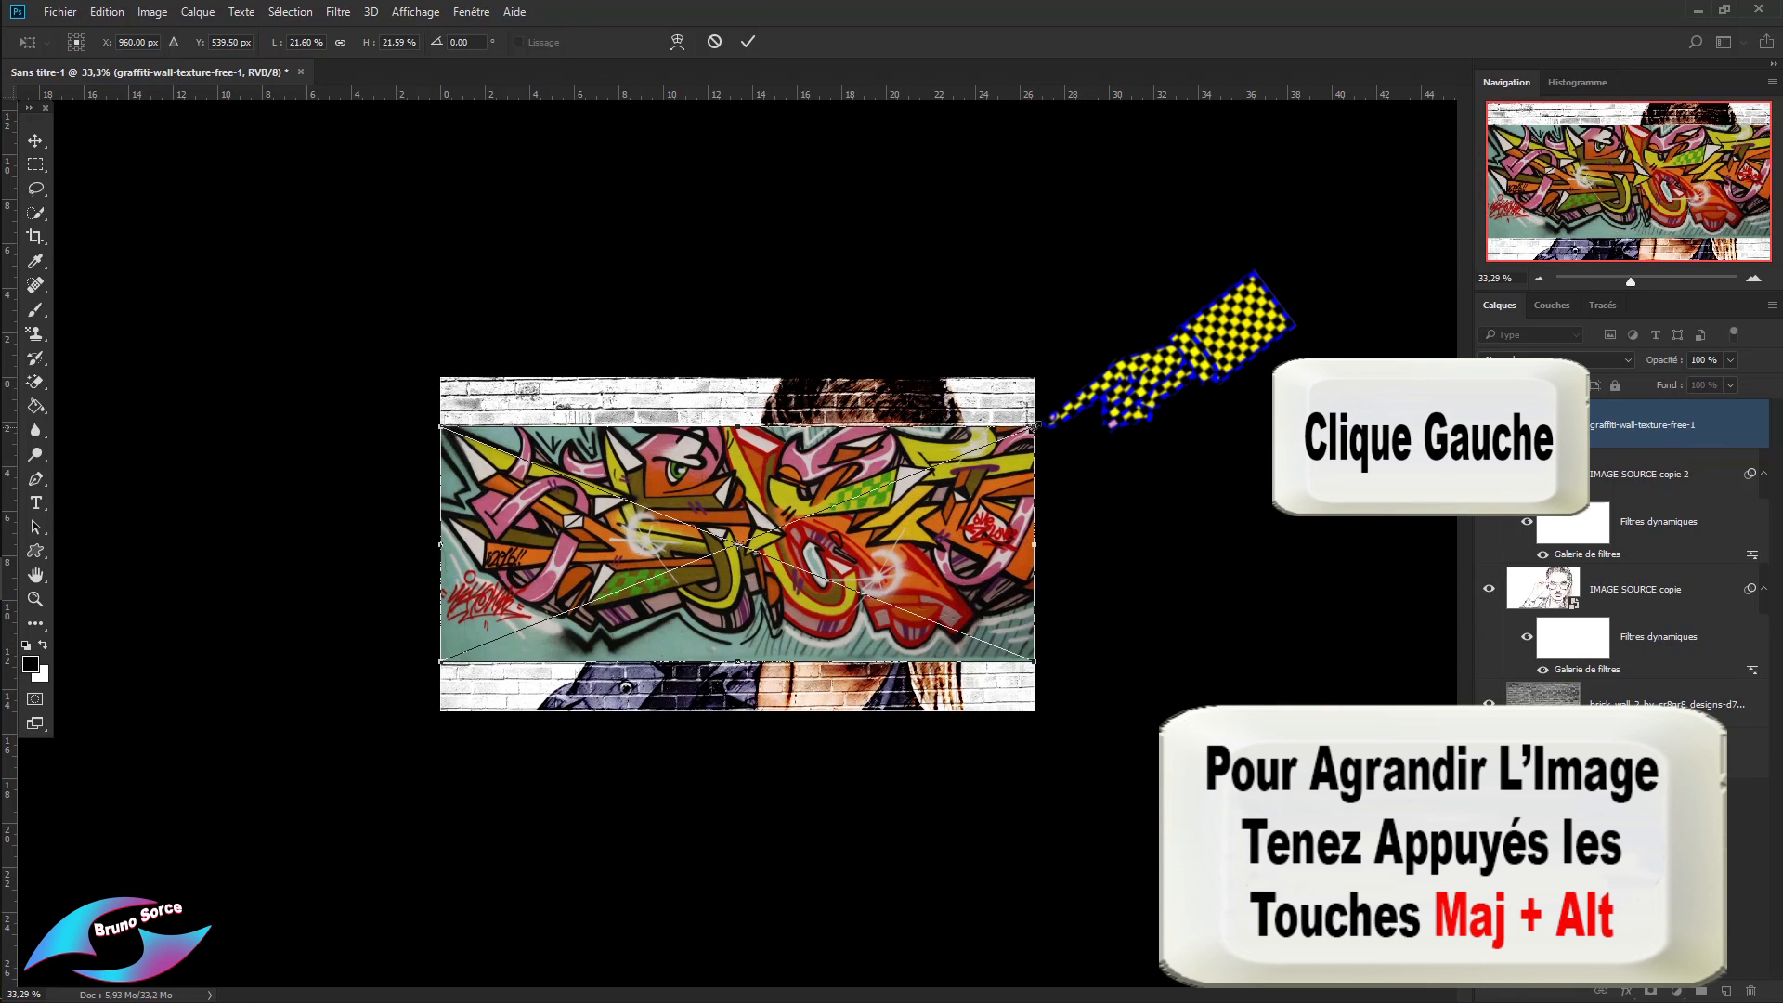
drag(1034, 426, 1165, 374)
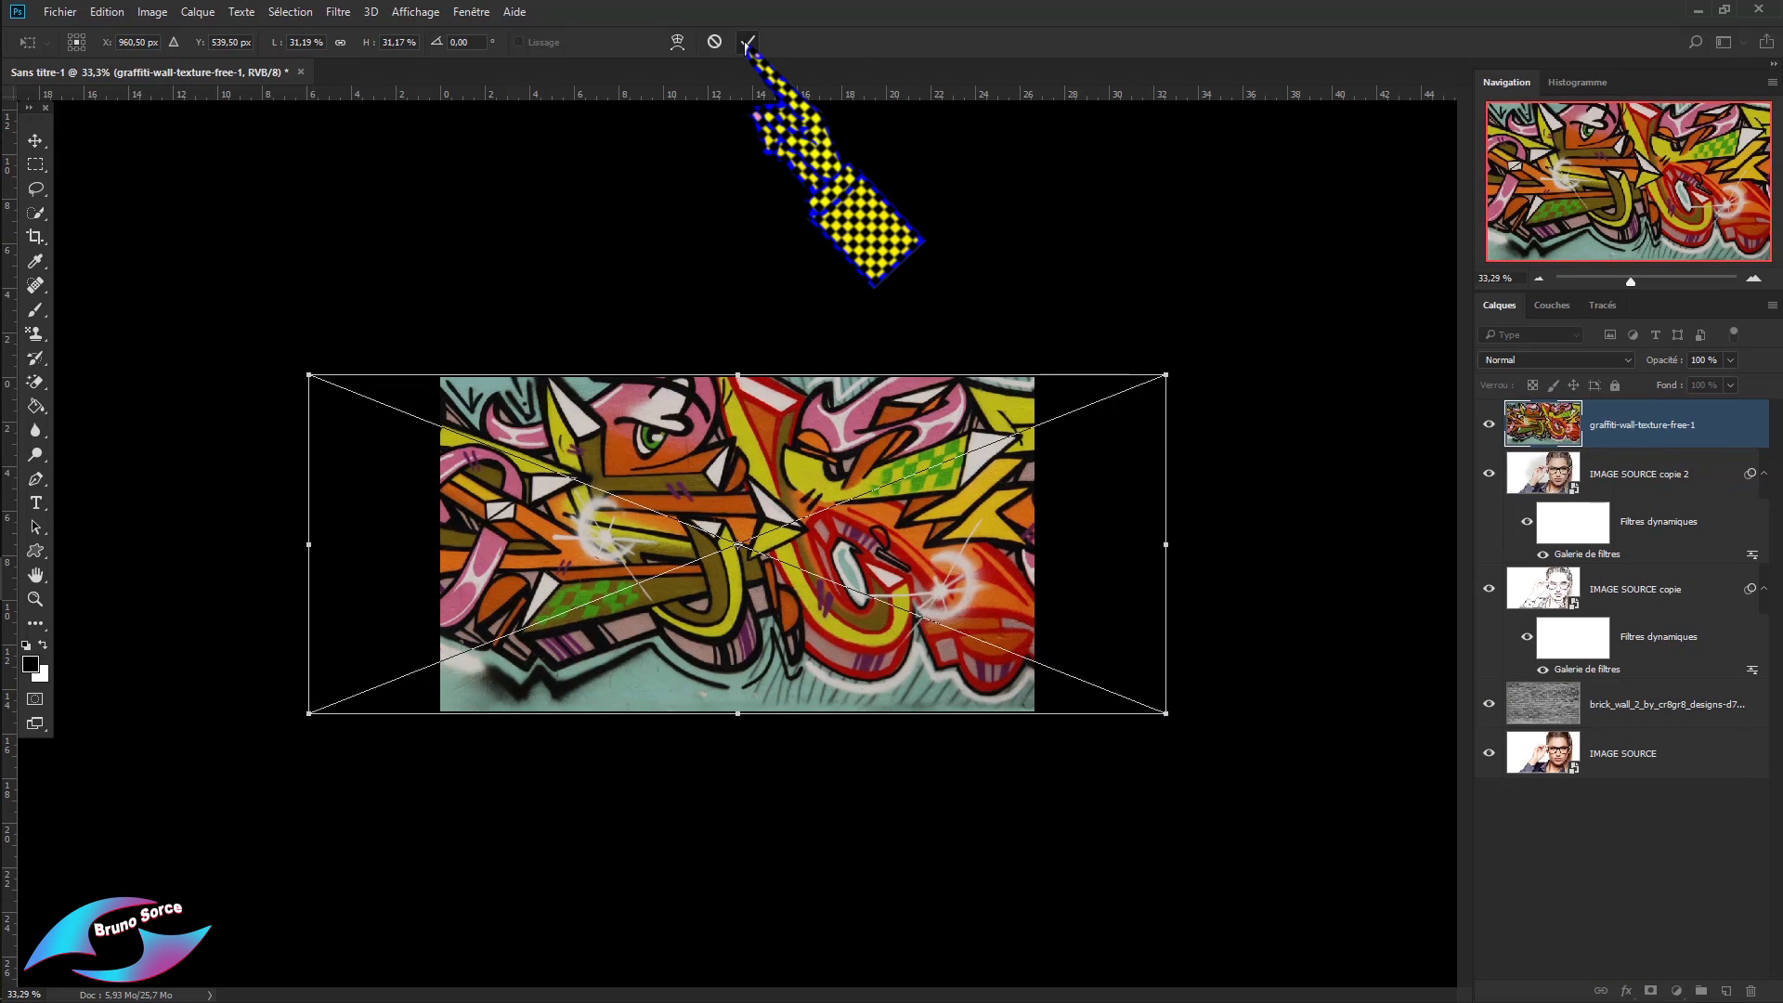
click(748, 42)
Clip the graffiti texture to the IMAGE SOURCE copie 2 layer and set its blend mode to Incrustation.
key(ctrl+0)
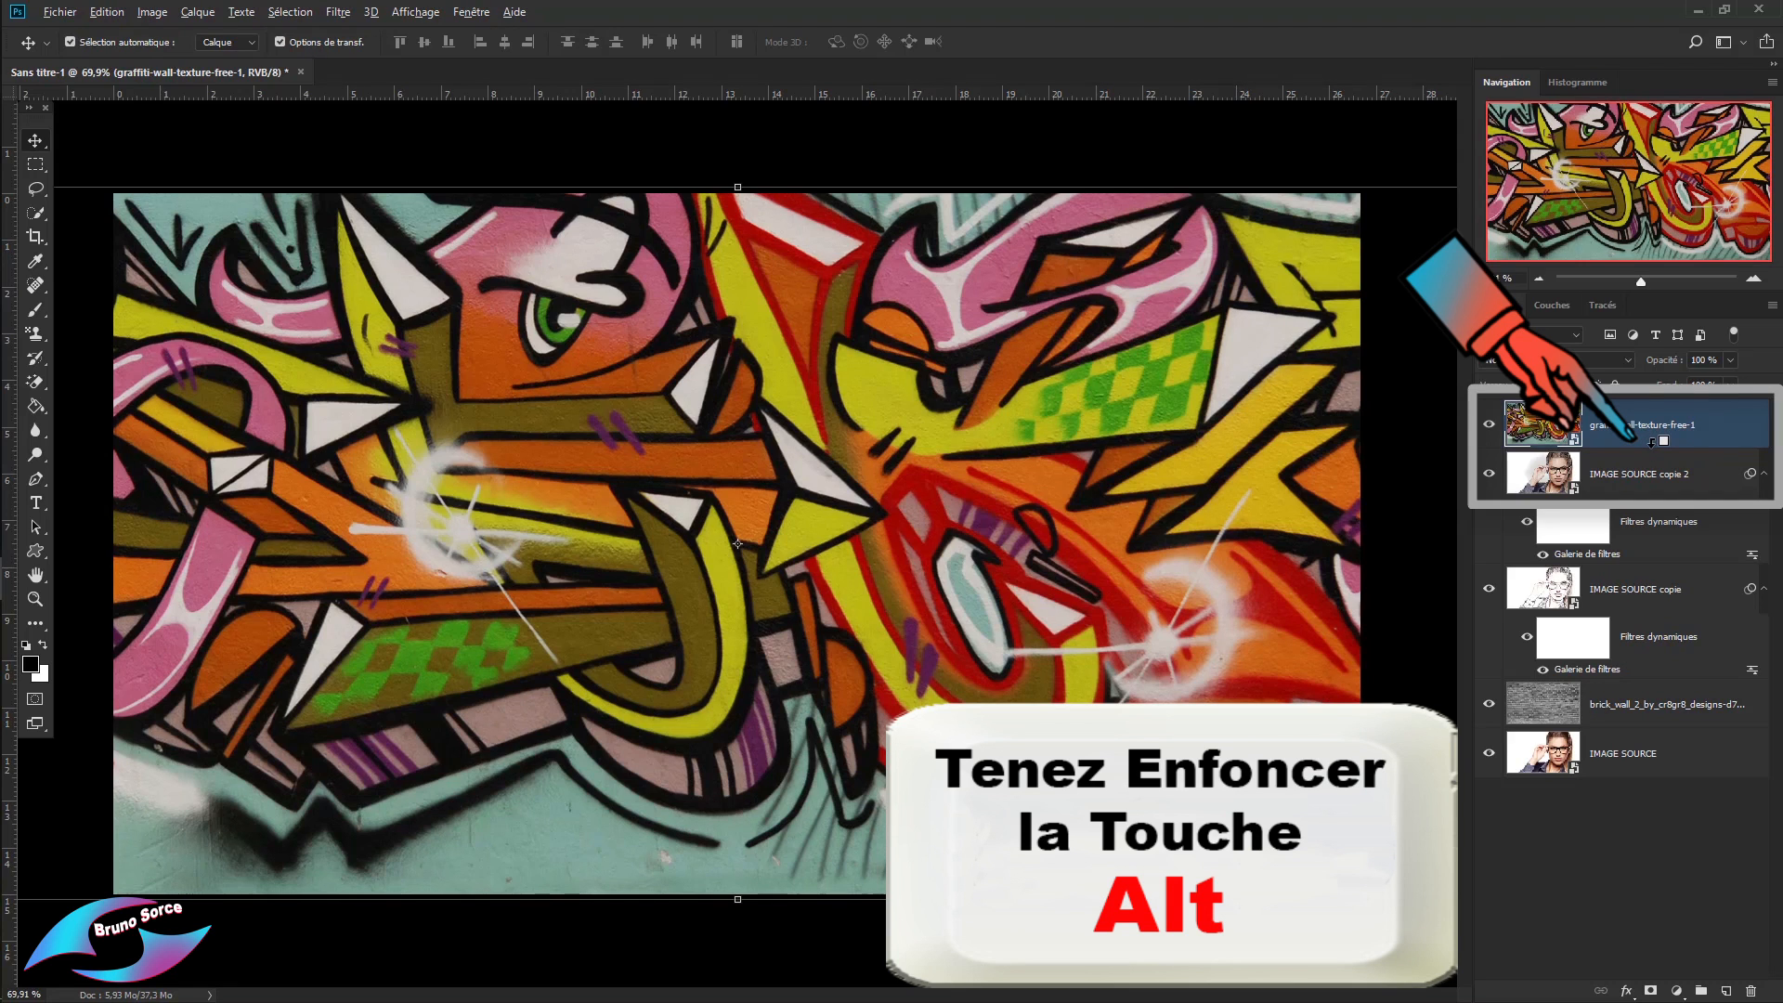
alt+click(1651, 442)
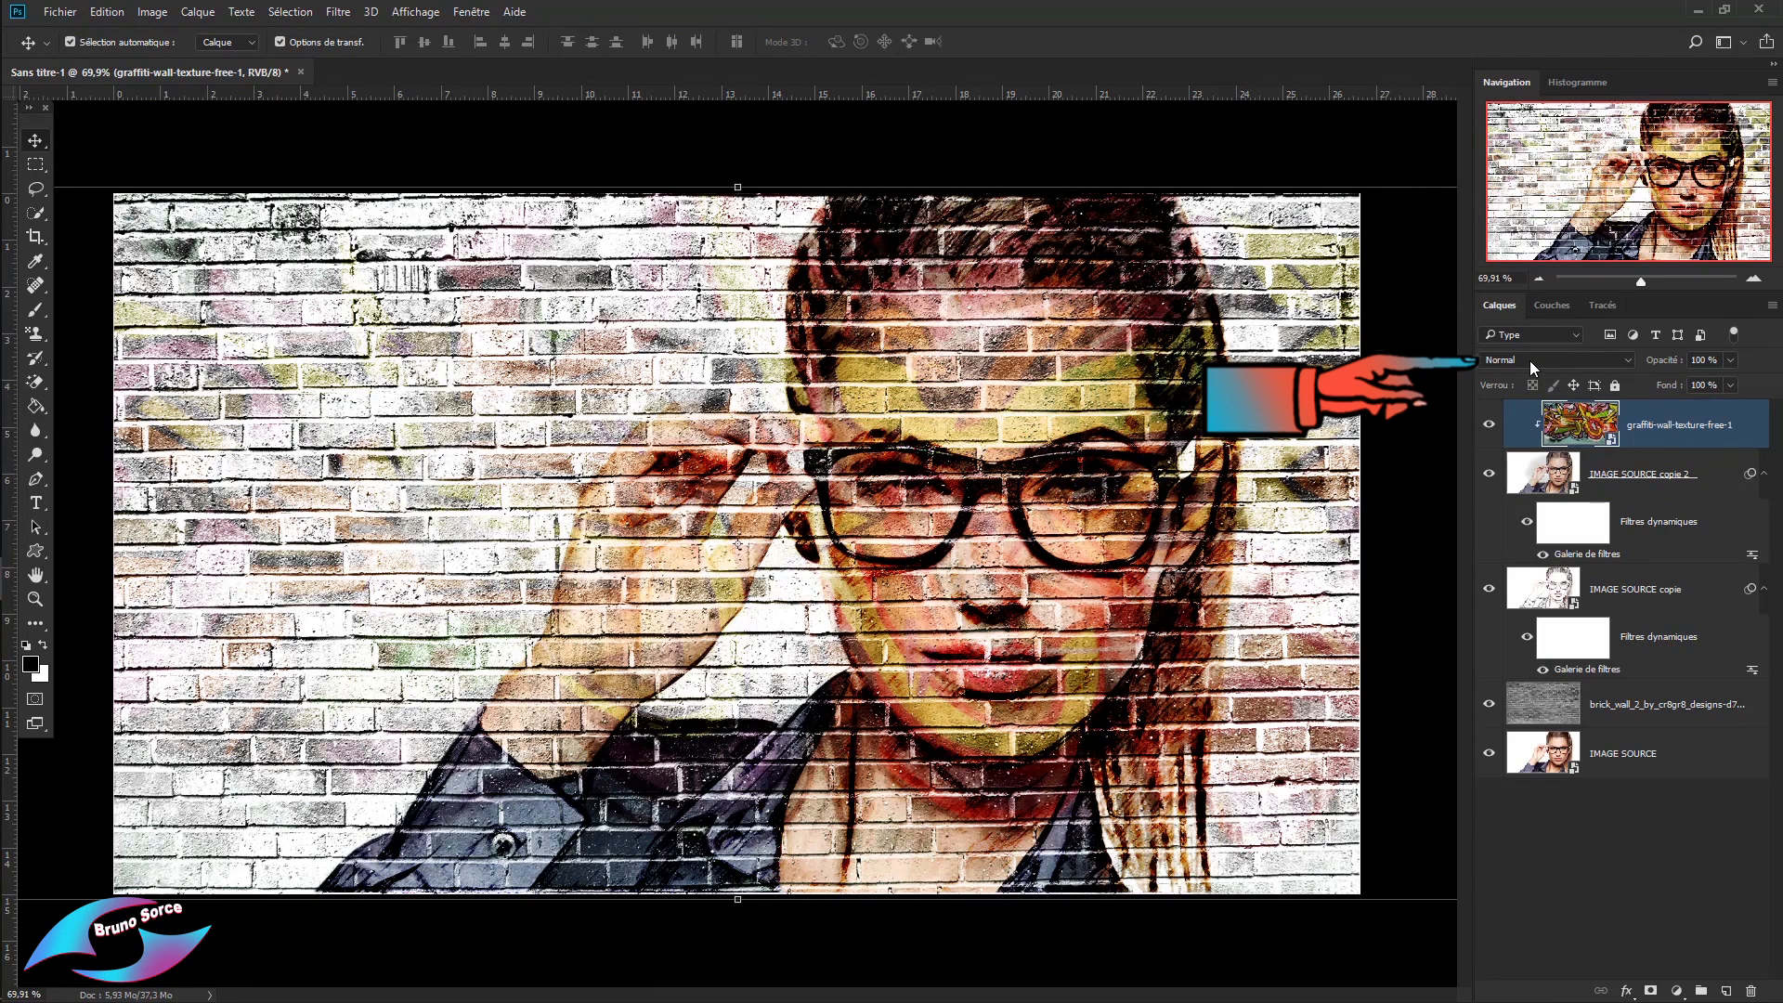
click(1529, 360)
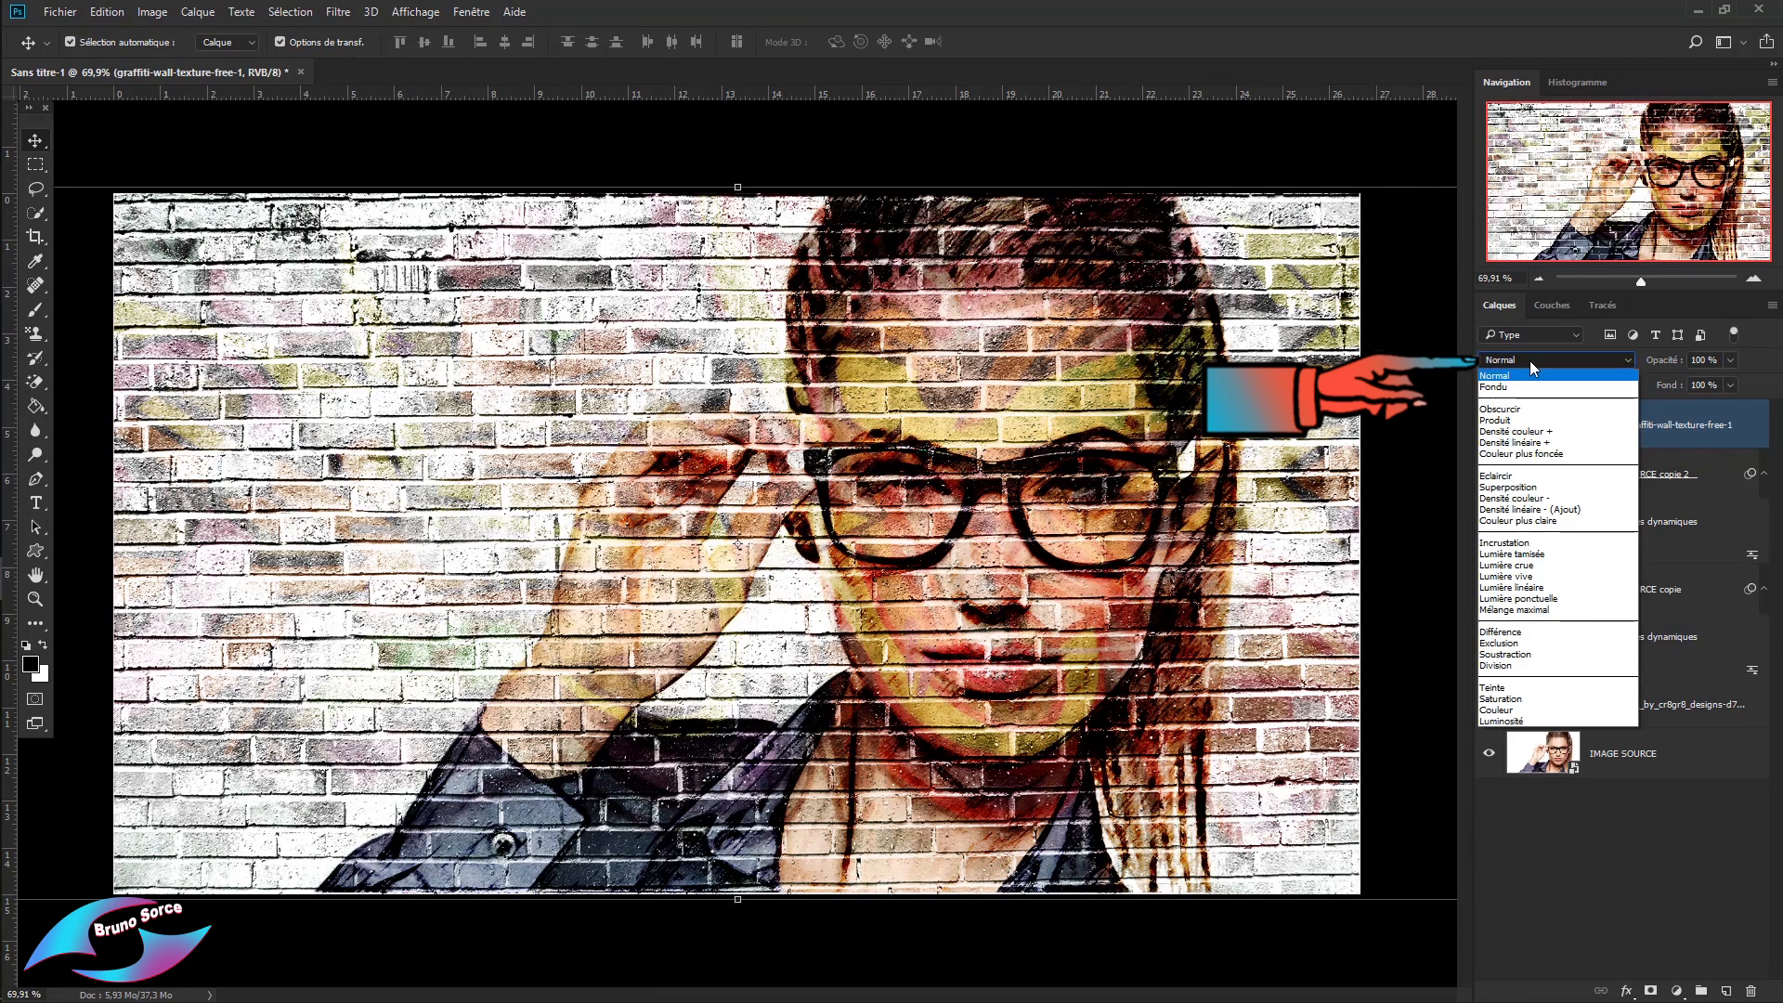
click(1506, 544)
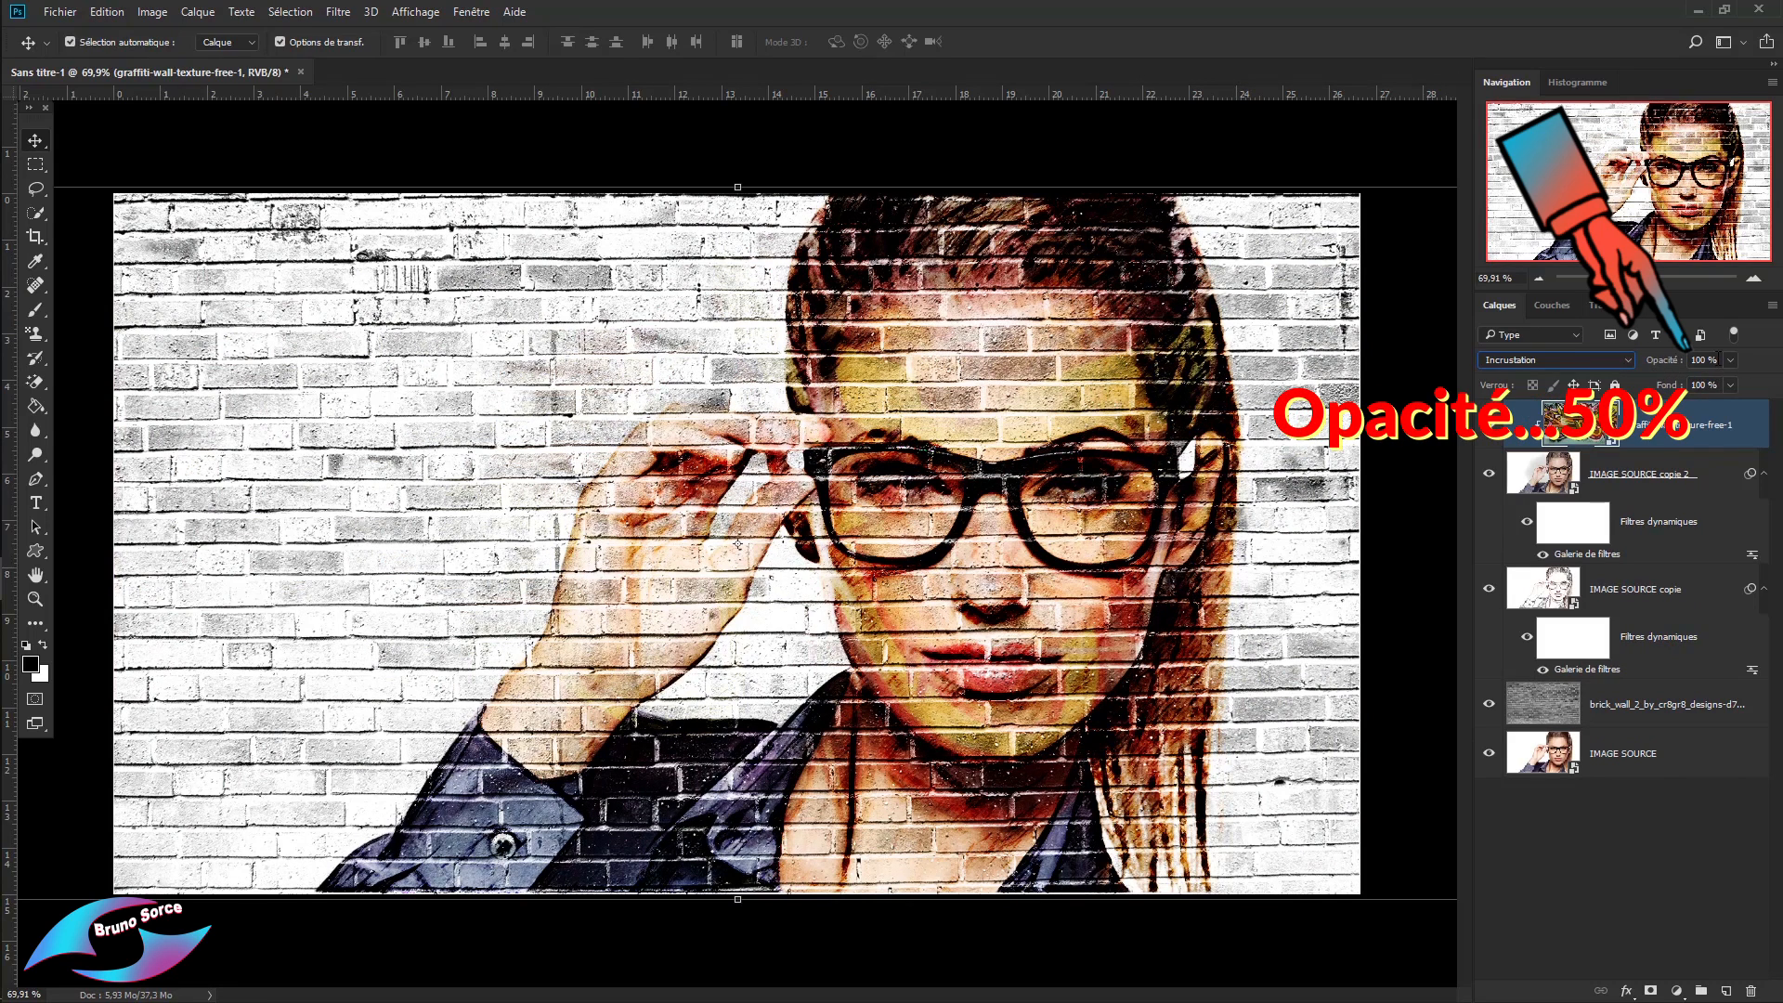
Set the opacity of the graffiti-wall-texture-free-1 layer to 50%.
click(1673, 364)
text(50)
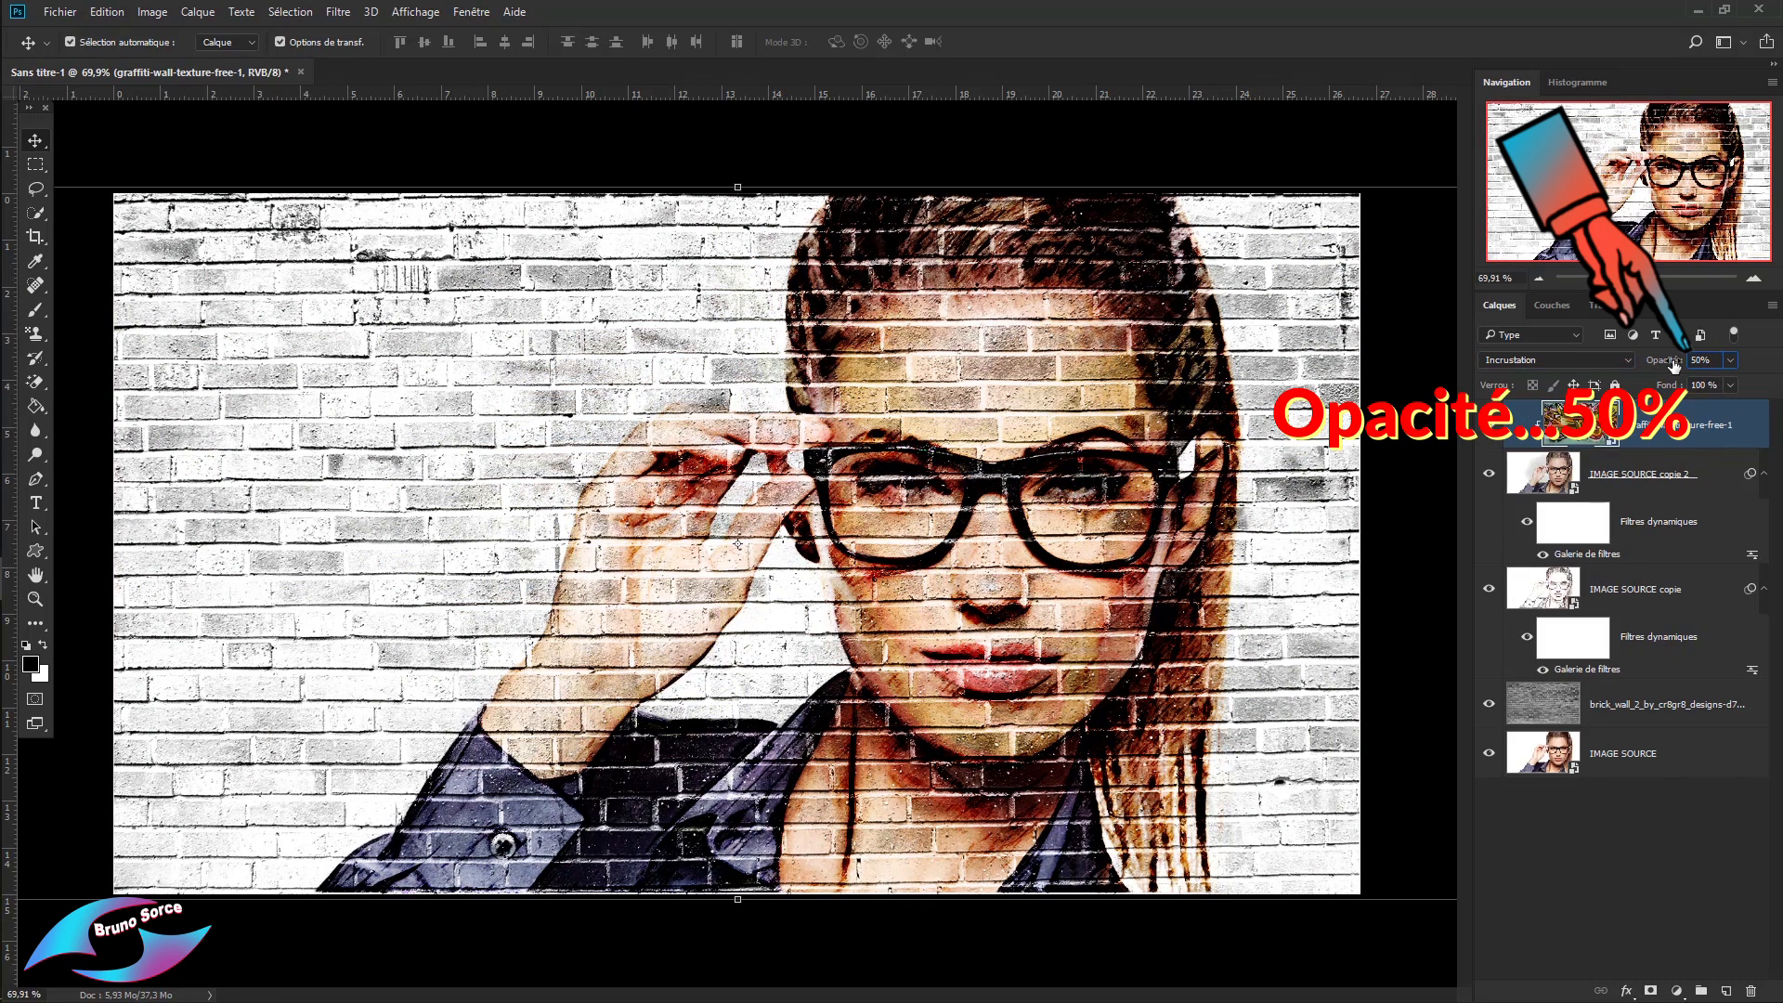
key(Return)
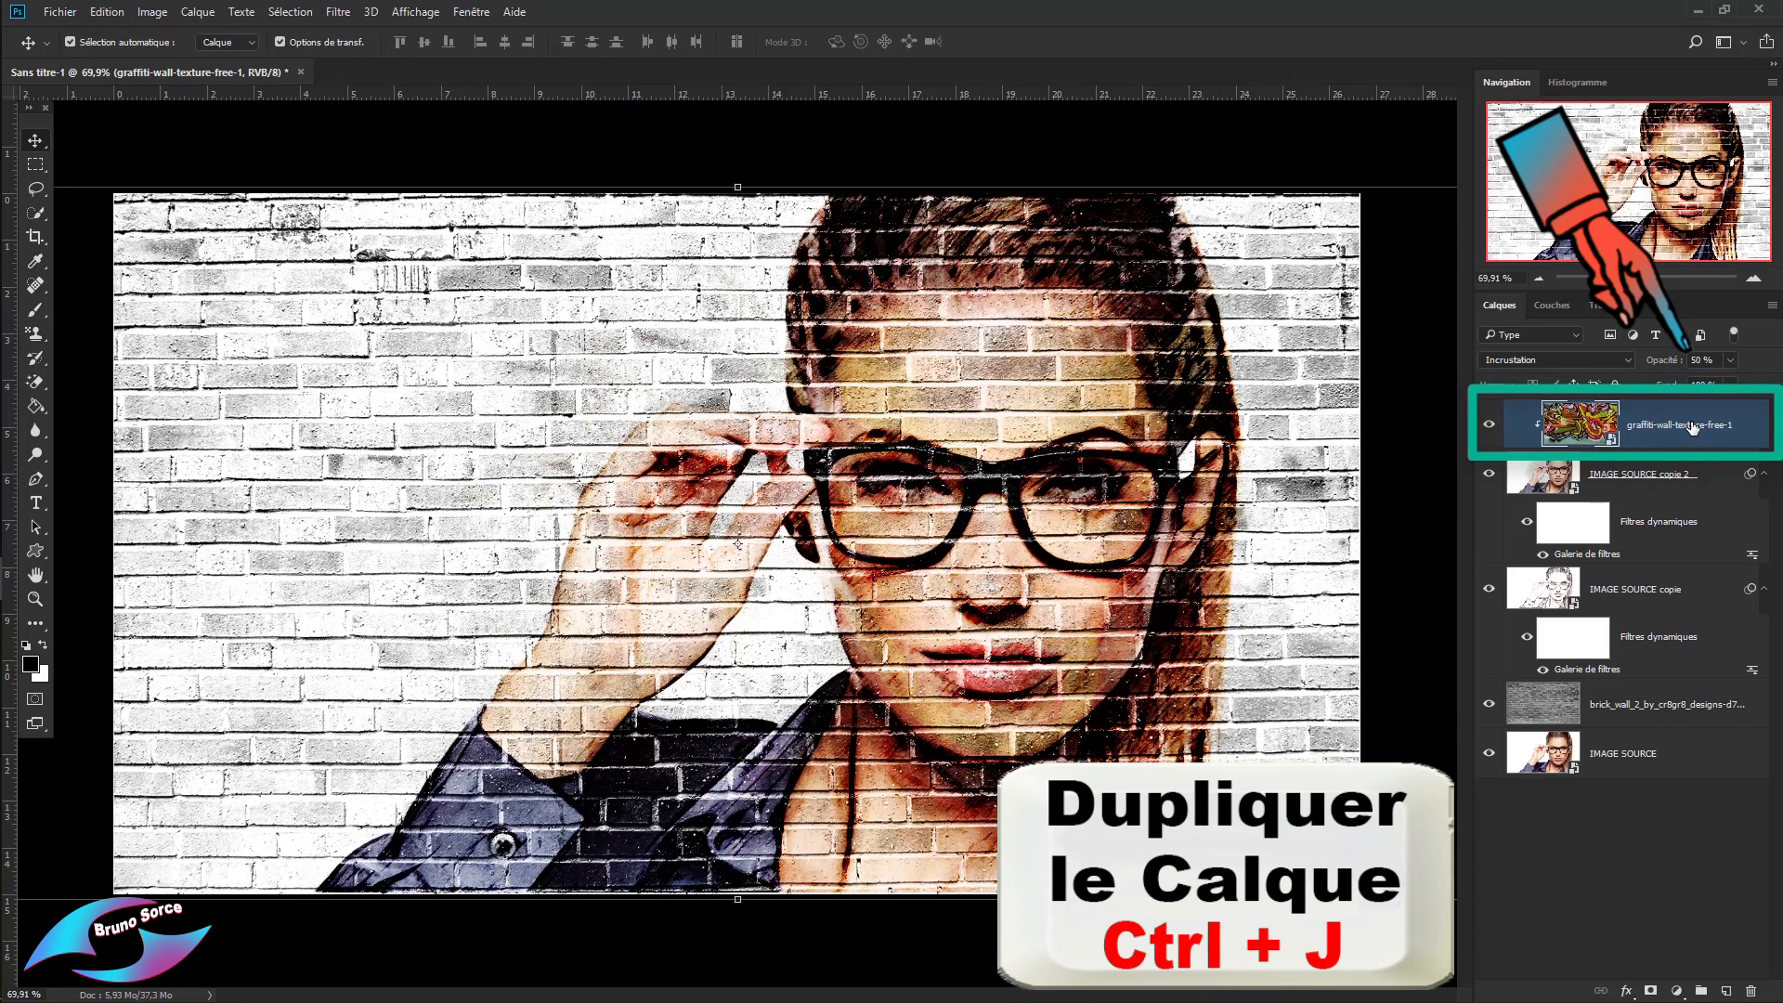
Duplicate the graffiti-wall-texture-free-1 layer as a second clipped layer with the blend mode Eclaircir.
key(ctrl+j)
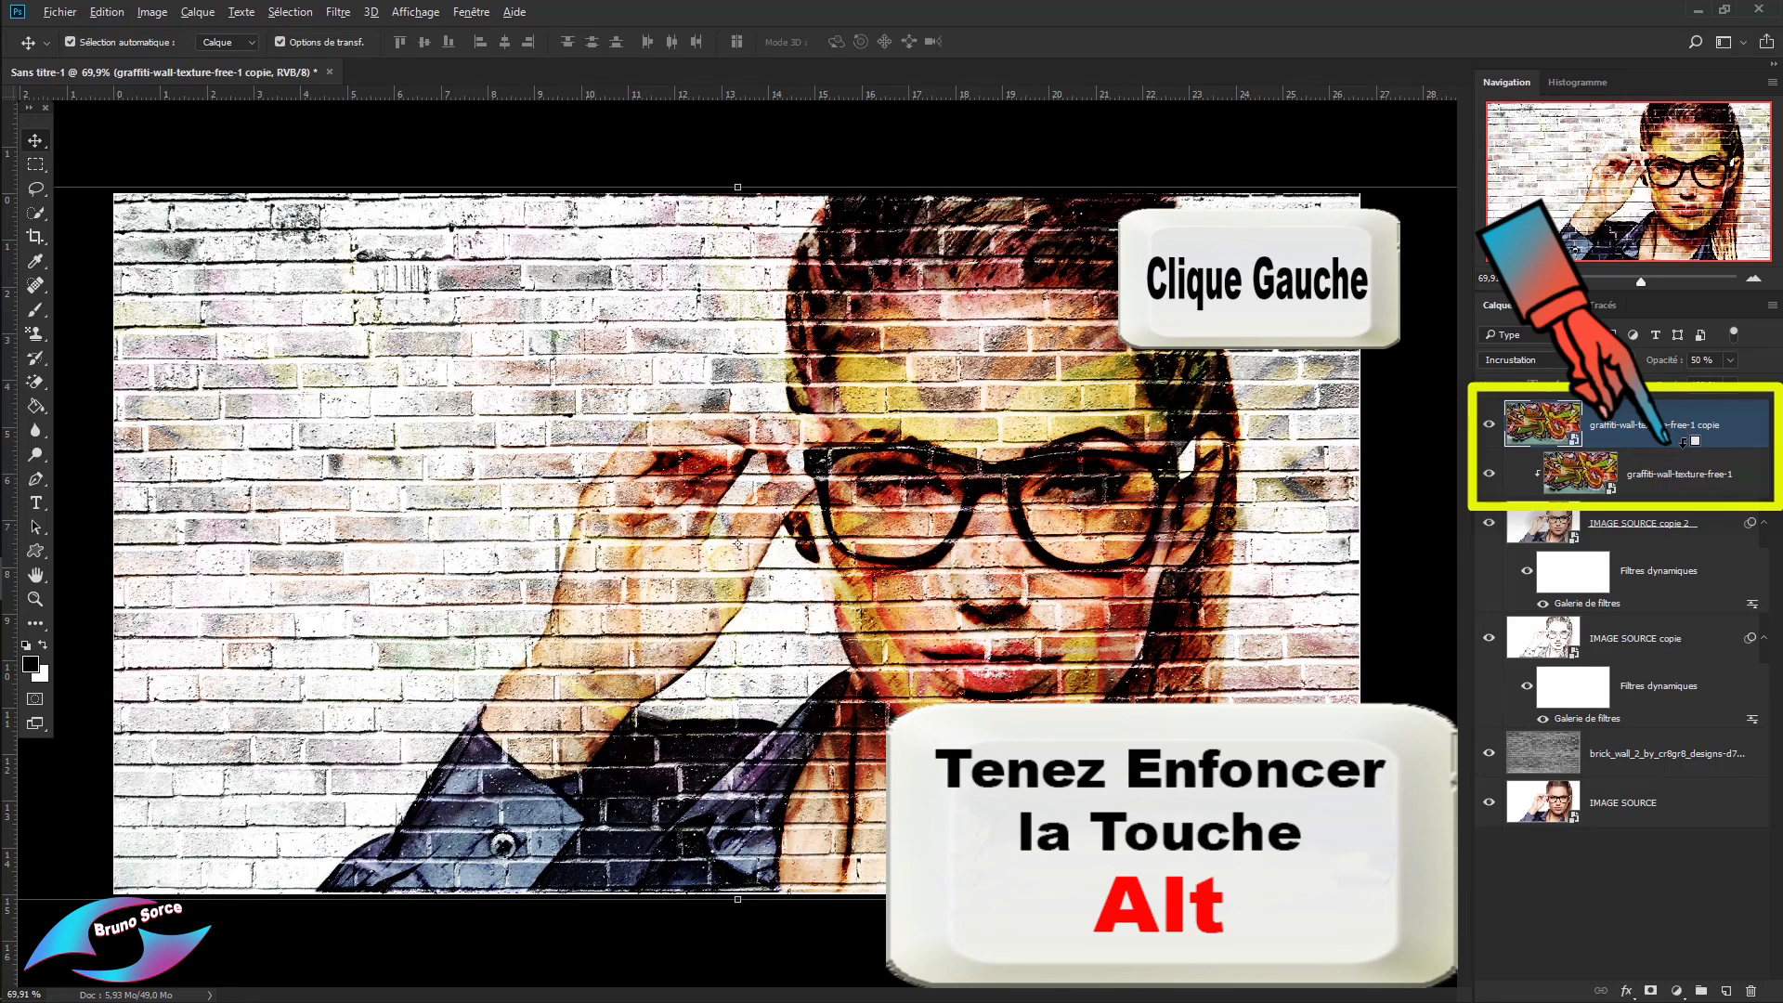
alt+click(1682, 442)
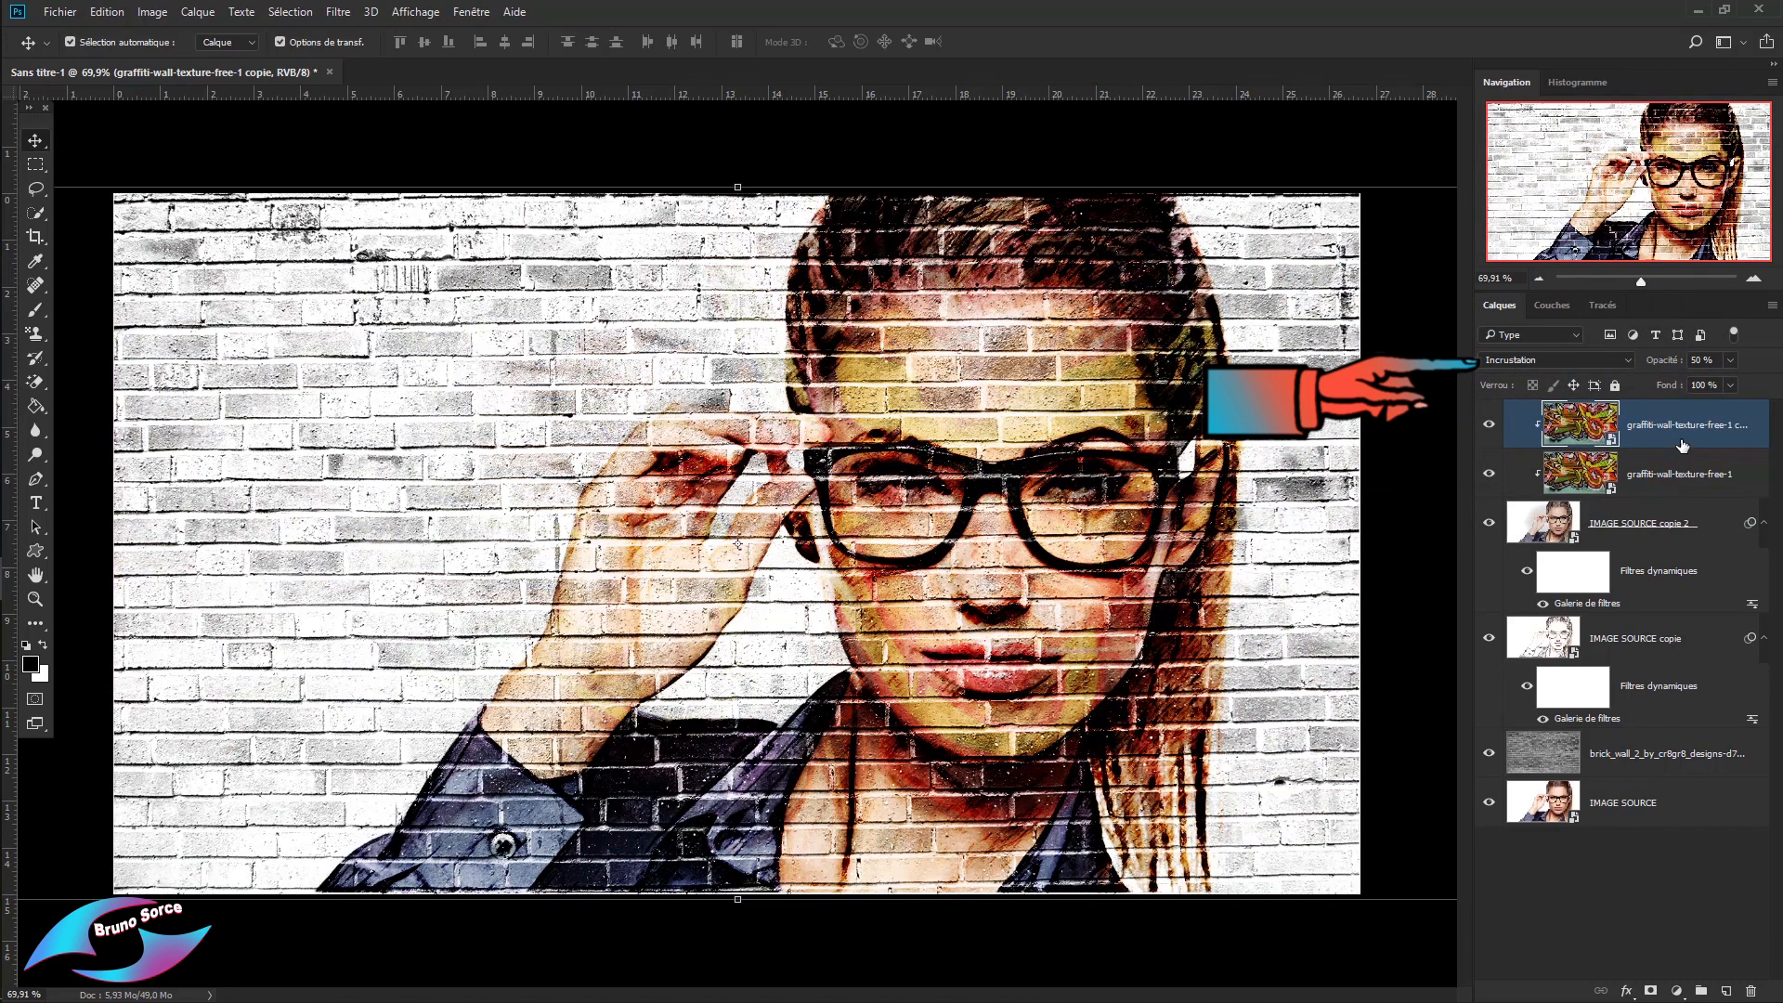
click(1625, 355)
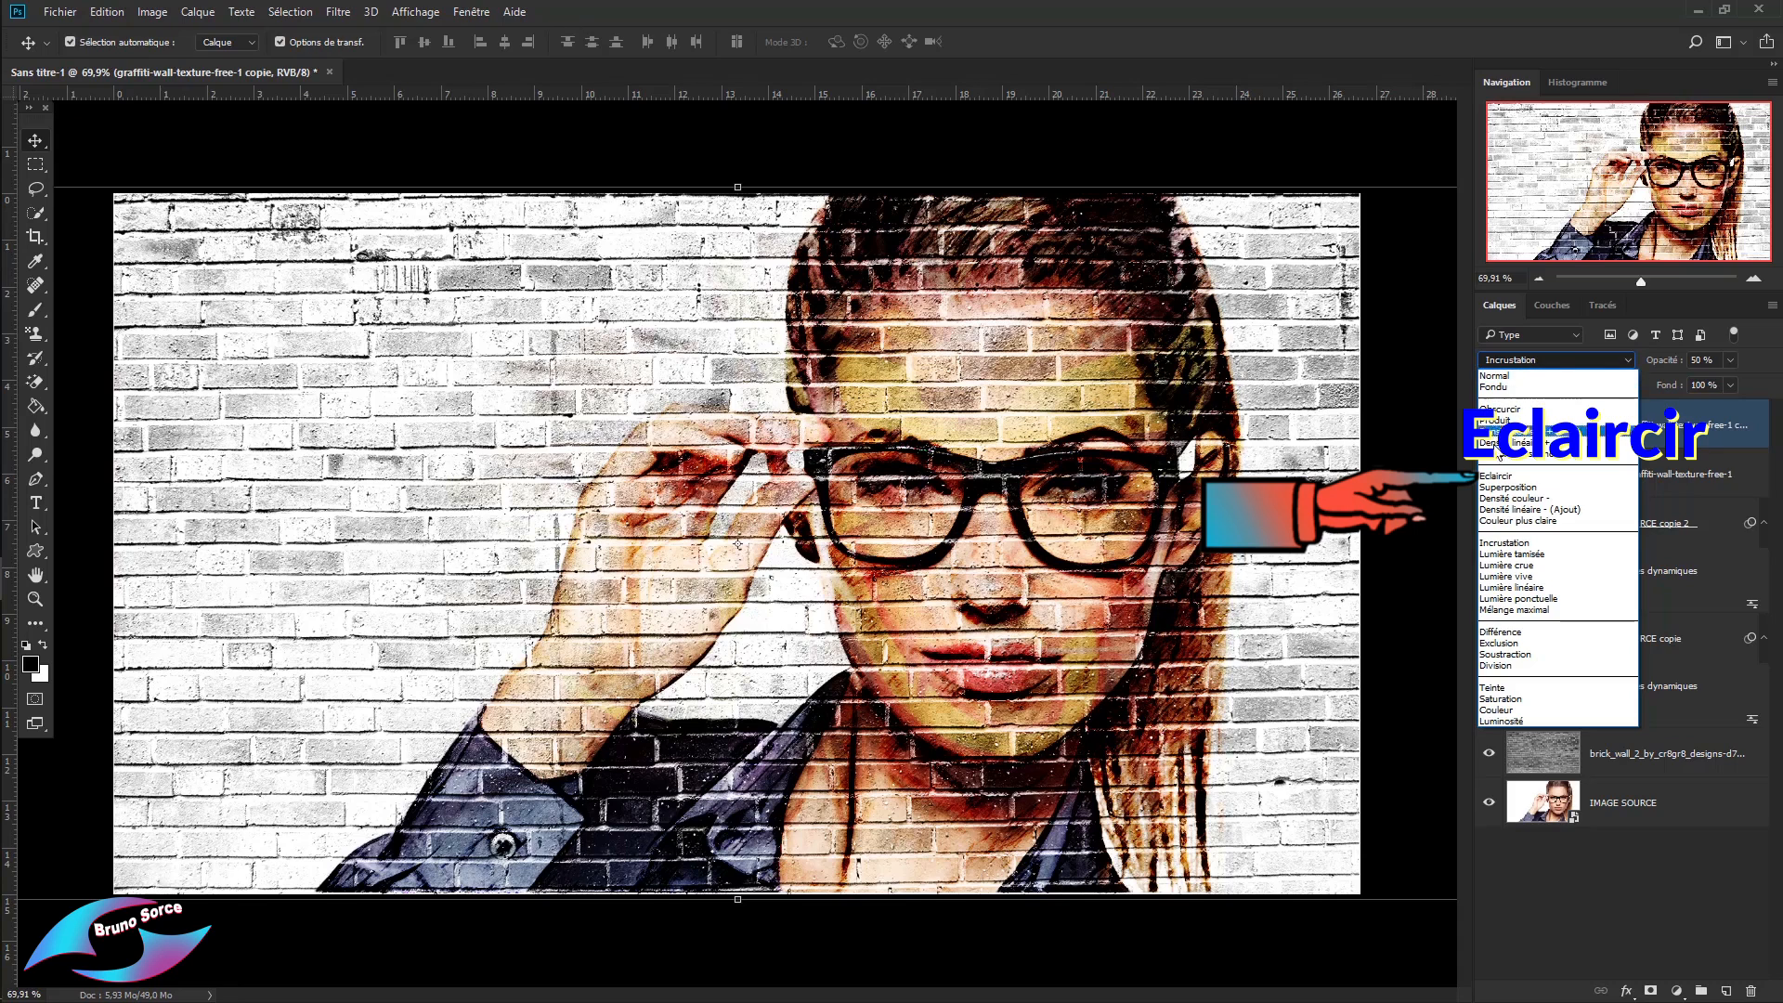
click(1491, 477)
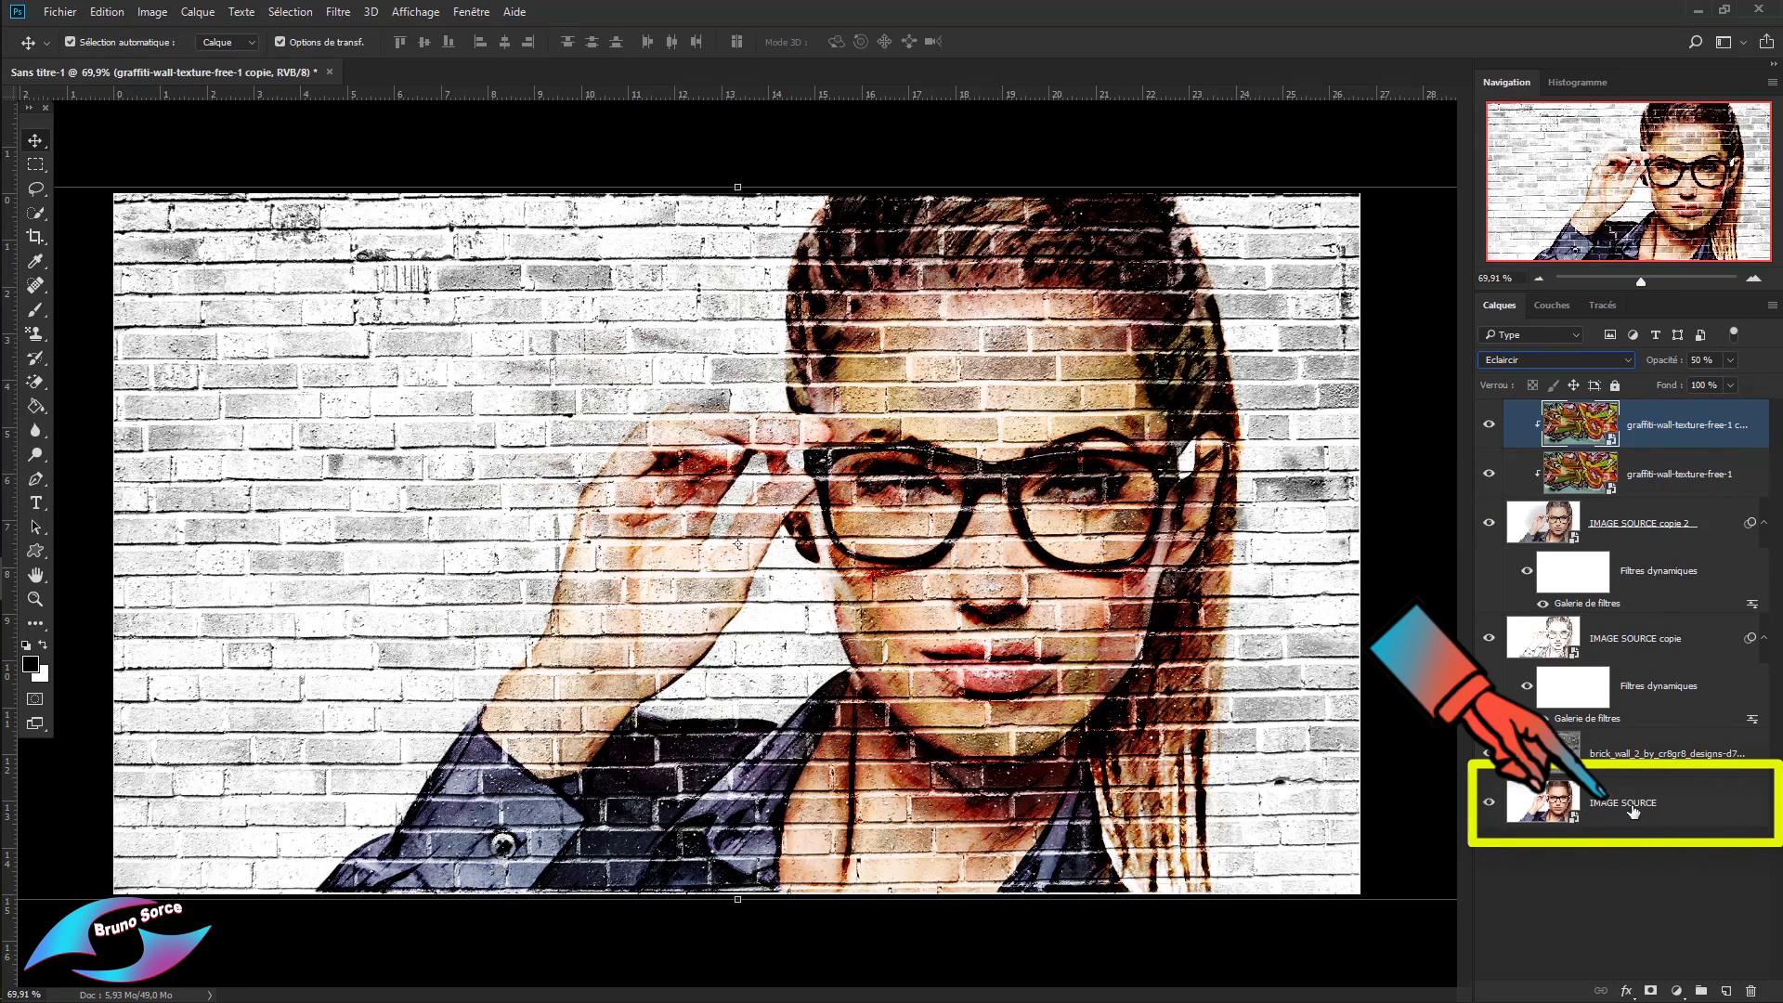
Duplicate the bottom IMAGE SOURCE layer again and place the copy above both graffiti texture layers.
click(1705, 820)
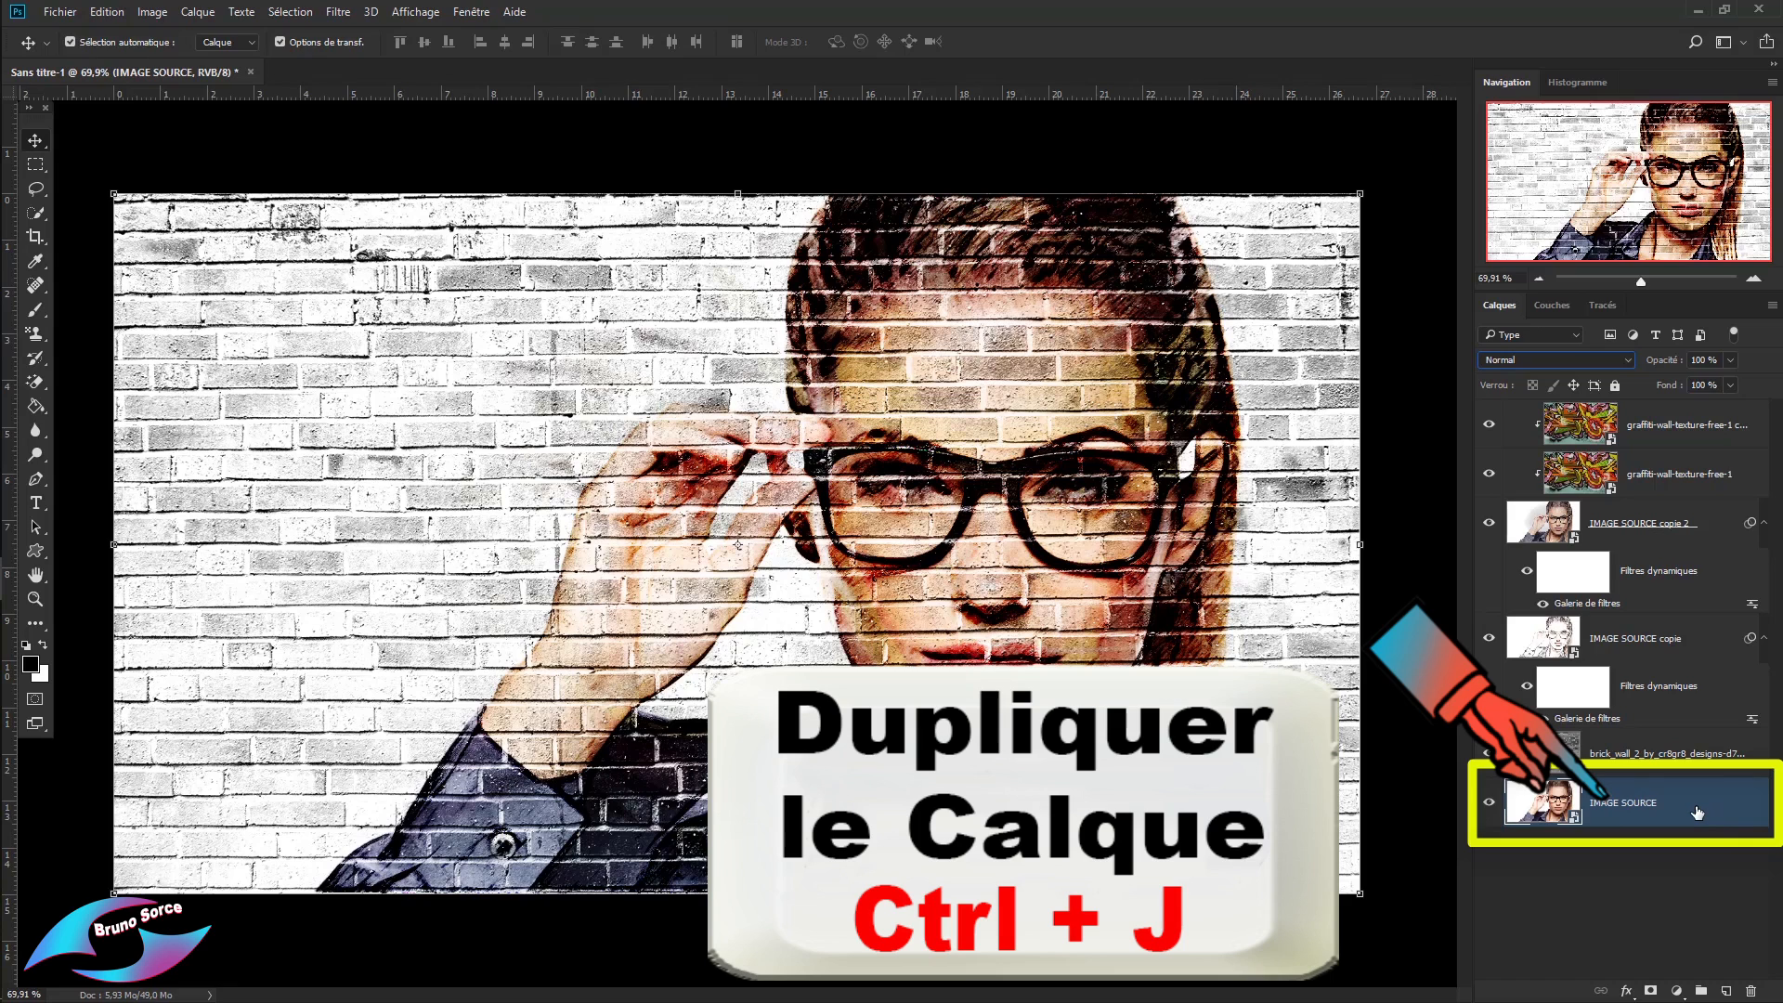
key(ctrl+j)
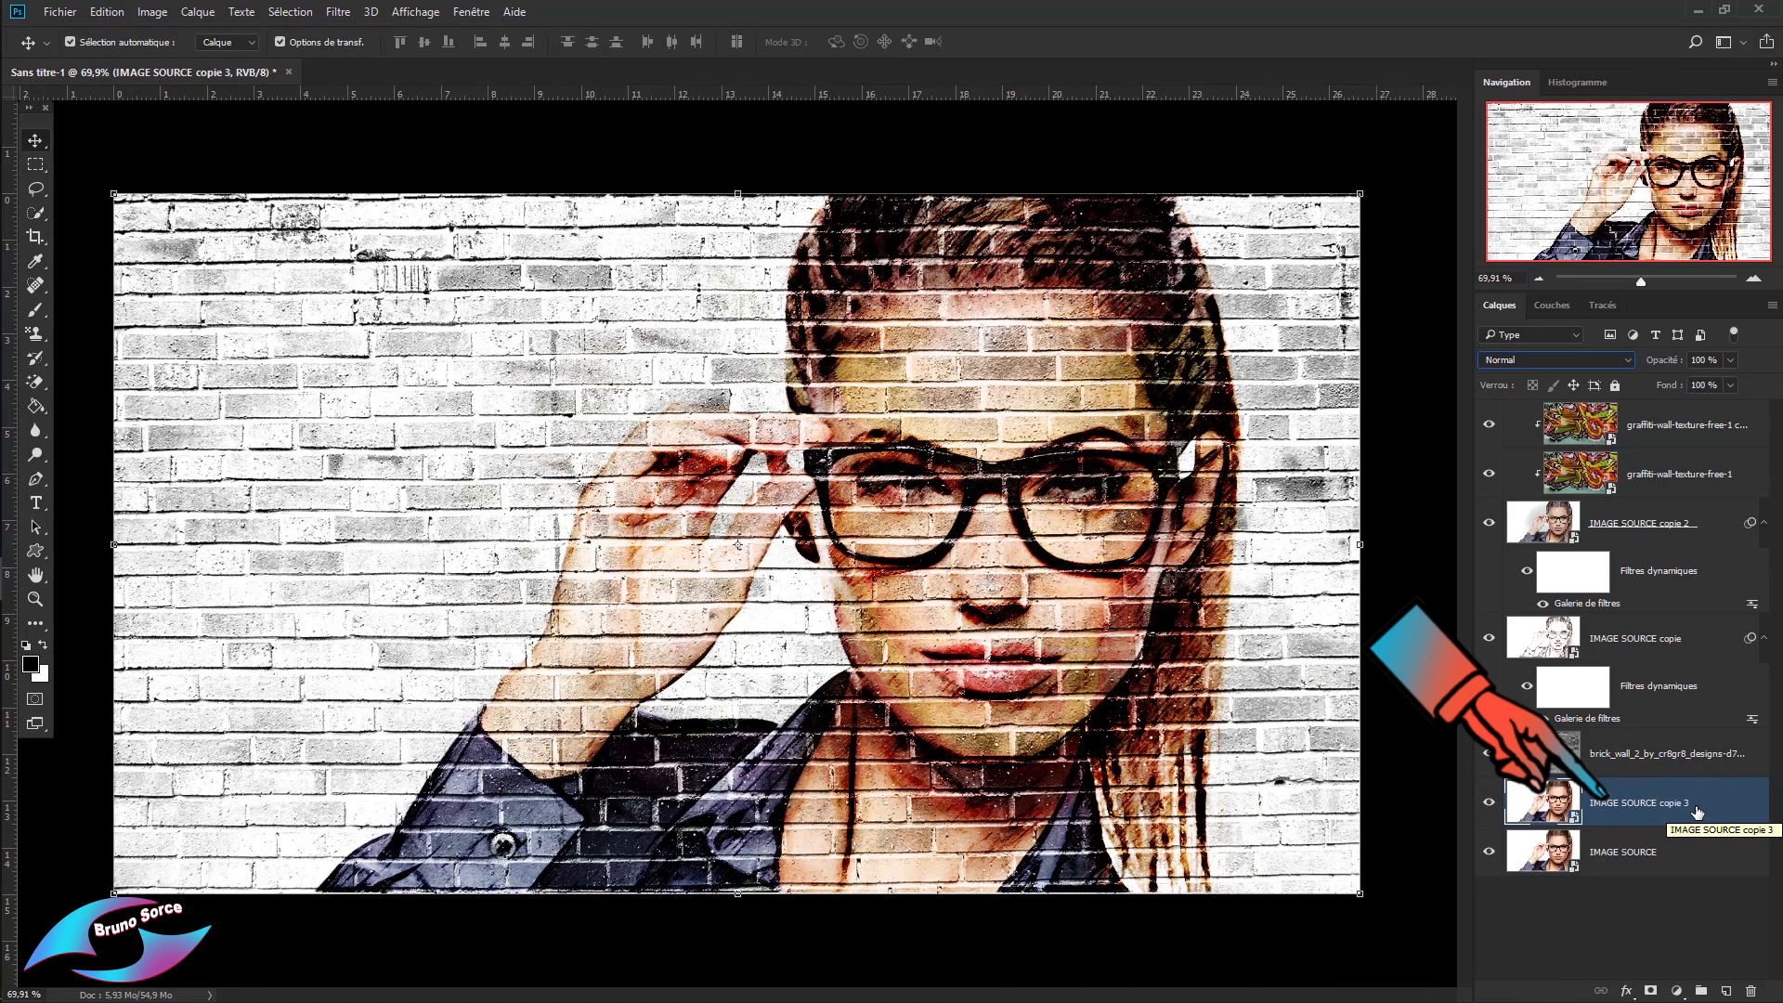
drag(1723, 816, 1668, 420)
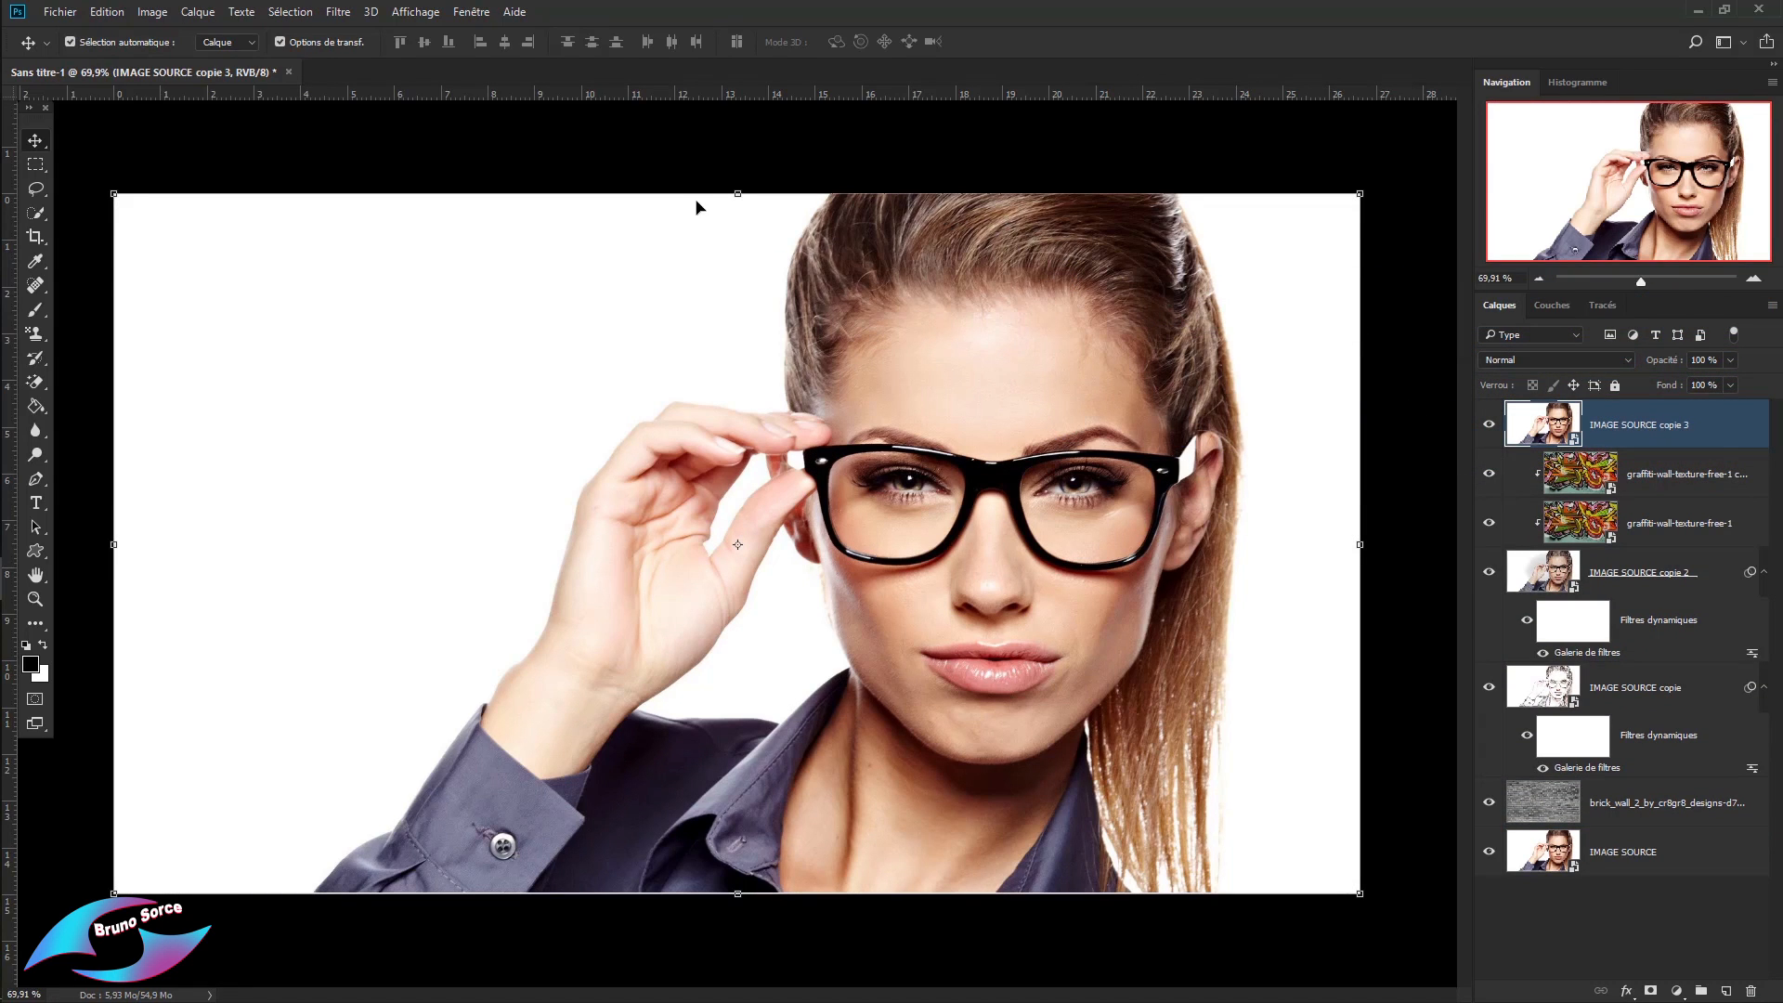
Open the filter gallery for IMAGE SOURCE copie 3 and remove the Emballage plastique and Pinceau à sec effects.
click(339, 13)
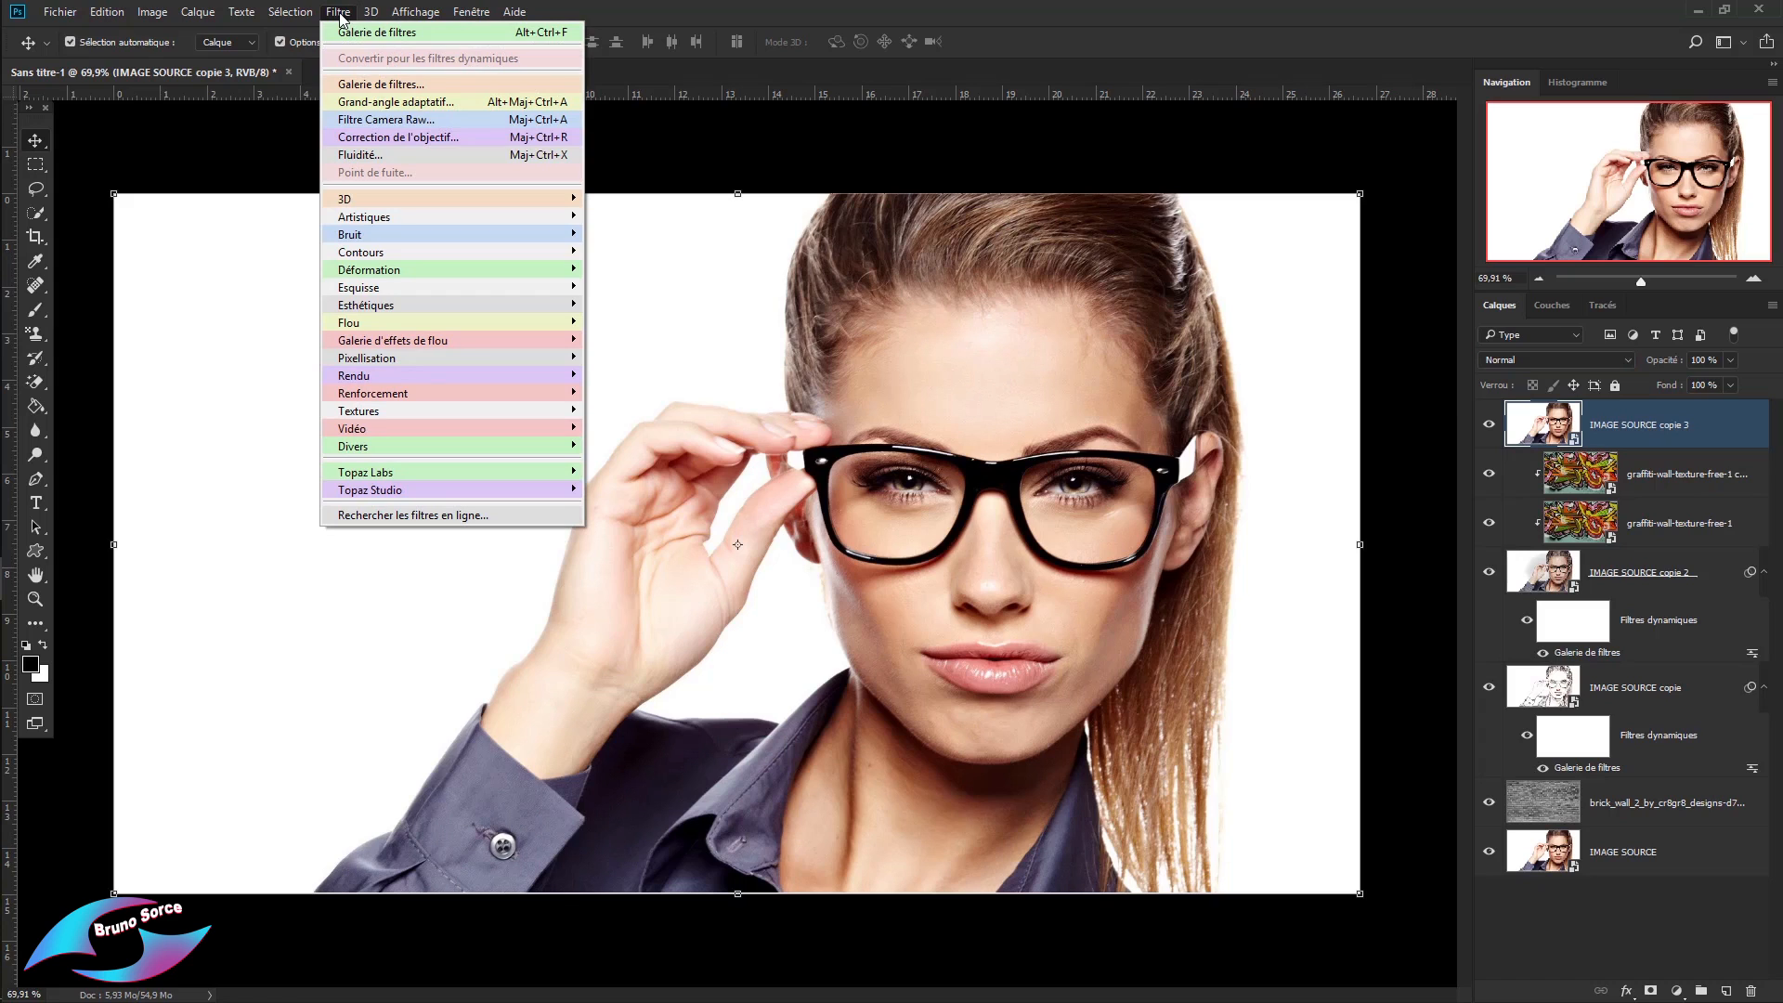
click(358, 86)
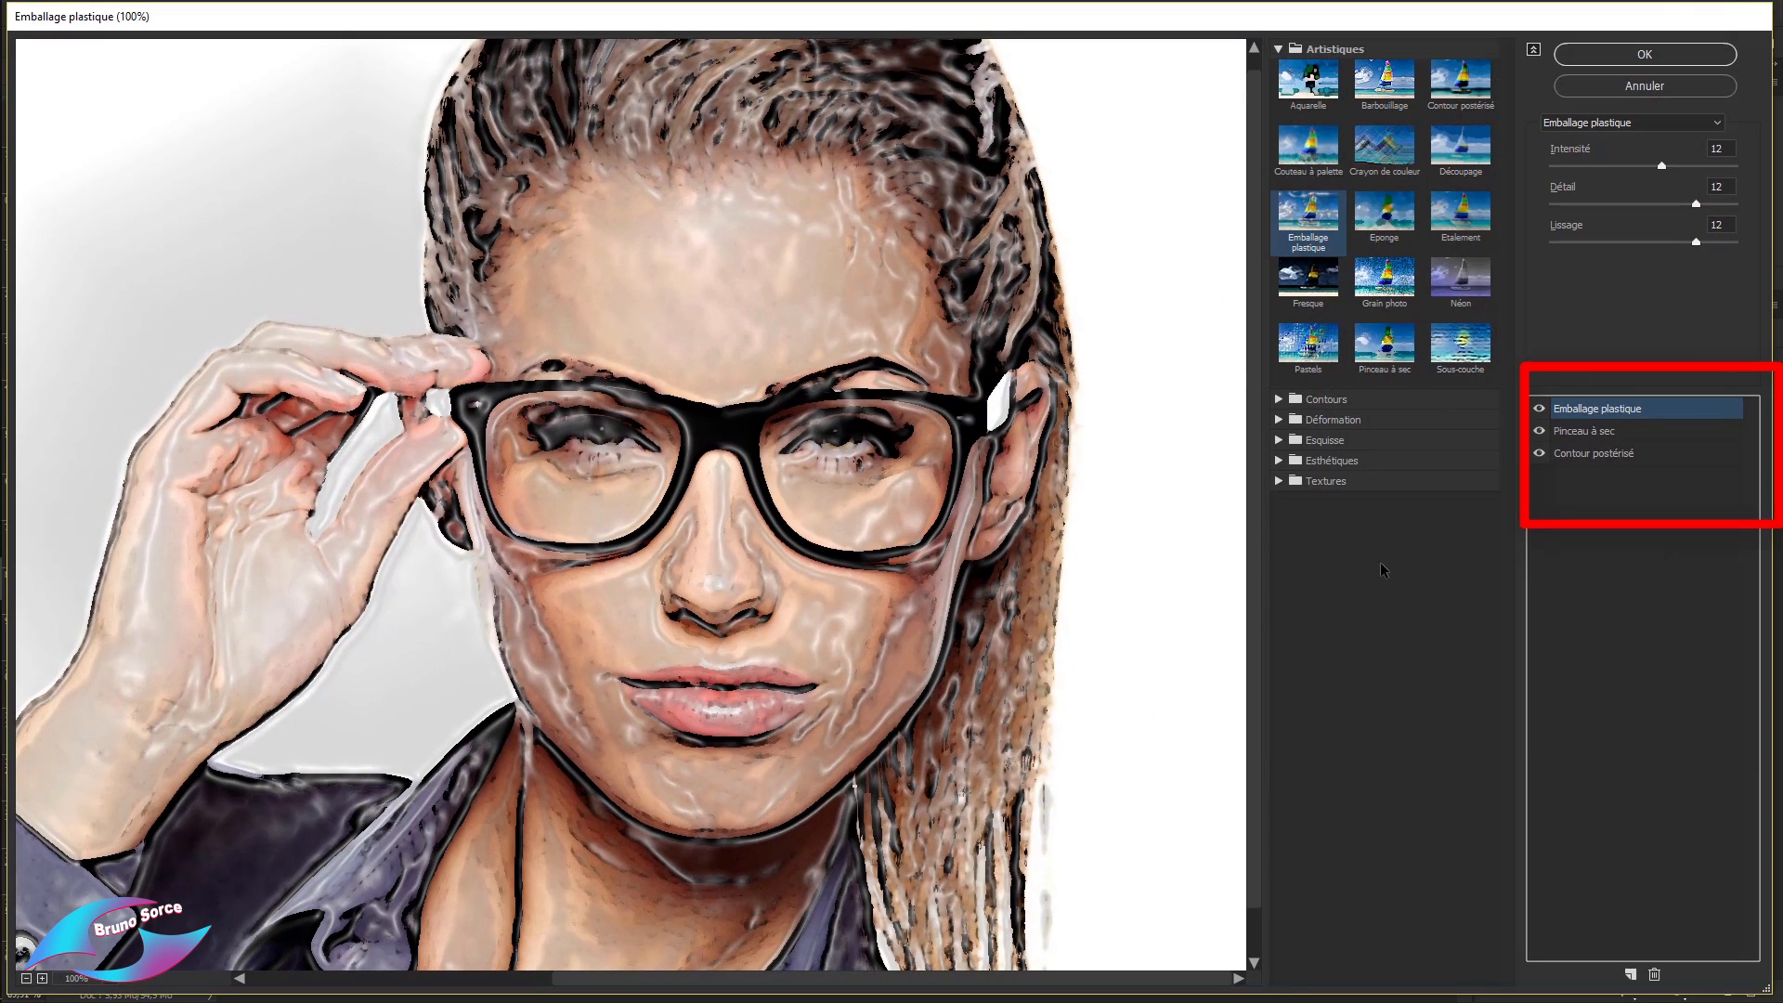
click(1654, 973)
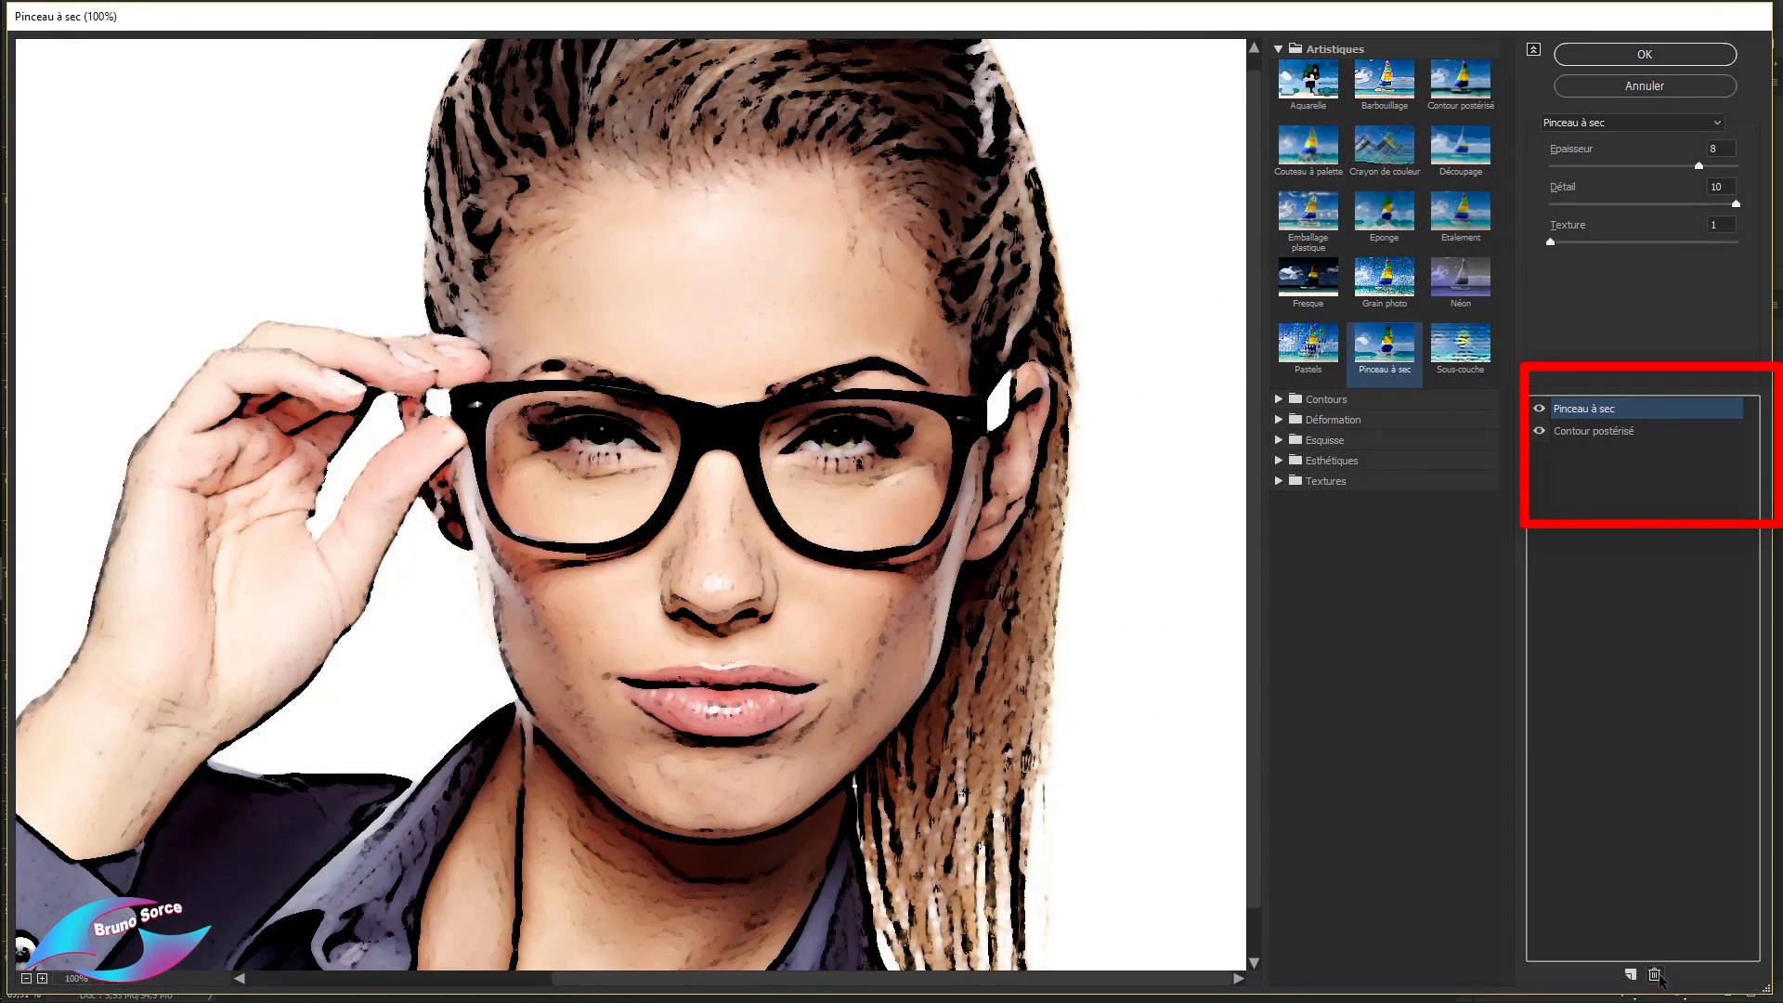
click(1655, 974)
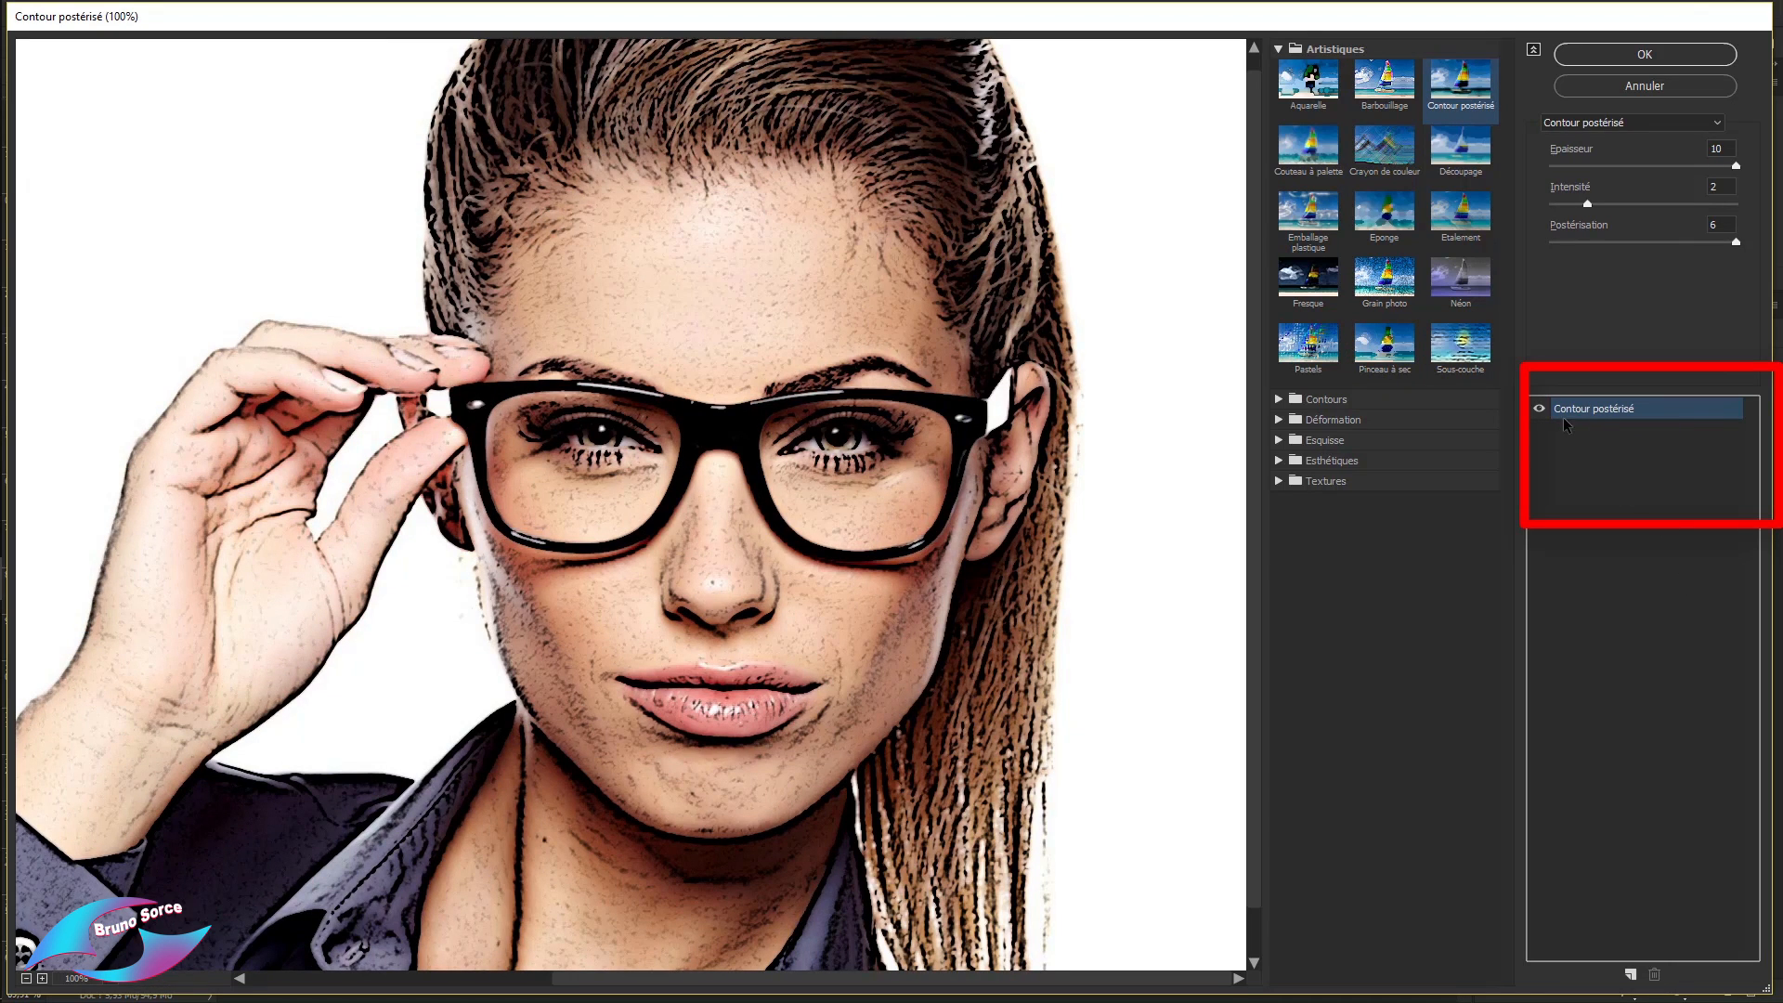
Replace the remaining Contour postérisé effect with Photocopie from the Esquisse filters, with Détail 5 and Obscurcissement 10.
click(1279, 49)
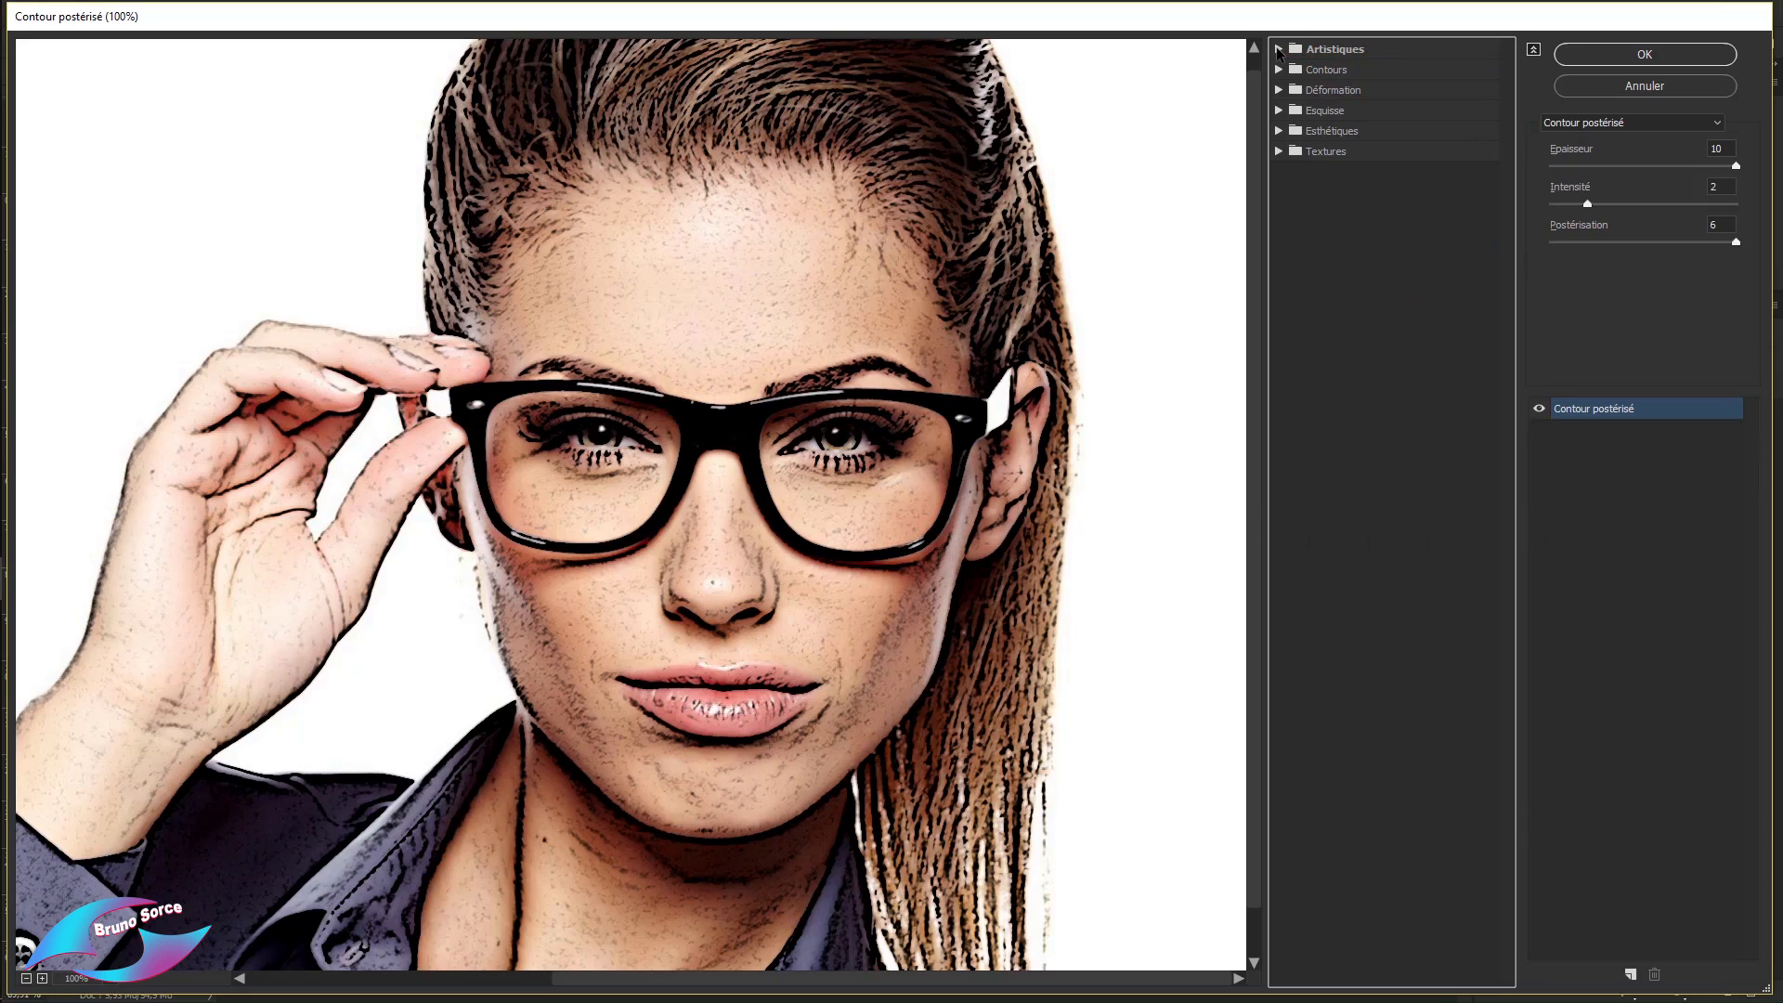
click(1279, 110)
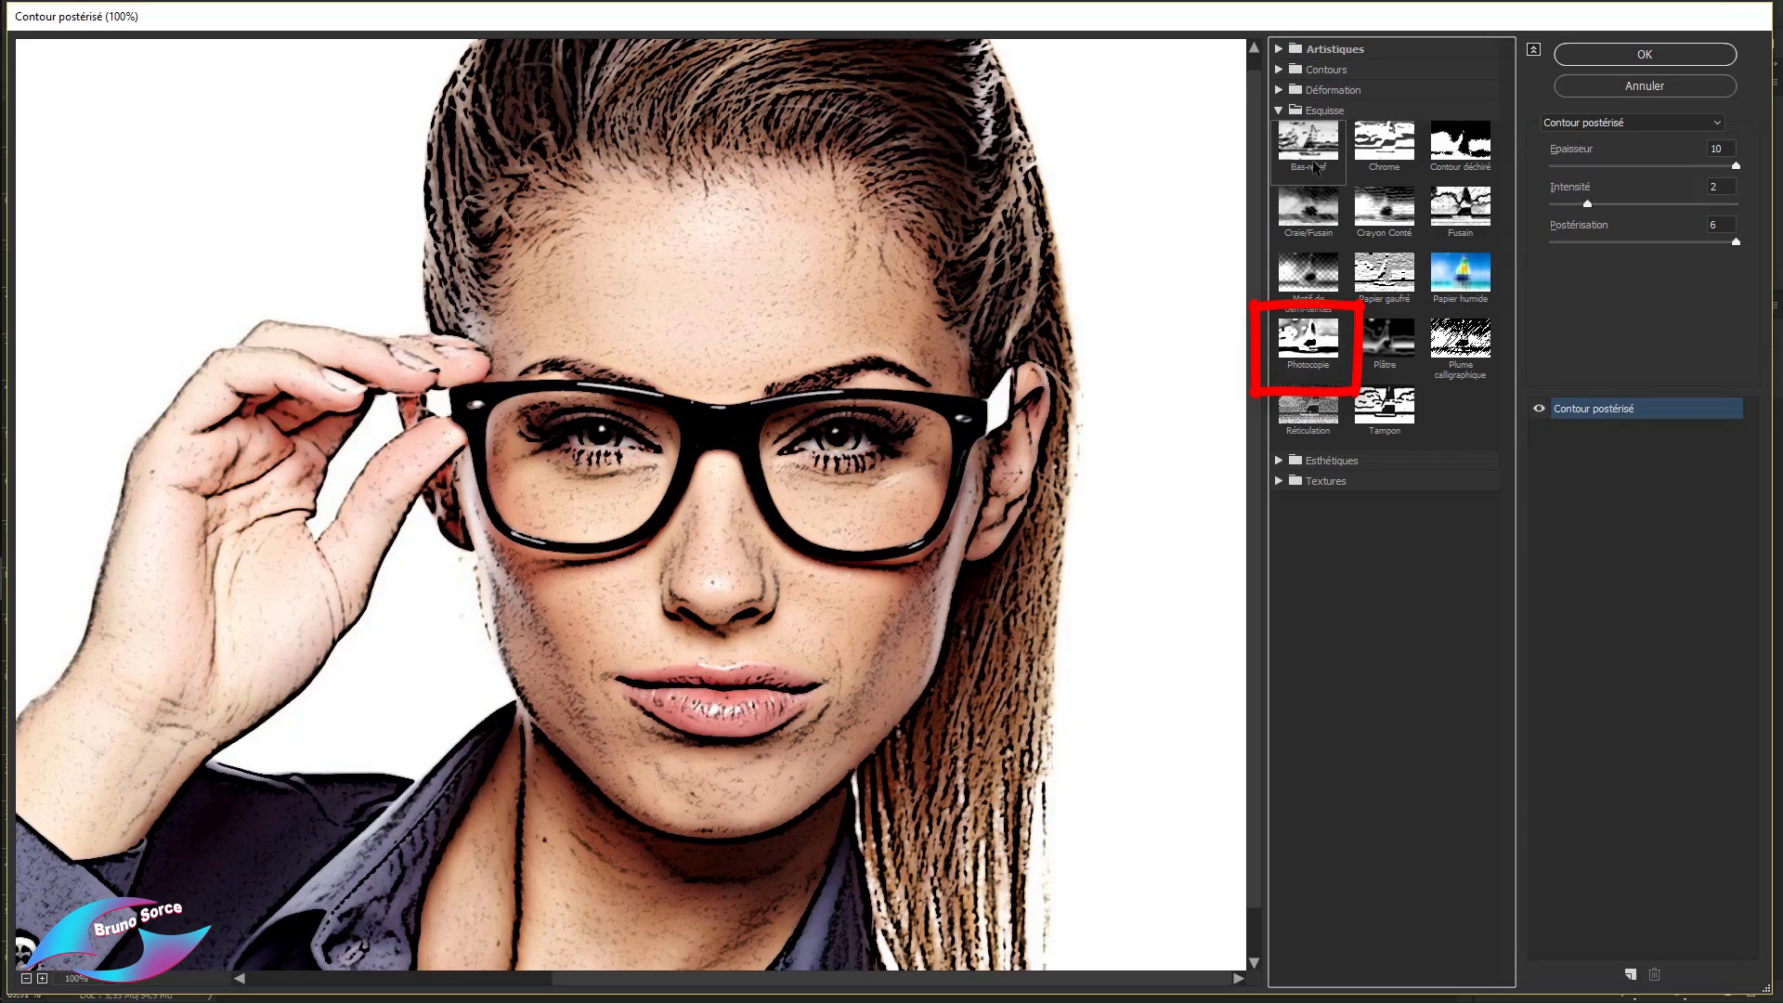
click(1309, 339)
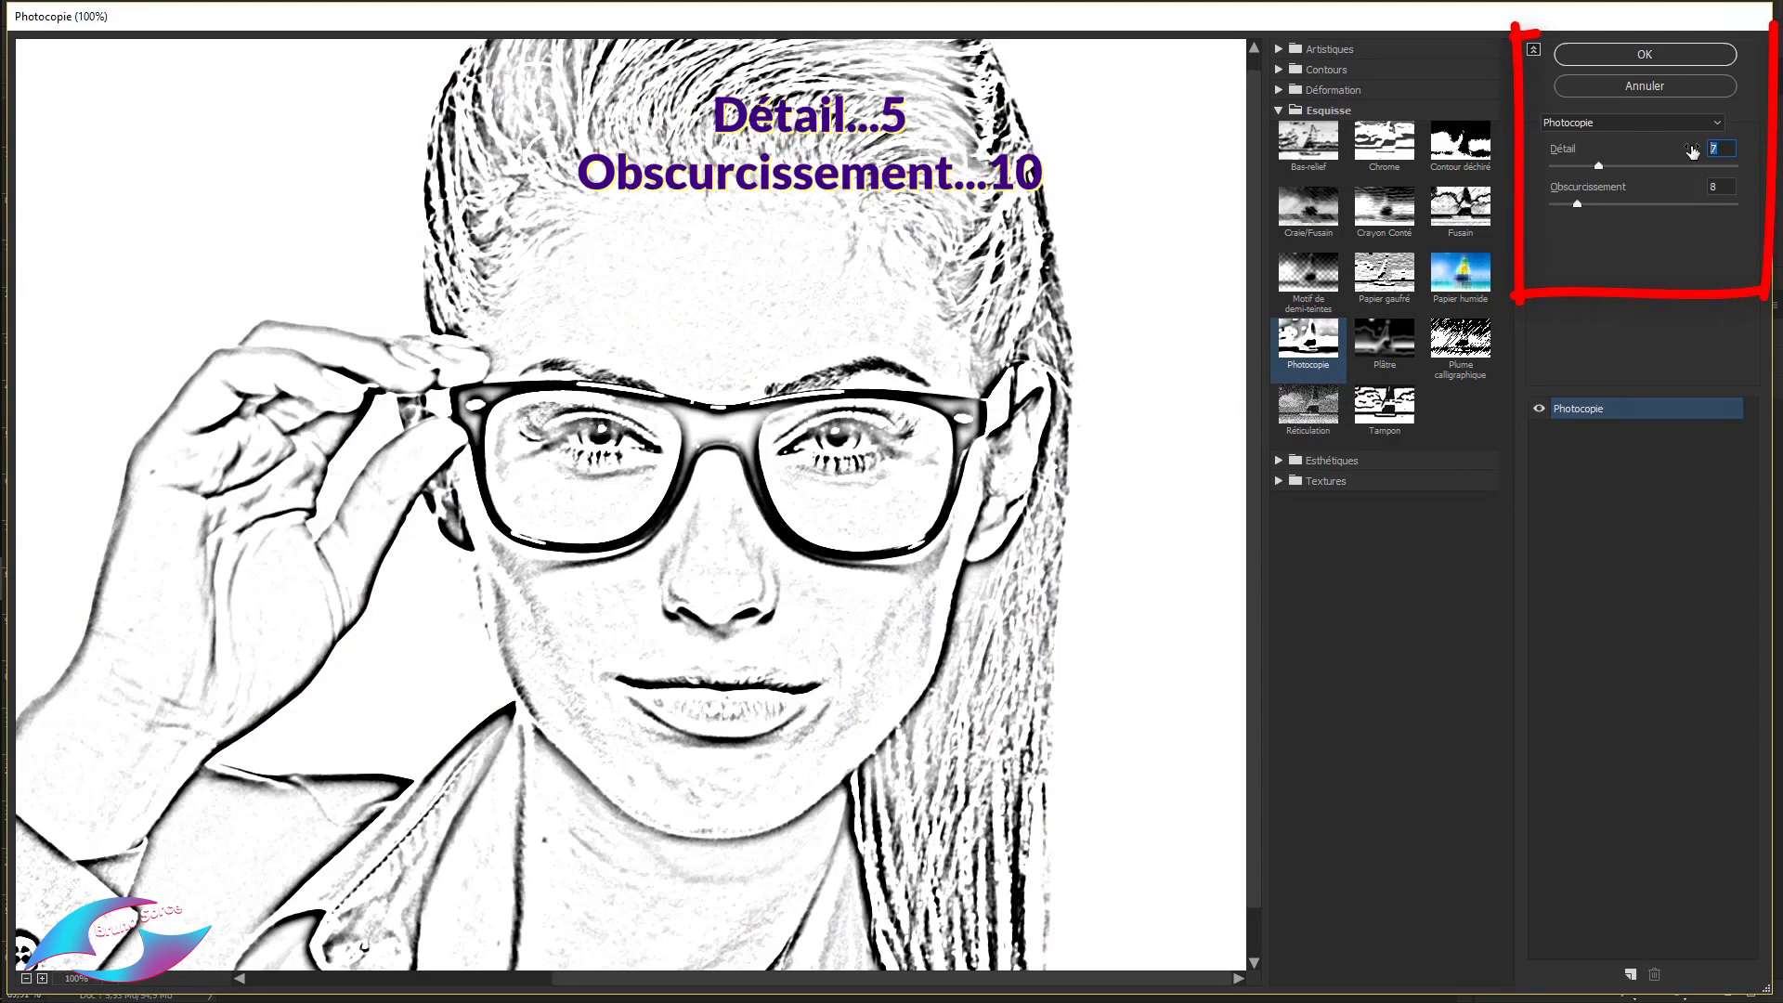
text(5)
key(Tab)
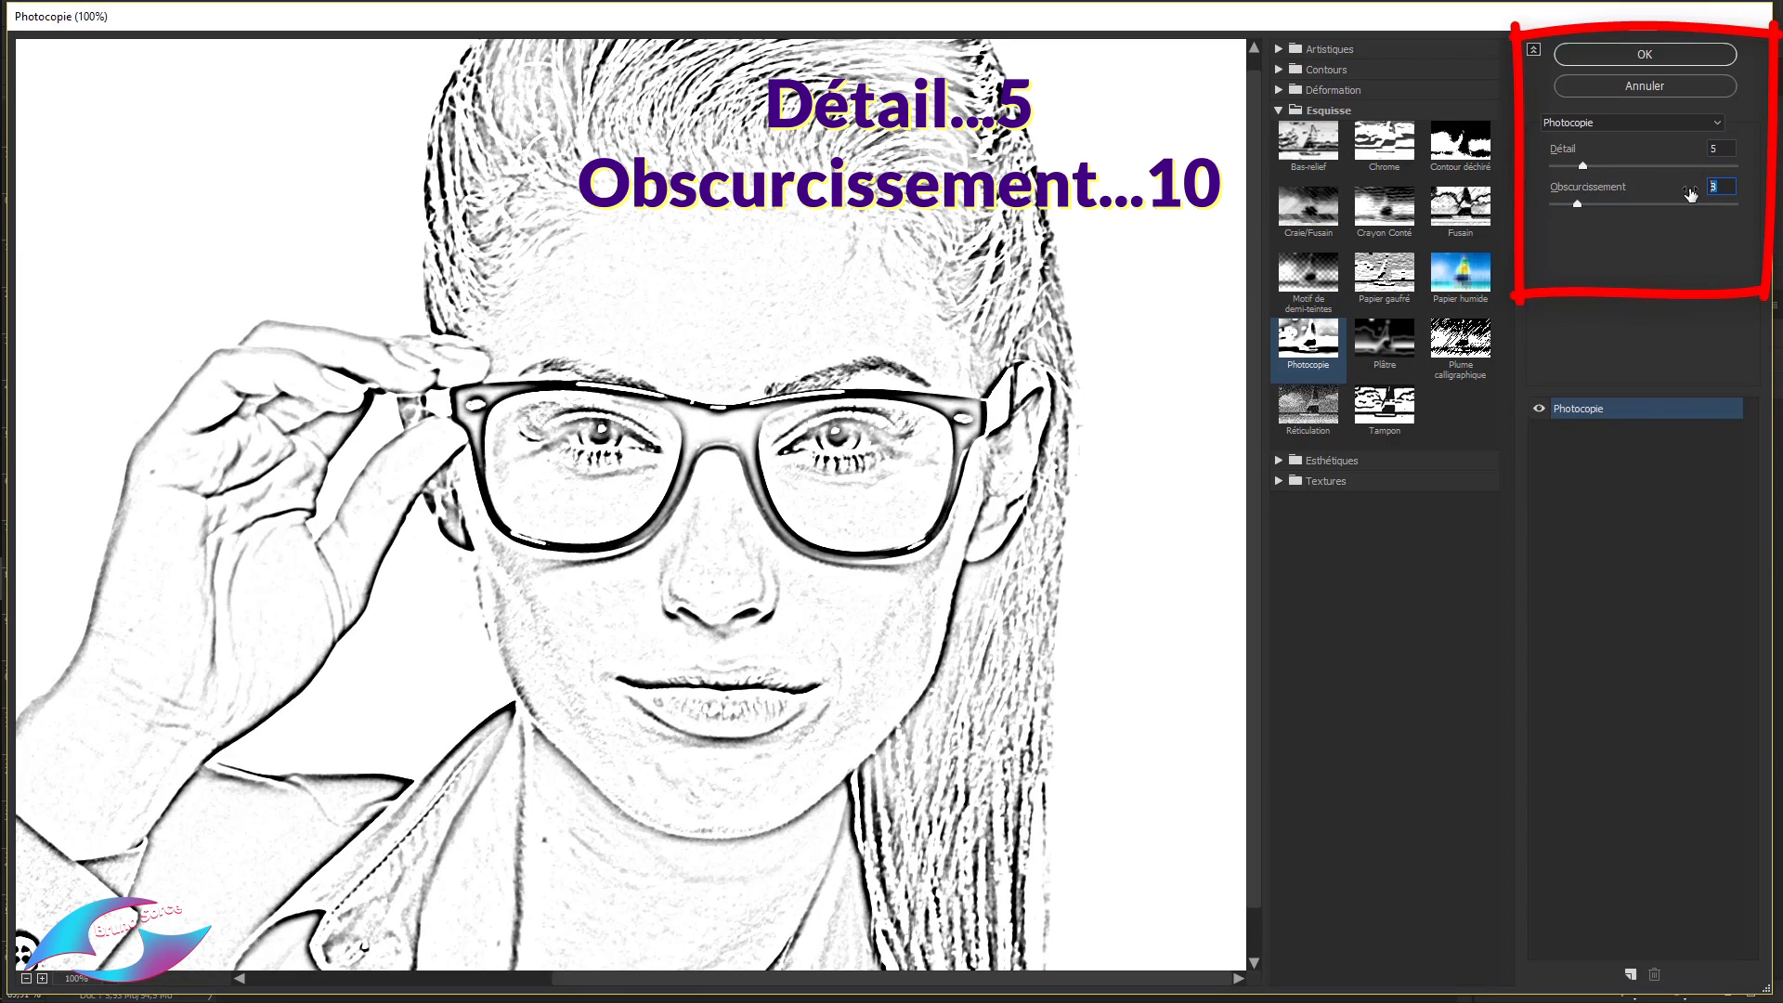
text(10)
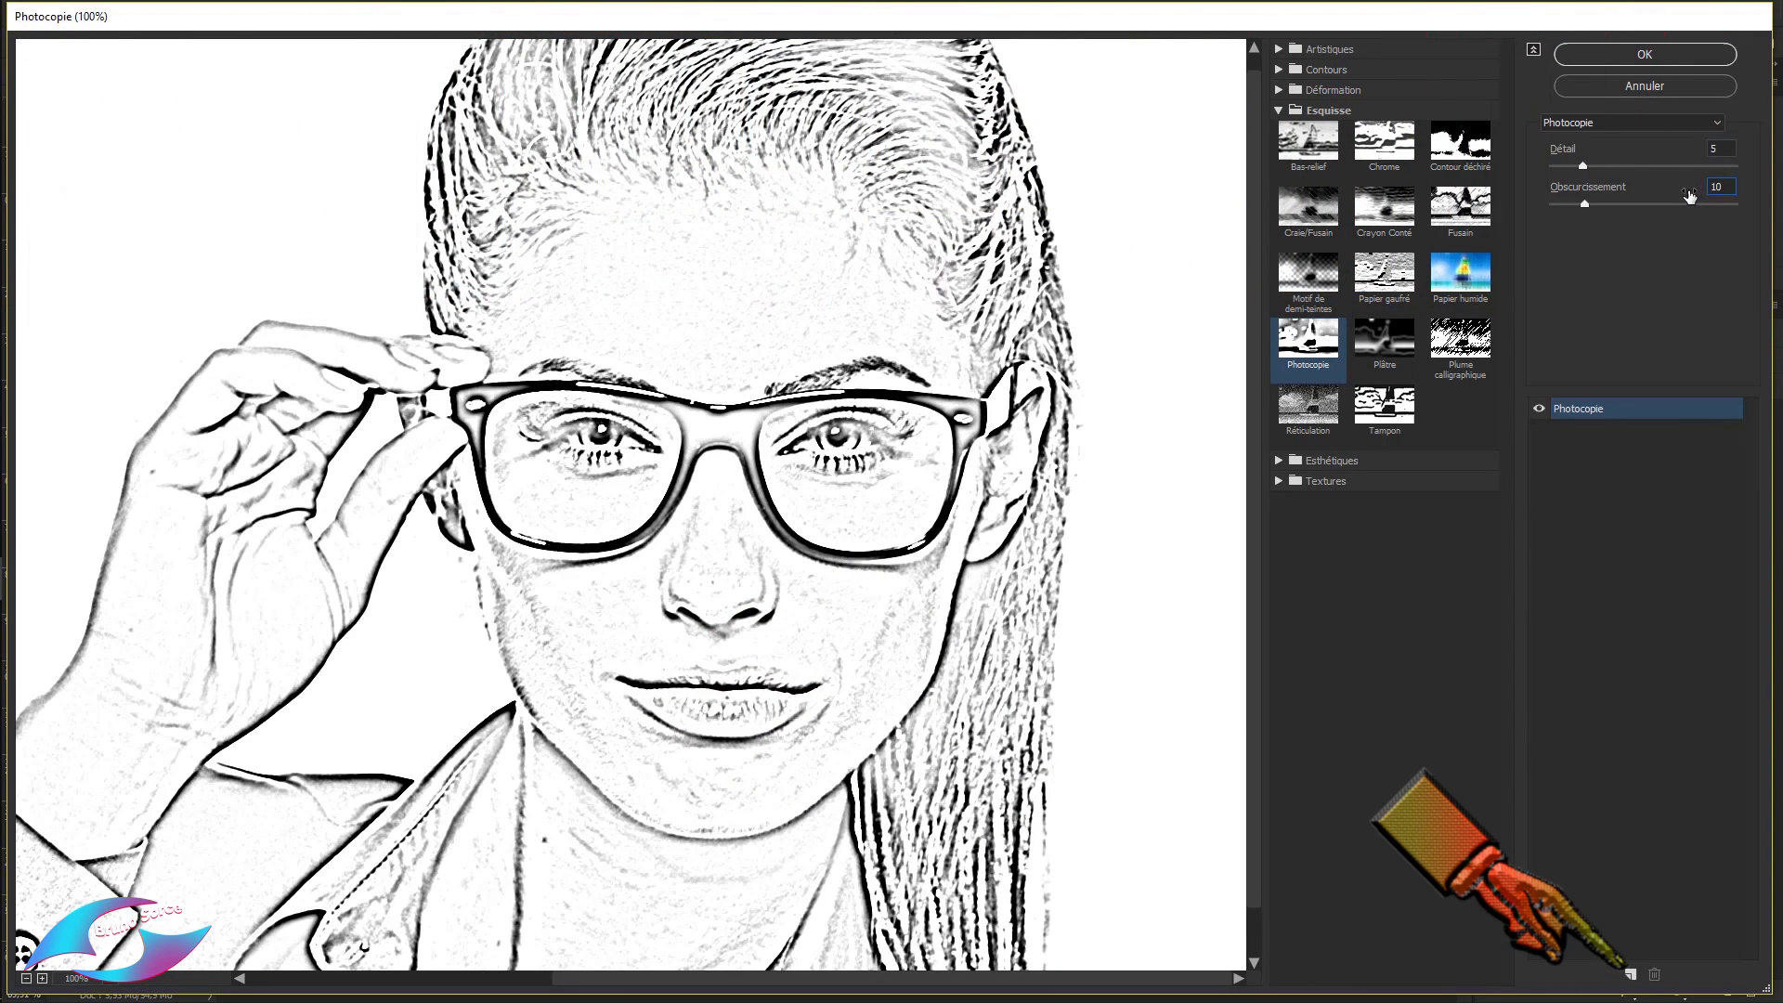
Stack a Contour déchiré effect with Balance 50, Lissage 9 and Contraste 17 on IMAGE SOURCE copie 3, and set the layer's blend mode to Produit.
click(1631, 975)
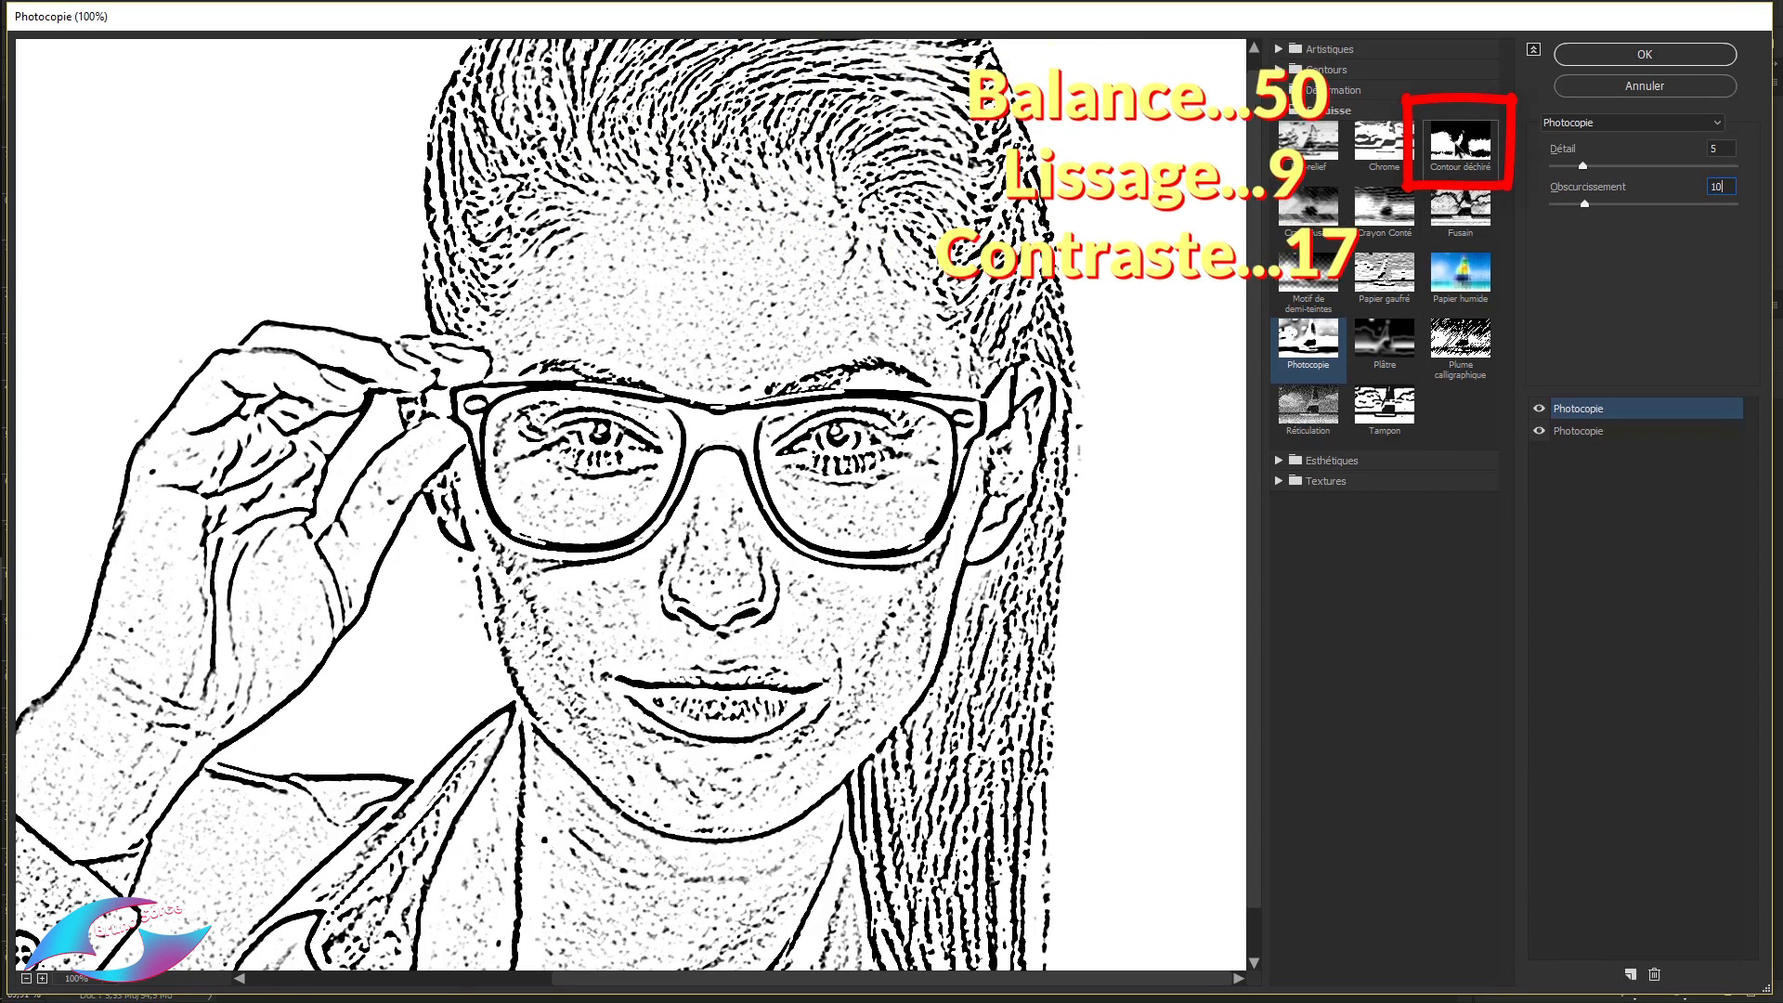
click(1457, 147)
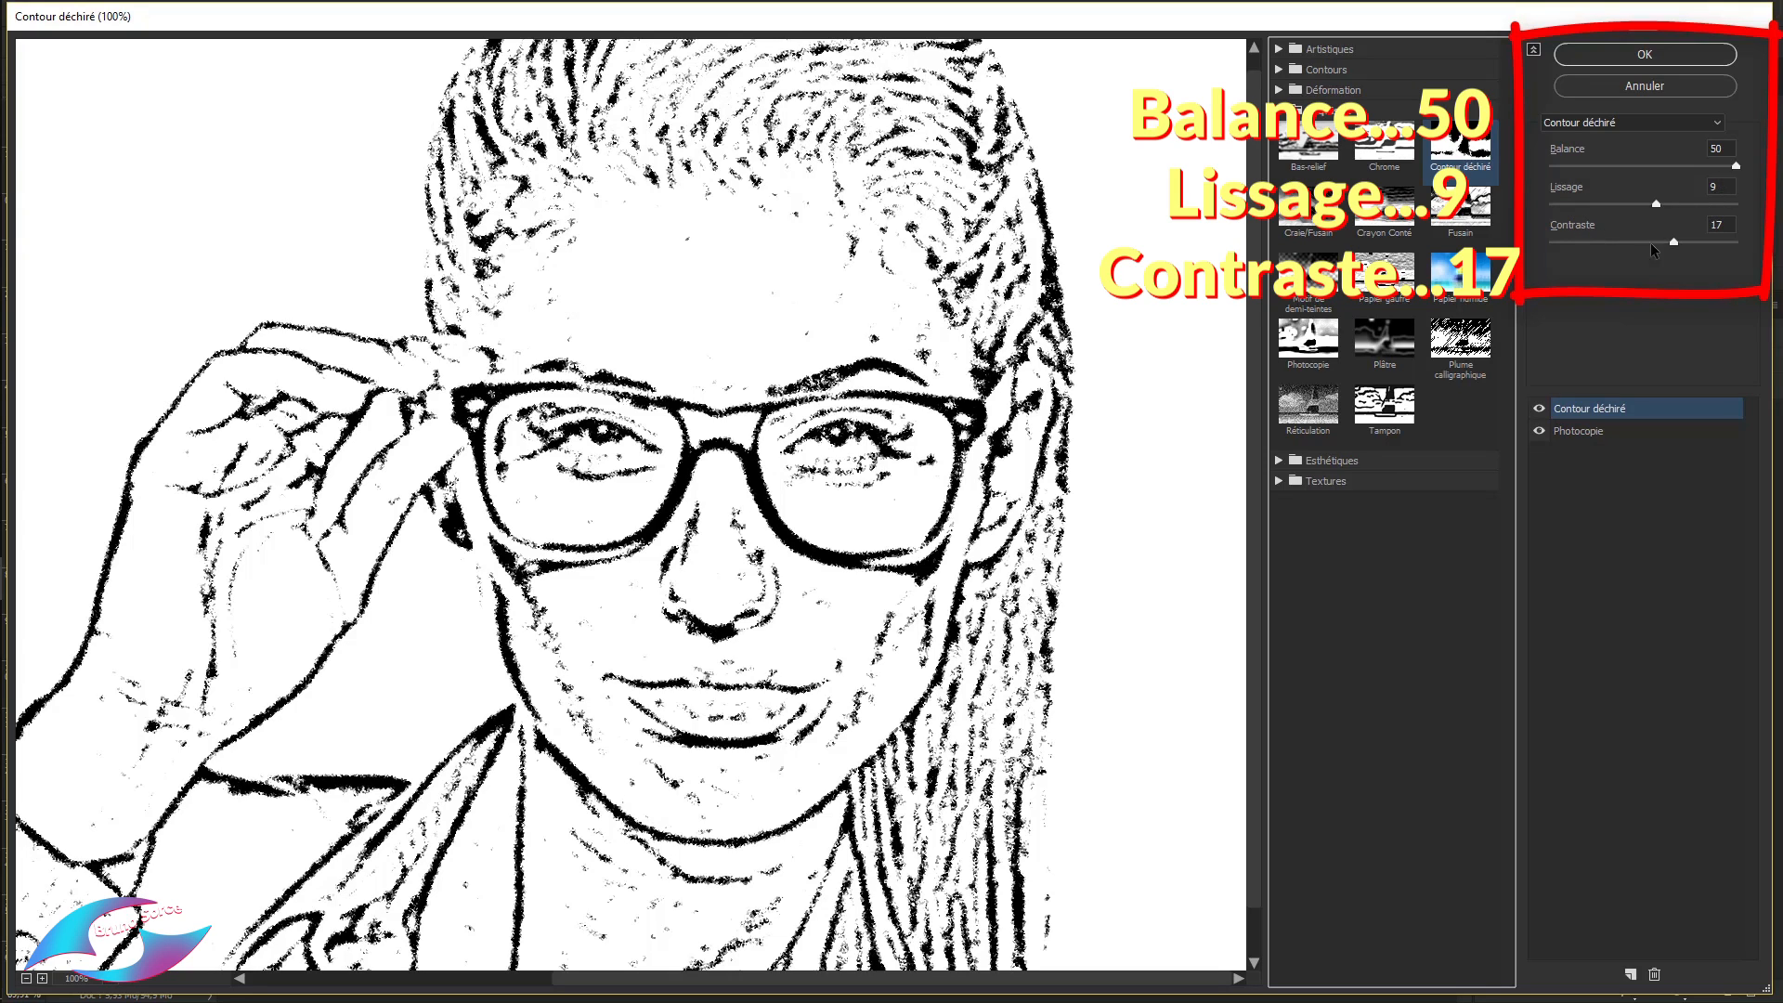
click(1658, 58)
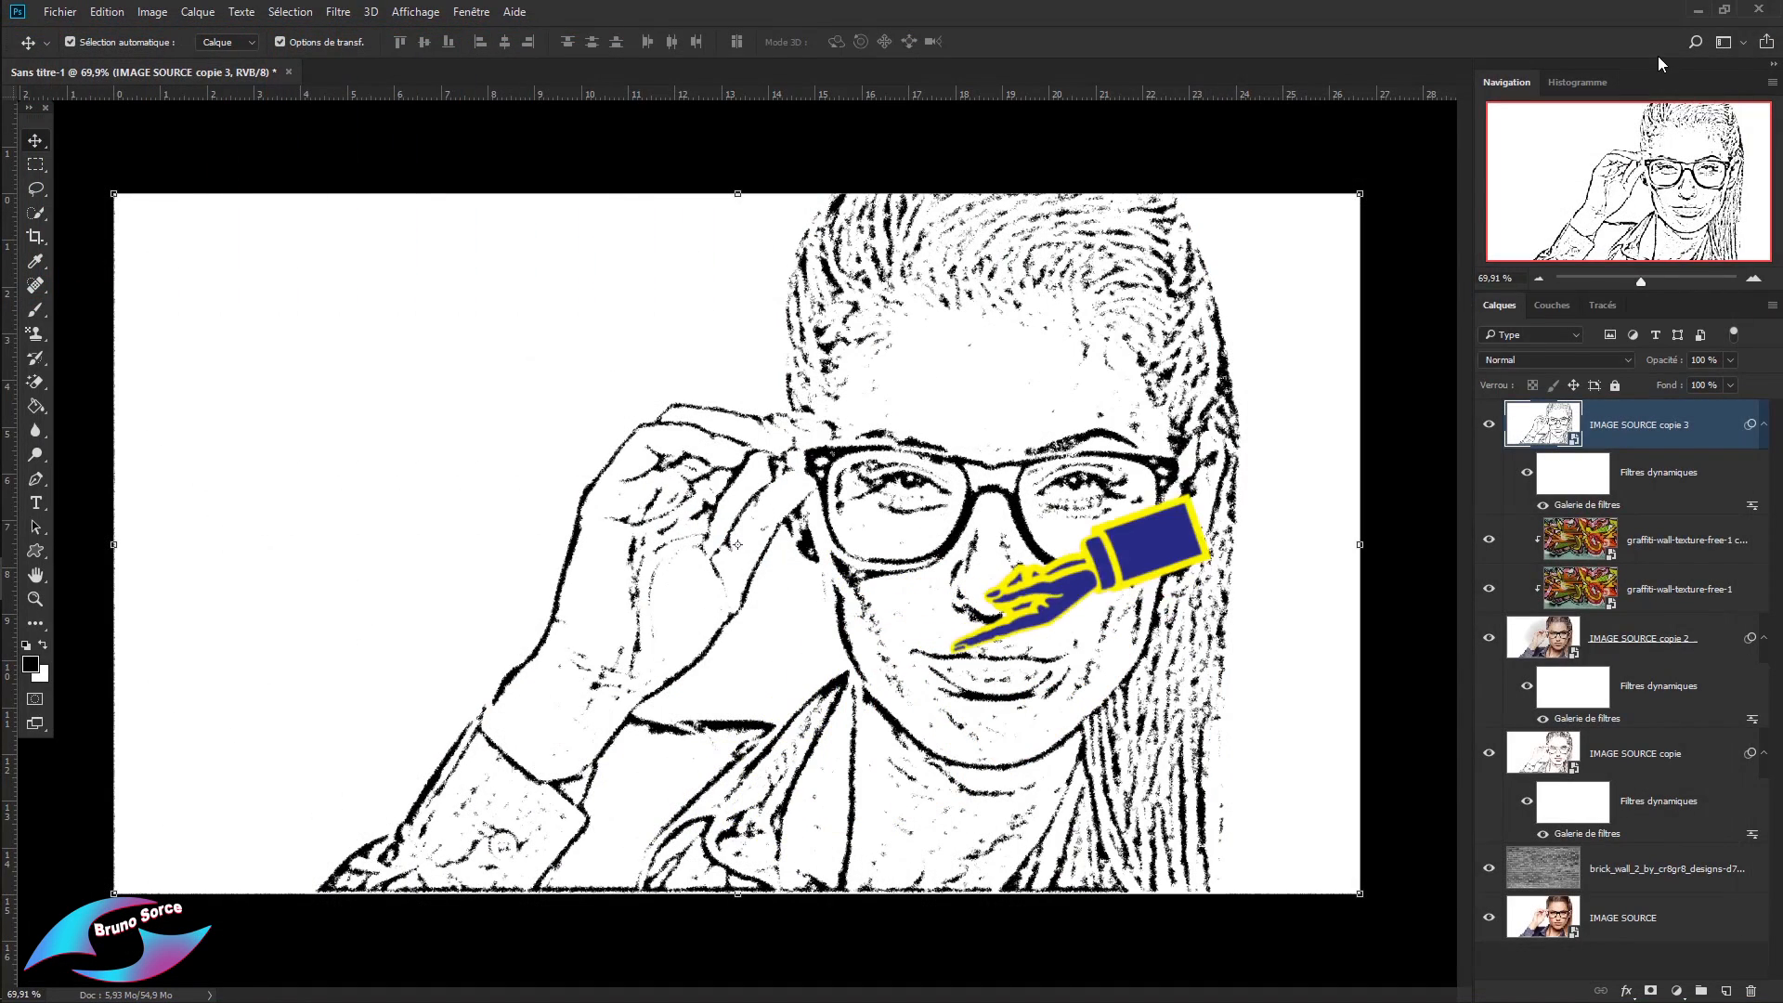
click(1612, 362)
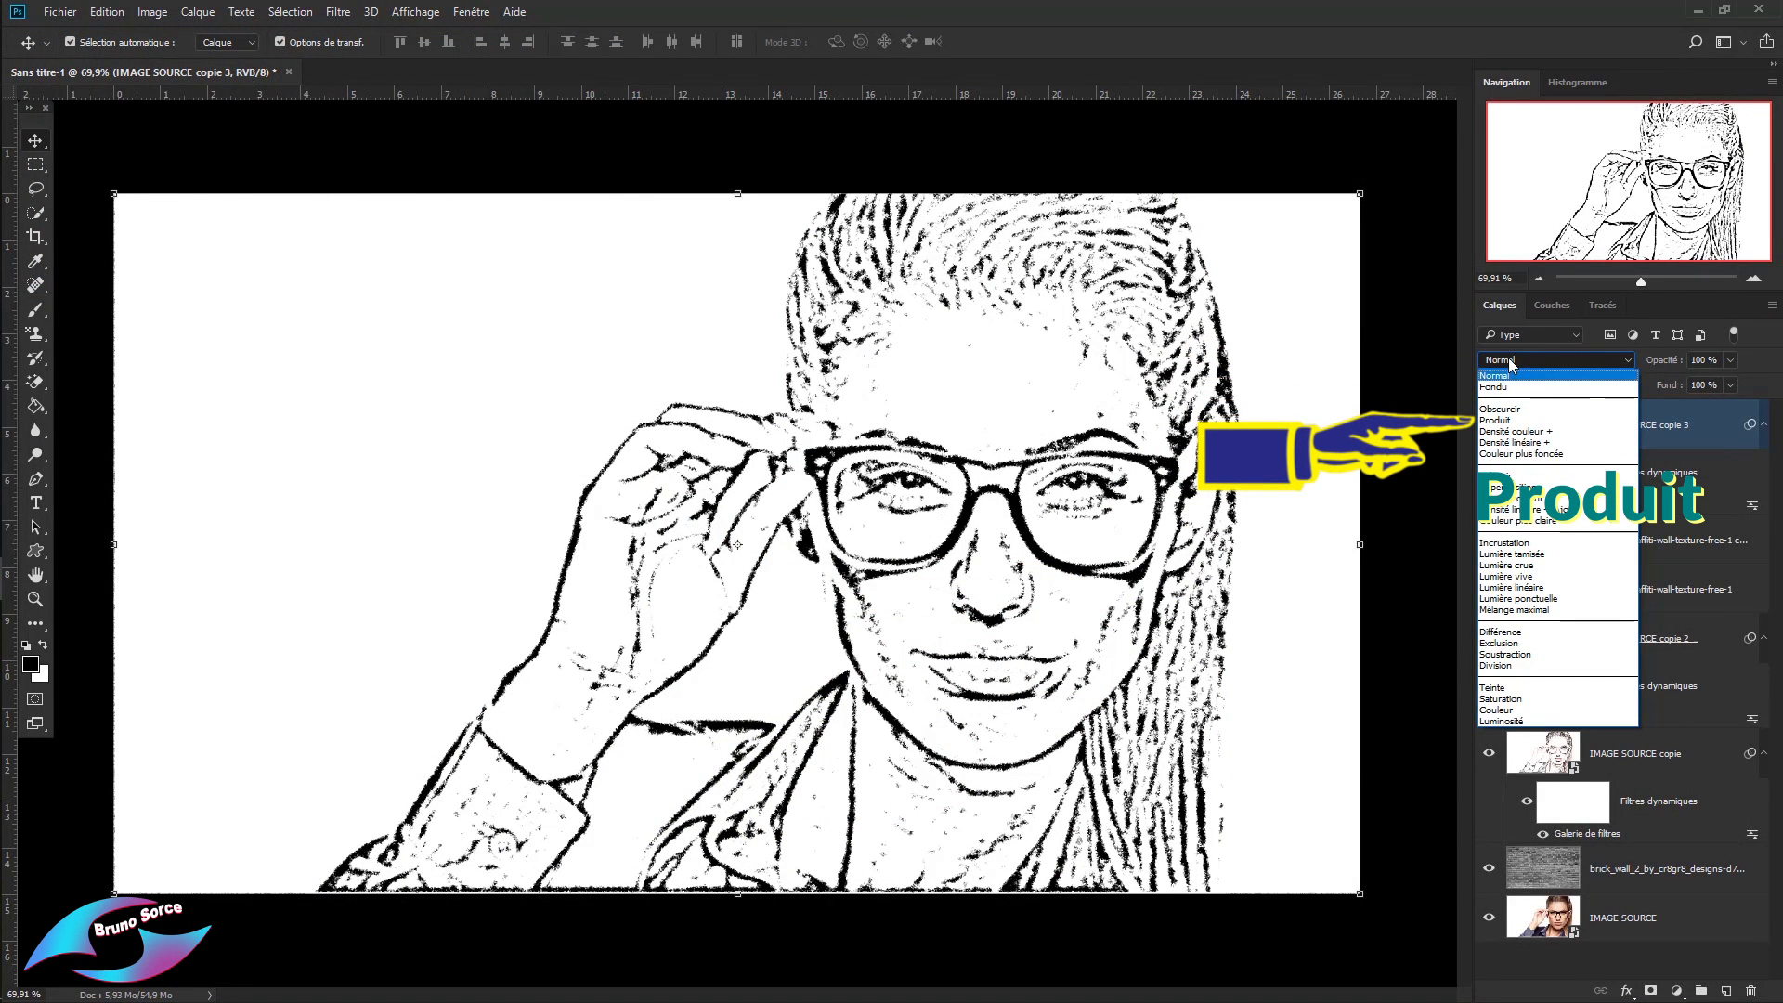
click(1492, 423)
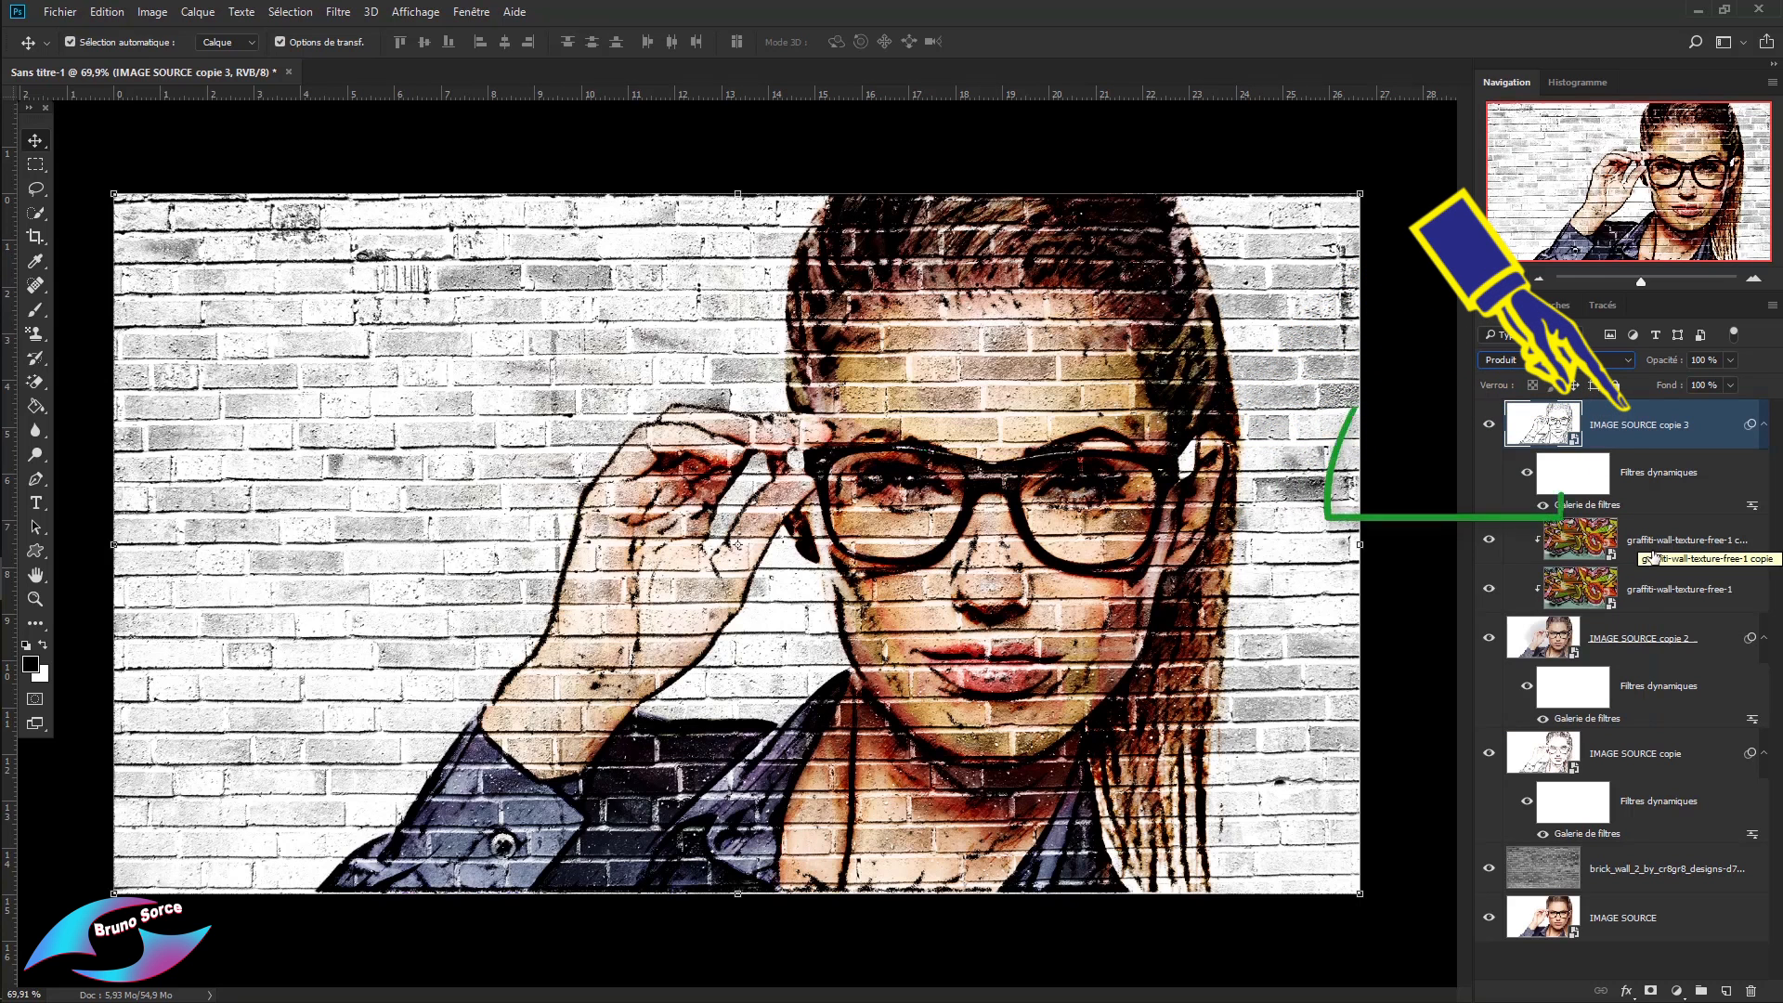
Add a Luminosité/Contraste adjustment layer above IMAGE SOURCE copie 3 with Luminosité 15 and Contraste -15.
click(1676, 992)
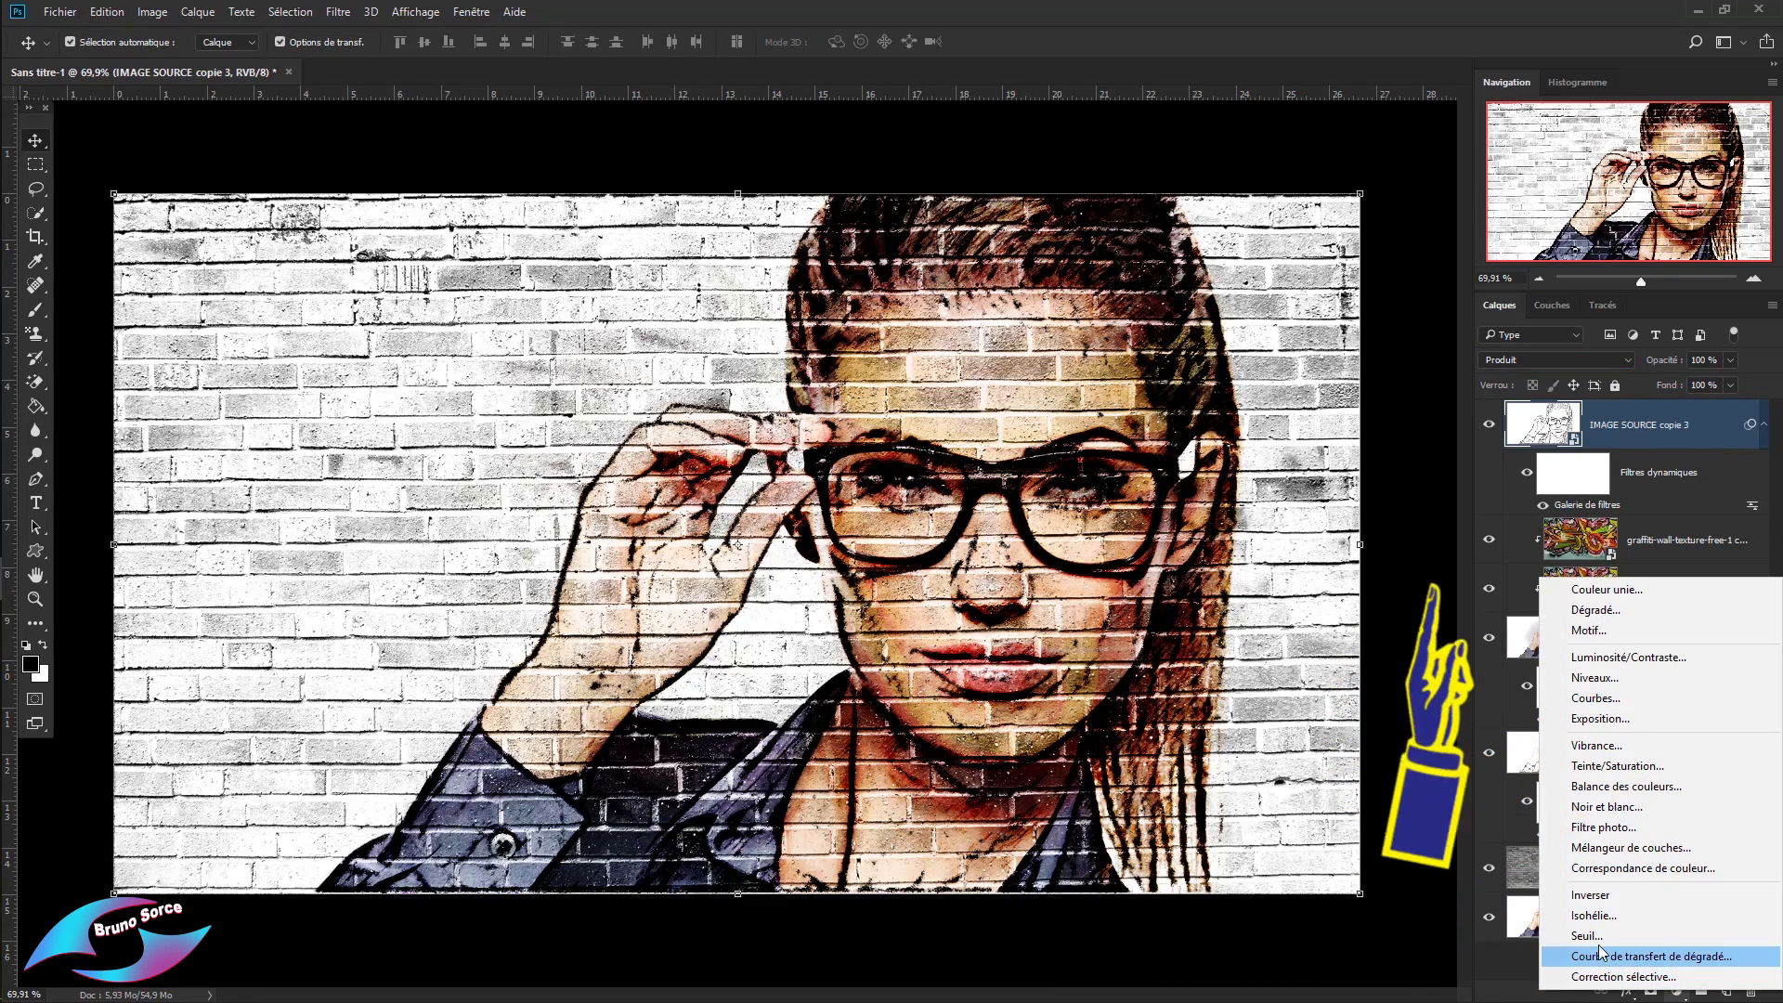
click(1628, 657)
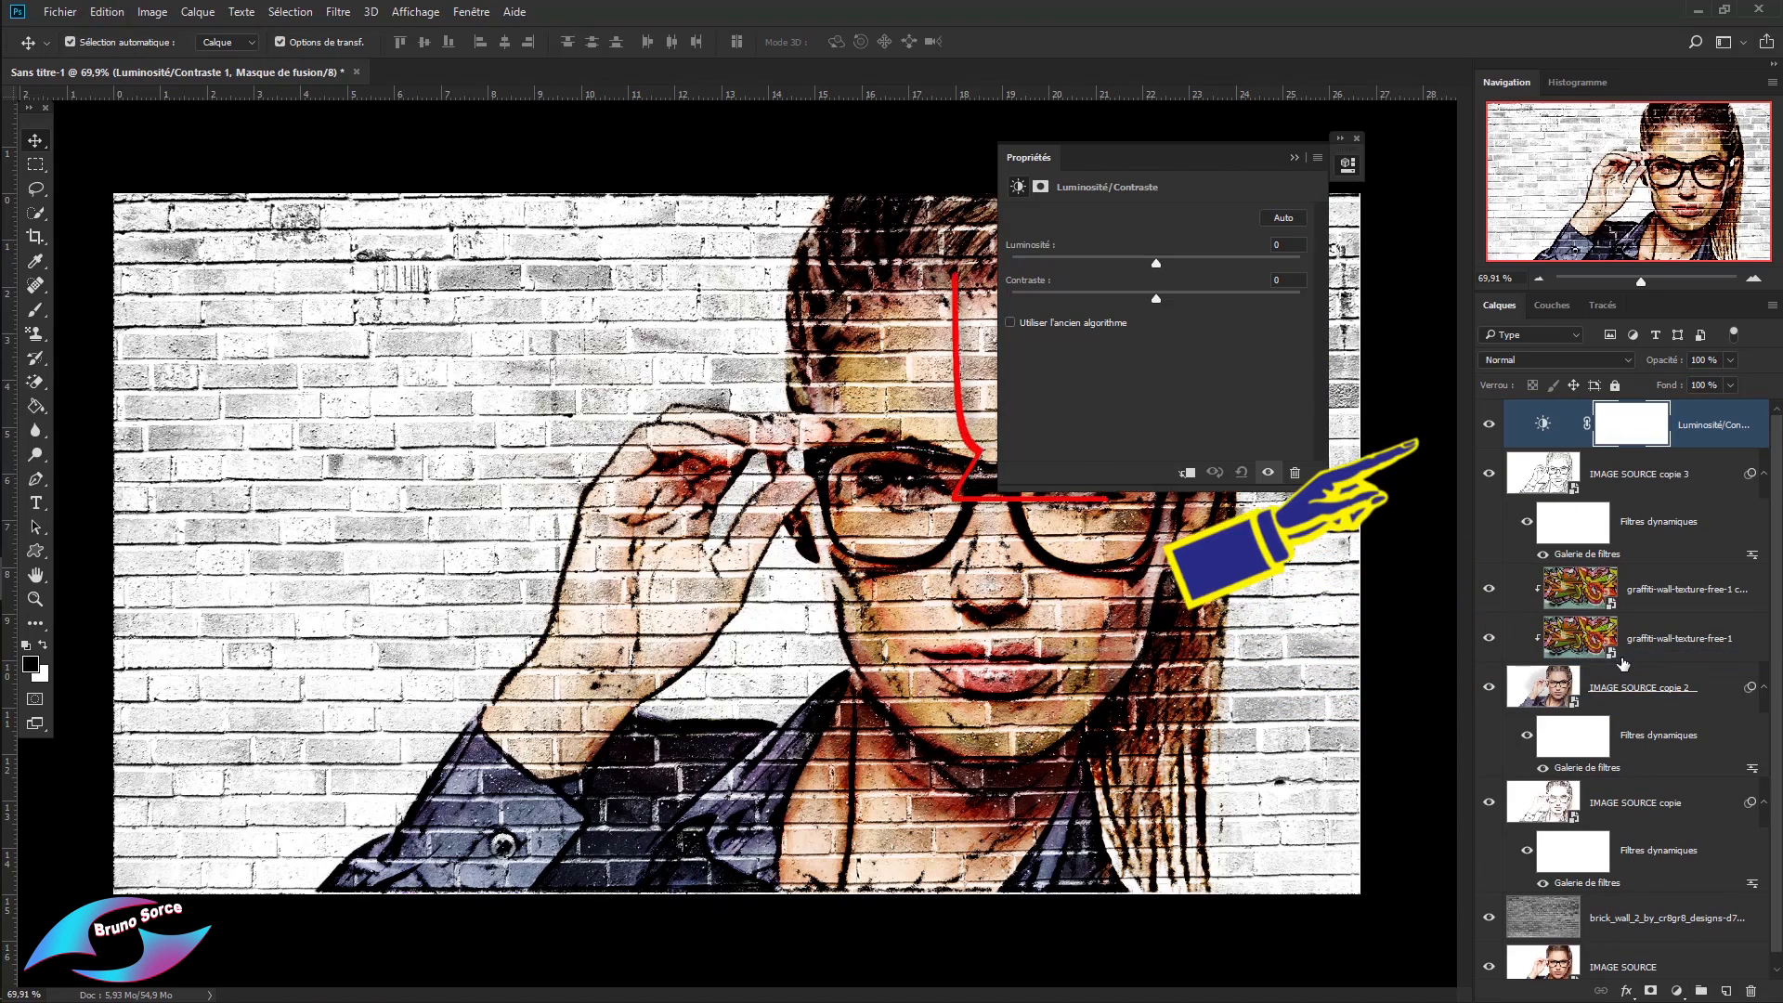
click(1294, 245)
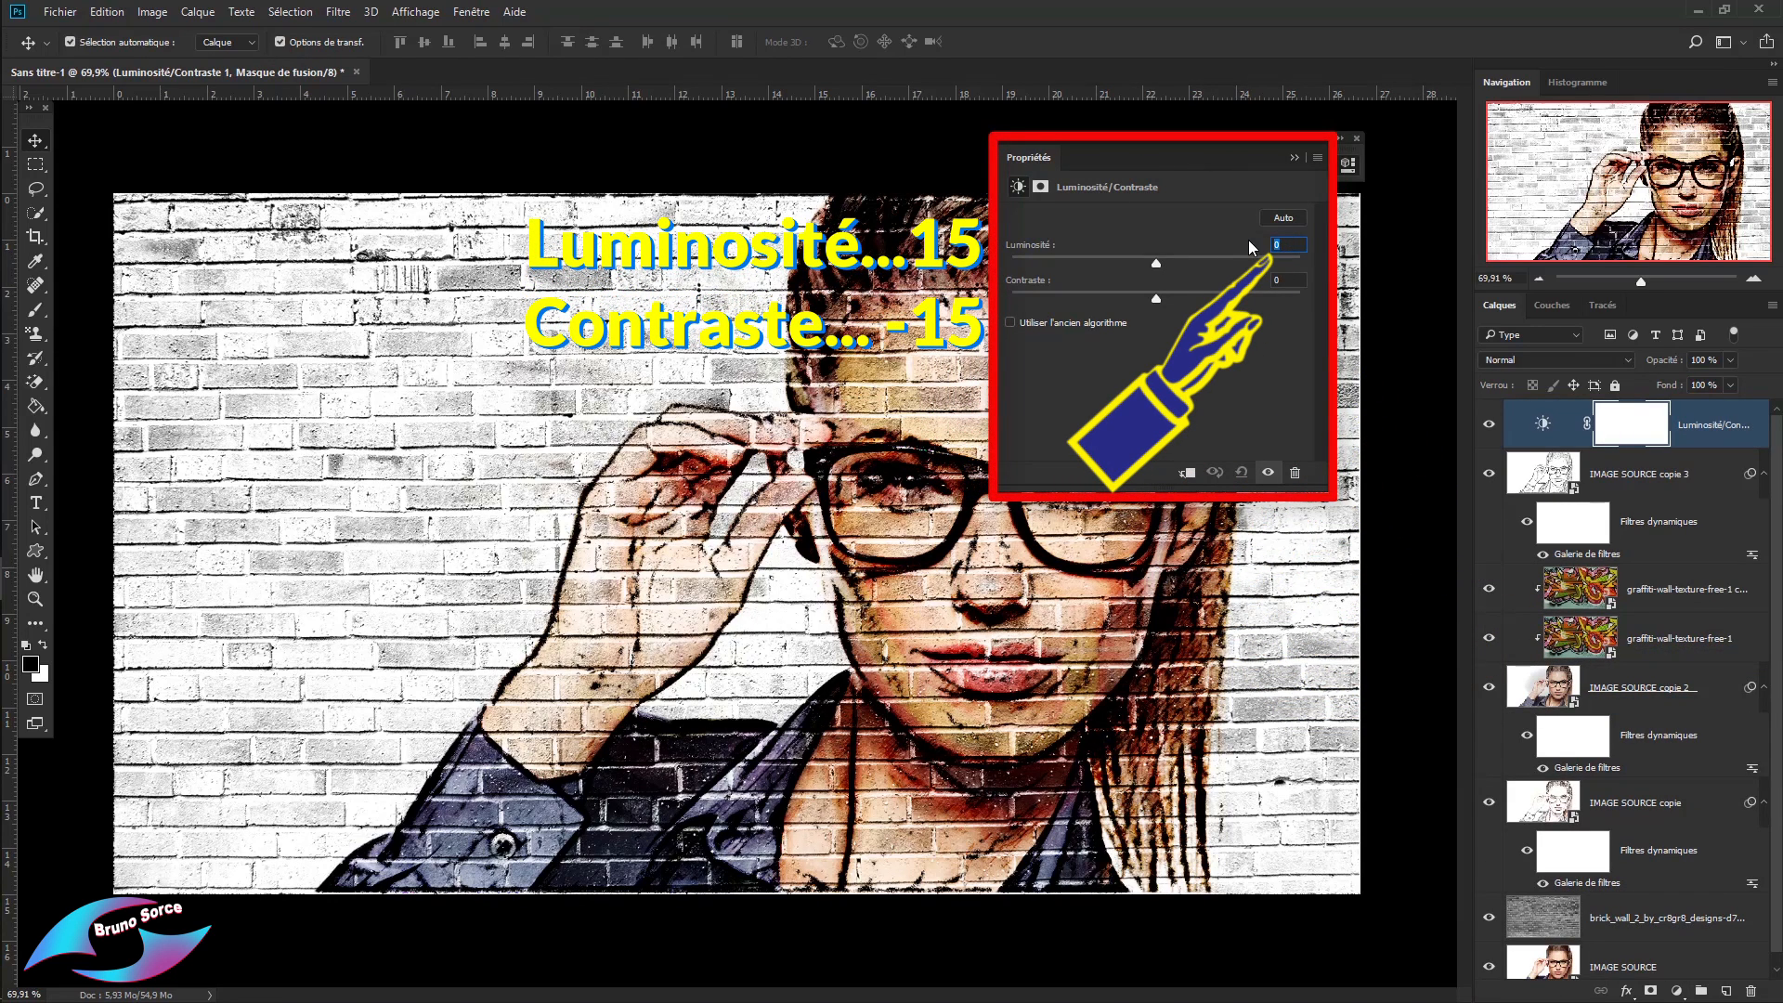
text(15)
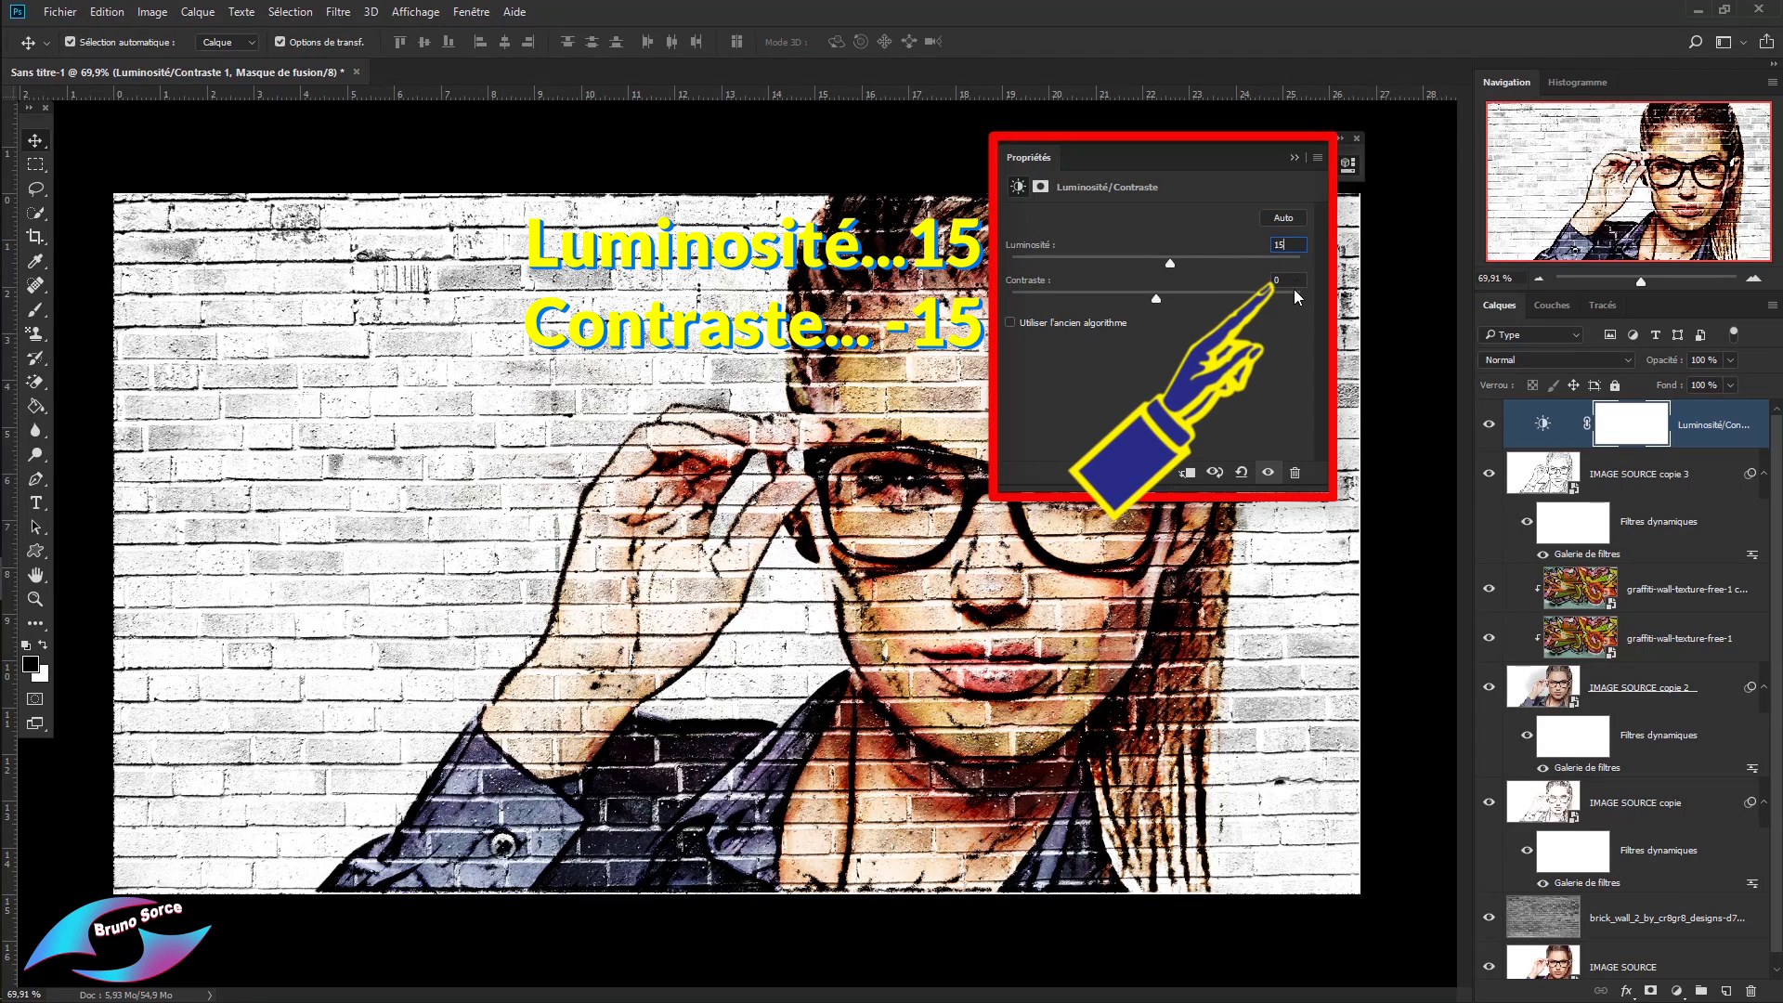
click(1263, 278)
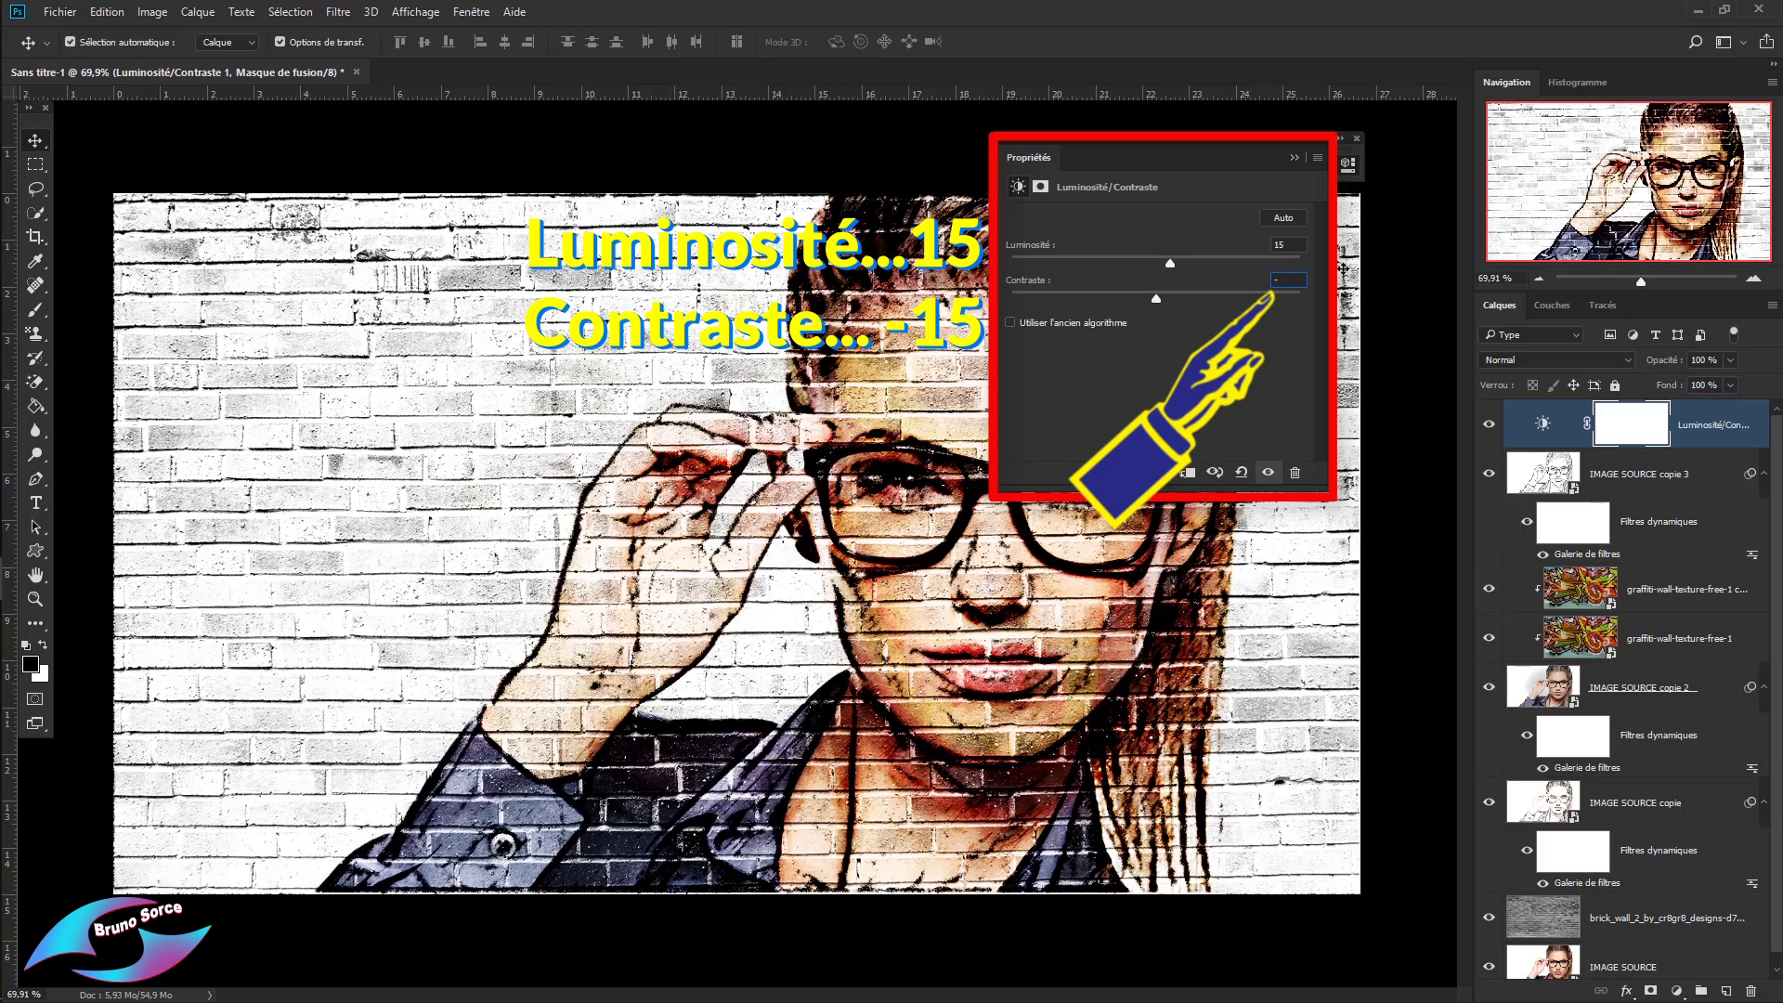
text(-15)
click(1292, 158)
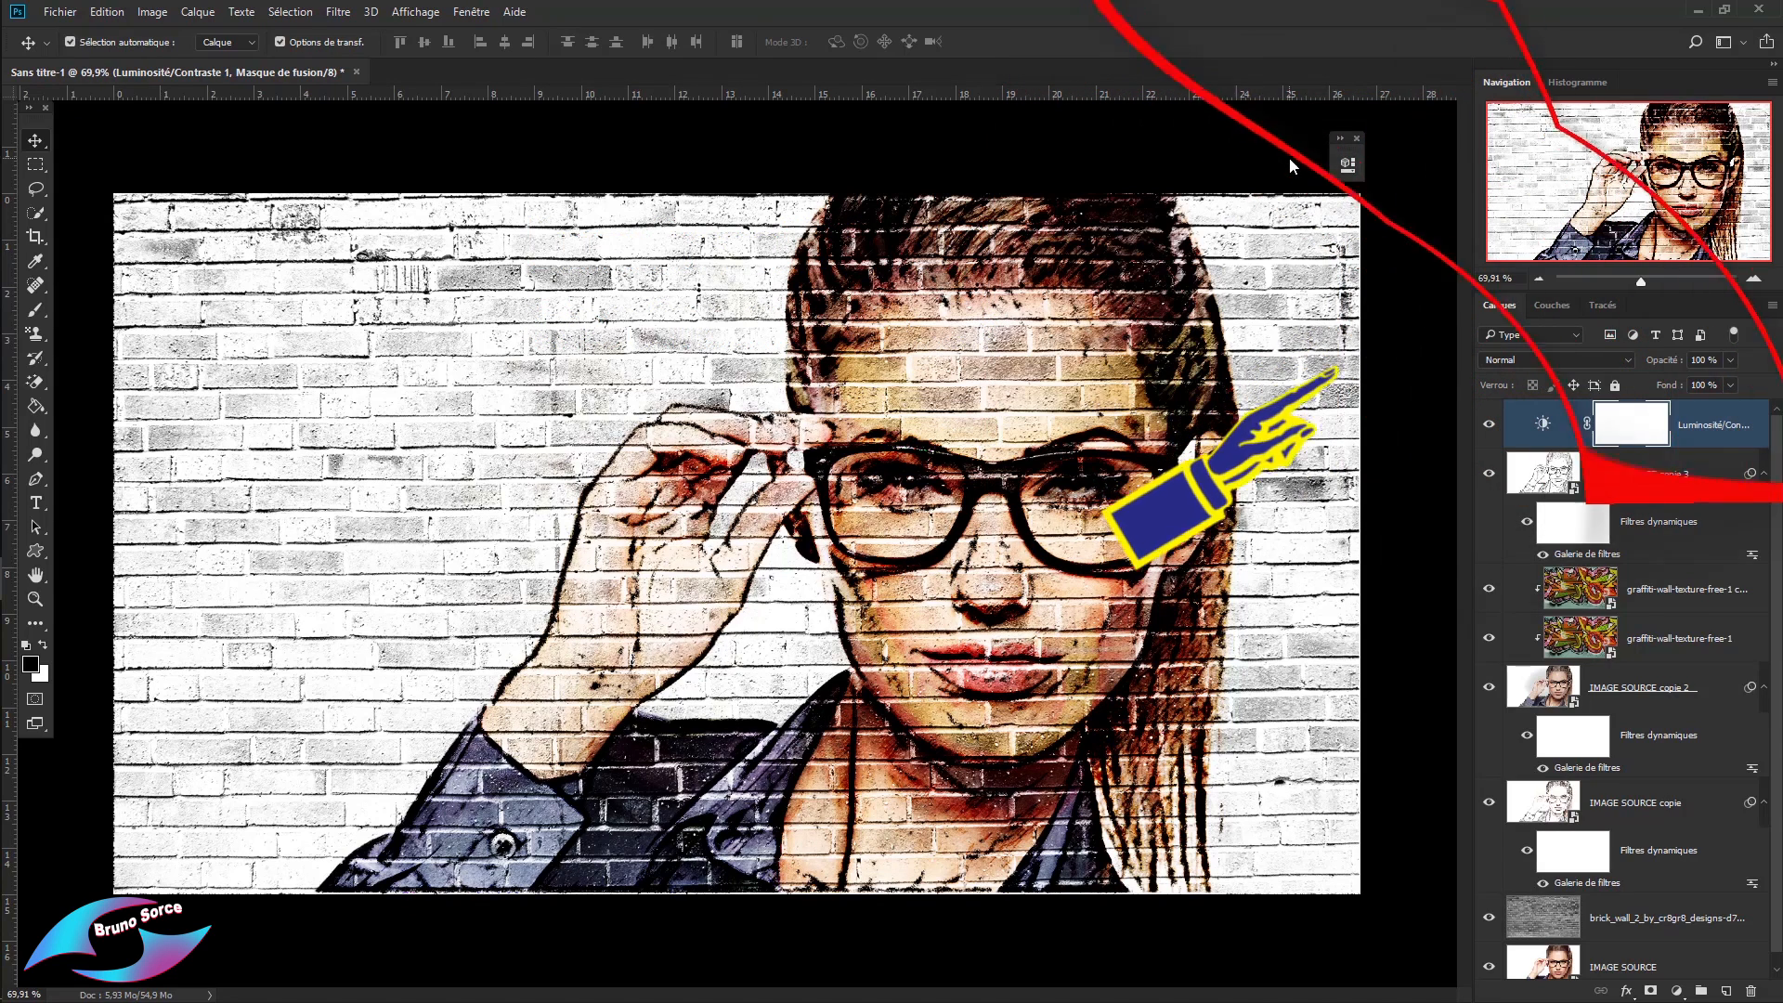
Add a Vibrance adjustment layer at the top of the layer stack with Vibrance 50 and Saturation 20.
click(1676, 991)
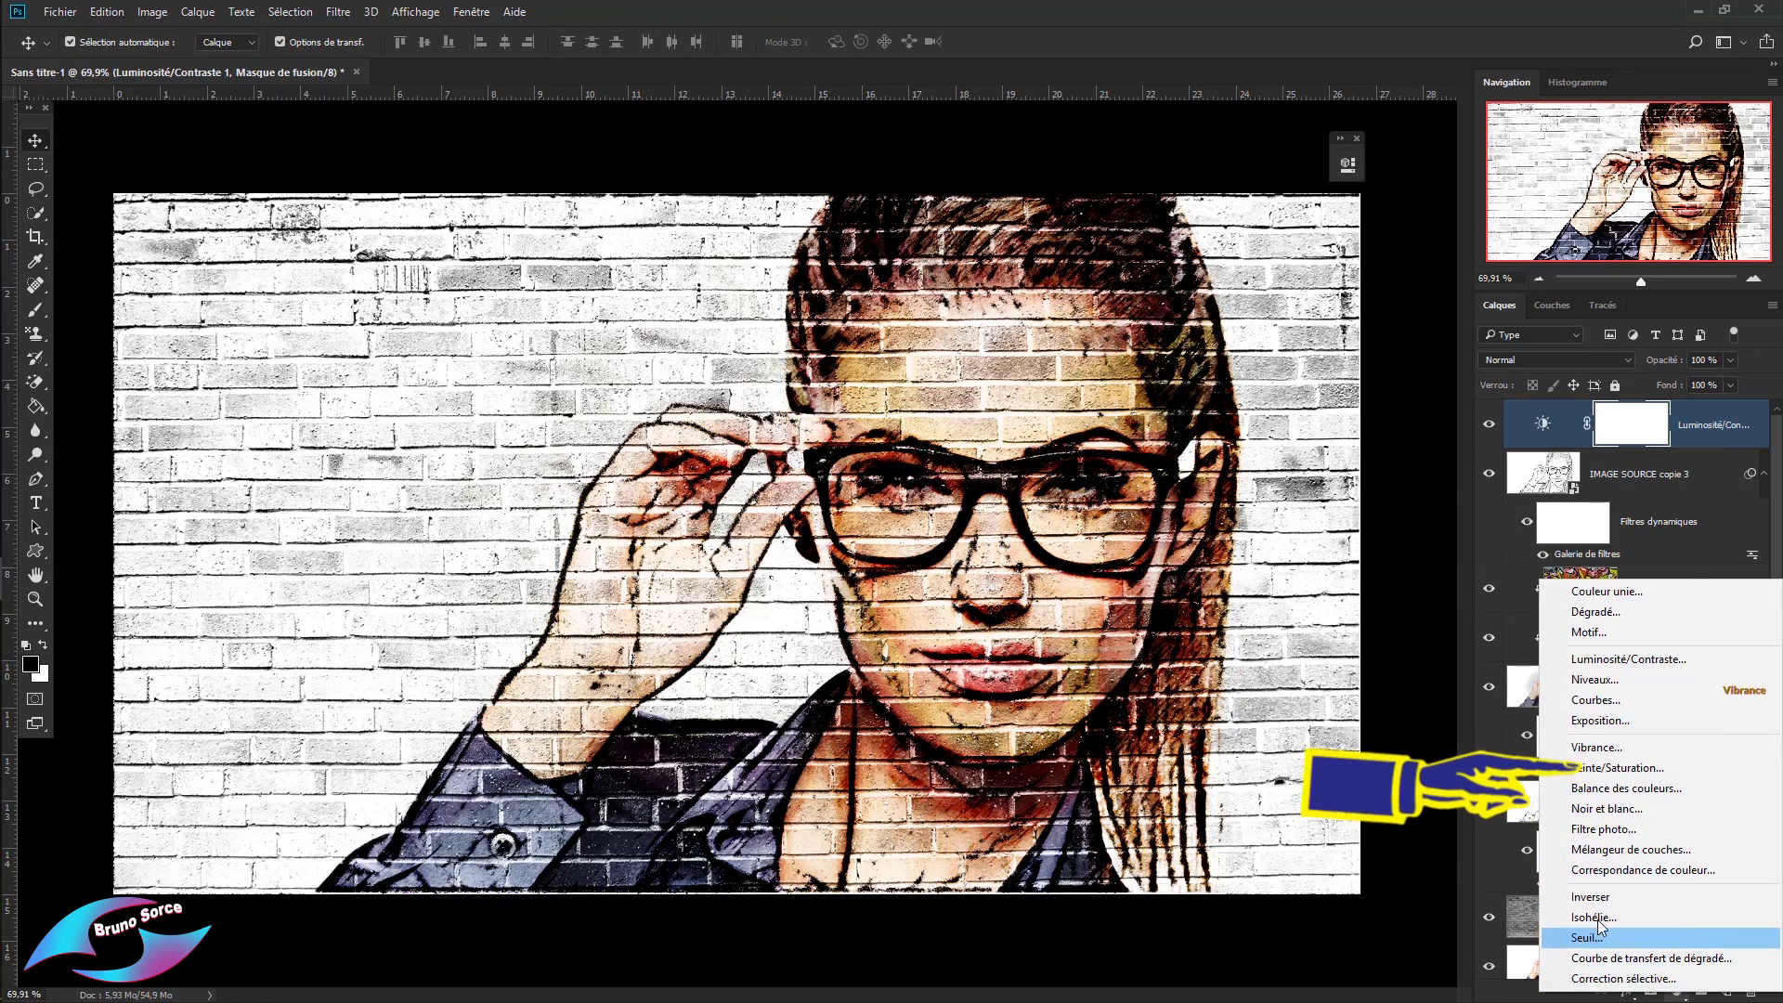
click(1593, 749)
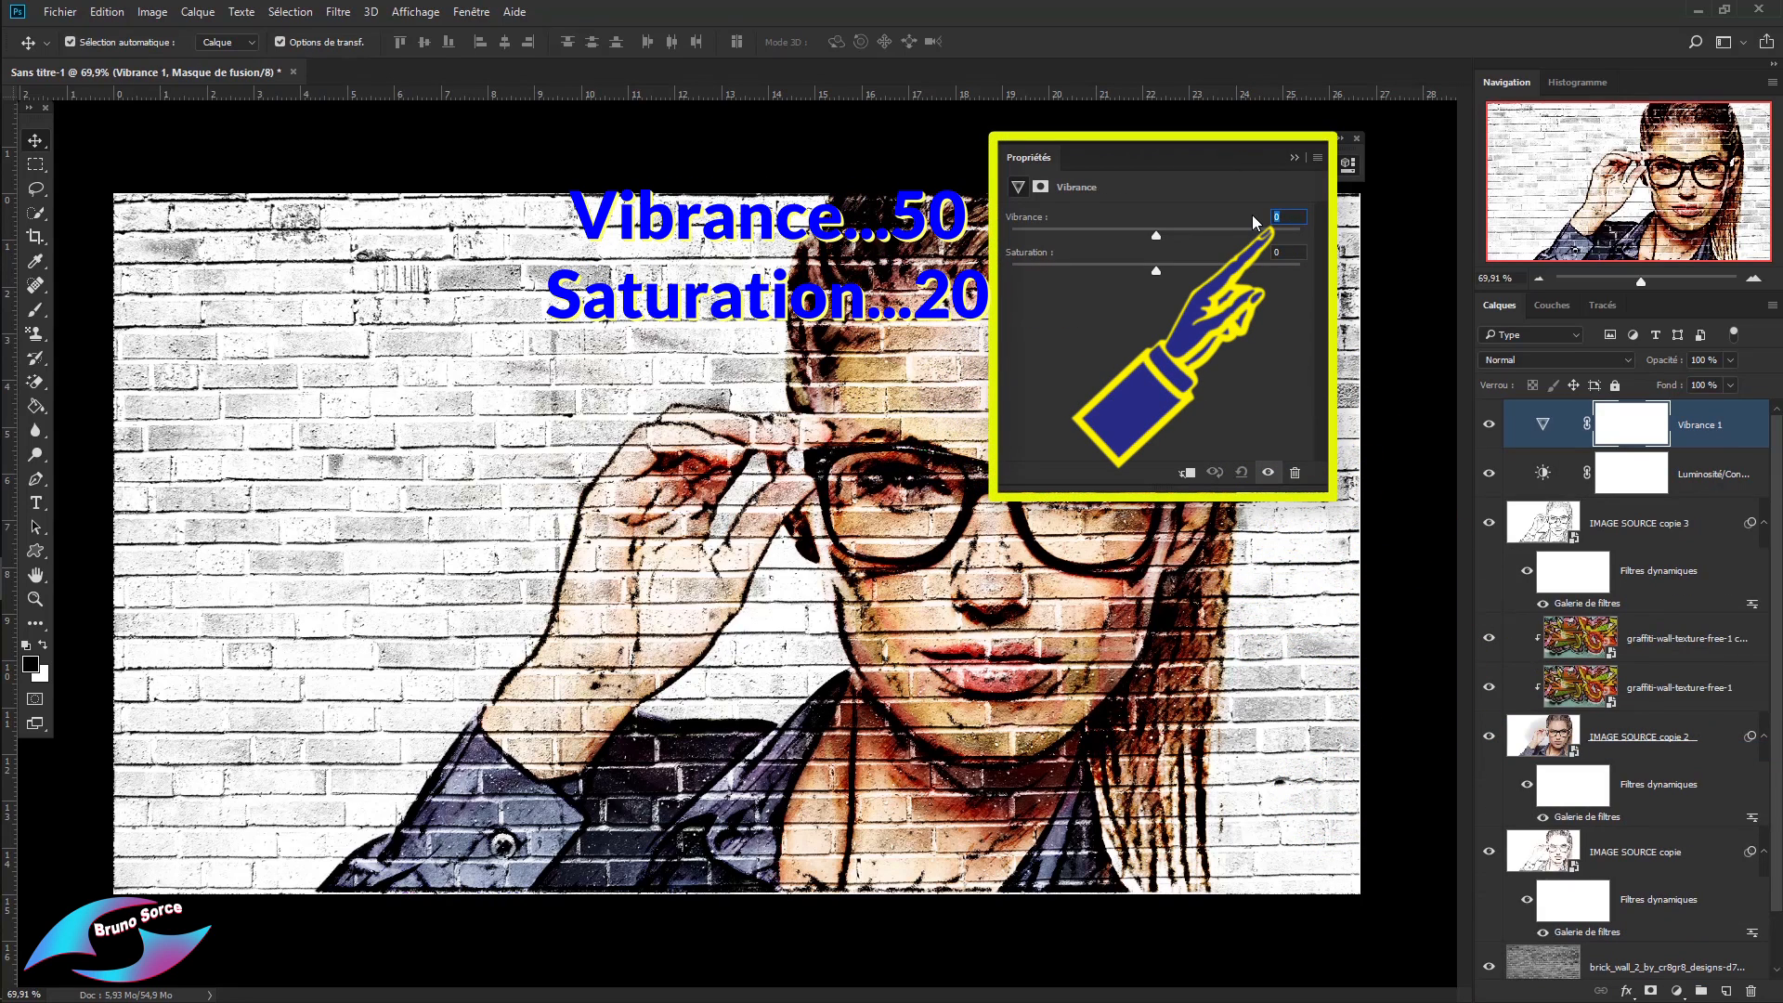
text(5)
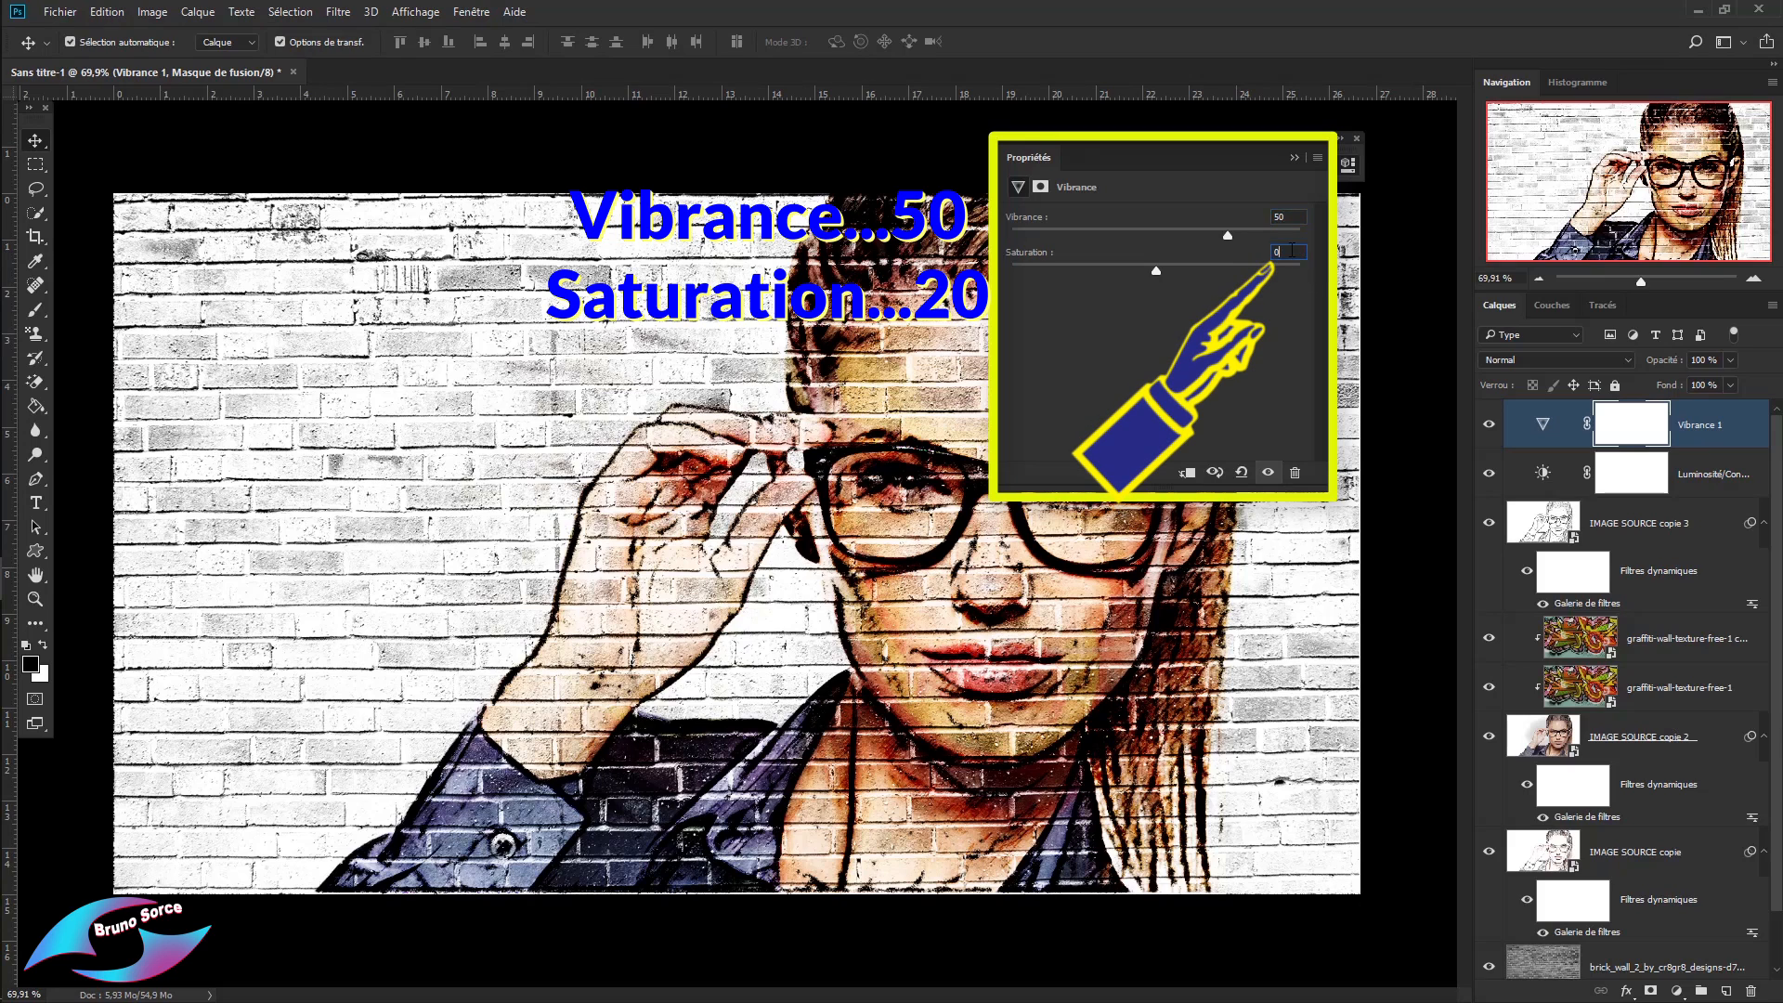
text(20)
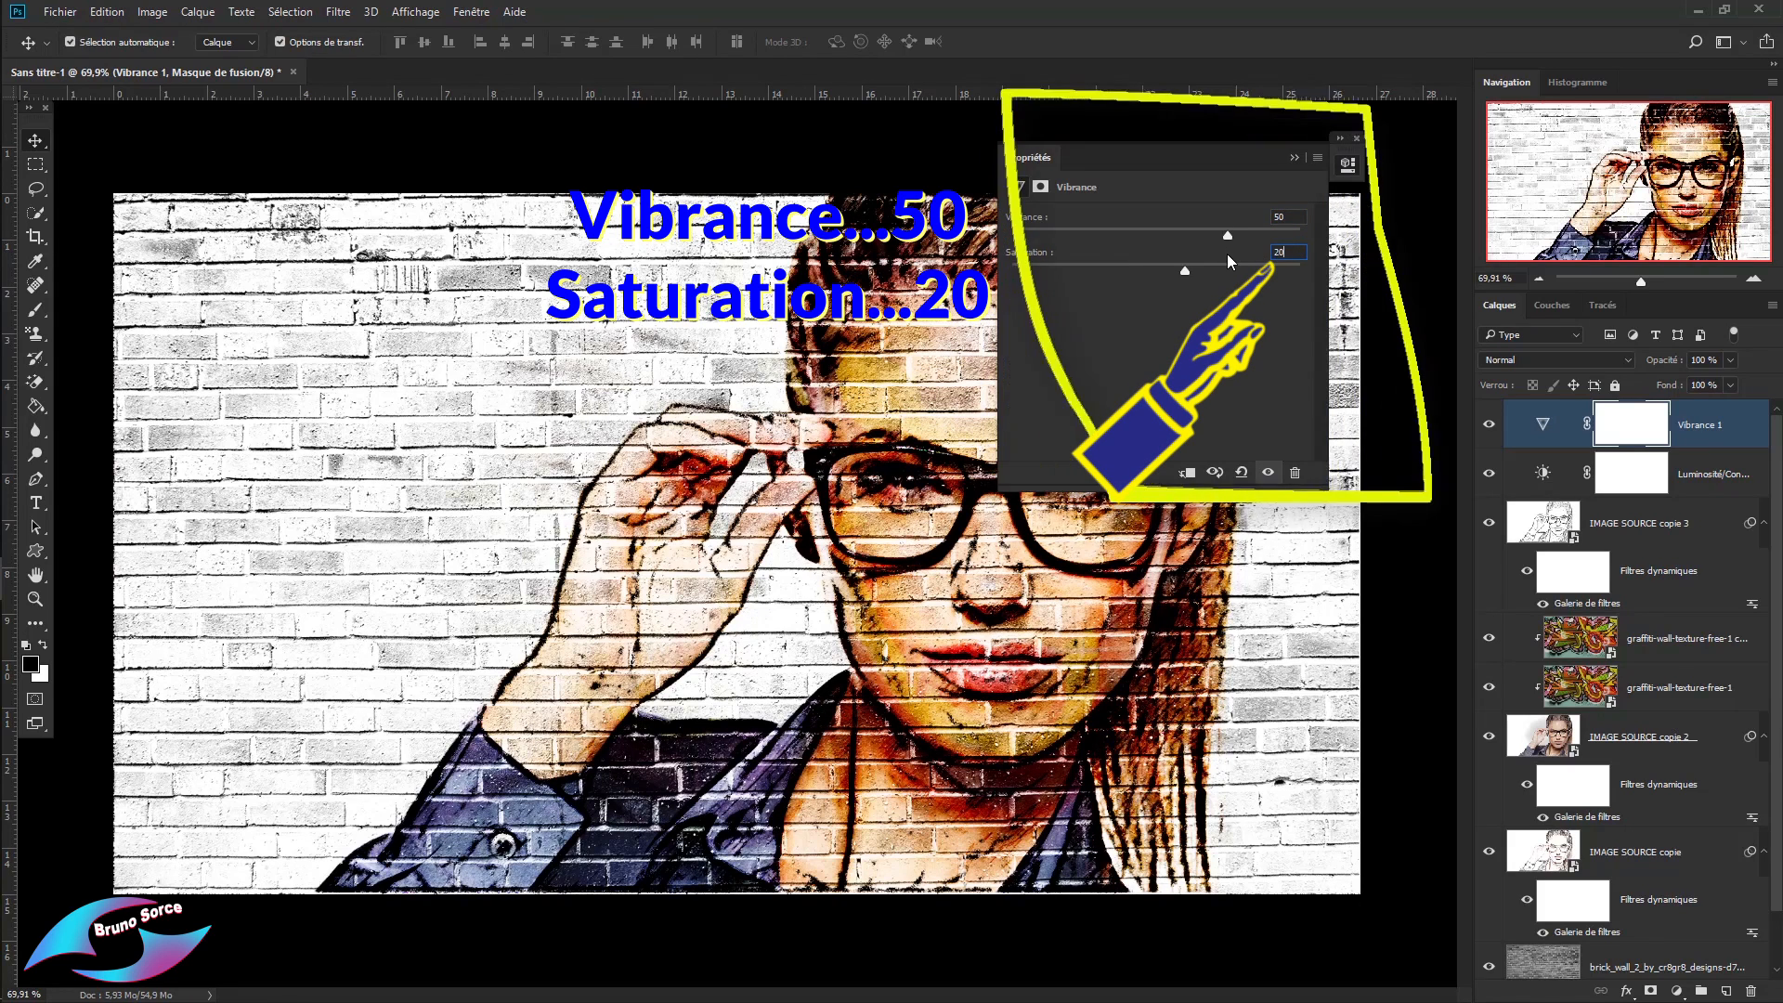
click(1294, 158)
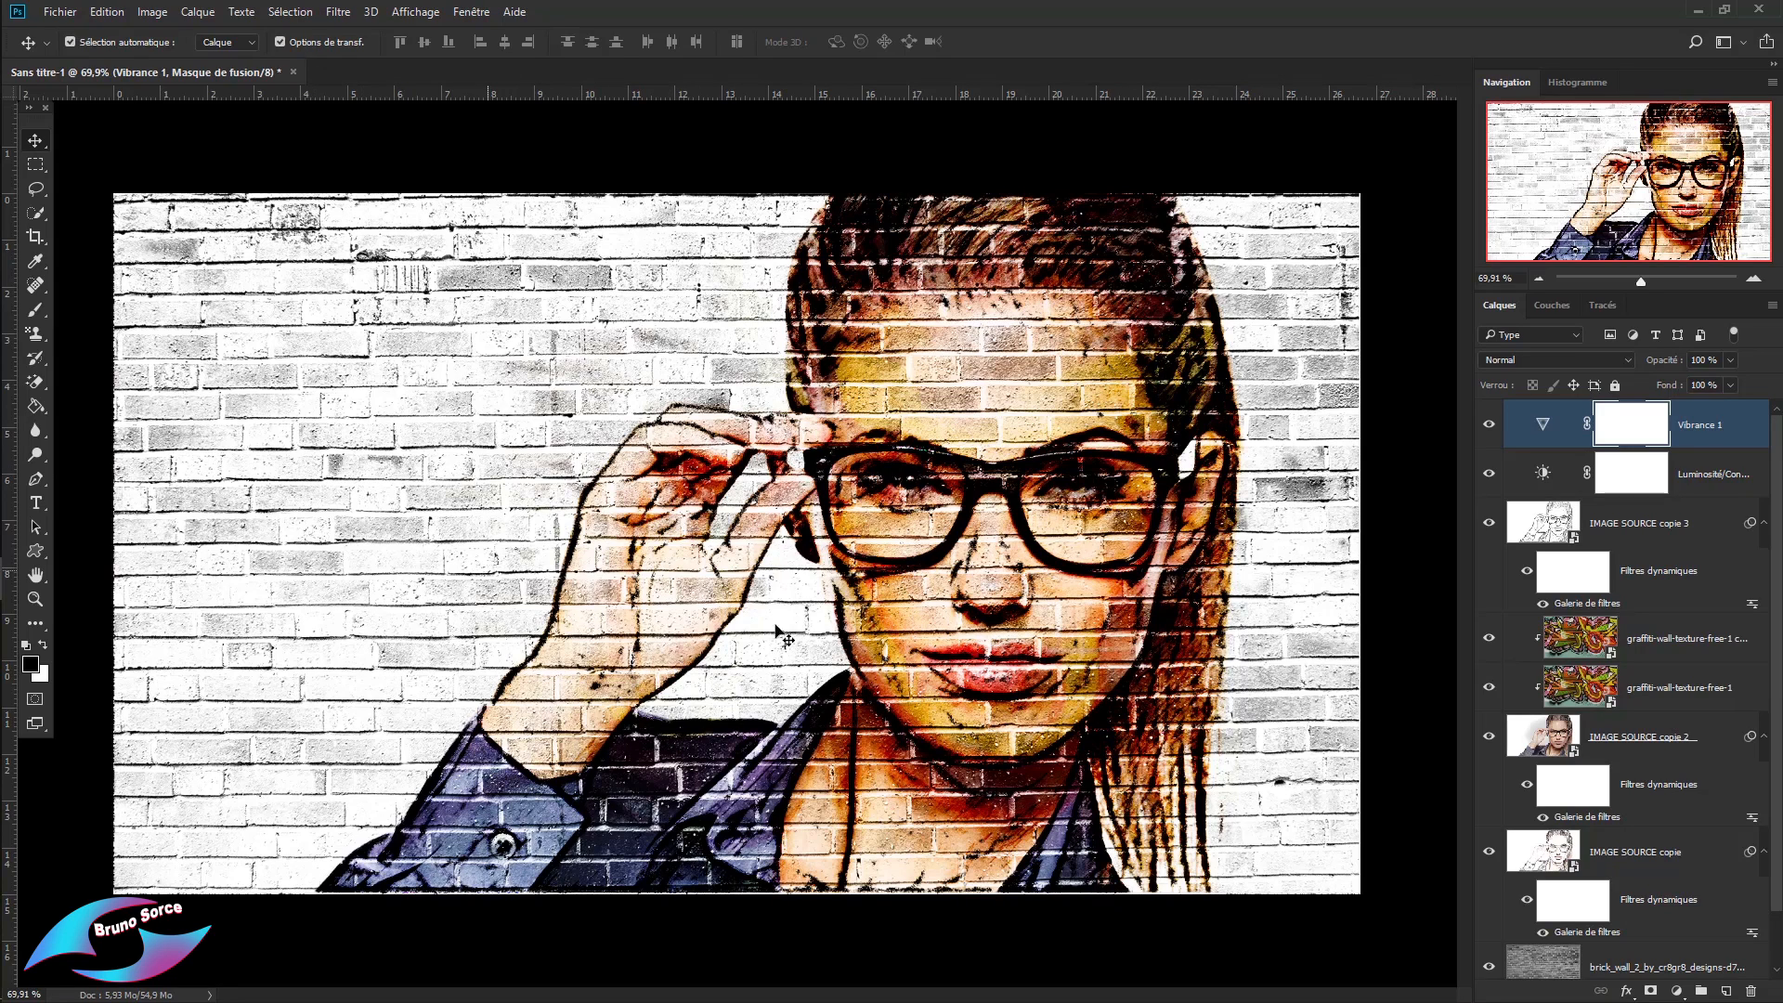
Open the contents of the bottom IMAGE SOURCE smart object for editing.
scroll(1521, 974, down, 1)
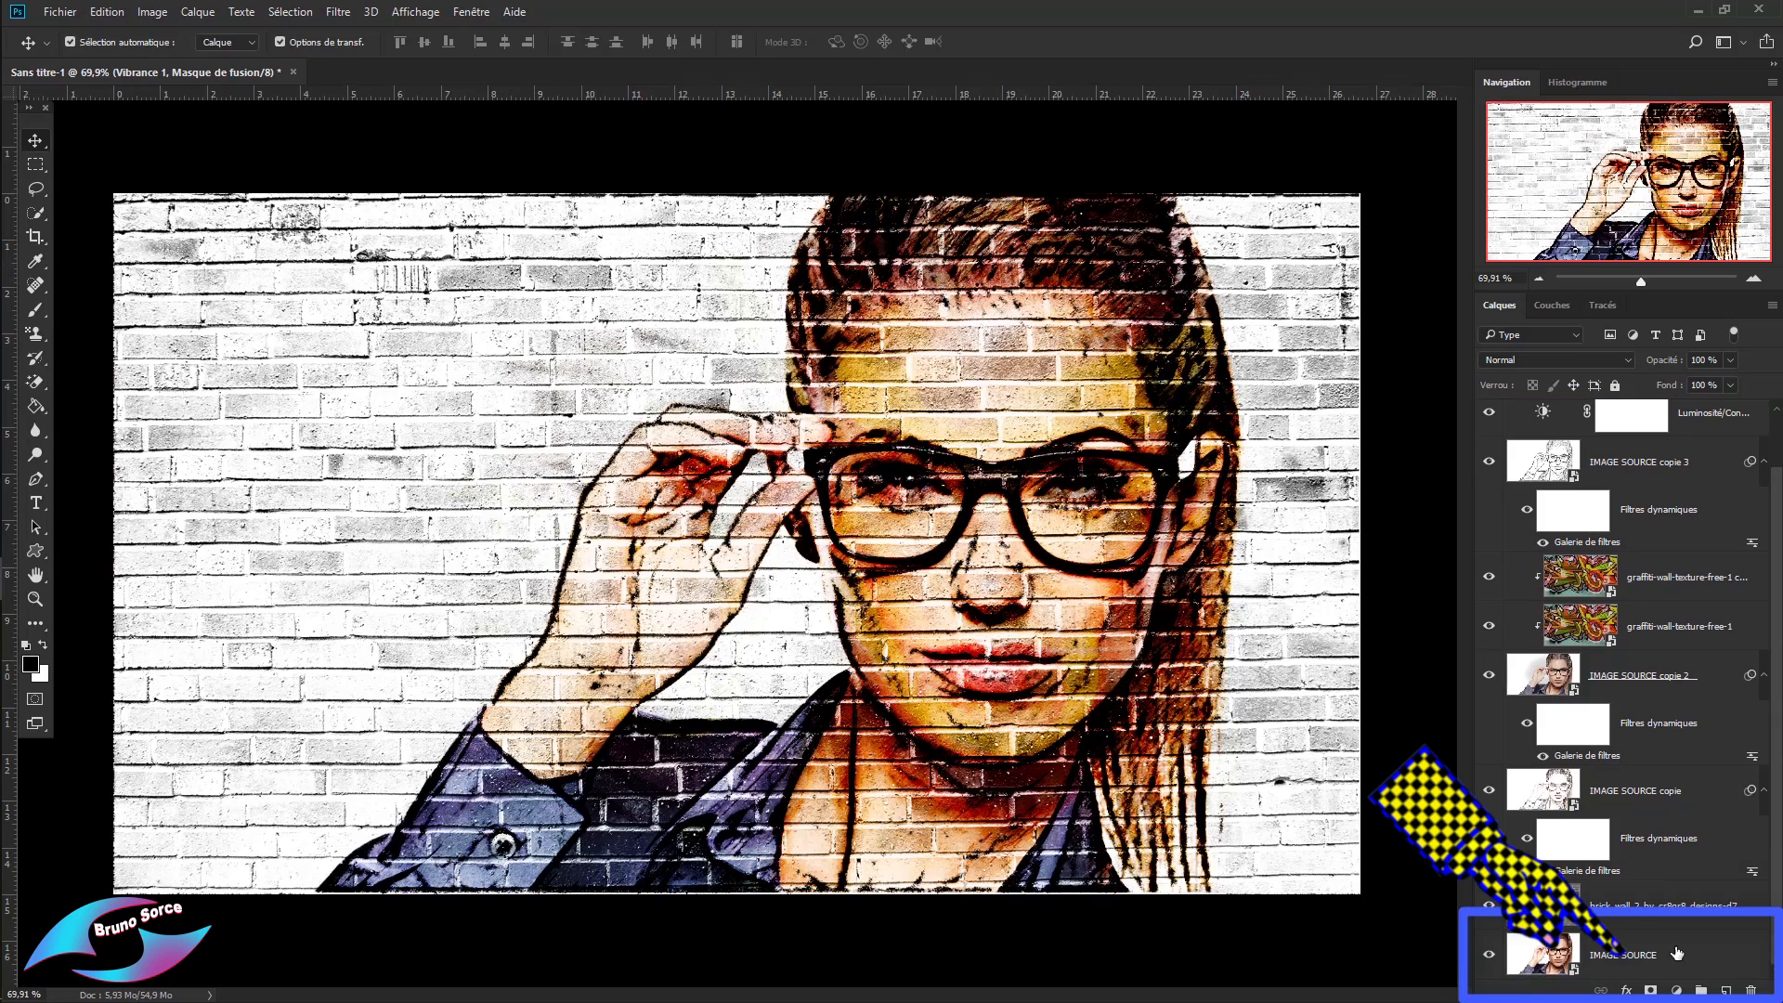
click(1677, 953)
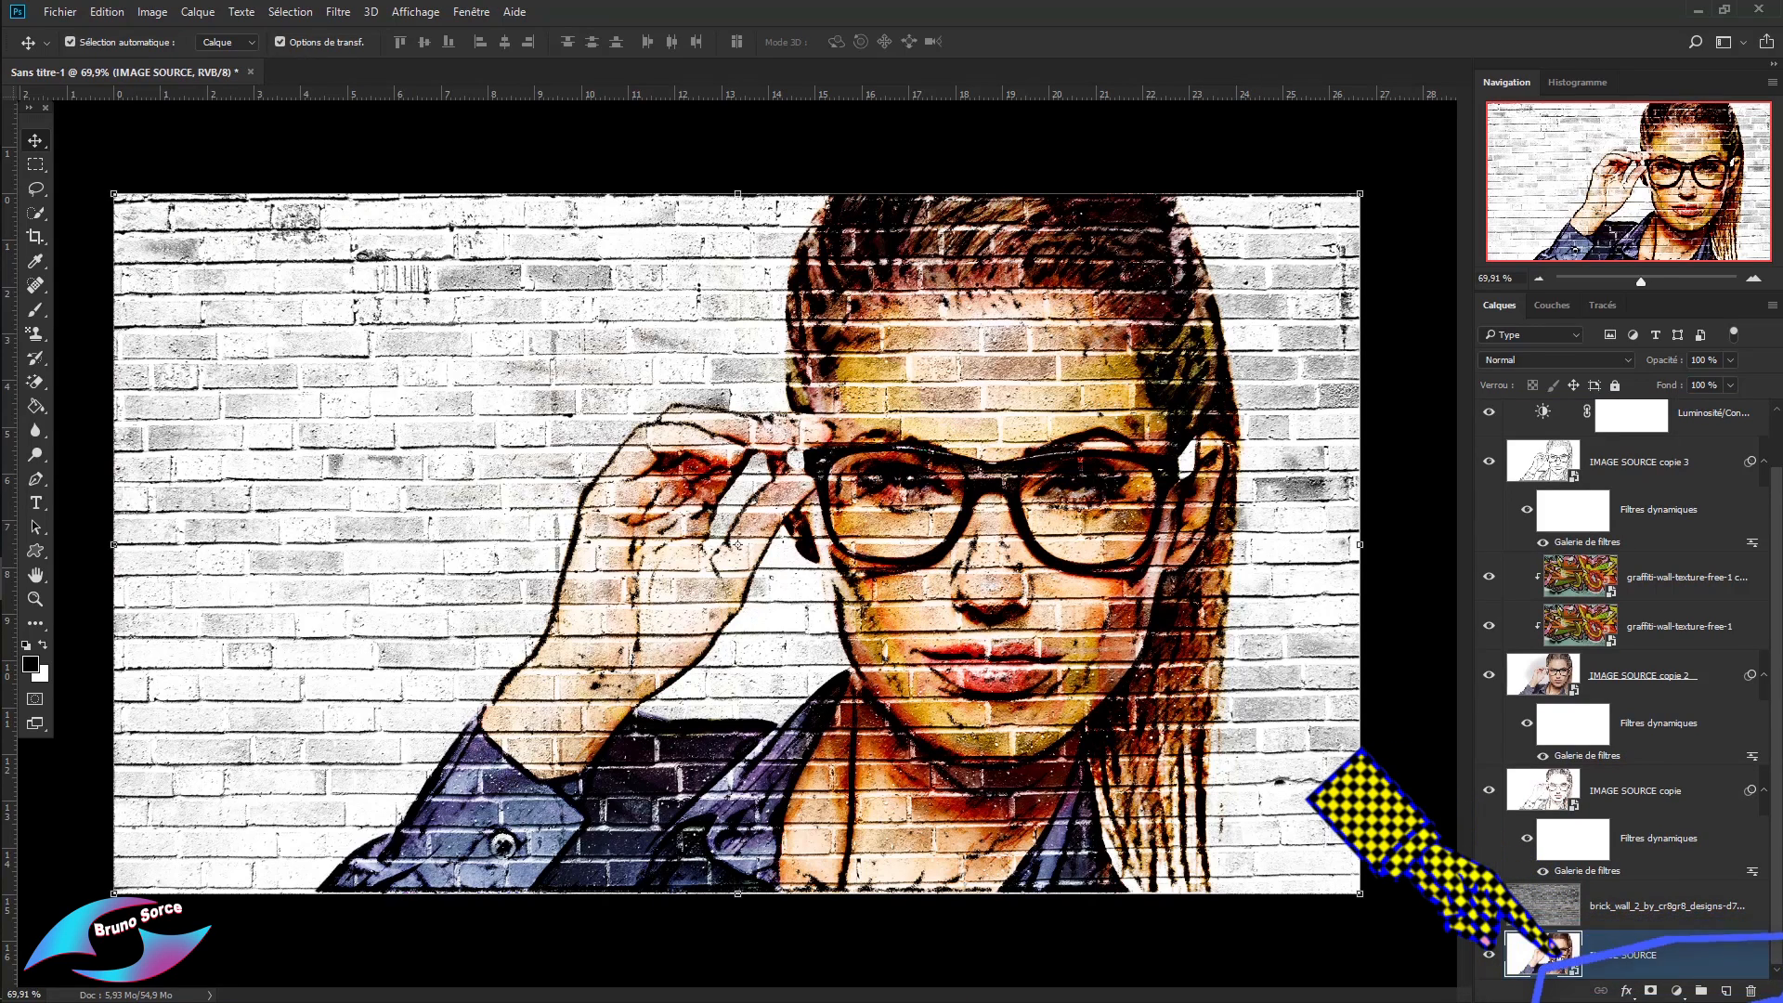
double_click(1543, 955)
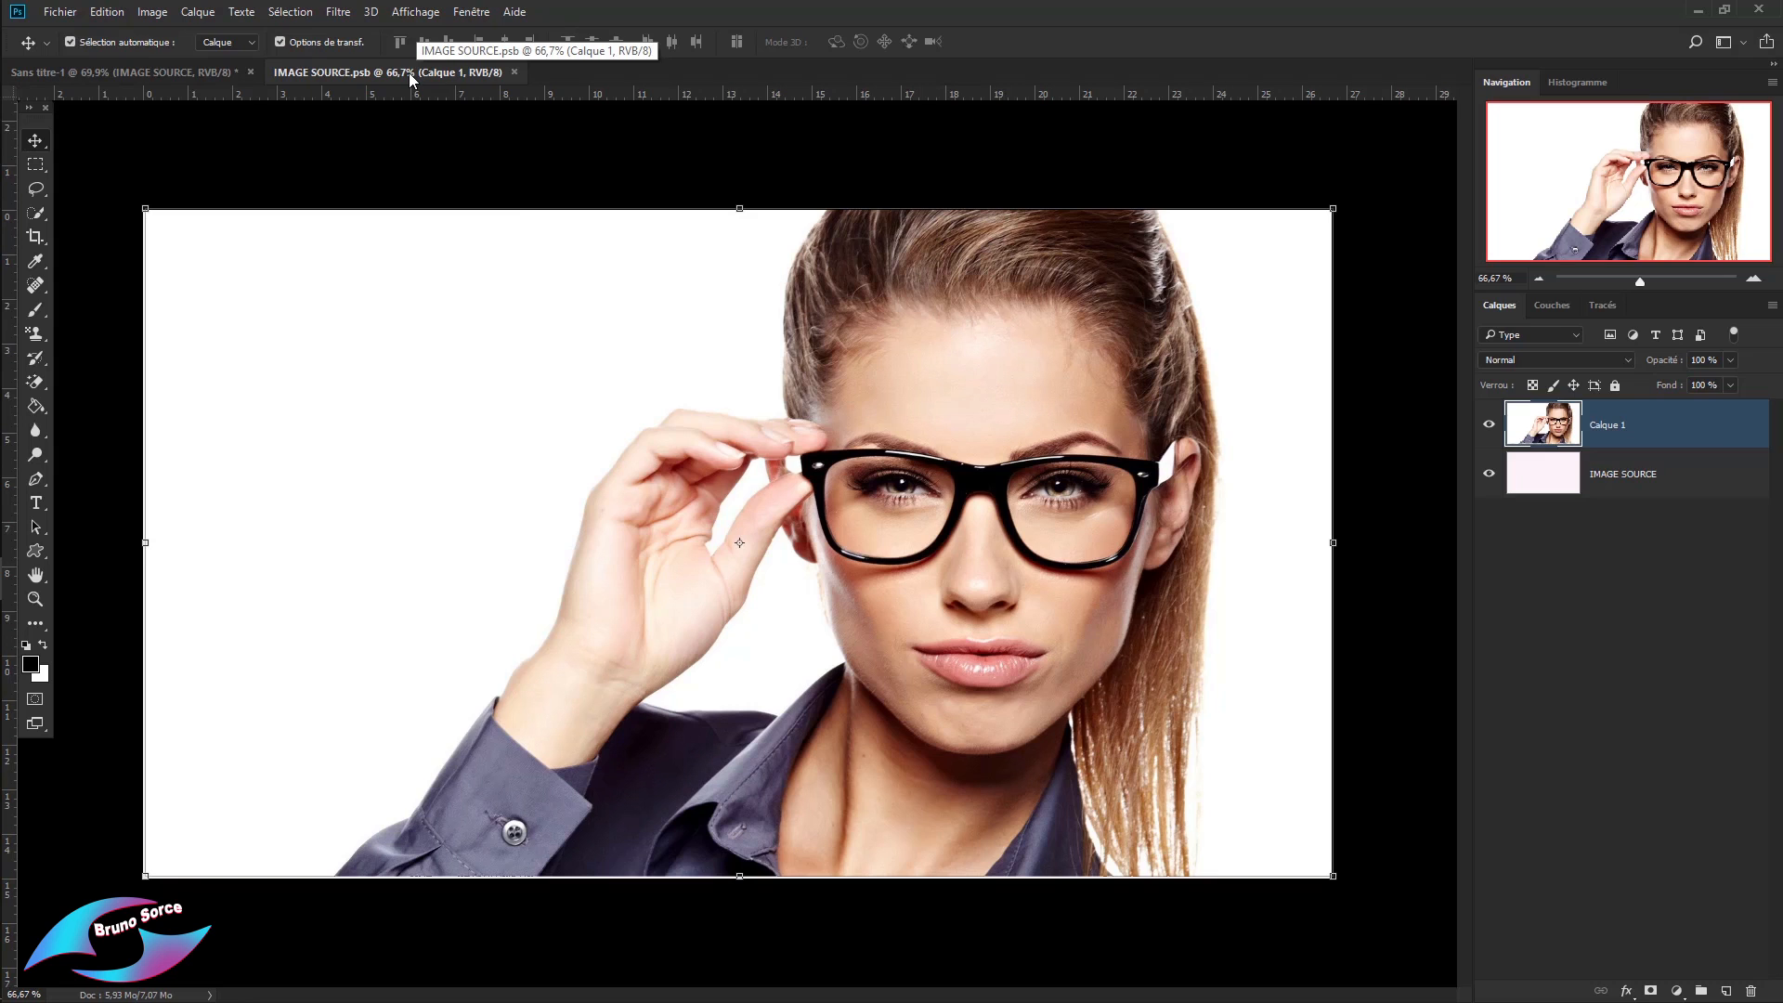
Embed the MBVIUKXFGNB image above Calque 1 and close IMAGE SOURCE.psb with its changes saved.
click(60, 13)
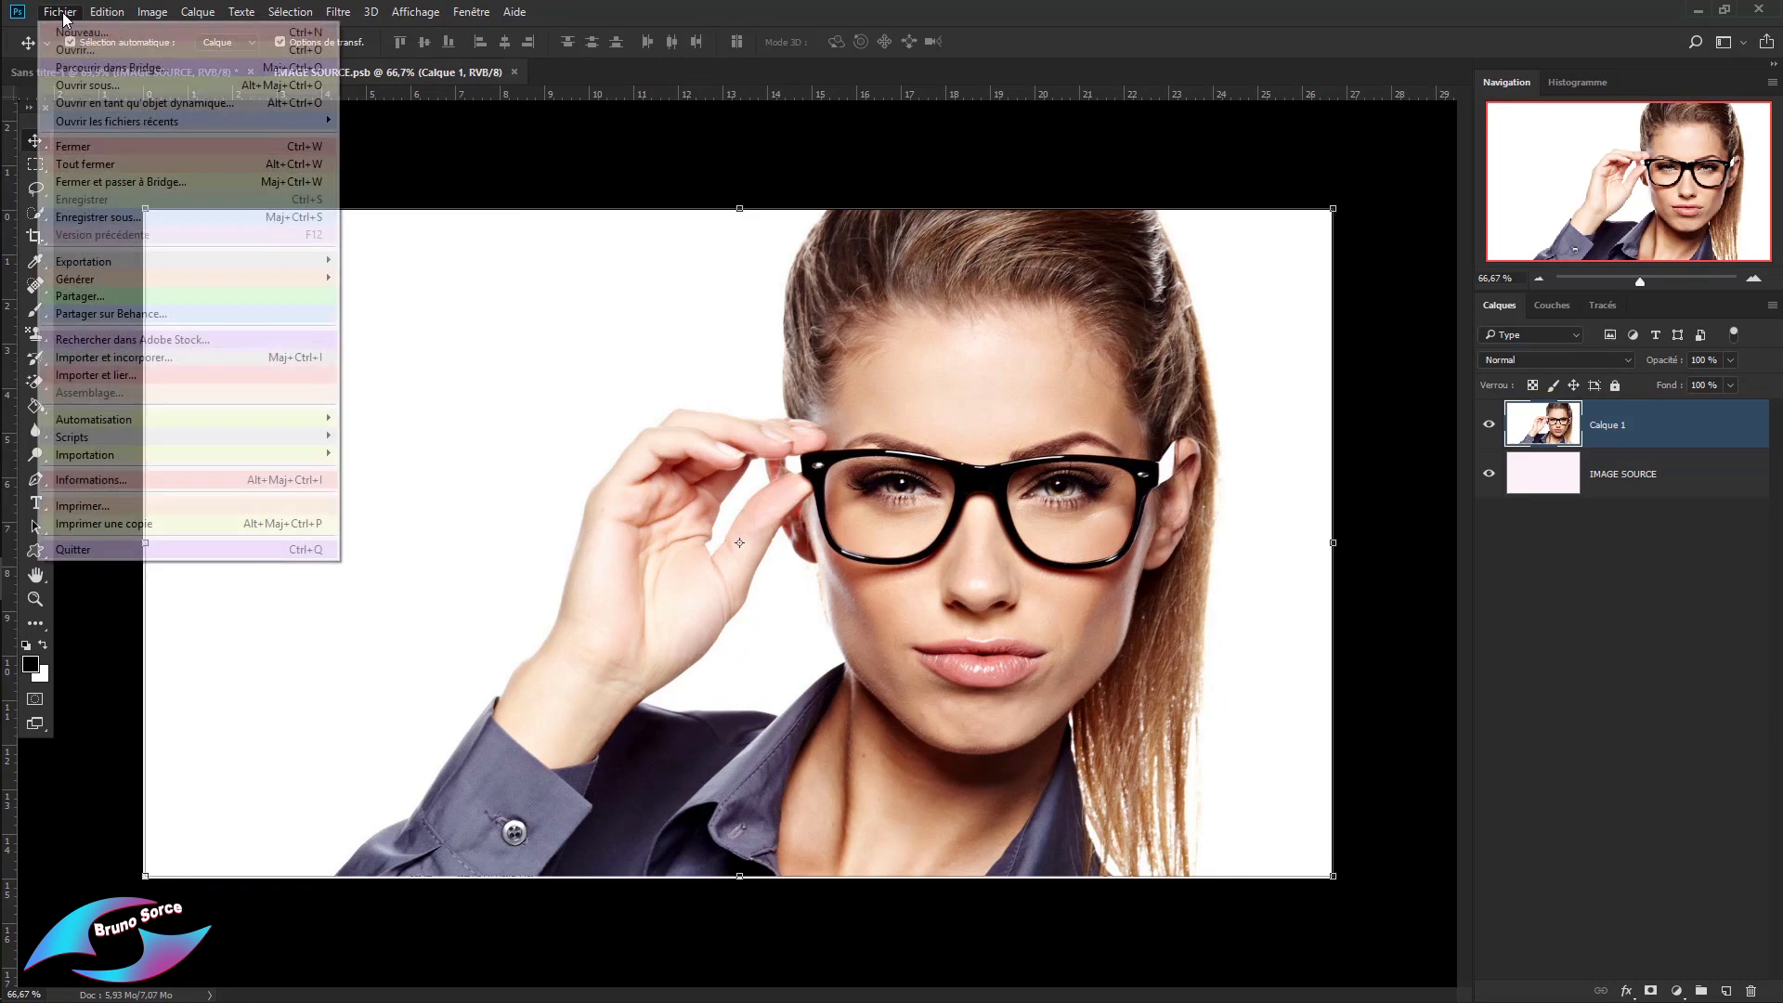
click(79, 361)
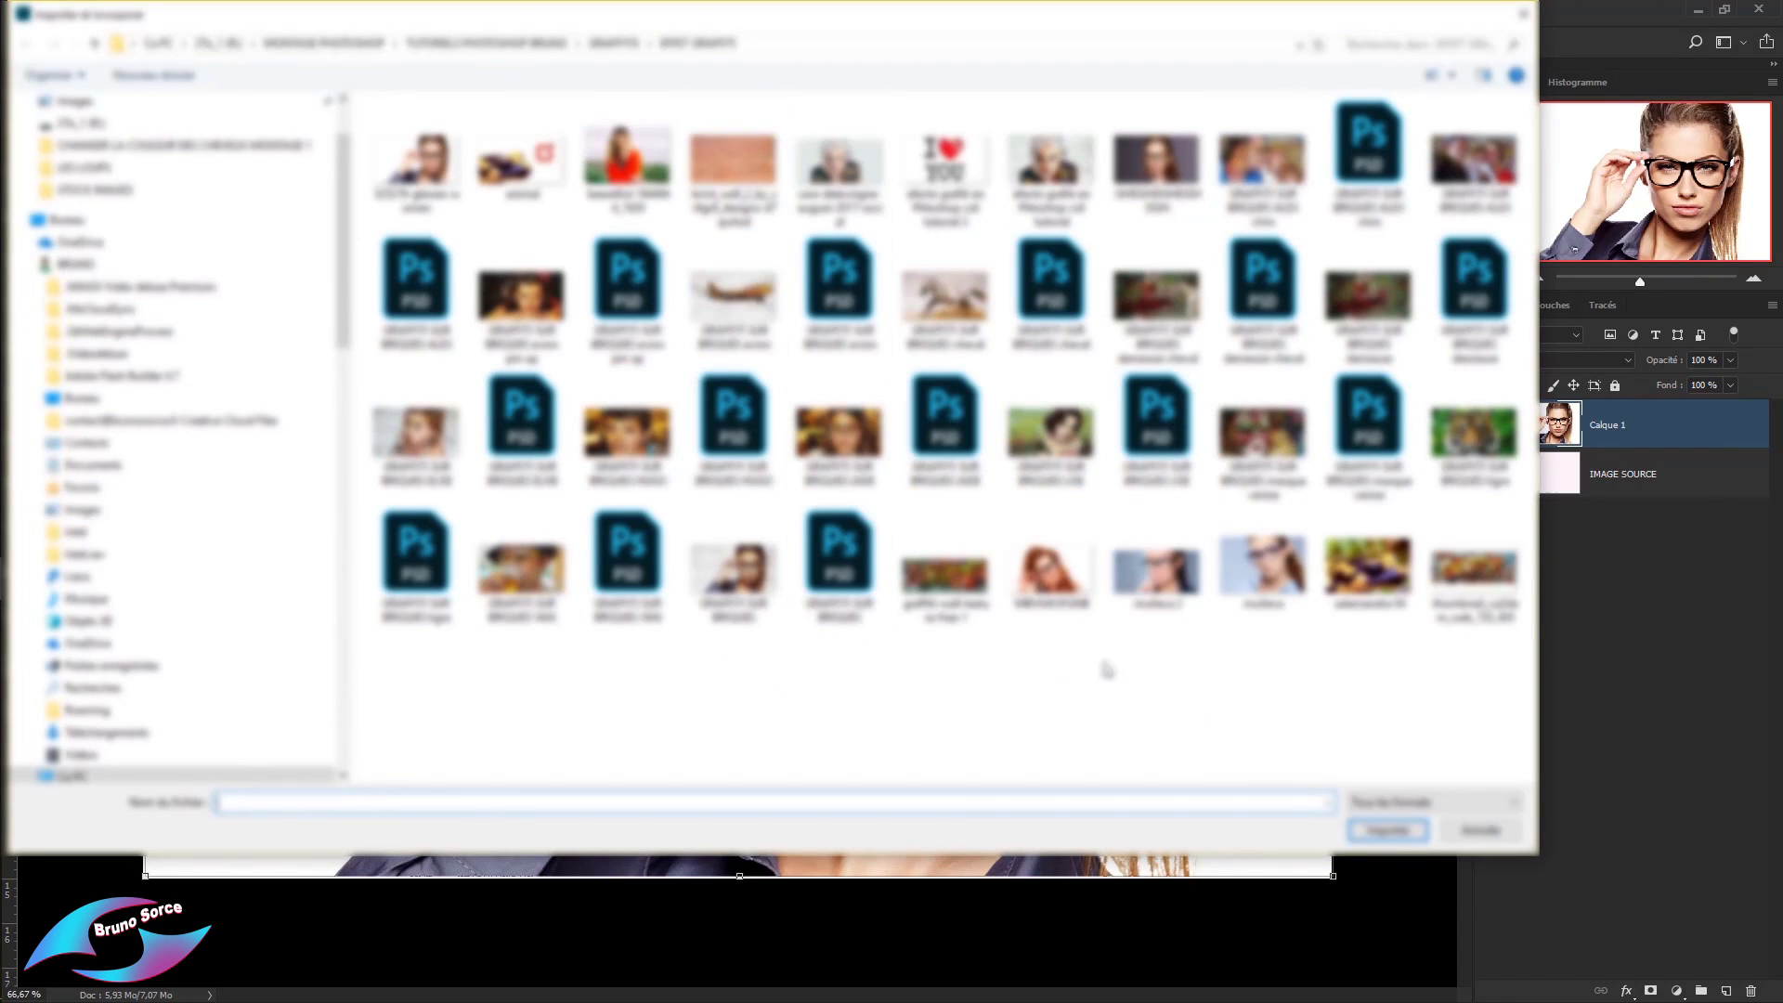
double_click(1067, 584)
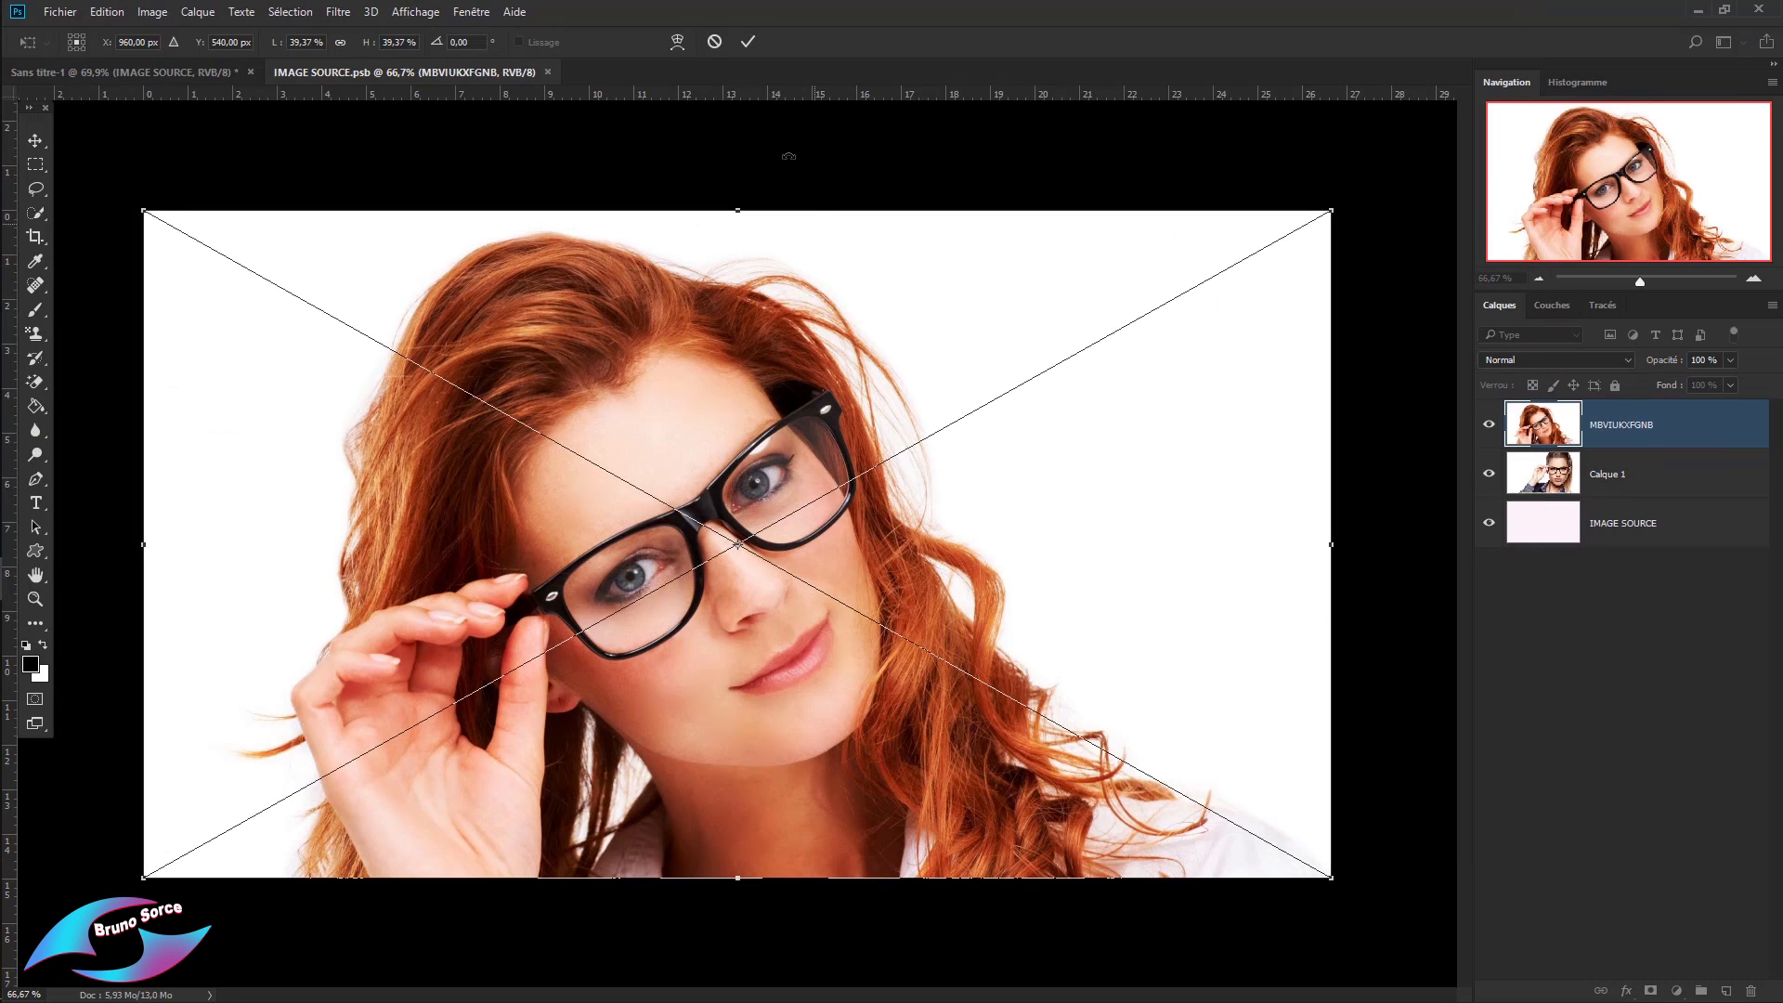
click(748, 43)
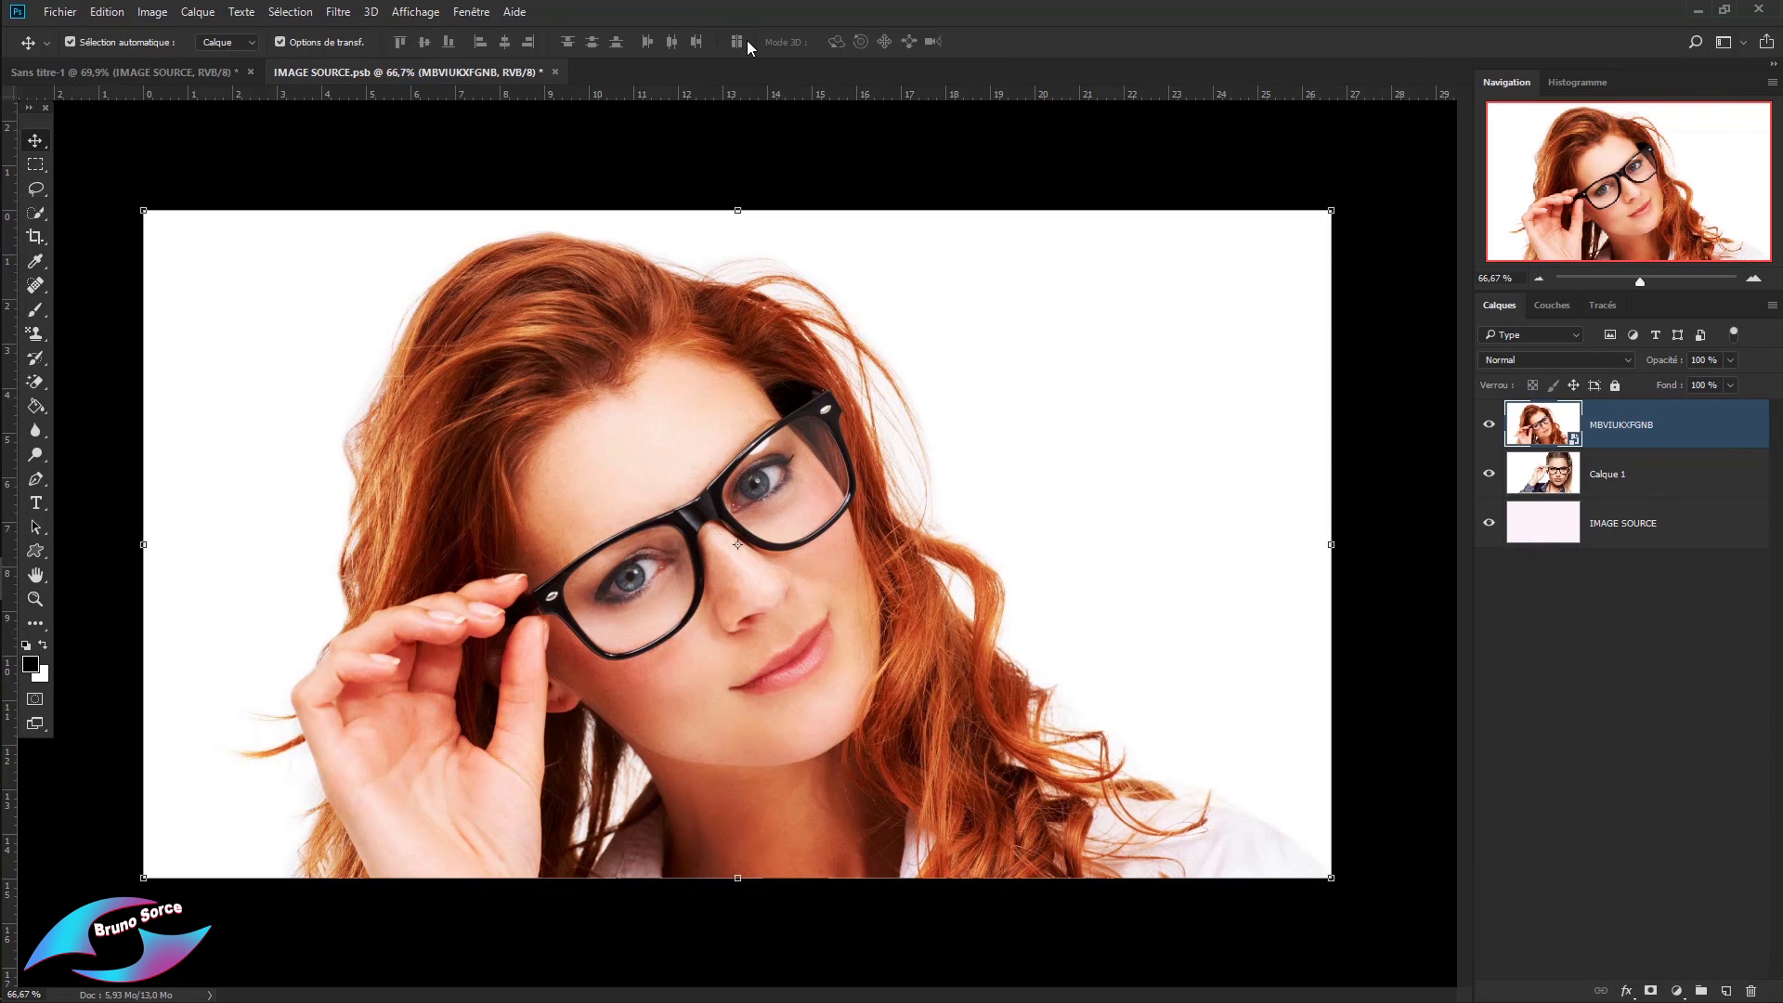
click(555, 72)
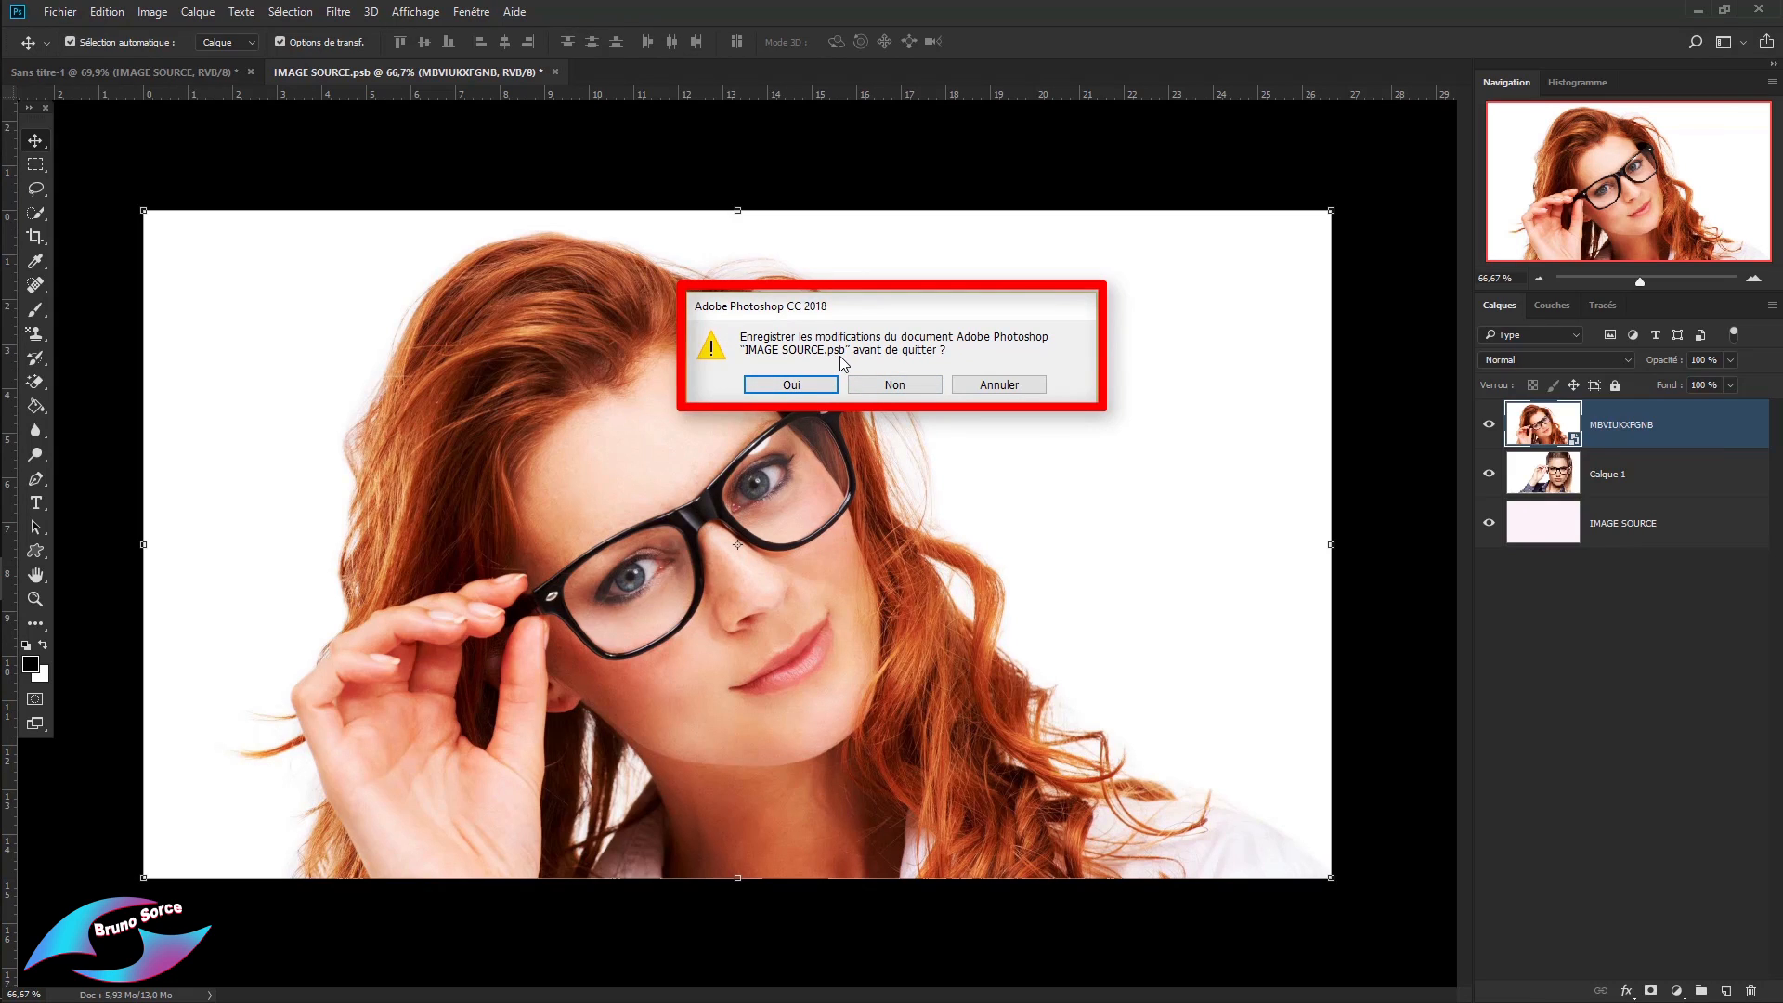
click(787, 384)
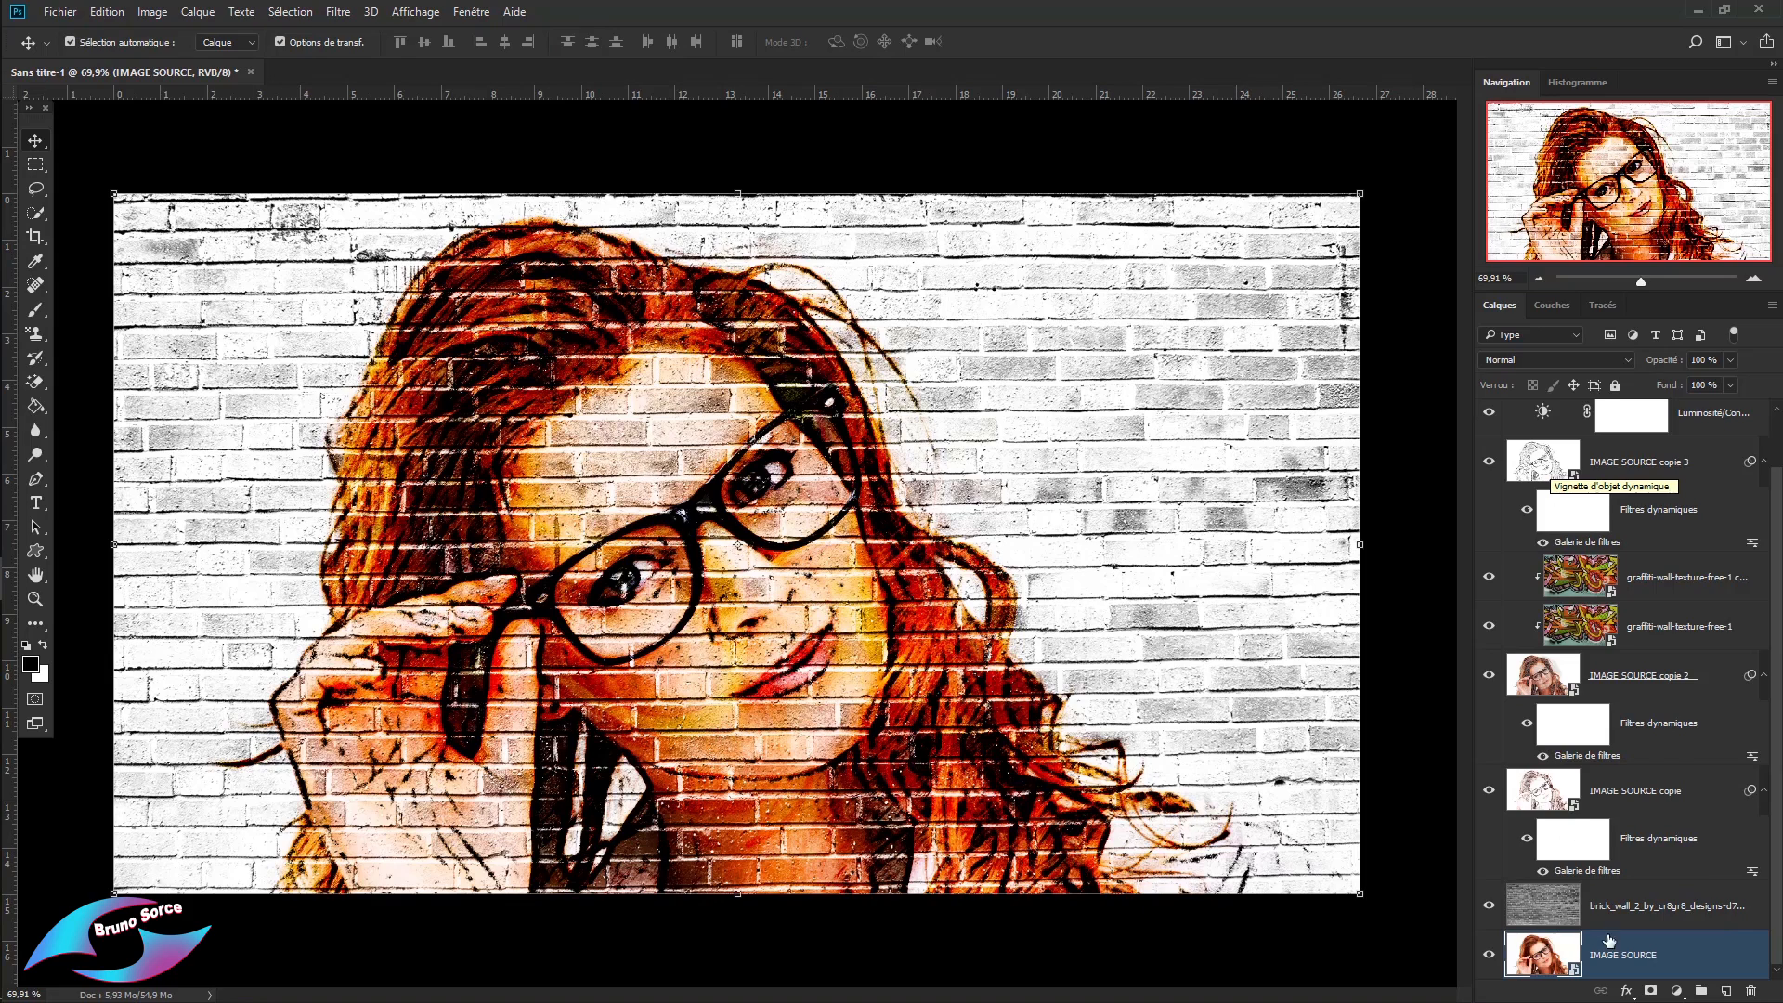
Open the smart object contents through the IMAGE SOURCE copie 2 layer.
click(1621, 676)
click(1621, 677)
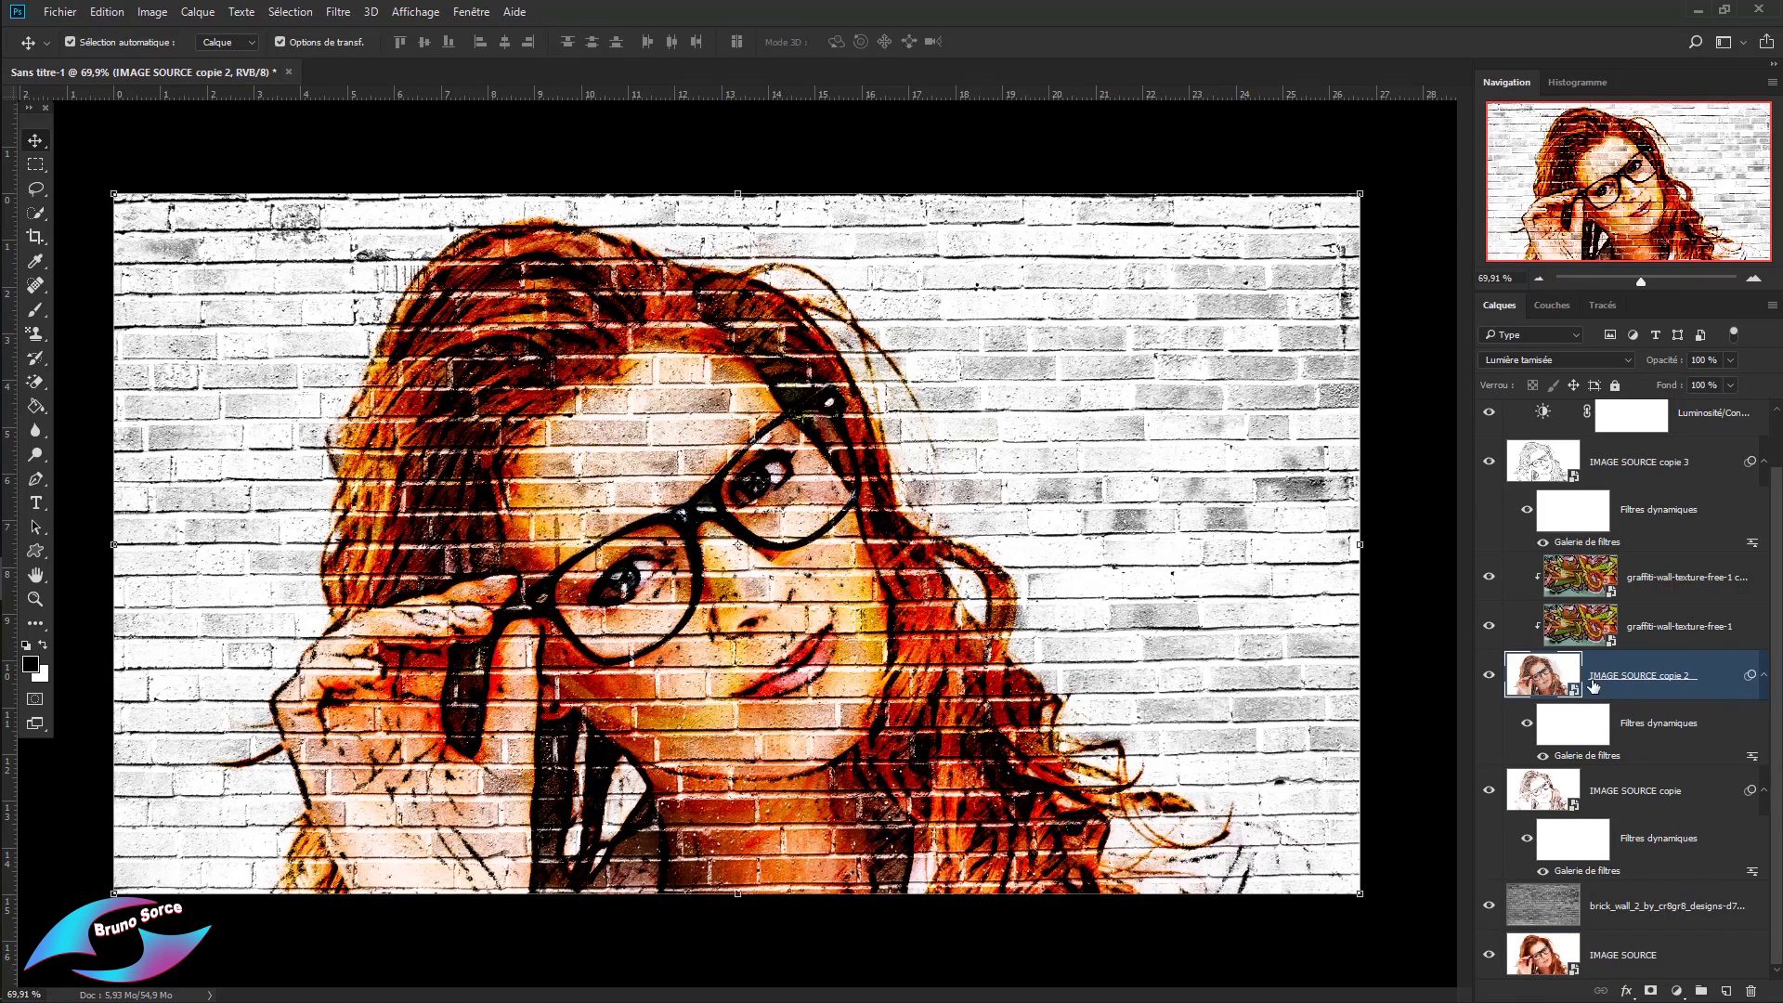
double_click(1546, 681)
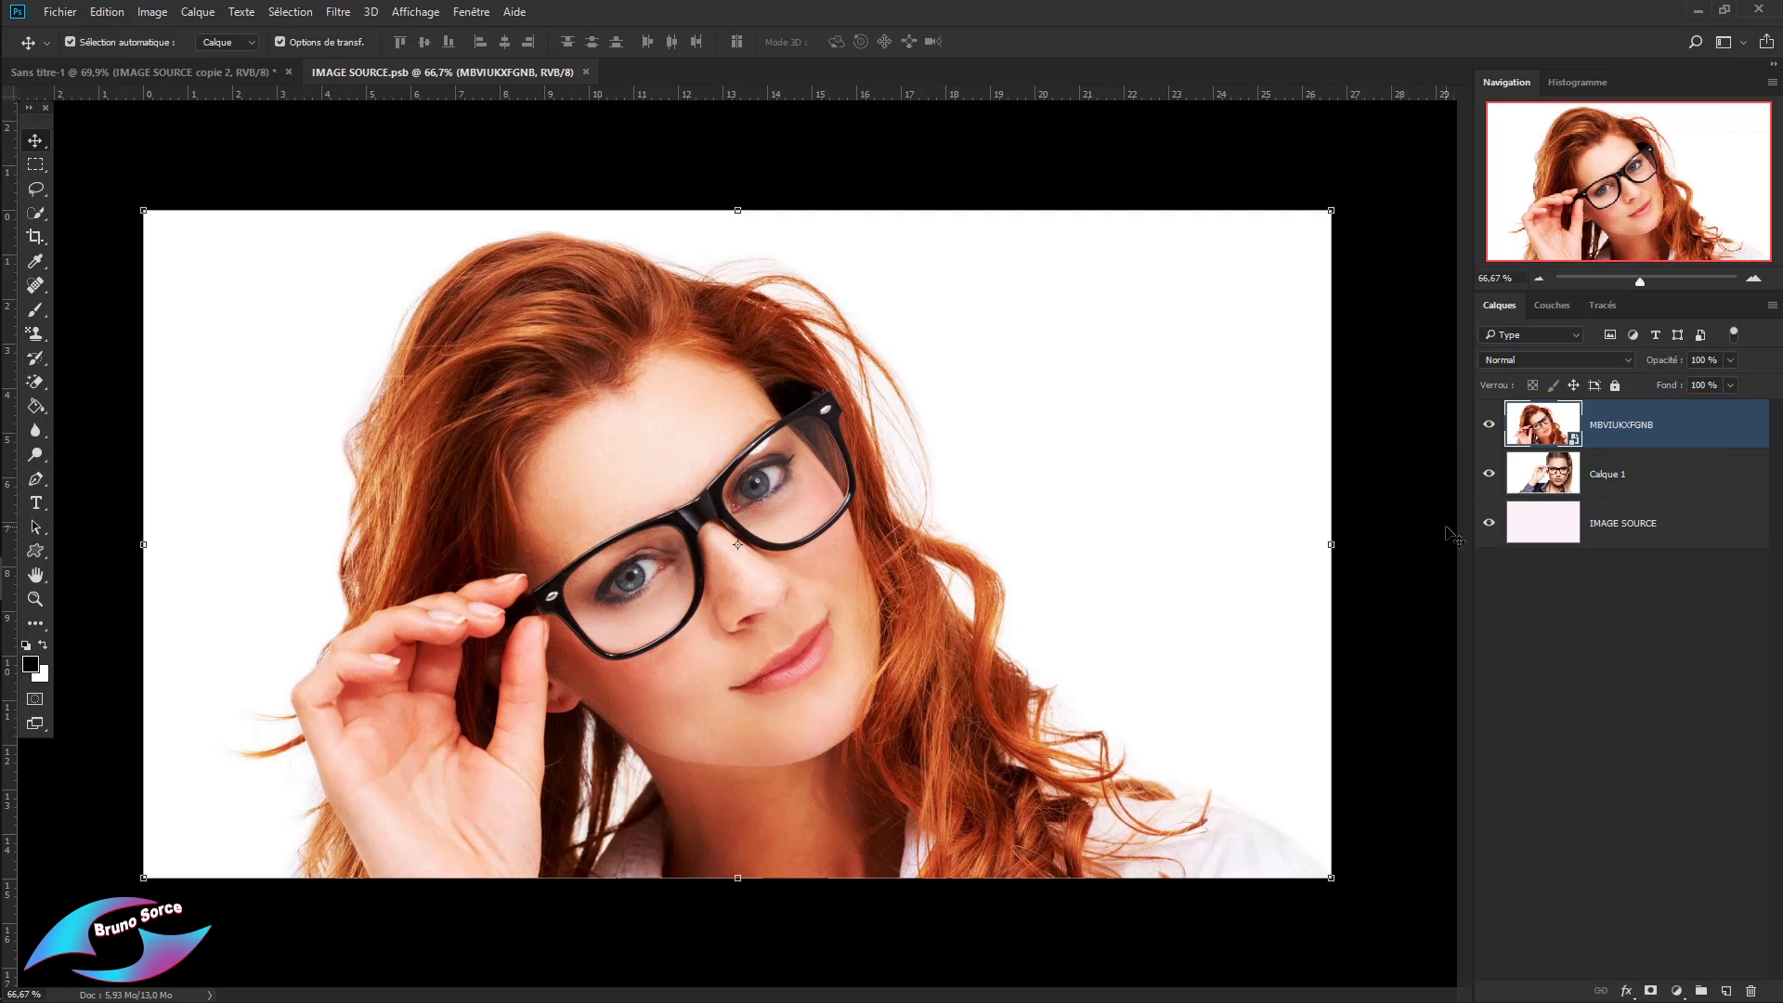
Embed the muñeca image at about 166% scale, shifted slightly downward to cover the canvas, and close IMAGE SOURCE.psb with its changes saved.
click(60, 12)
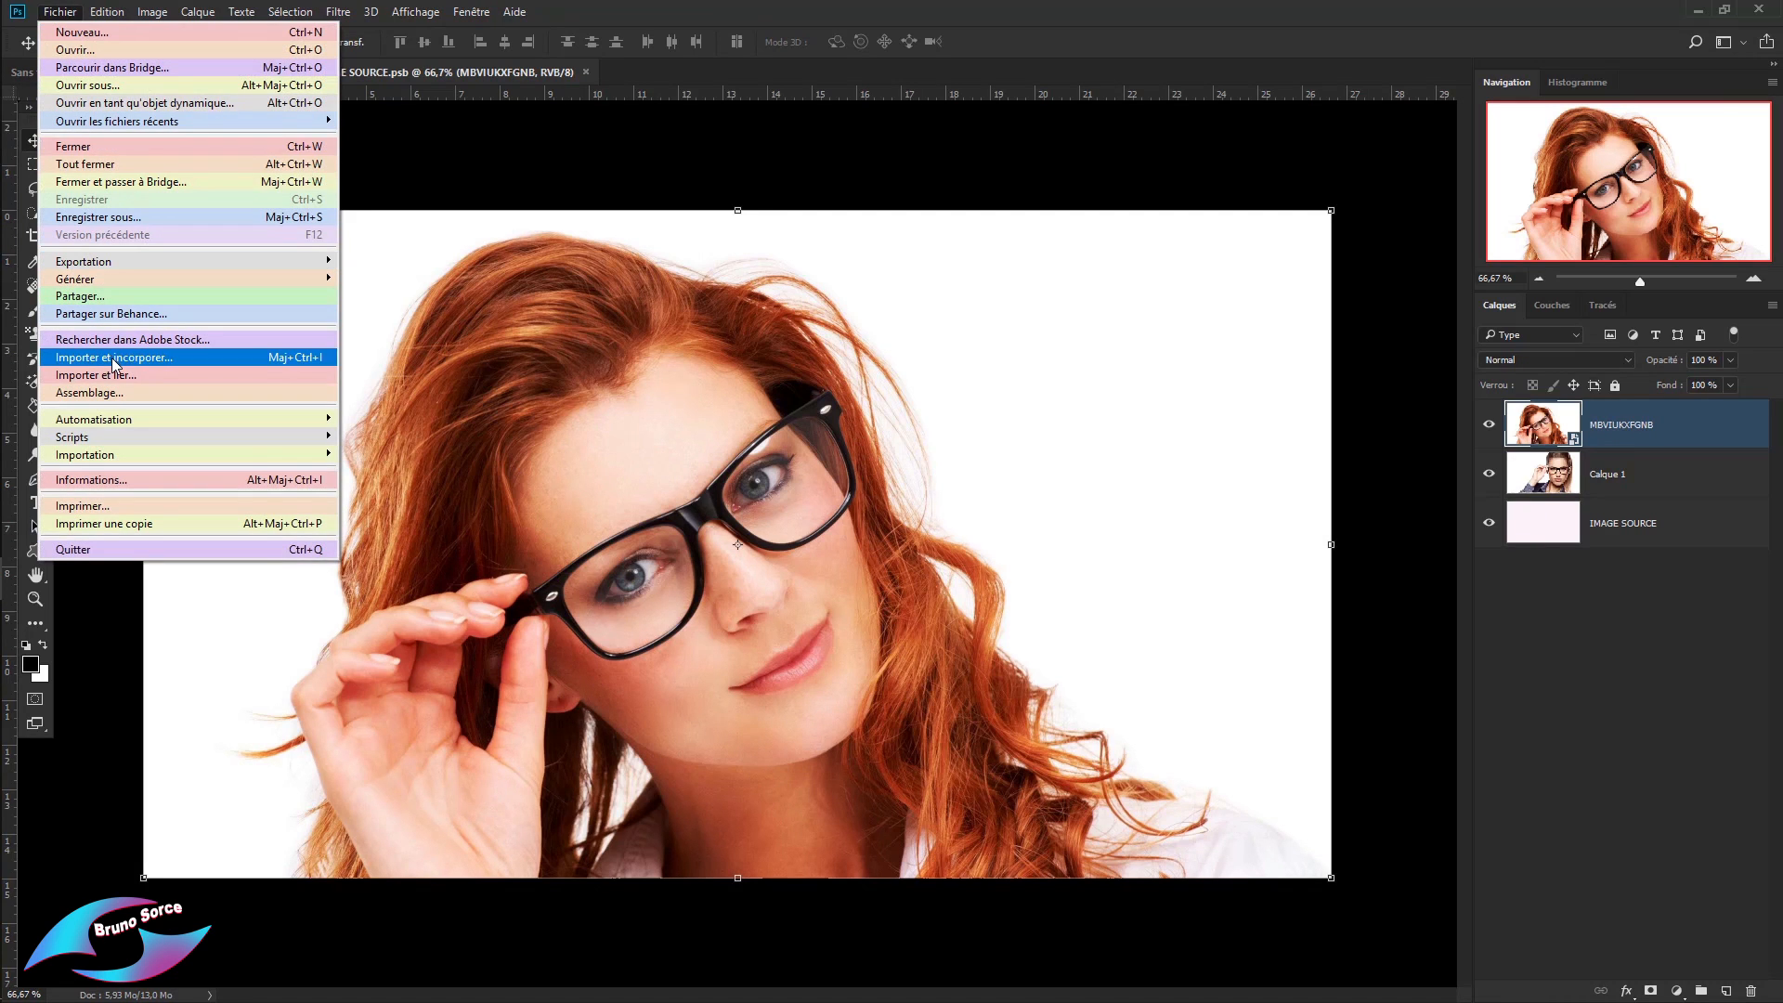
click(112, 359)
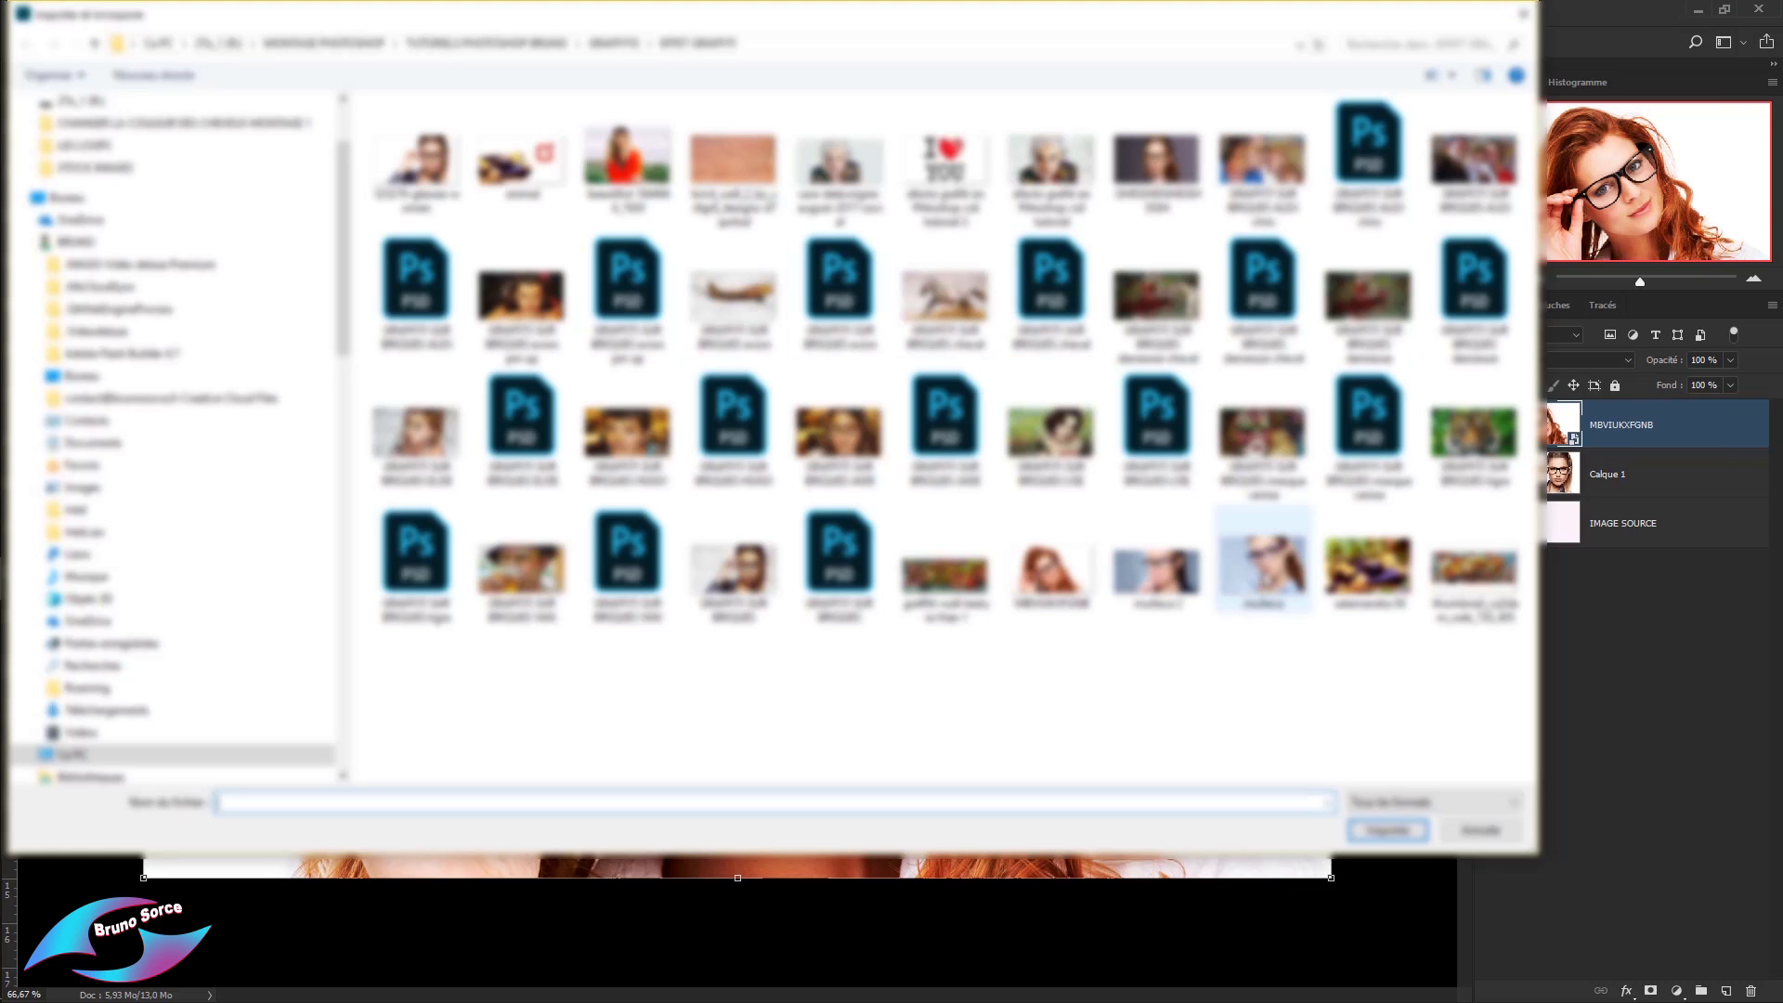
double_click(1266, 581)
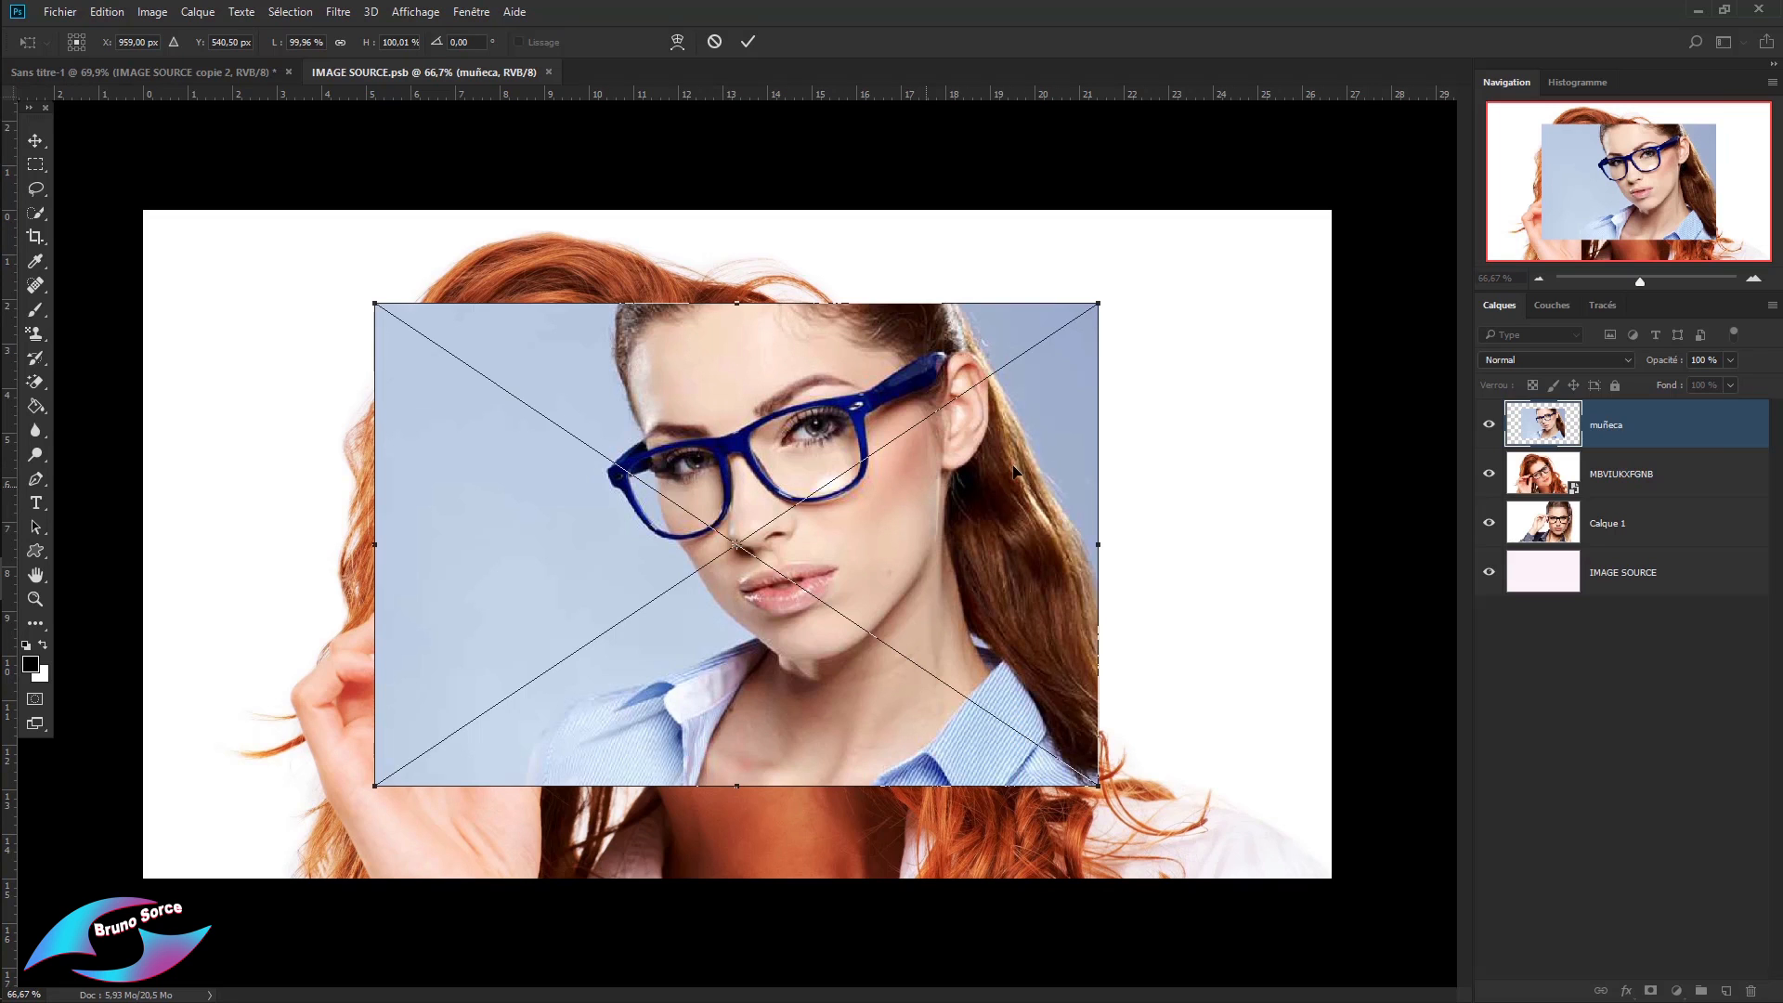
drag(1100, 302, 1407, 249)
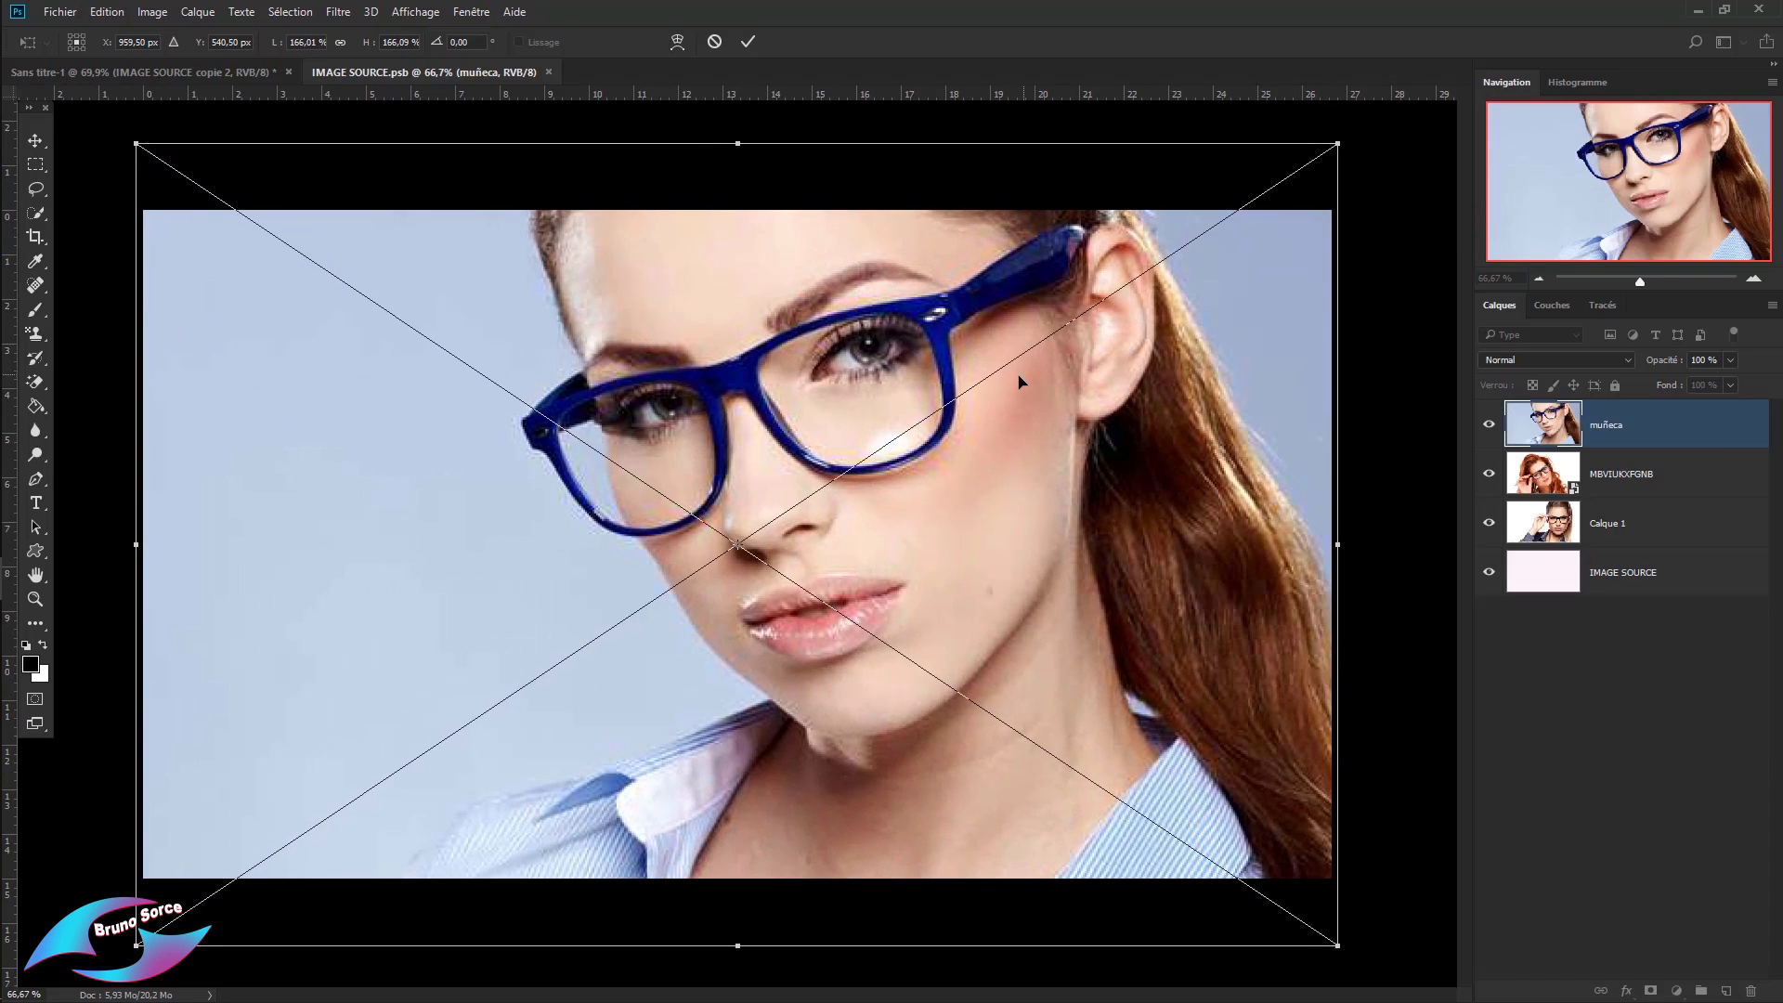
drag(1021, 384, 1026, 416)
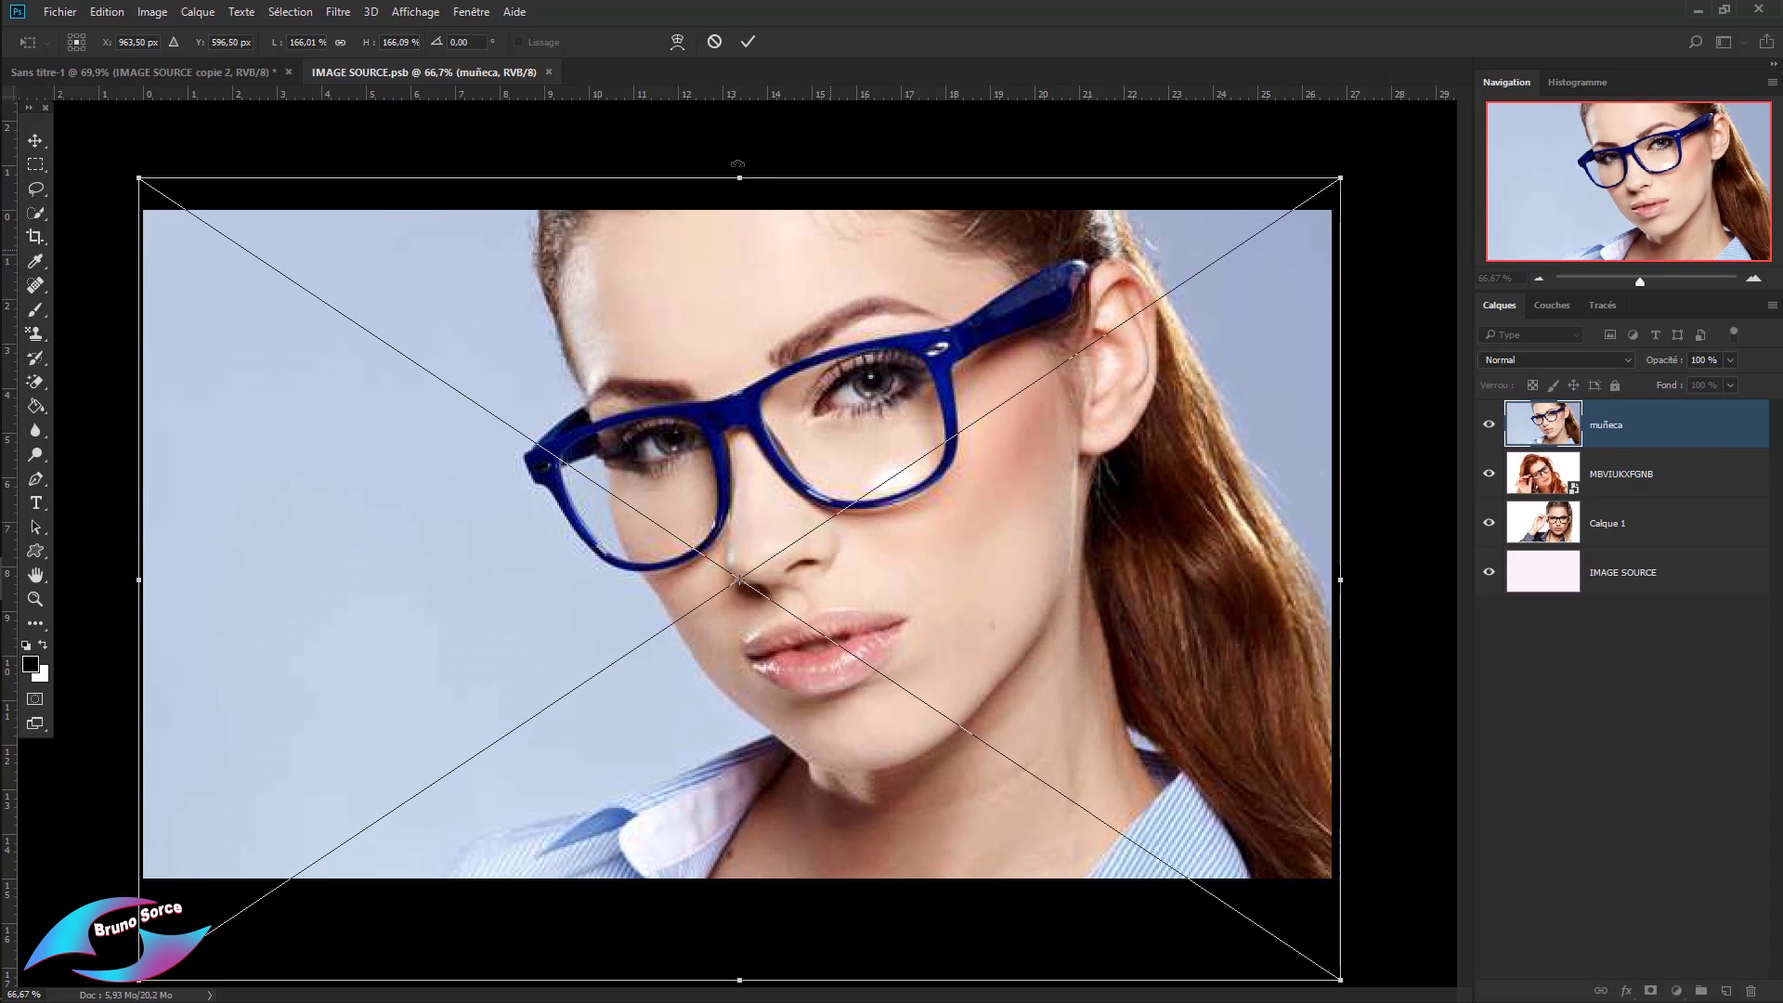
click(745, 43)
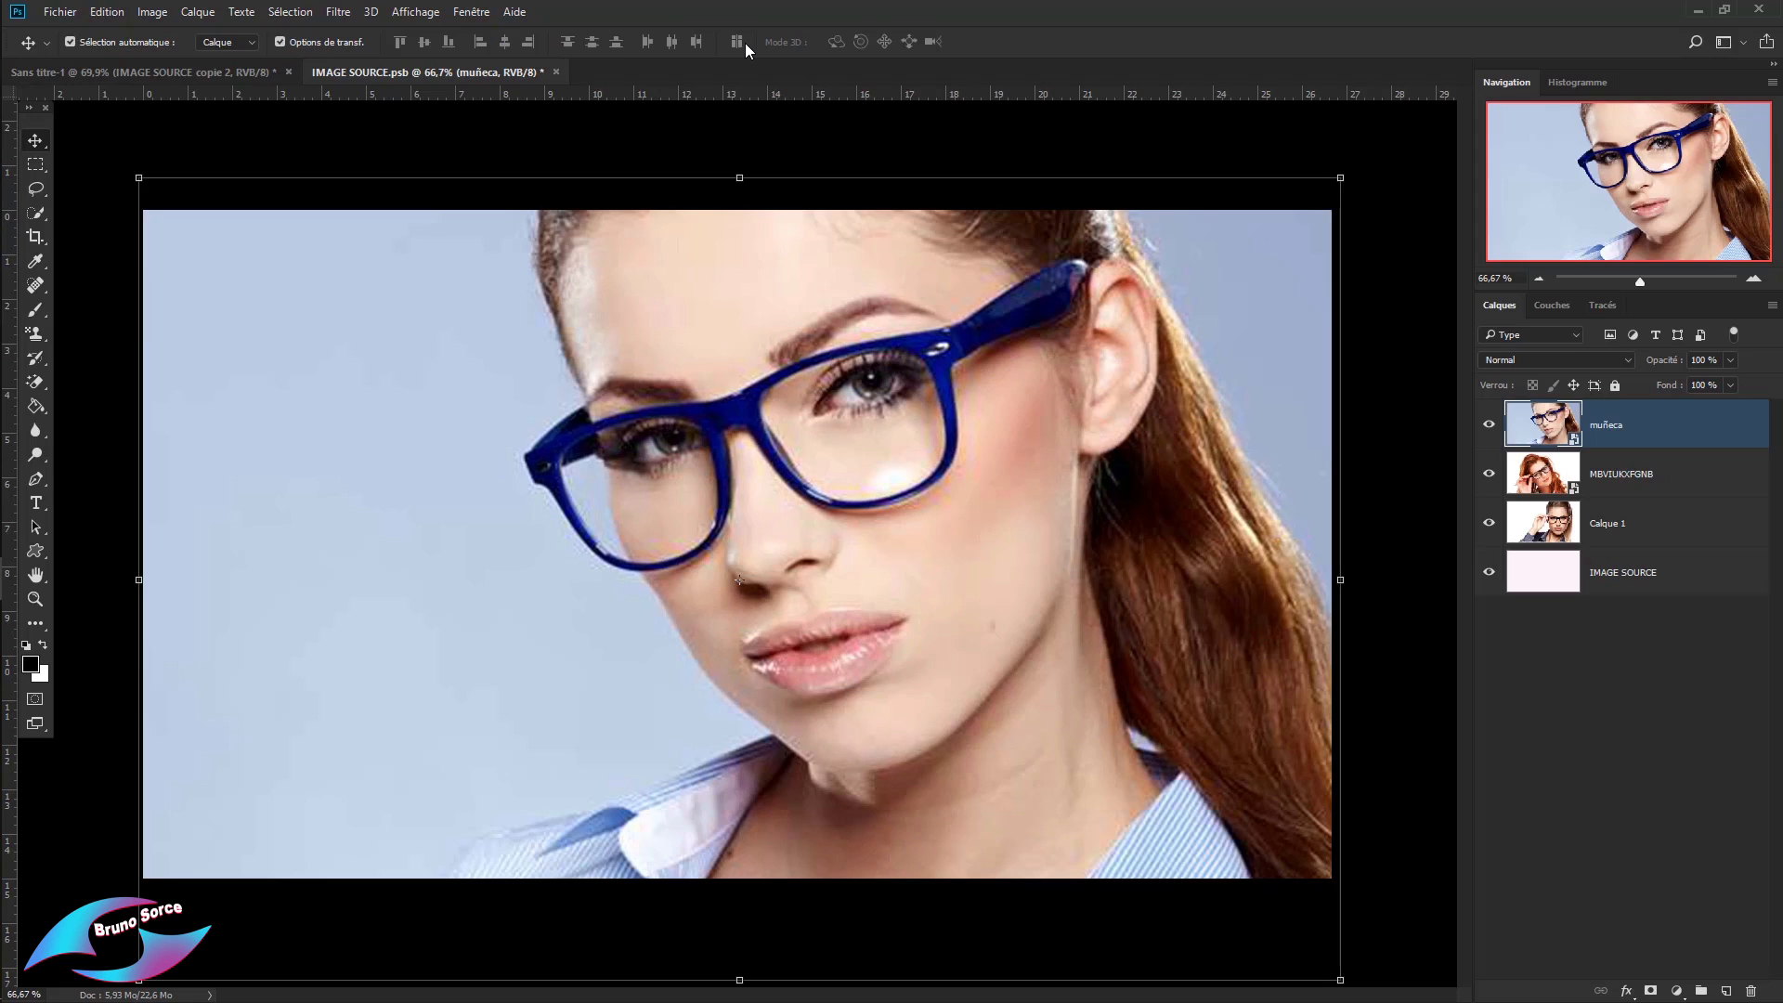
click(555, 72)
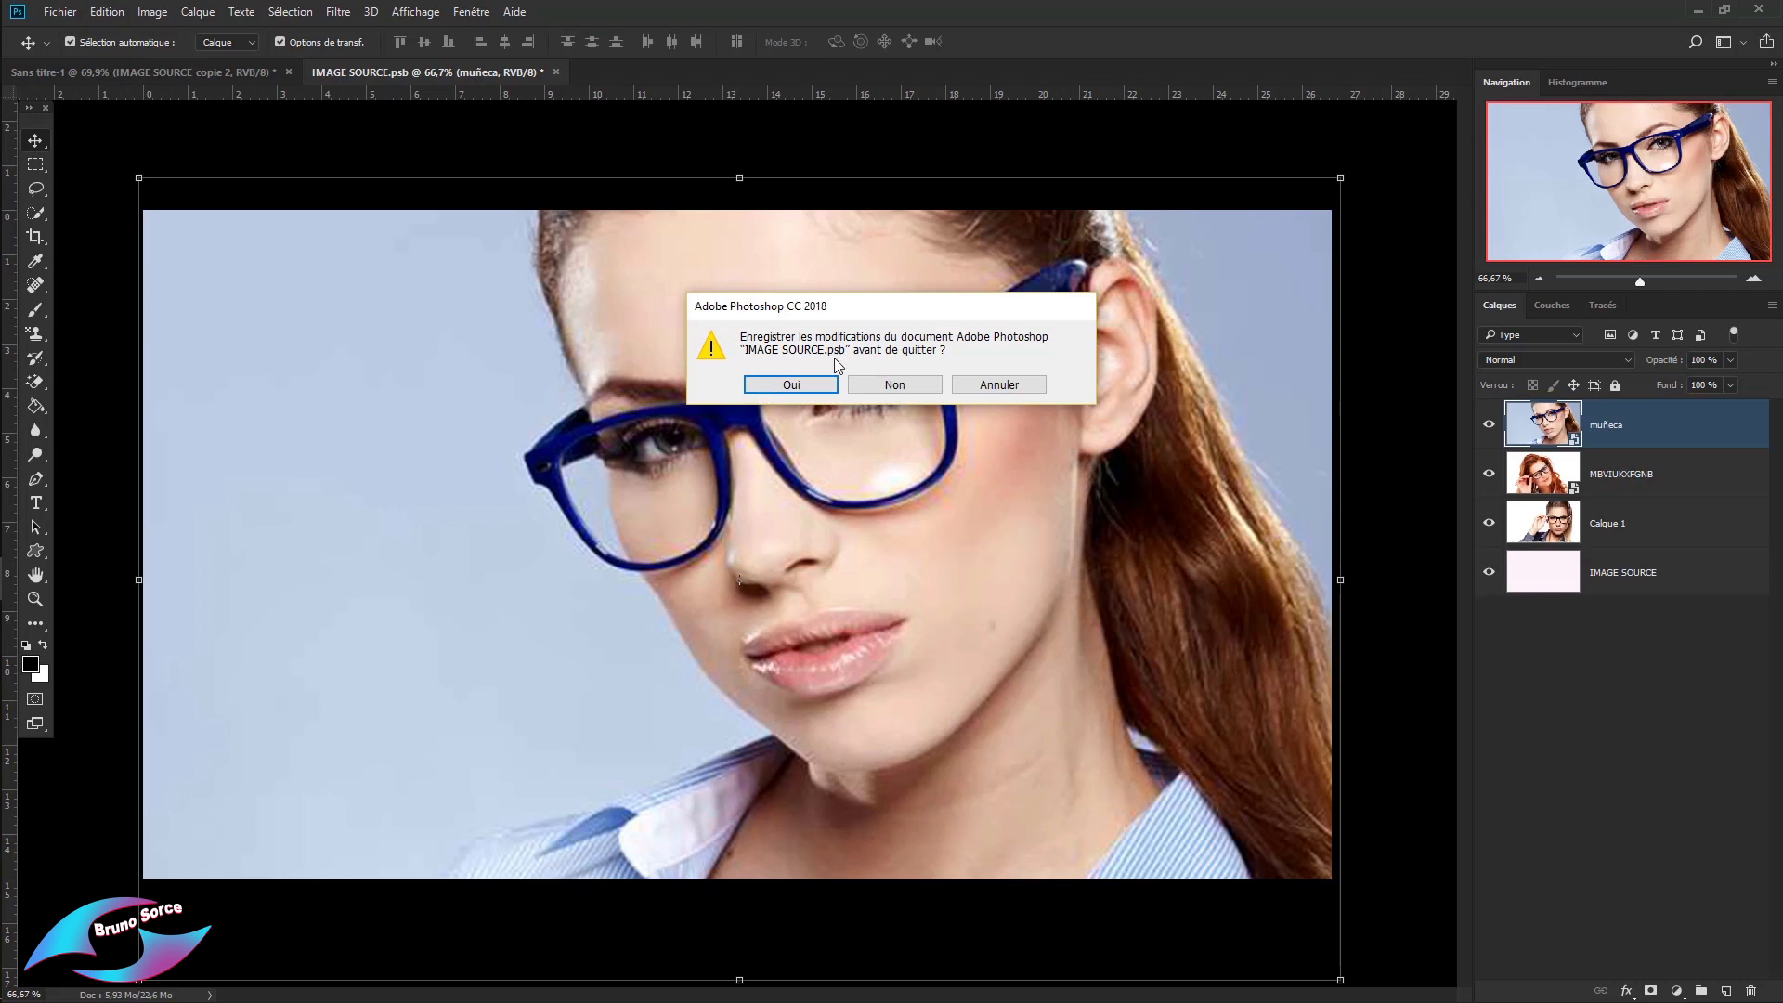
click(789, 385)
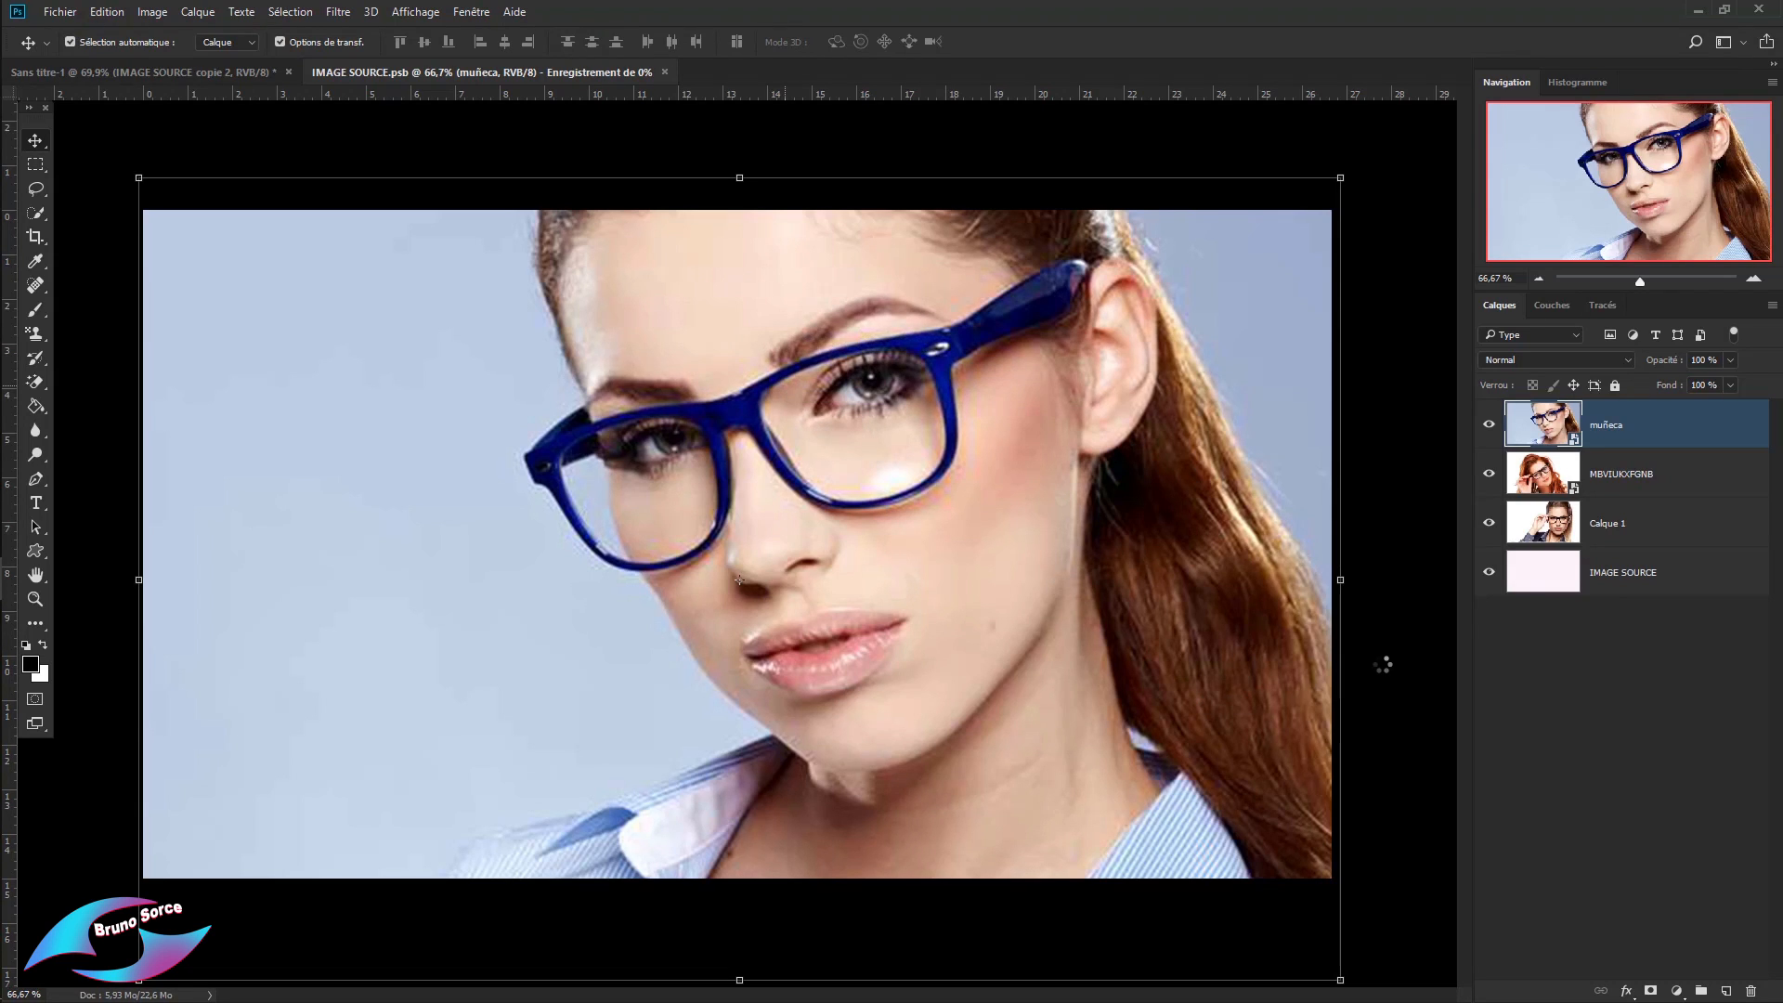